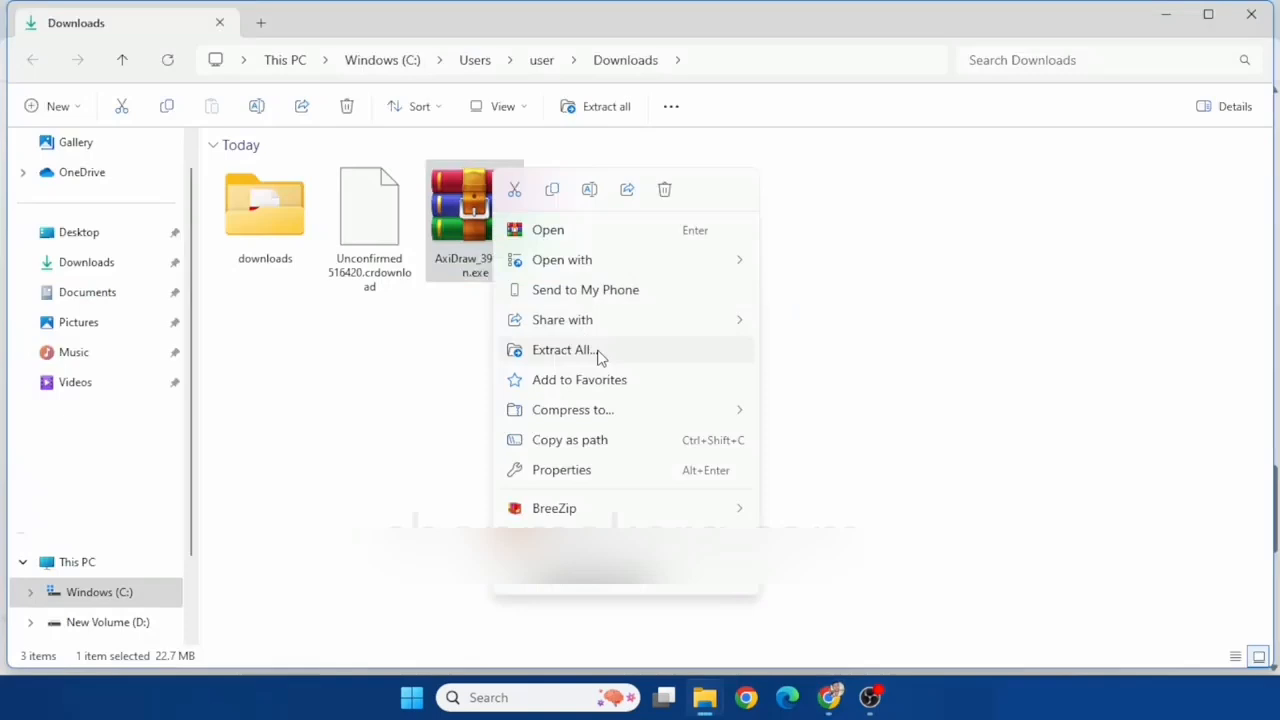
# Step: Extract the AxiDraw_395_Win.exe archive and install AxiDraw 3.9.5 from it, allowing the unrecognized installer to run
pyautogui.click(563, 350)
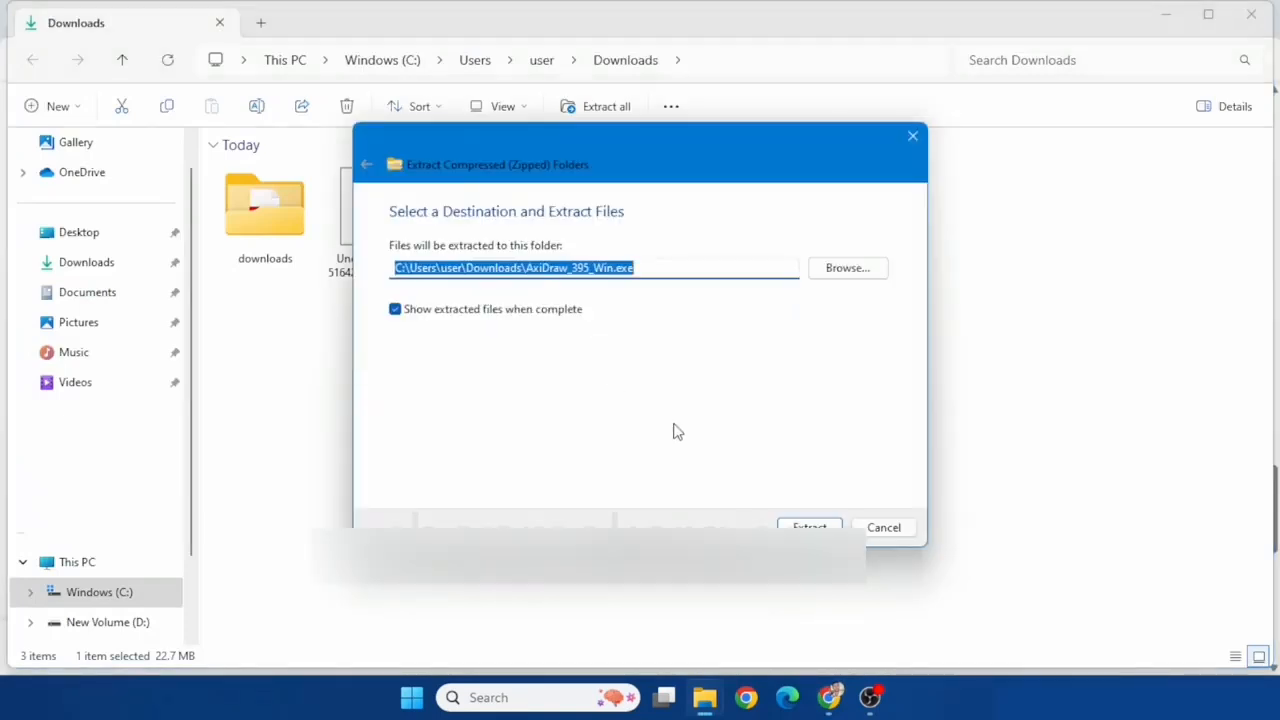
pyautogui.click(811, 525)
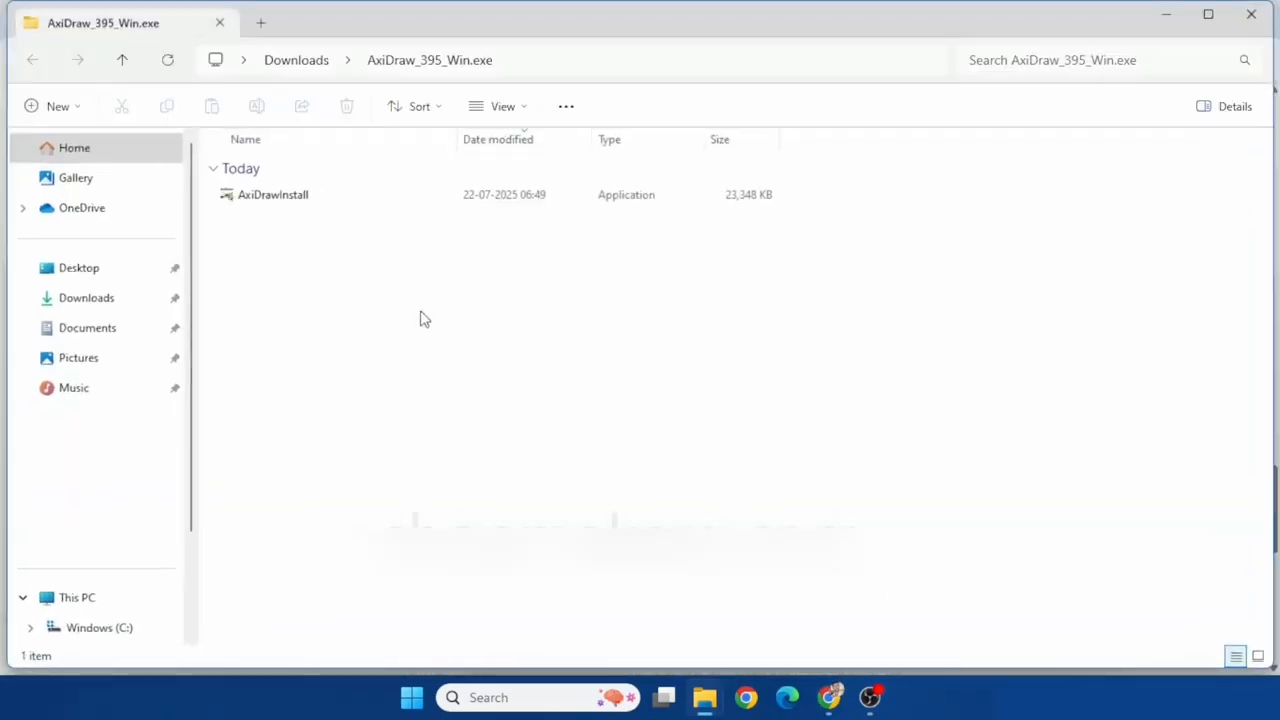
pyautogui.doubleClick(324, 205)
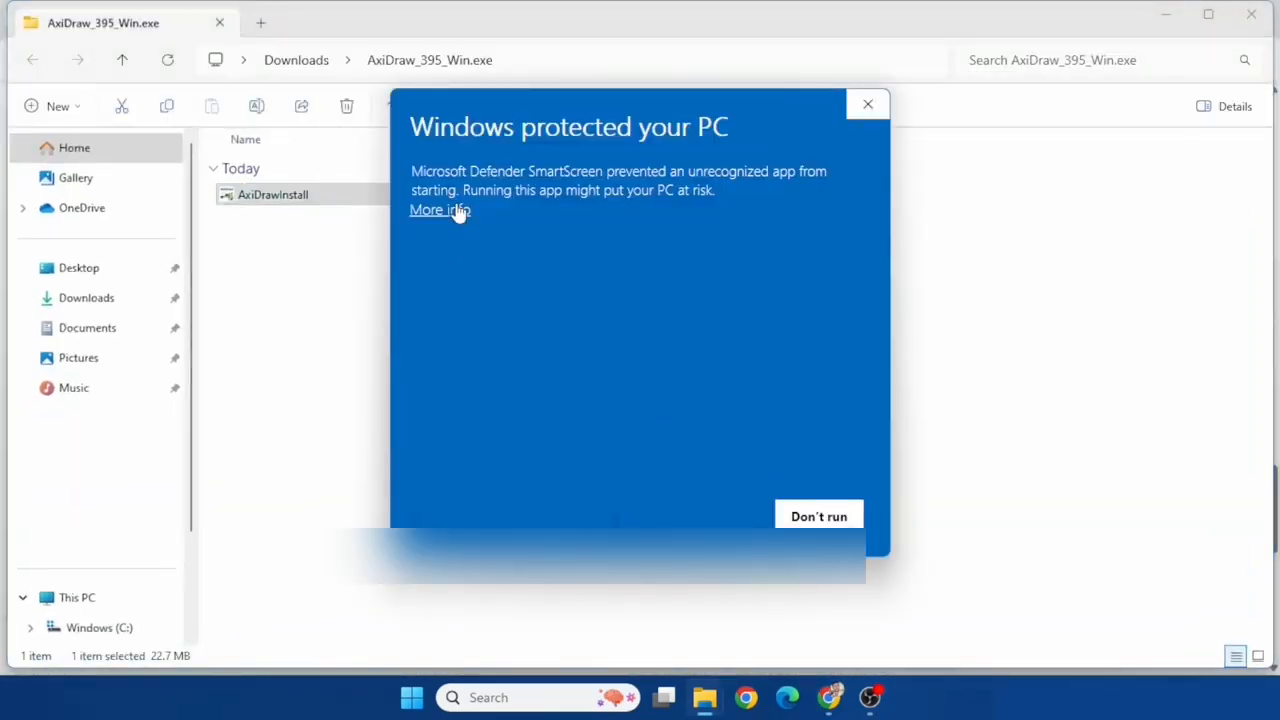
pyautogui.click(458, 213)
pyautogui.click(700, 514)
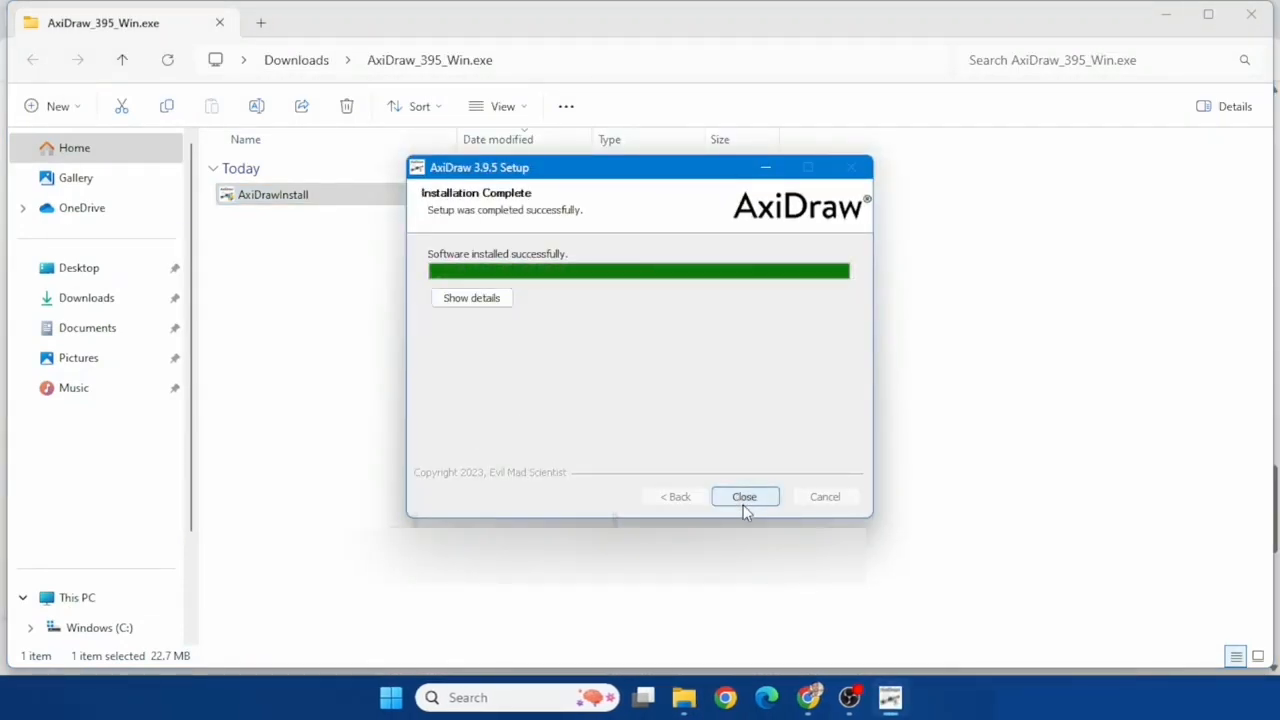
pyautogui.click(745, 498)
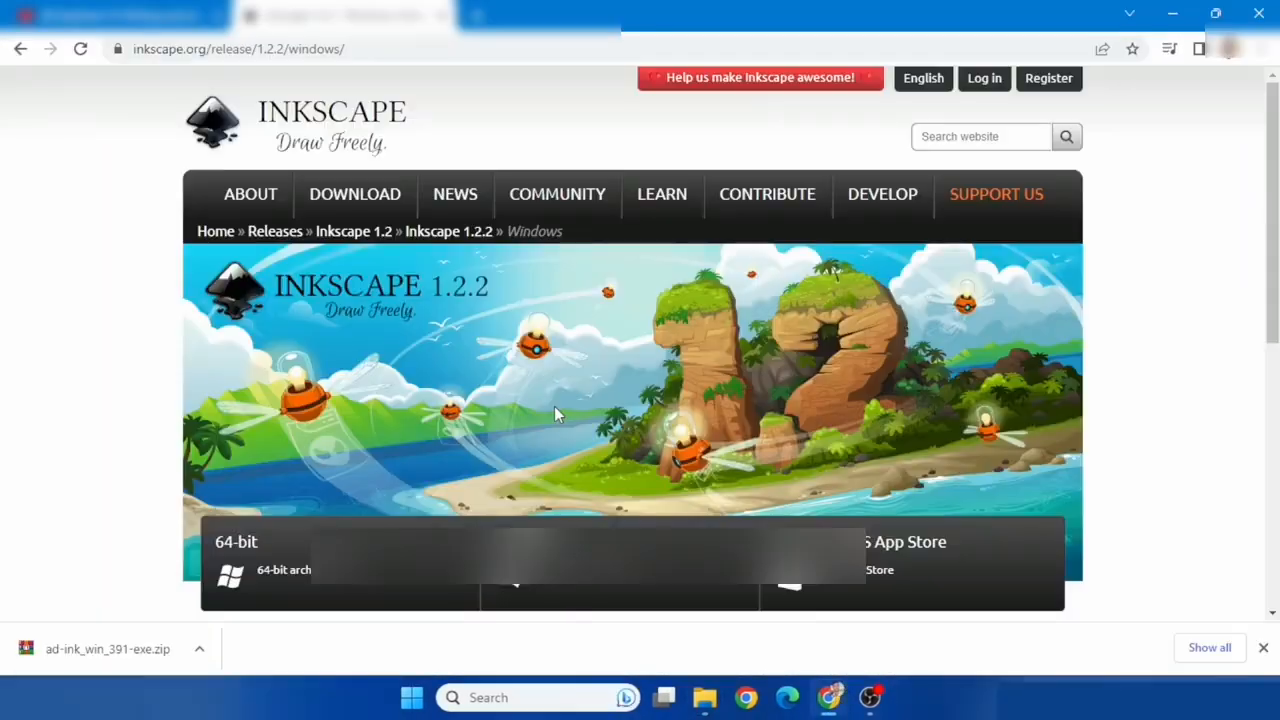
# Step: Download the 64-bit Inkscape 1.2.2 MSI installer and install Inkscape with the default options
pyautogui.click(297, 565)
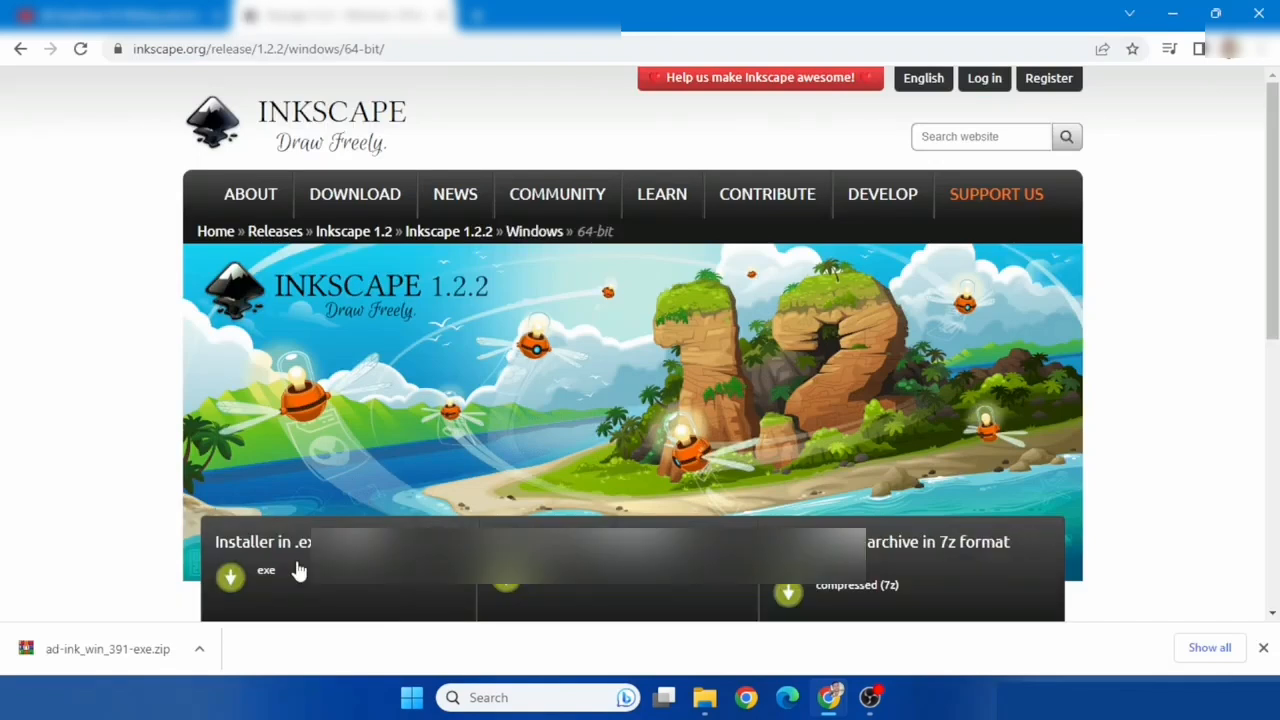
pyautogui.click(554, 584)
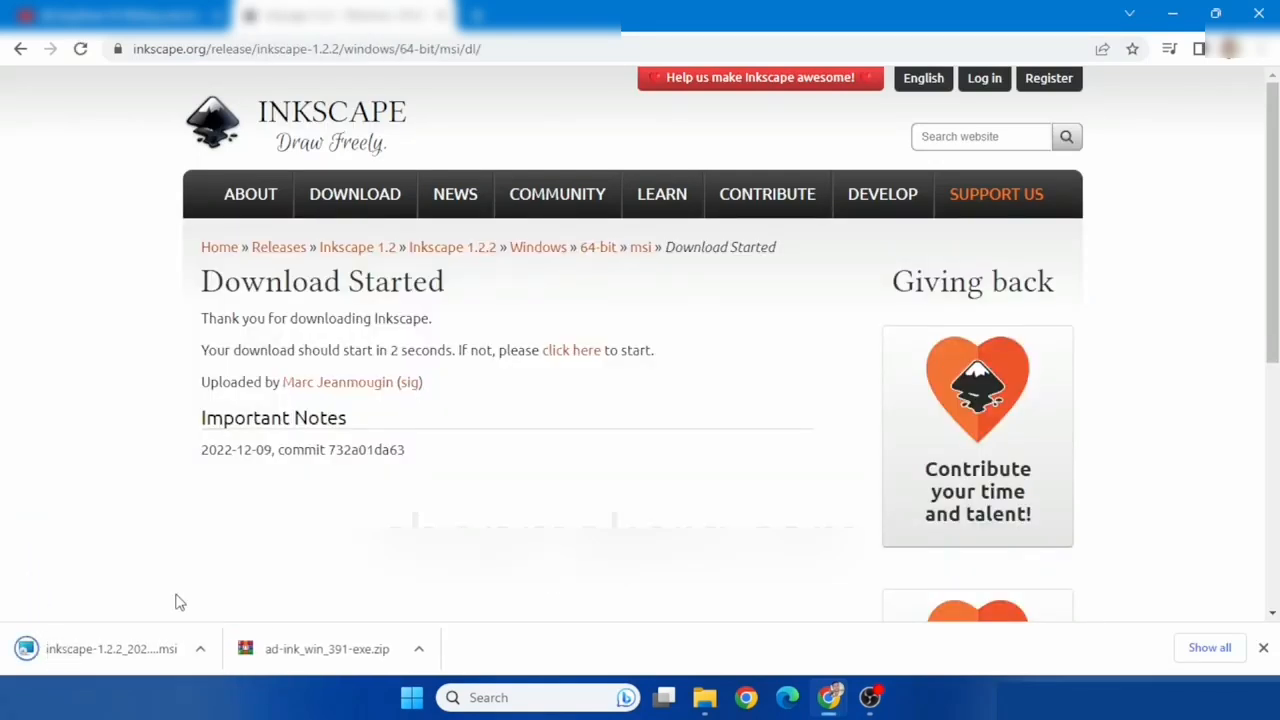
pyautogui.click(138, 647)
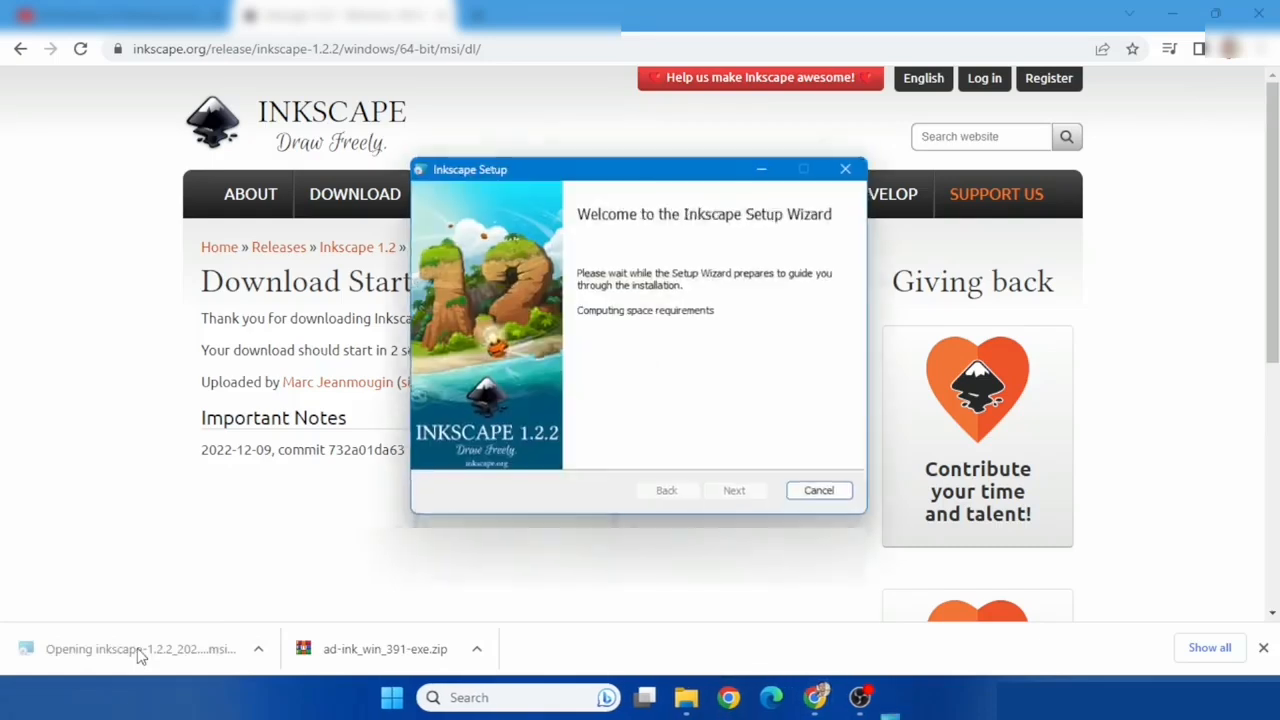
pyautogui.click(750, 494)
pyautogui.click(751, 494)
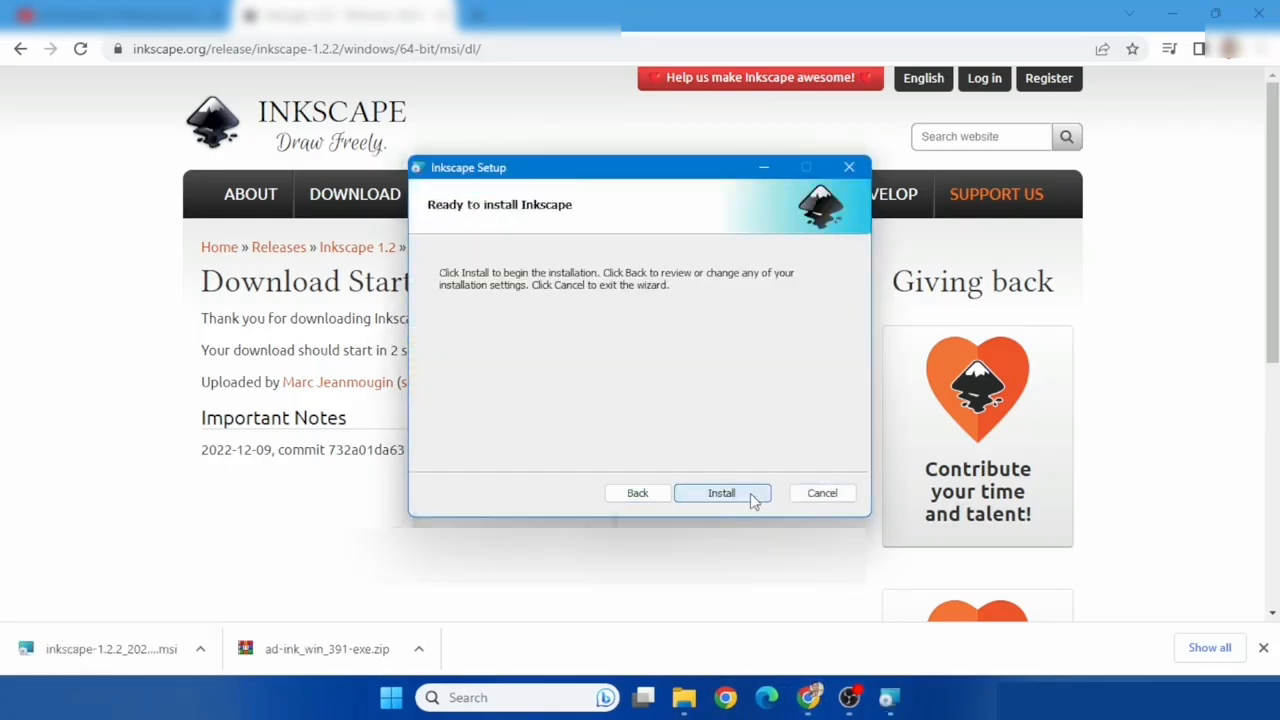
pyautogui.click(750, 493)
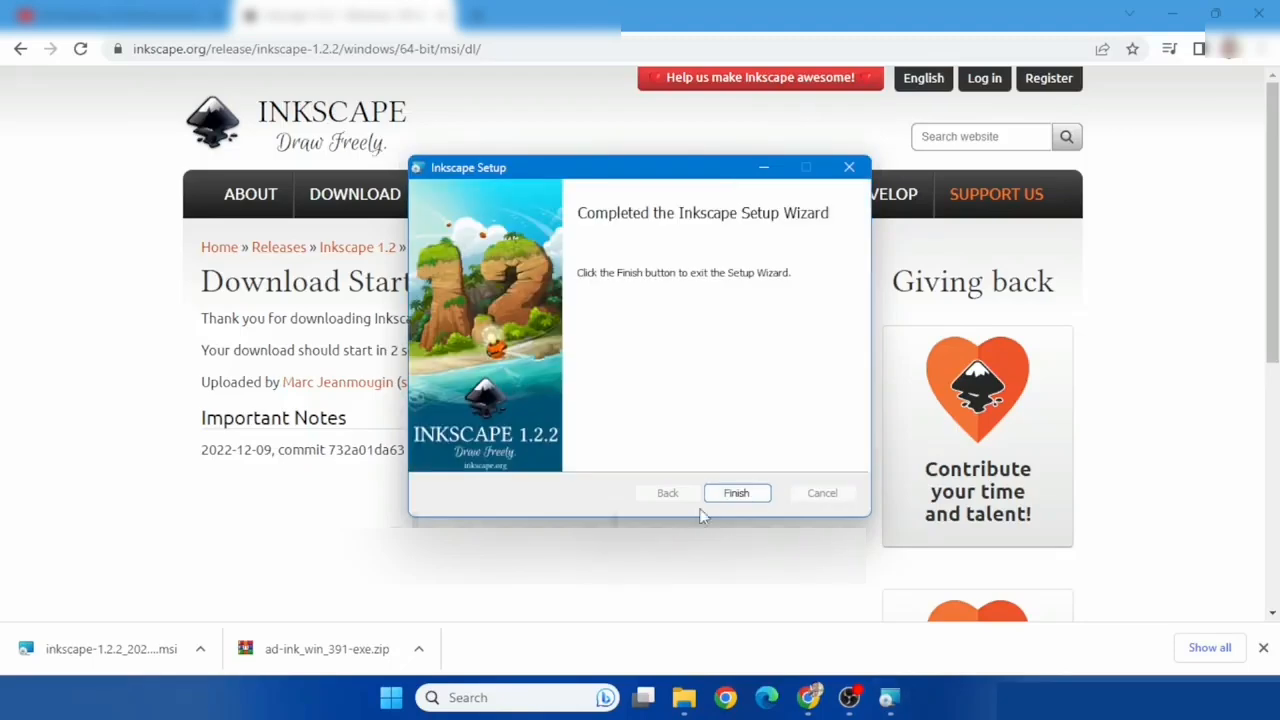
pyautogui.click(720, 495)
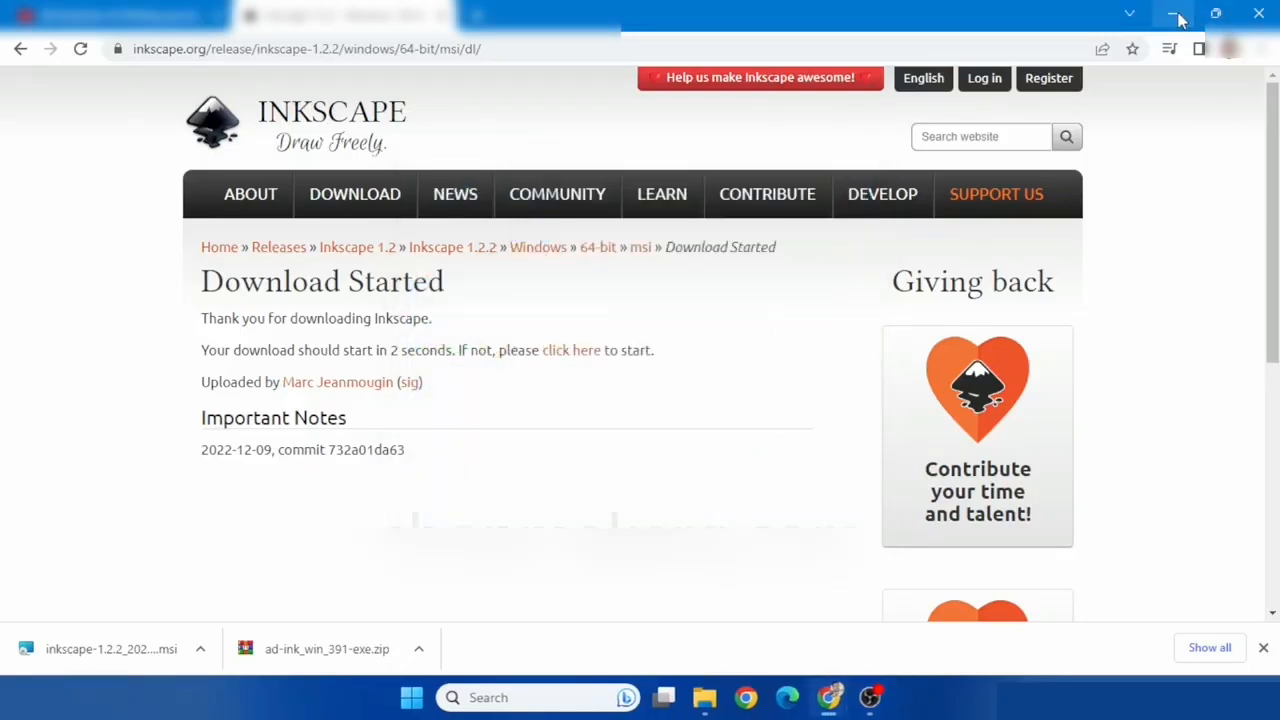
# Step: Launch Inkscape from the desktop, keep the default quick setup and start a new document
pyautogui.doubleClick(34, 218)
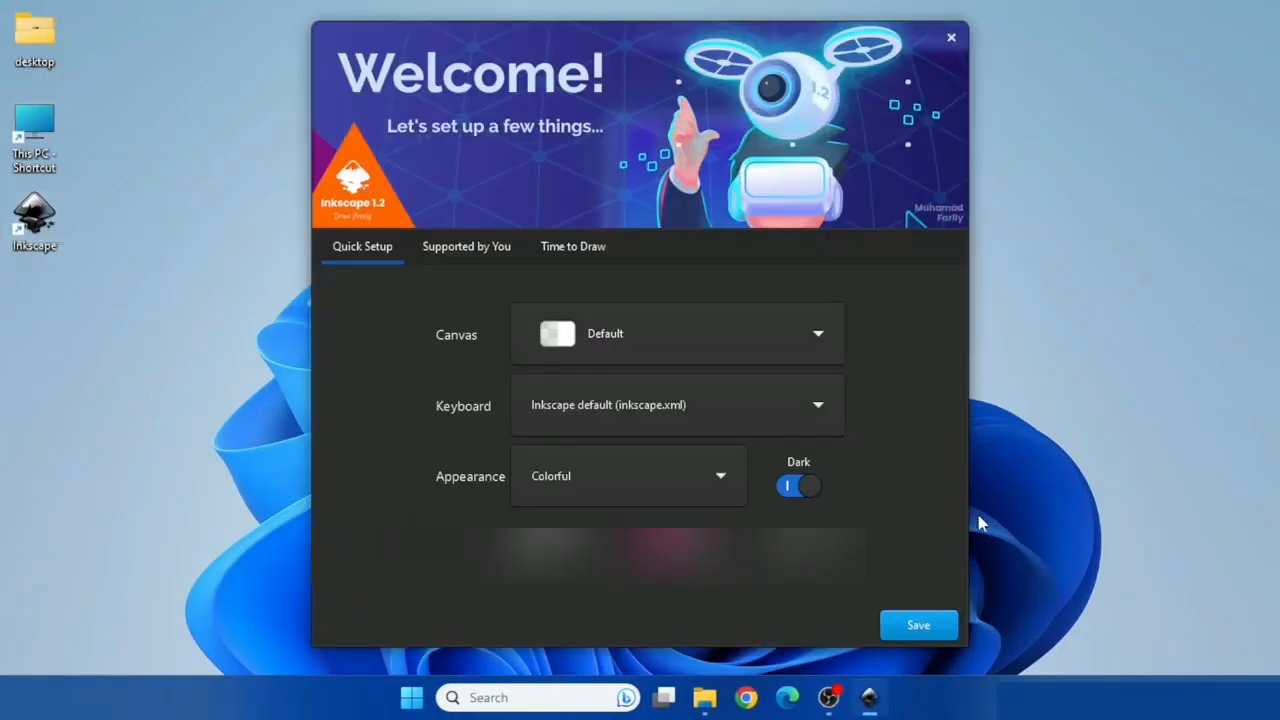
pyautogui.click(918, 626)
pyautogui.click(924, 627)
pyautogui.click(927, 627)
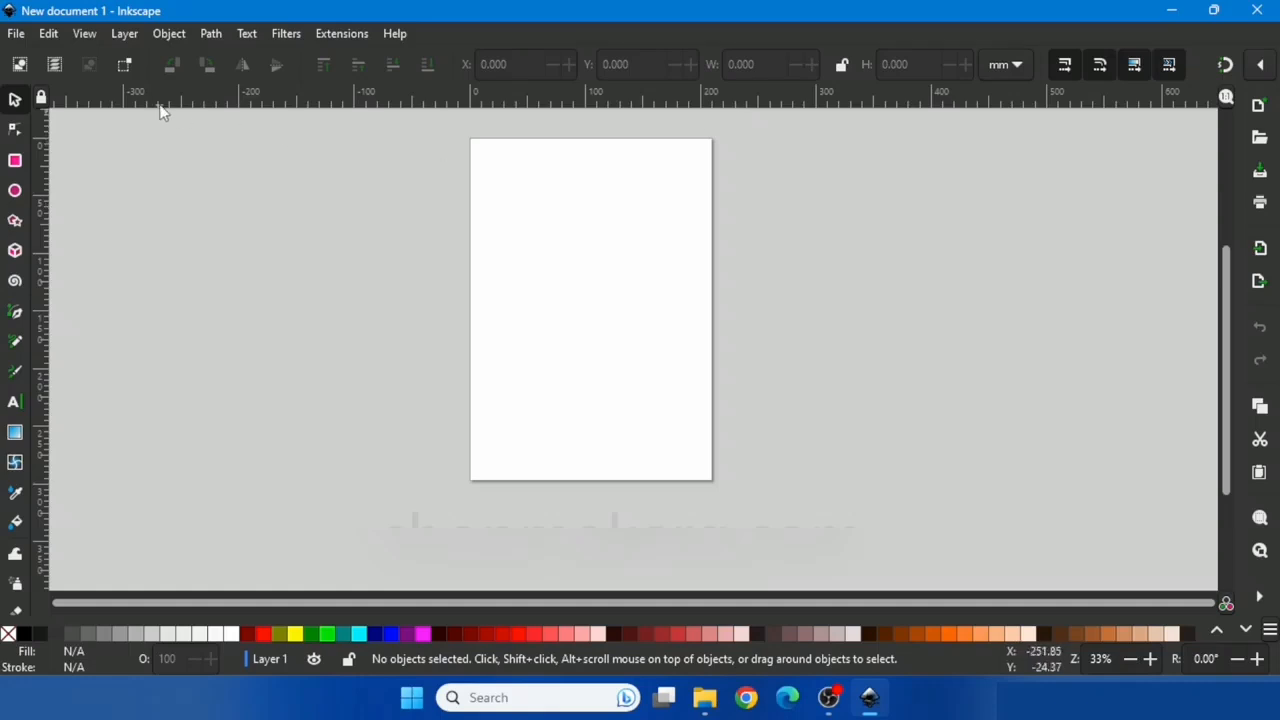
# Step: Review the page format choices and page dimensions in the document properties, leaving them as they are
pyautogui.click(16, 36)
pyautogui.click(60, 388)
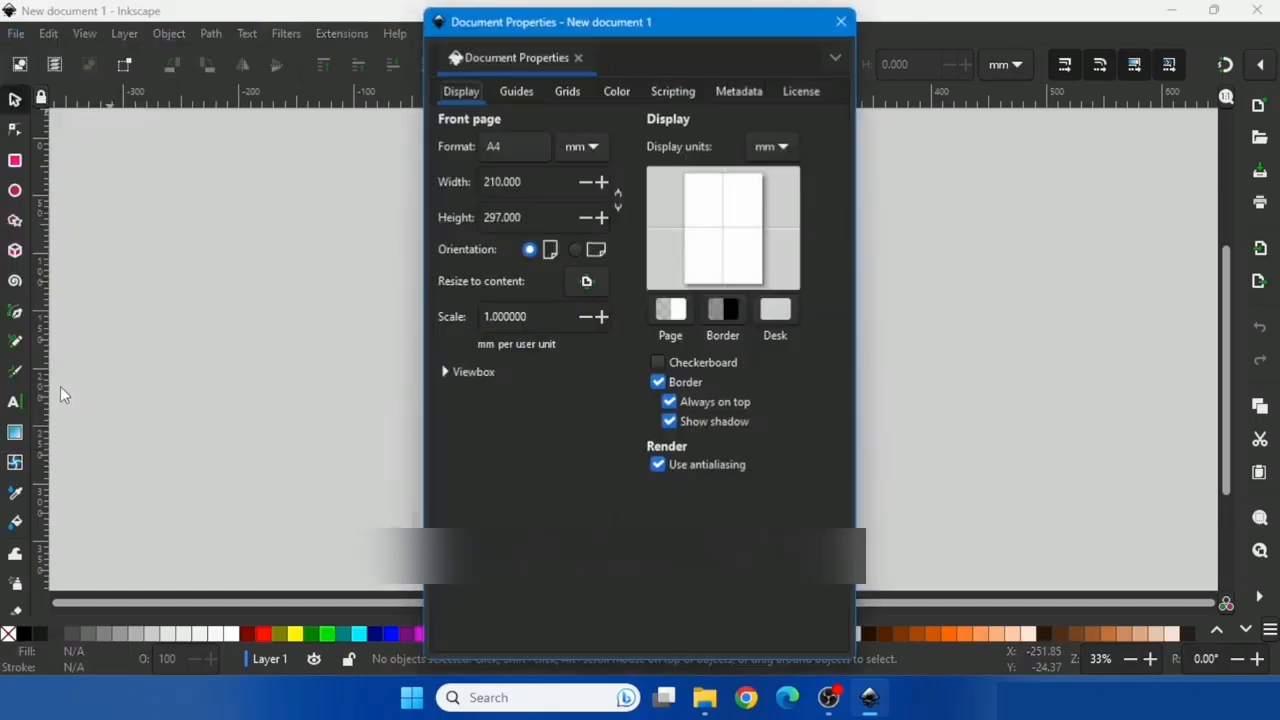
pyautogui.click(525, 150)
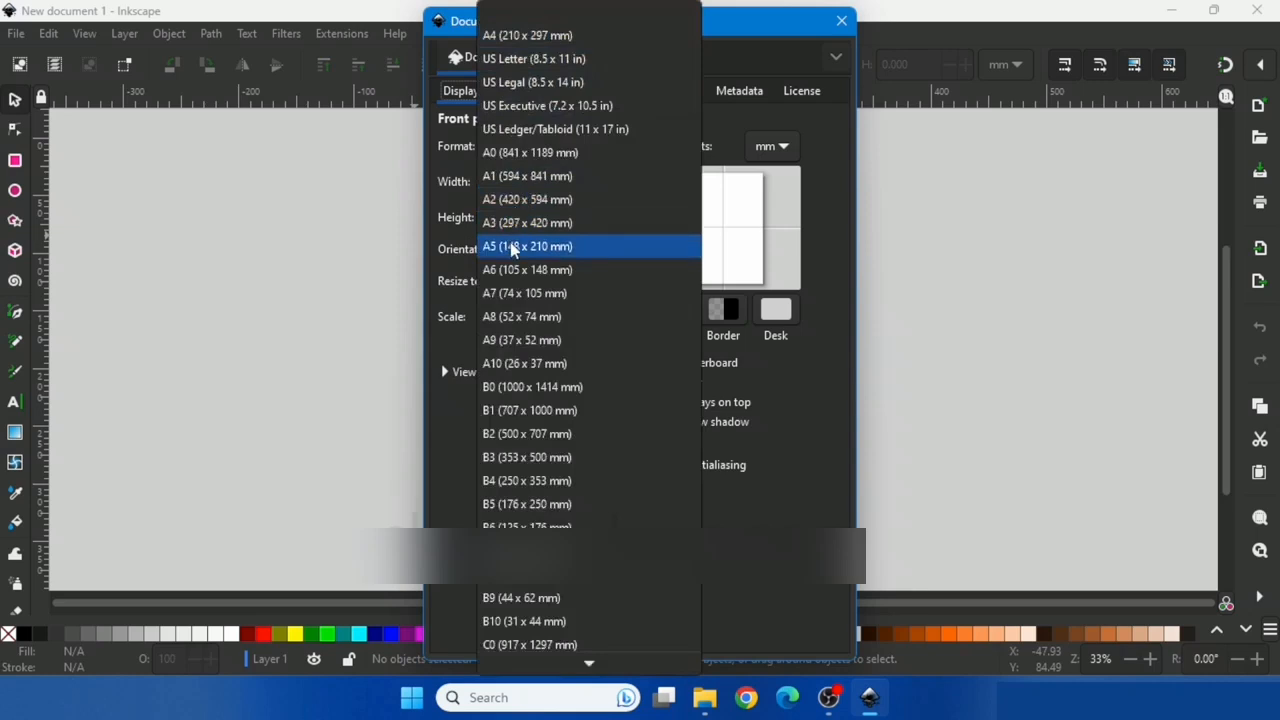
pyautogui.click(754, 522)
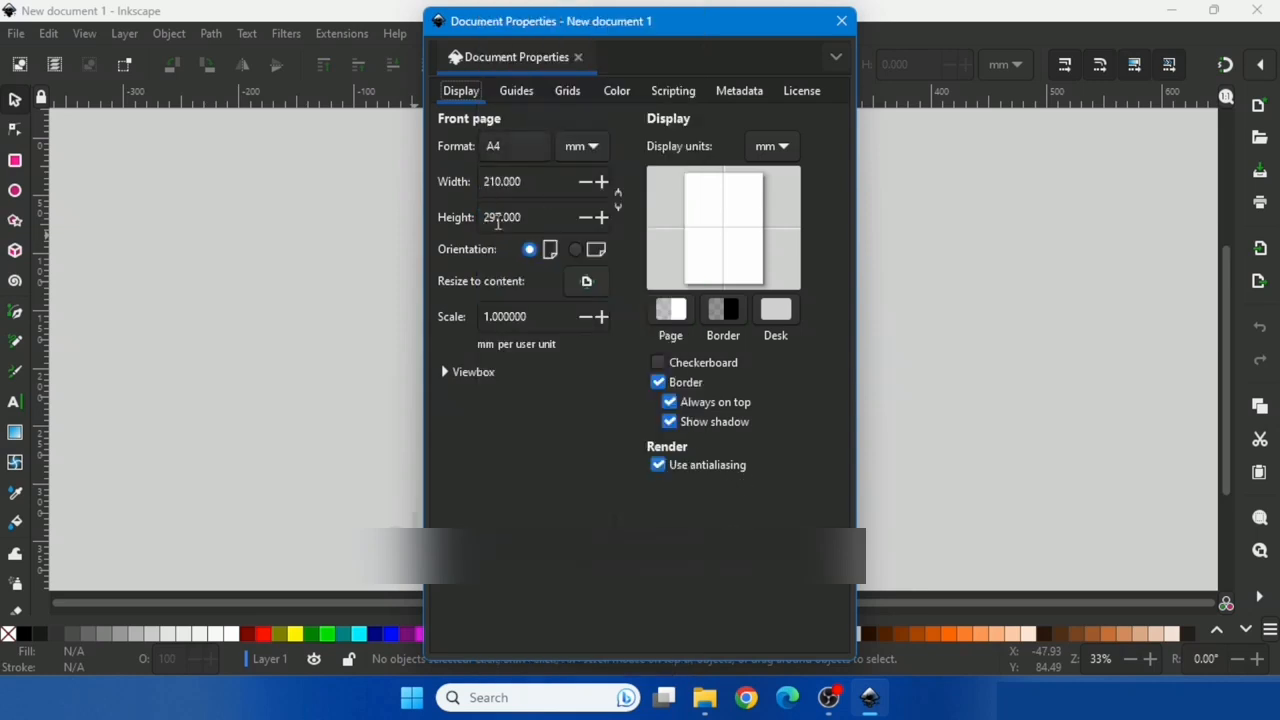
pyautogui.click(841, 21)
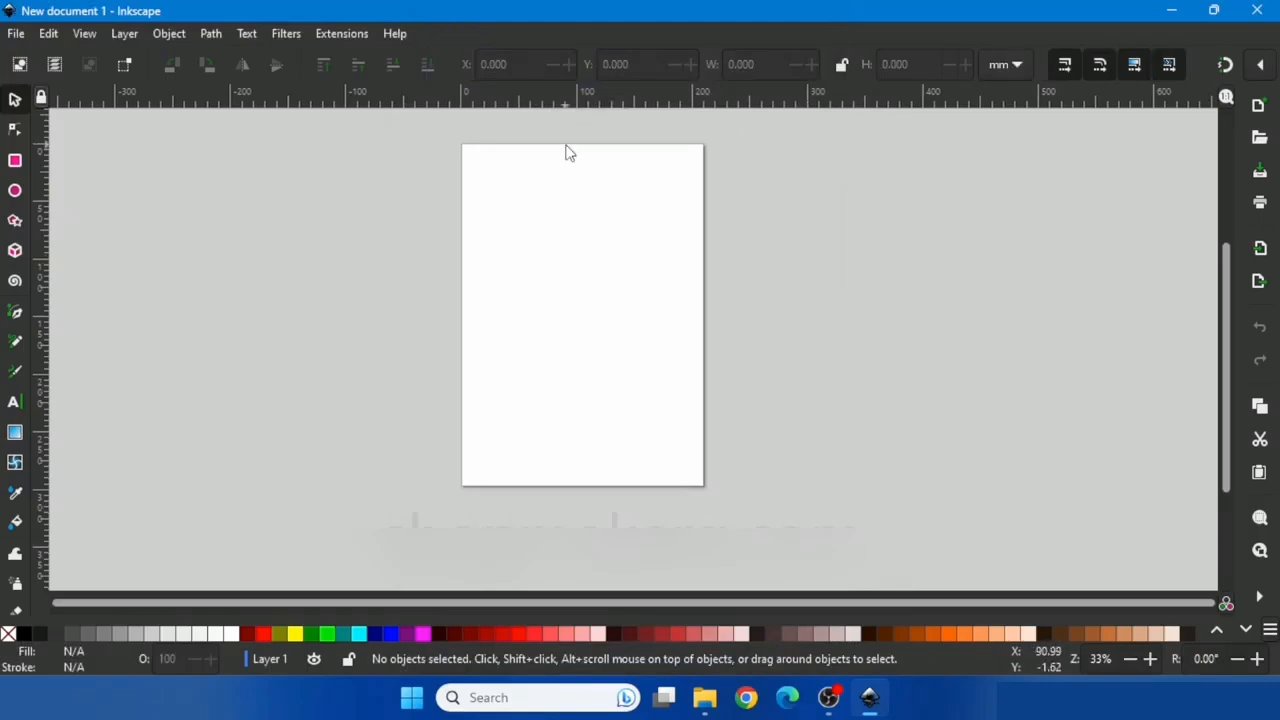
# Step: Import the three-spoke gear picture named images from the Downloads folder into the document
pyautogui.click(15, 35)
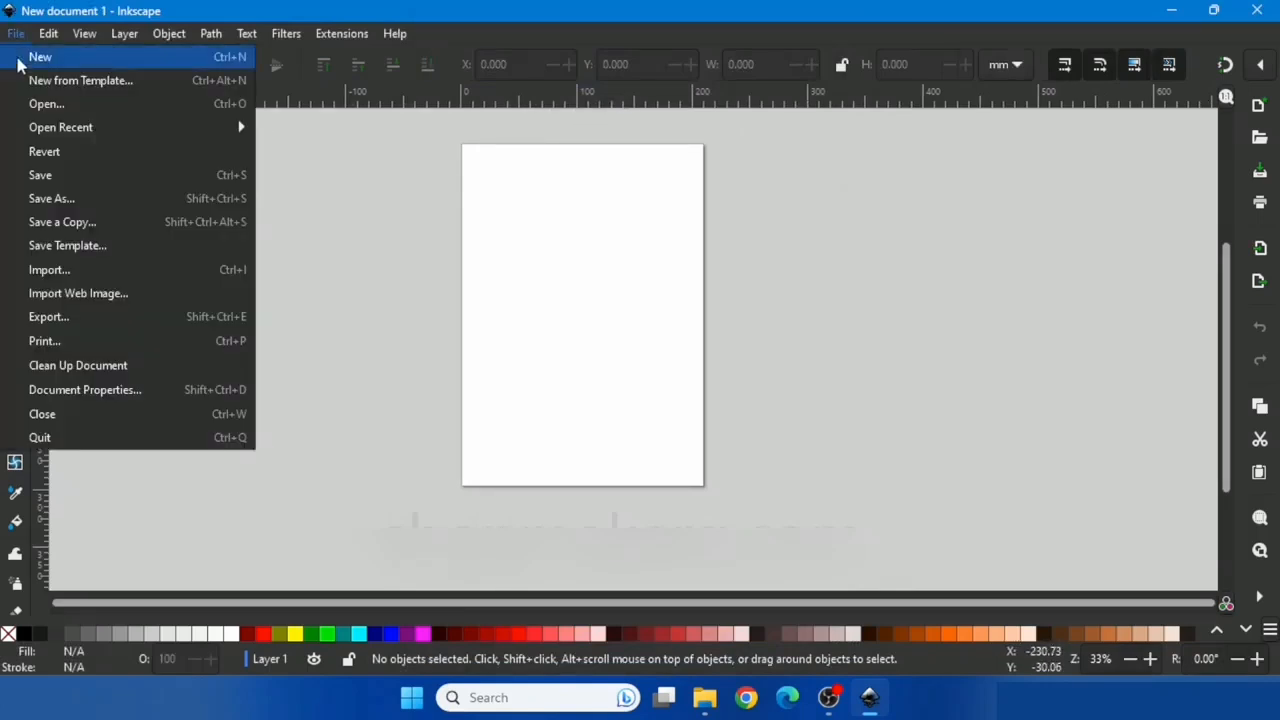
pyautogui.click(46, 270)
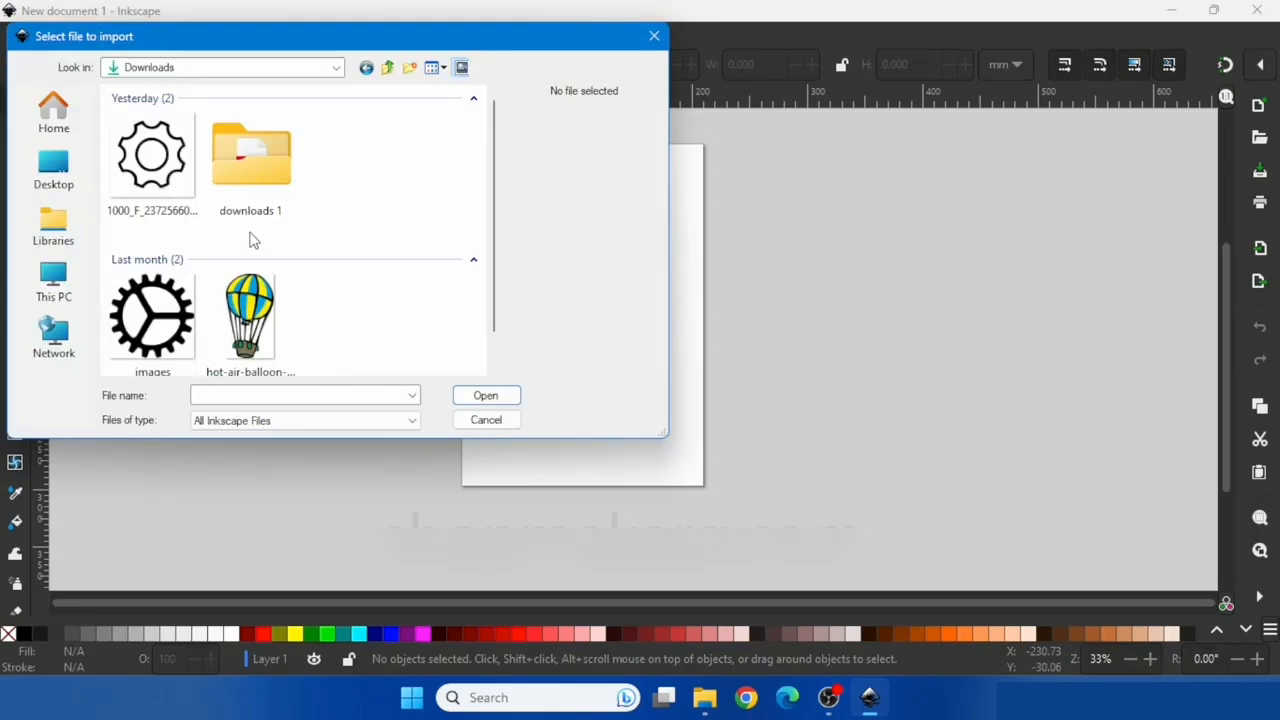
pyautogui.click(152, 318)
pyautogui.click(490, 395)
pyautogui.click(416, 392)
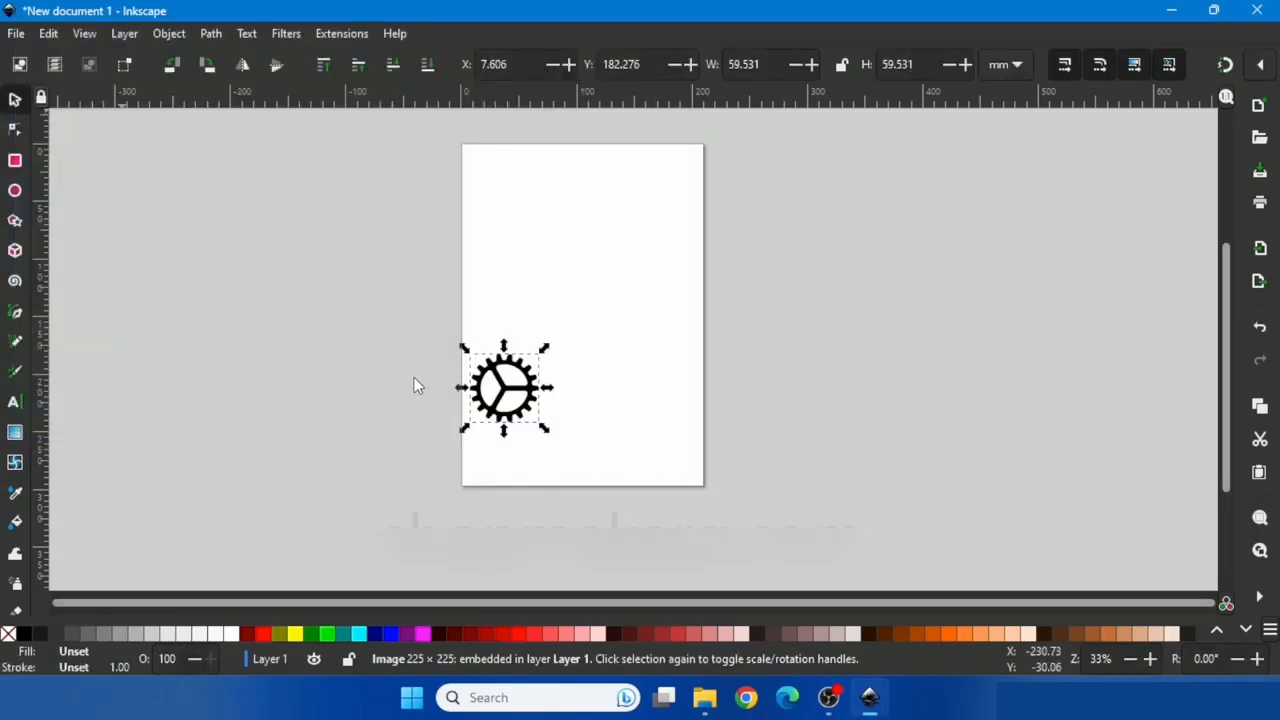
# Step: Trace the gear image with Brightness cutoff at threshold 0.531 and move the traced copy about 76 mm right of the original
pyautogui.rightClick(530, 397)
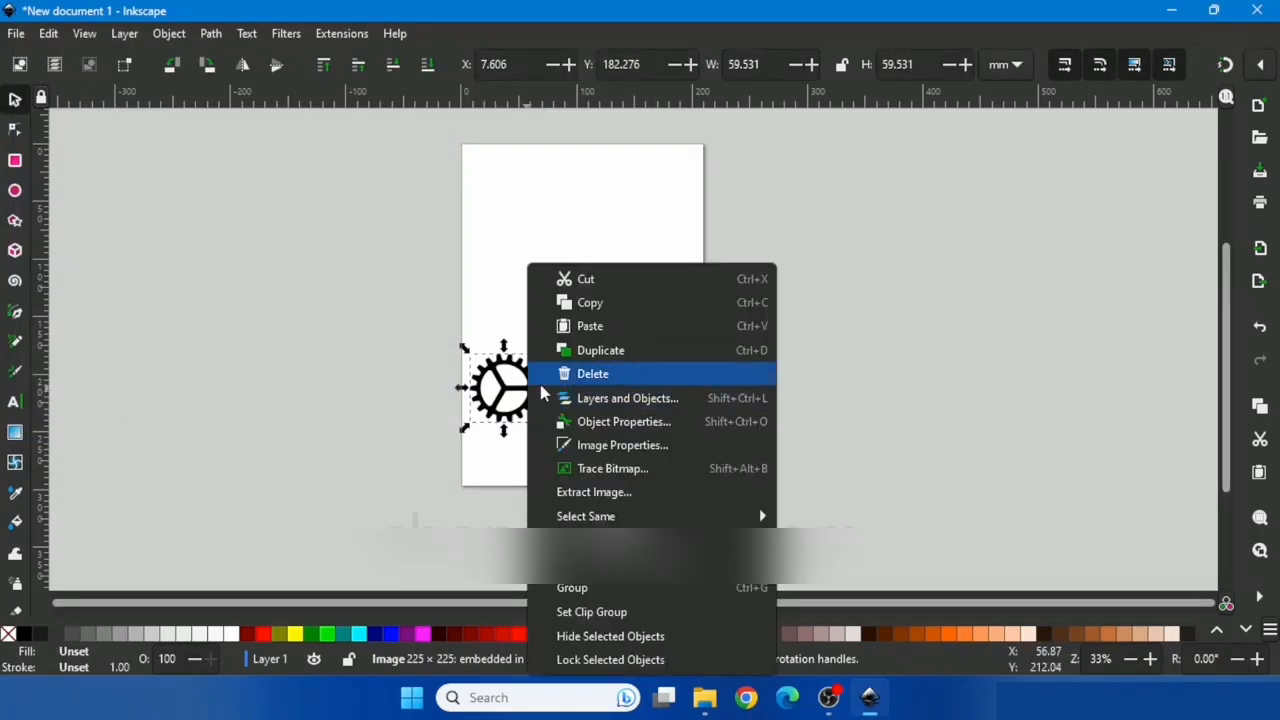
pyautogui.click(600, 468)
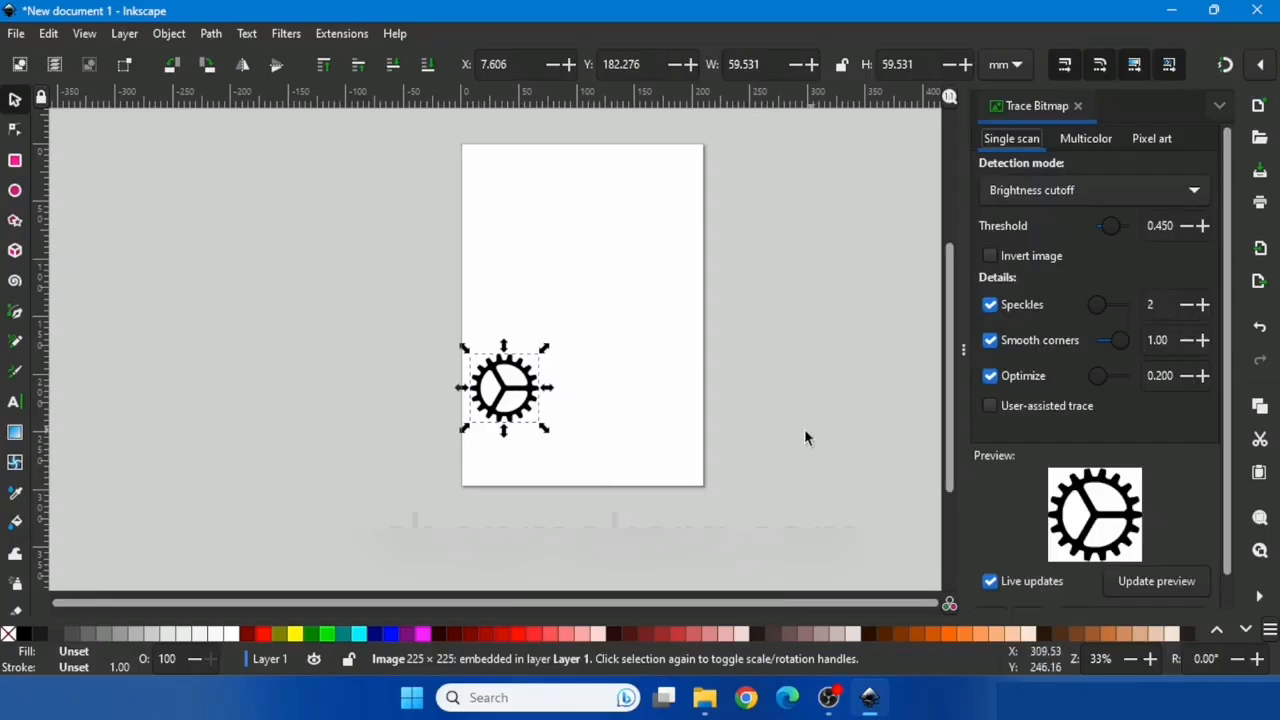
pyautogui.moveTo(1113, 232)
pyautogui.mouseDown()
pyautogui.moveTo(1131, 228)
pyautogui.moveTo(1114, 228)
pyautogui.mouseUp()
pyautogui.scroll(-1, 1230, 443)
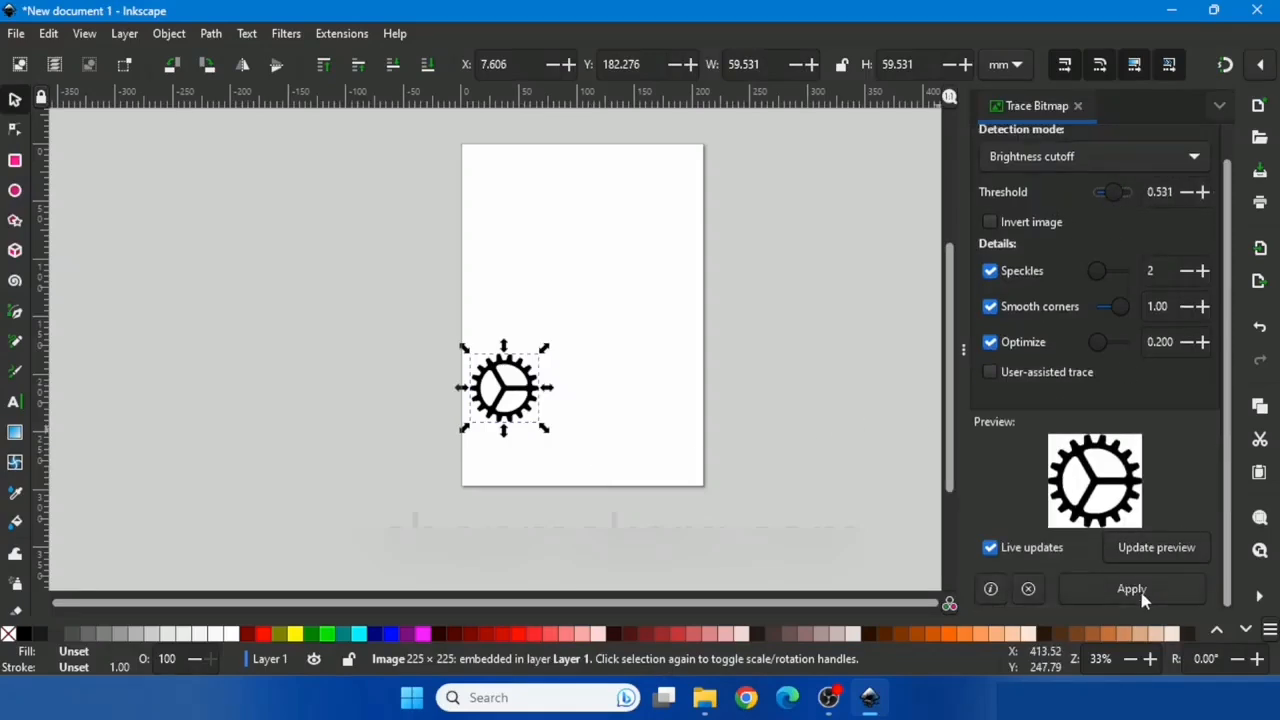
pyautogui.click(1110, 592)
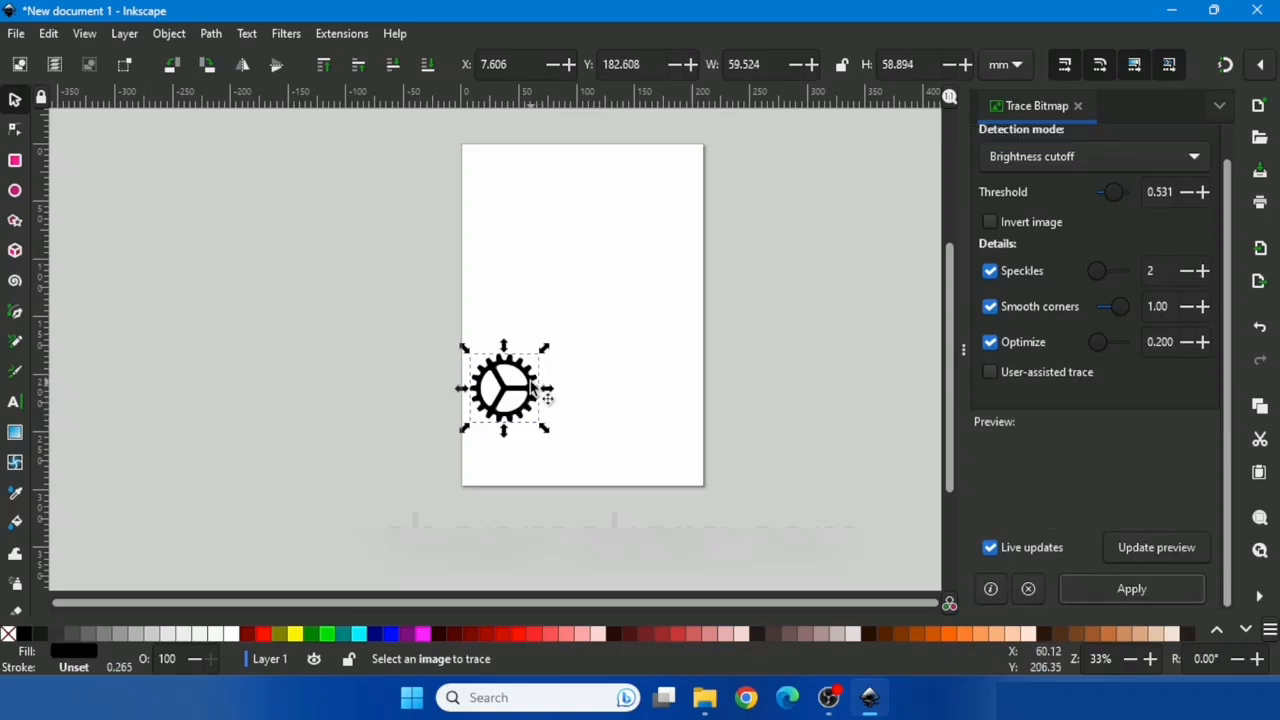
pyautogui.moveTo(531, 387); pyautogui.dragTo(621, 385)
pyautogui.click(463, 311)
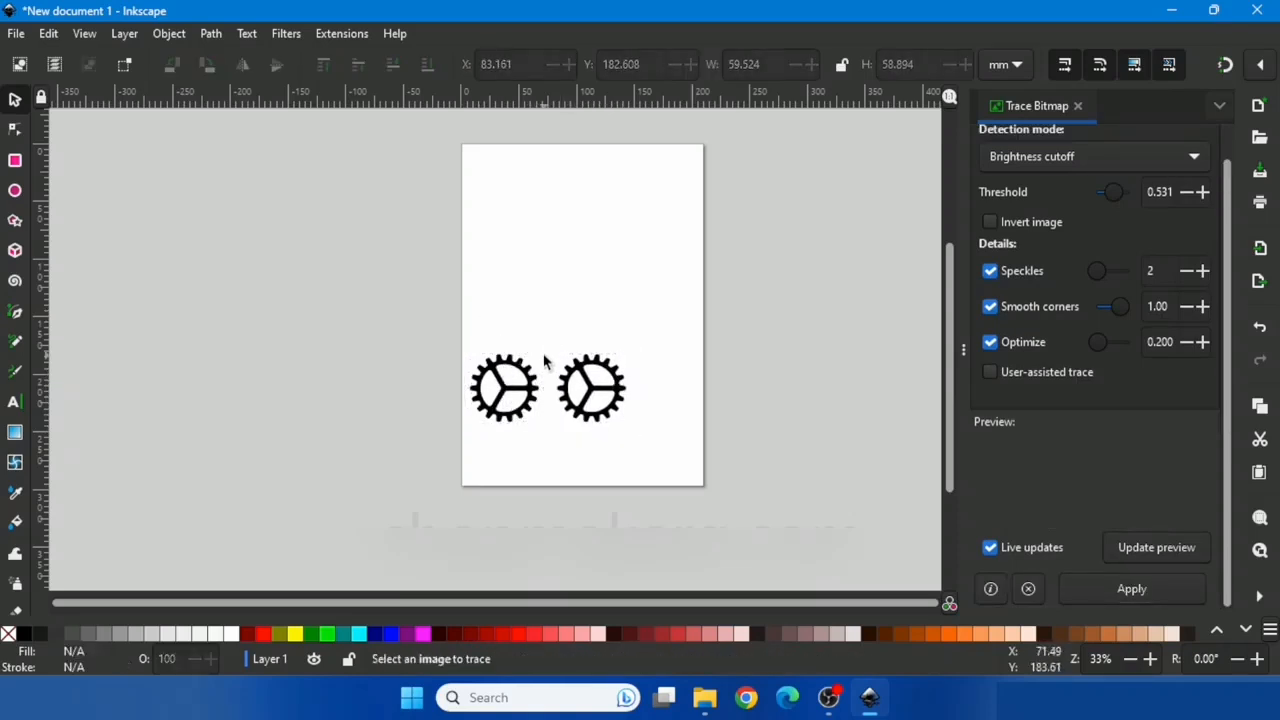
# Step: Examine both gears with the Node tool to tell the traced vector path from the bitmap
pyautogui.click(16, 134)
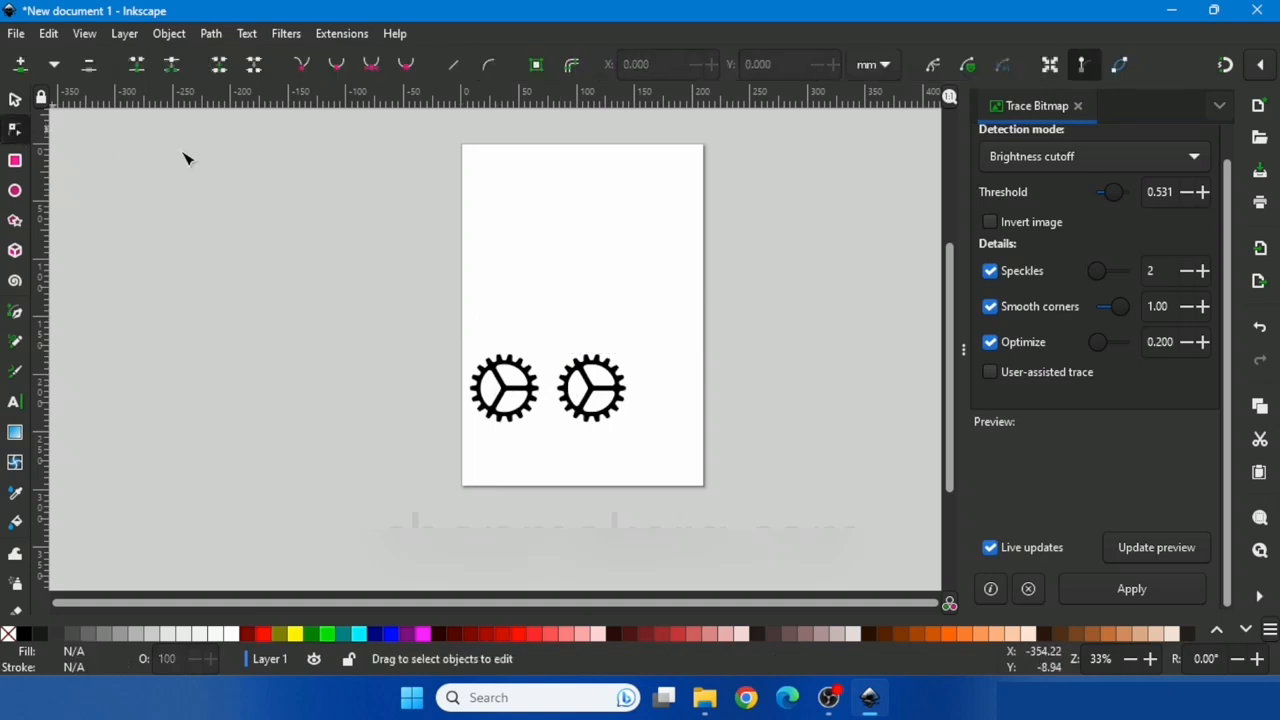
pyautogui.click(527, 371)
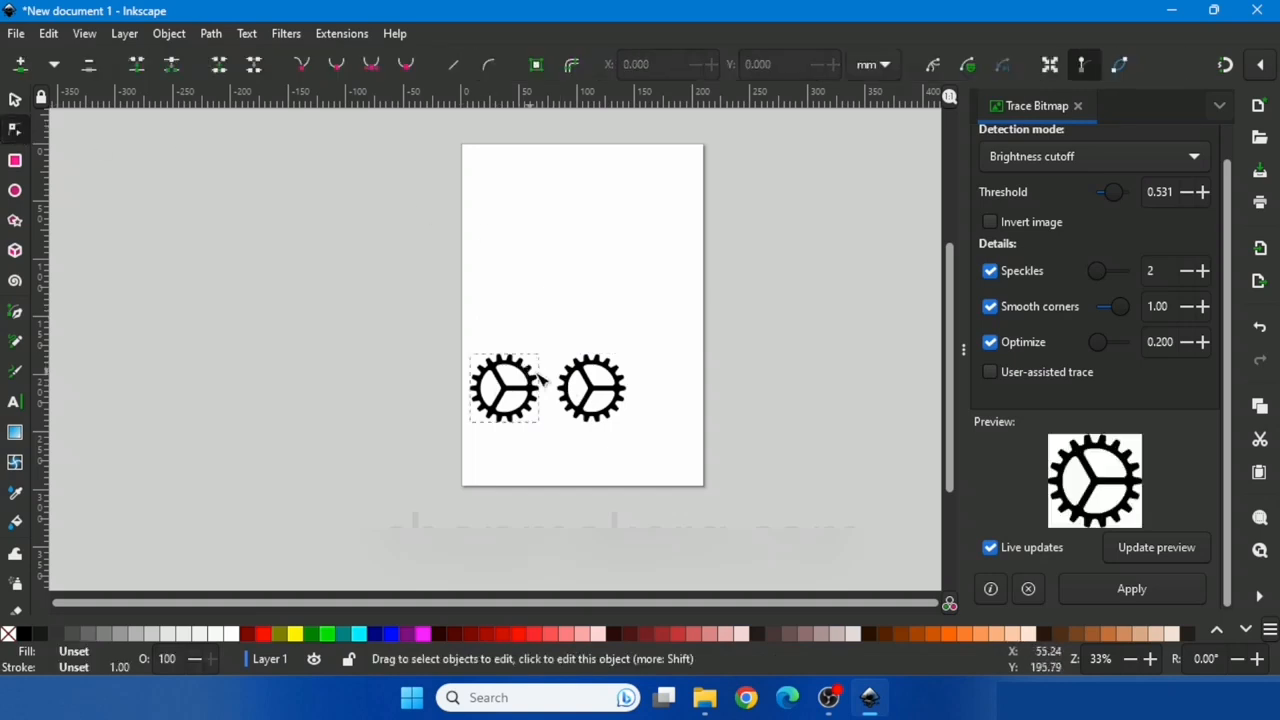
pyautogui.click(590, 382)
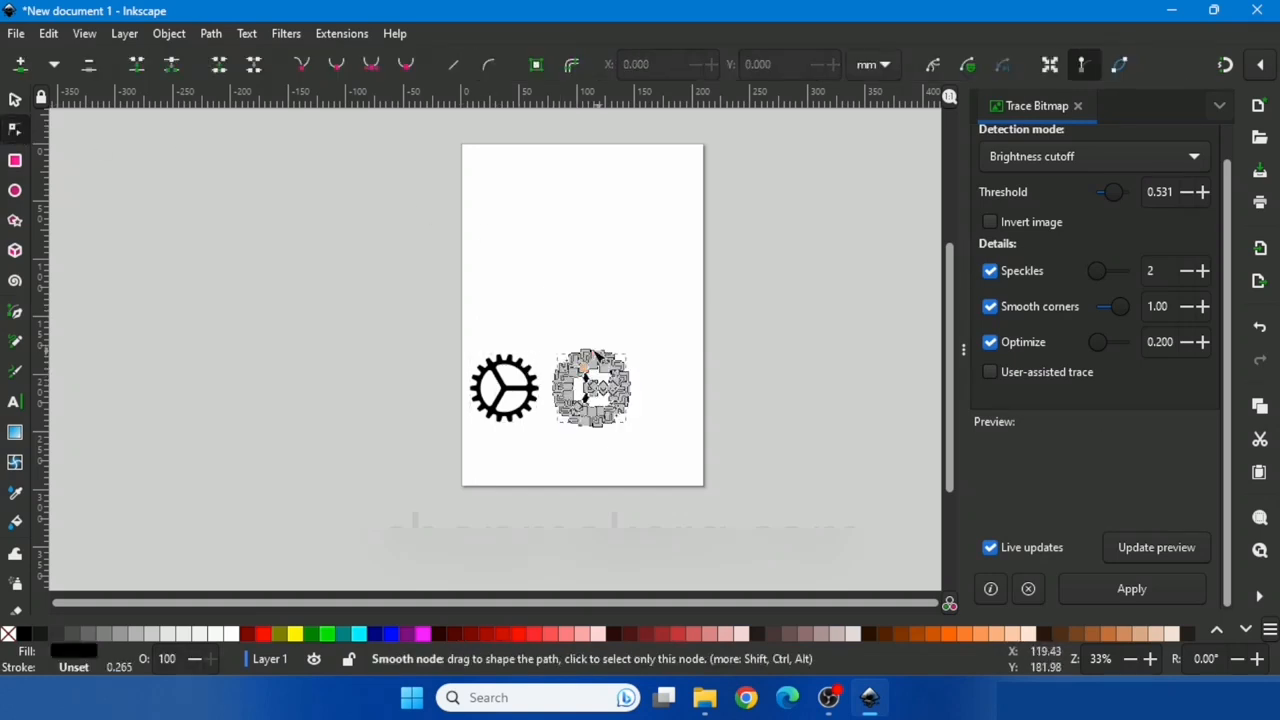
pyautogui.click(15, 100)
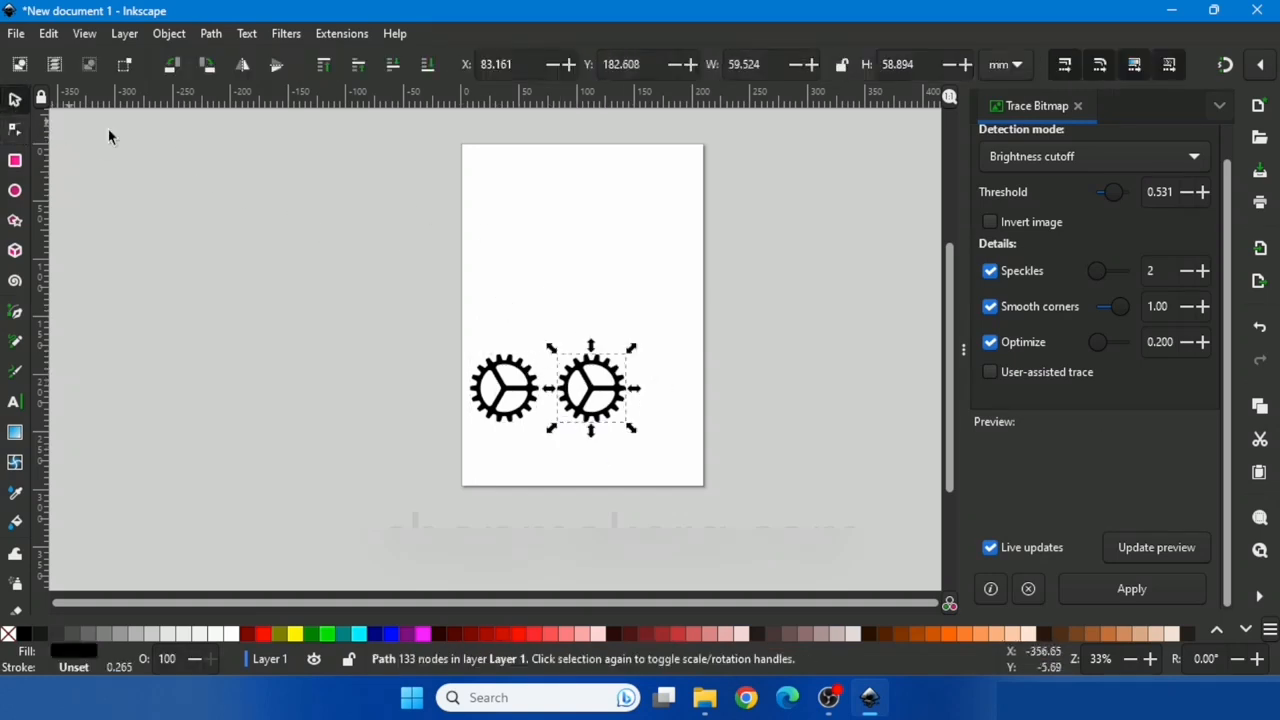
# Step: Delete the original bitmap gear and keep only the traced one
pyautogui.click(530, 374)
pyautogui.rightClick(530, 374)
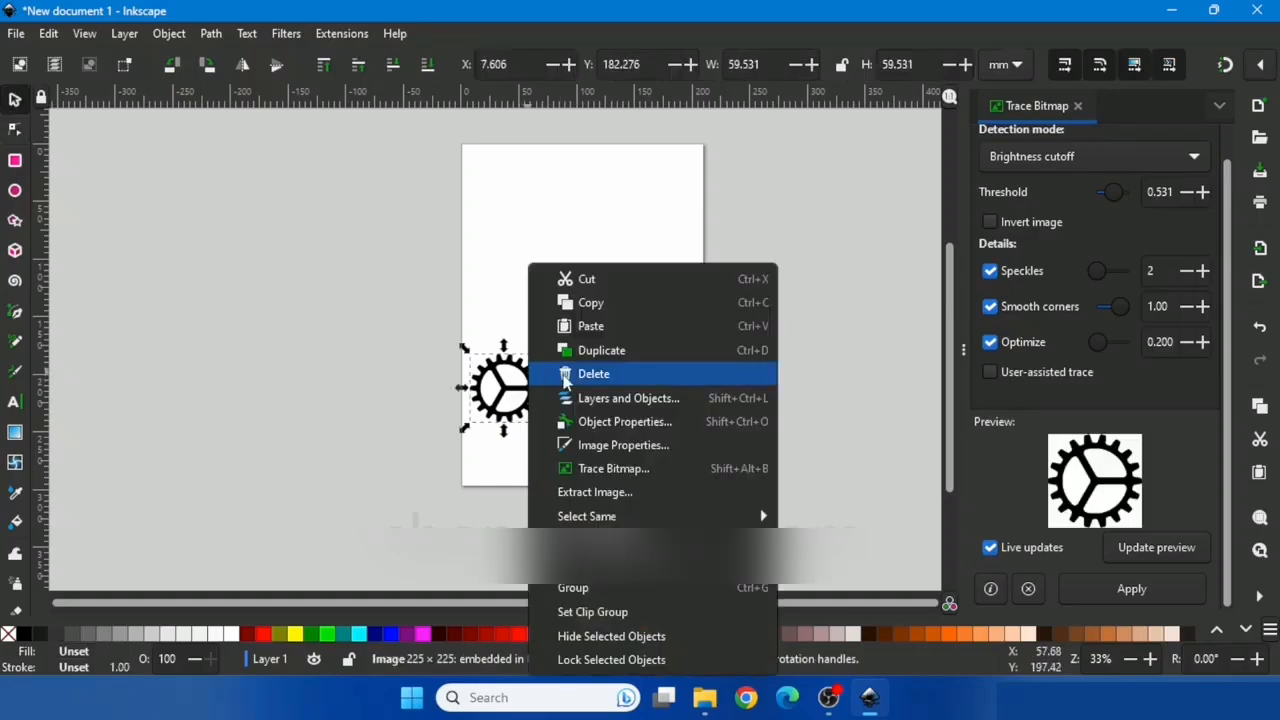
pyautogui.click(566, 375)
# Step: Move the traced gear to about X 64 mm, Y 156 mm, and undo the trial width and height stretches
pyautogui.moveTo(575, 388); pyautogui.dragTo(693, 358)
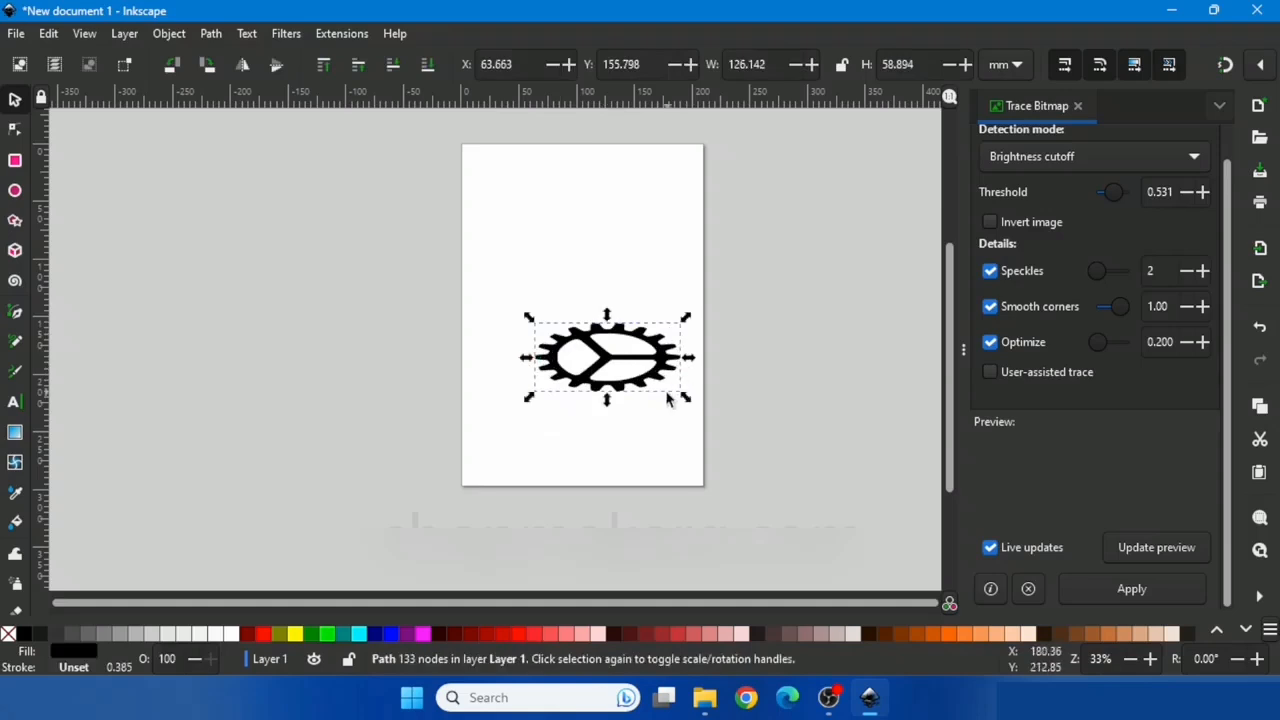
pyautogui.moveTo(609, 402)
pyautogui.mouseDown()
pyautogui.moveTo(614, 449)
pyautogui.moveTo(616, 392)
pyautogui.mouseUp()
pyautogui.click(689, 278)
pyautogui.hotkey('ctrl', 'z')
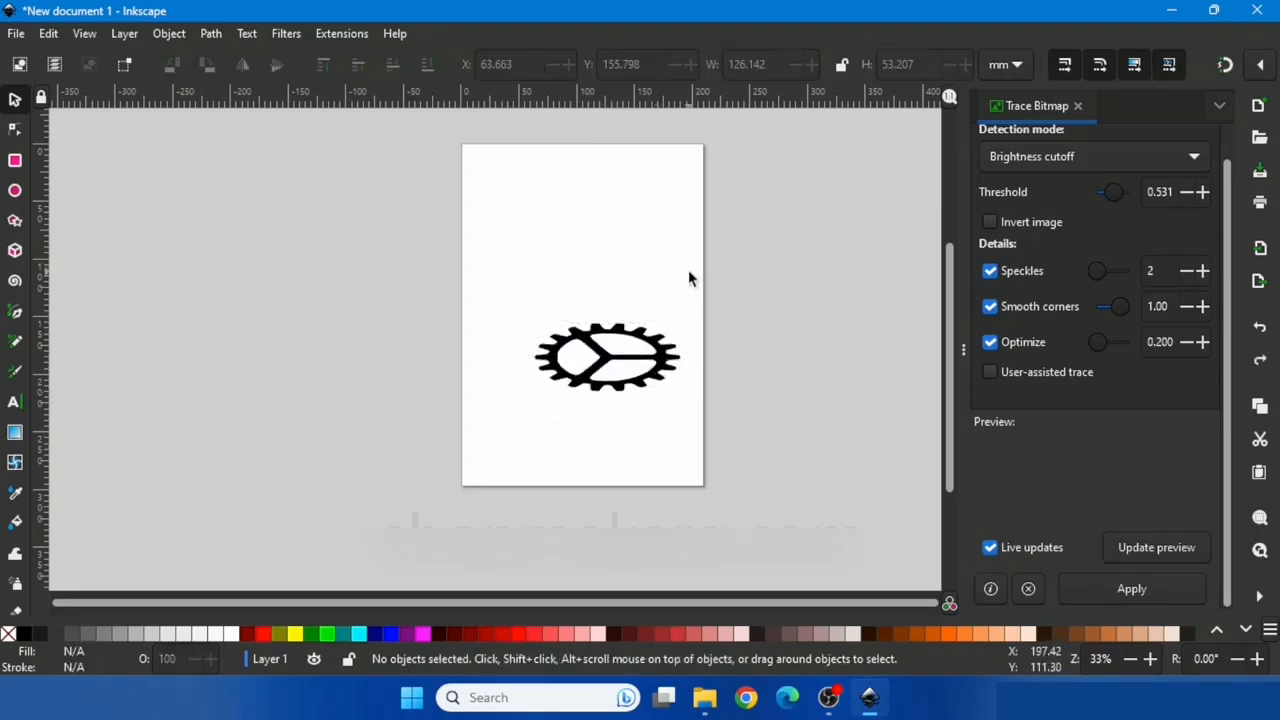
pyautogui.hotkey('ctrl', 'z')
# Step: Scale the traced gear uniformly to about 146 by 145 mm within the page
pyautogui.click(583, 352)
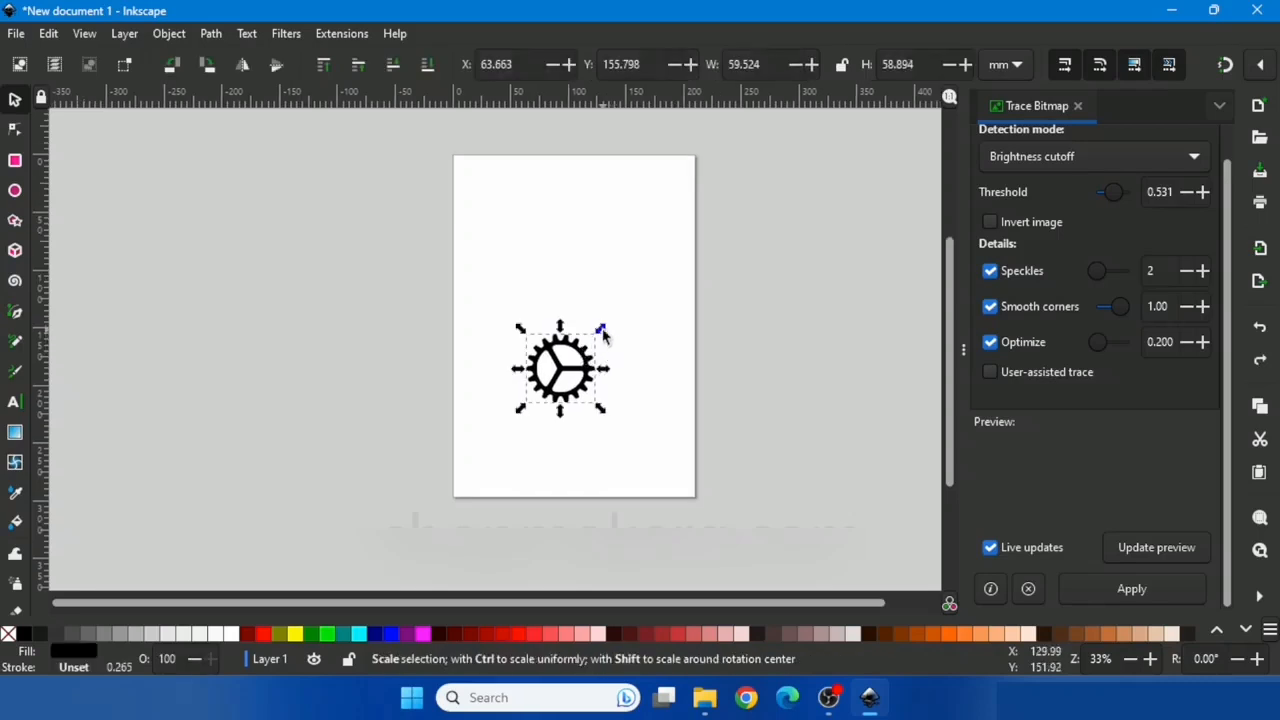
pyautogui.moveTo(601, 328); pyautogui.dragTo(660, 245)
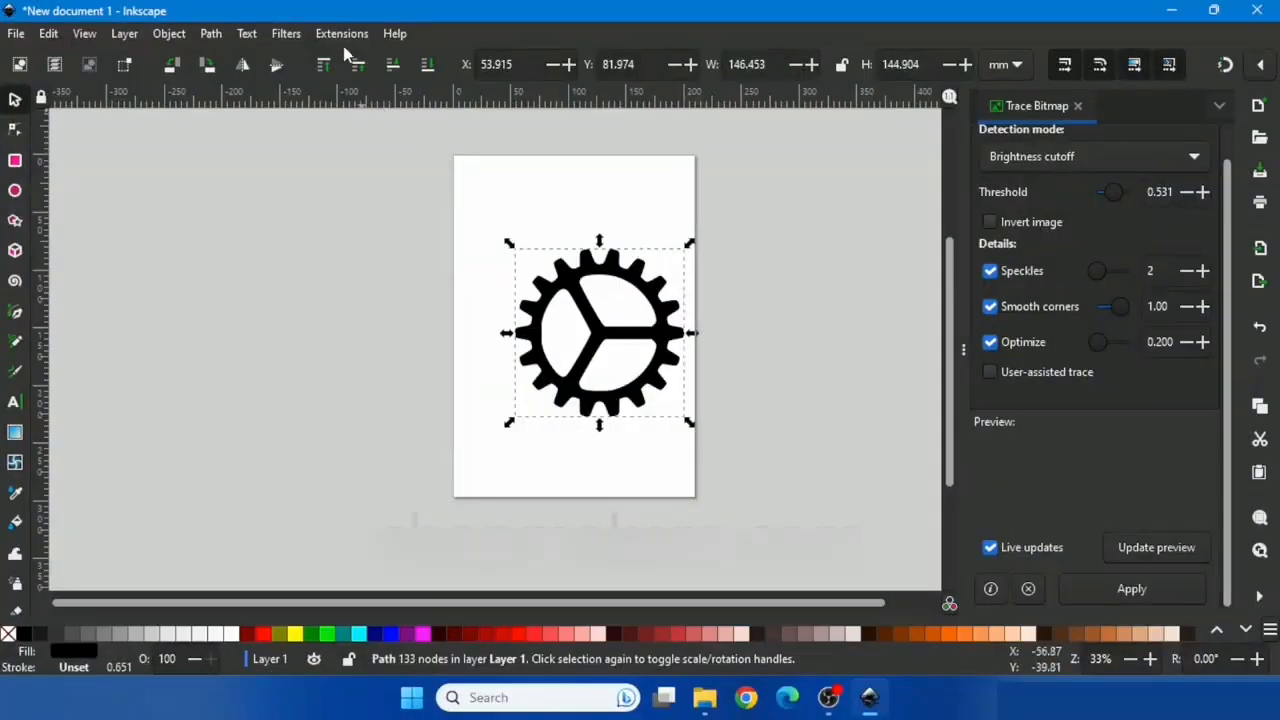
# Step: Open AxiDraw Control, turn off preview mode, and go through the pen height setup and advanced options
pyautogui.click(341, 33)
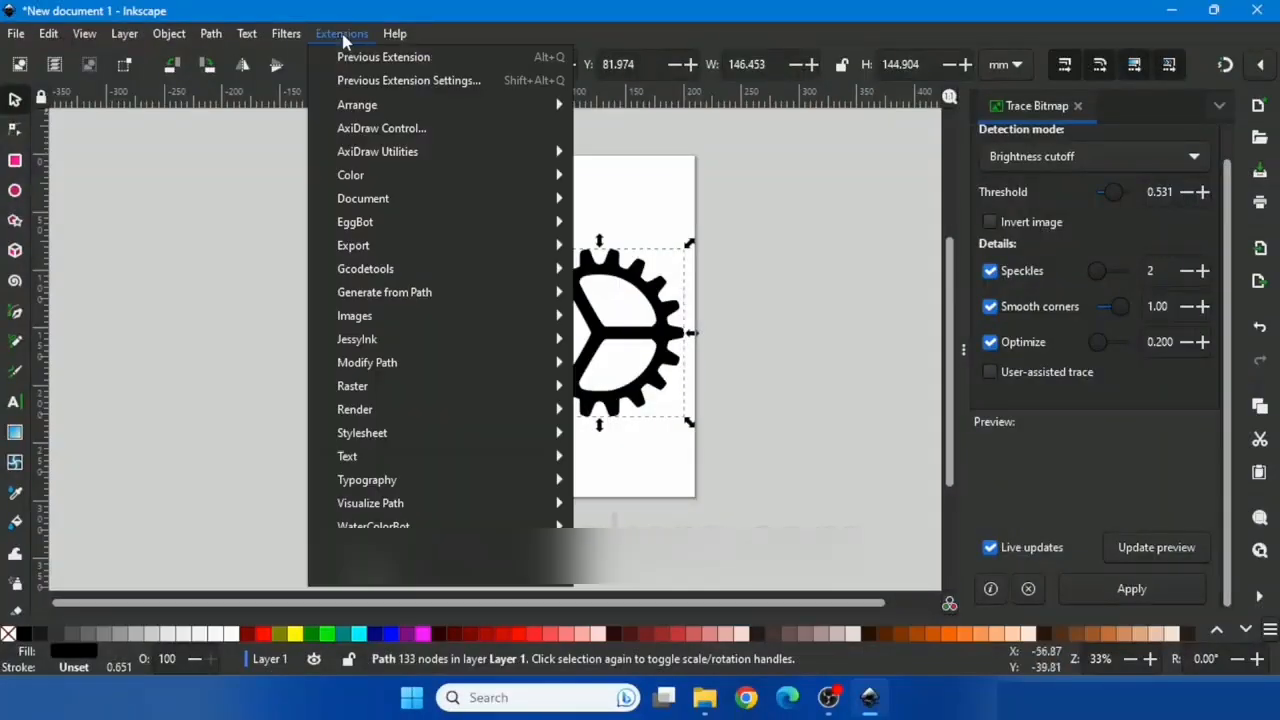
pyautogui.click(349, 128)
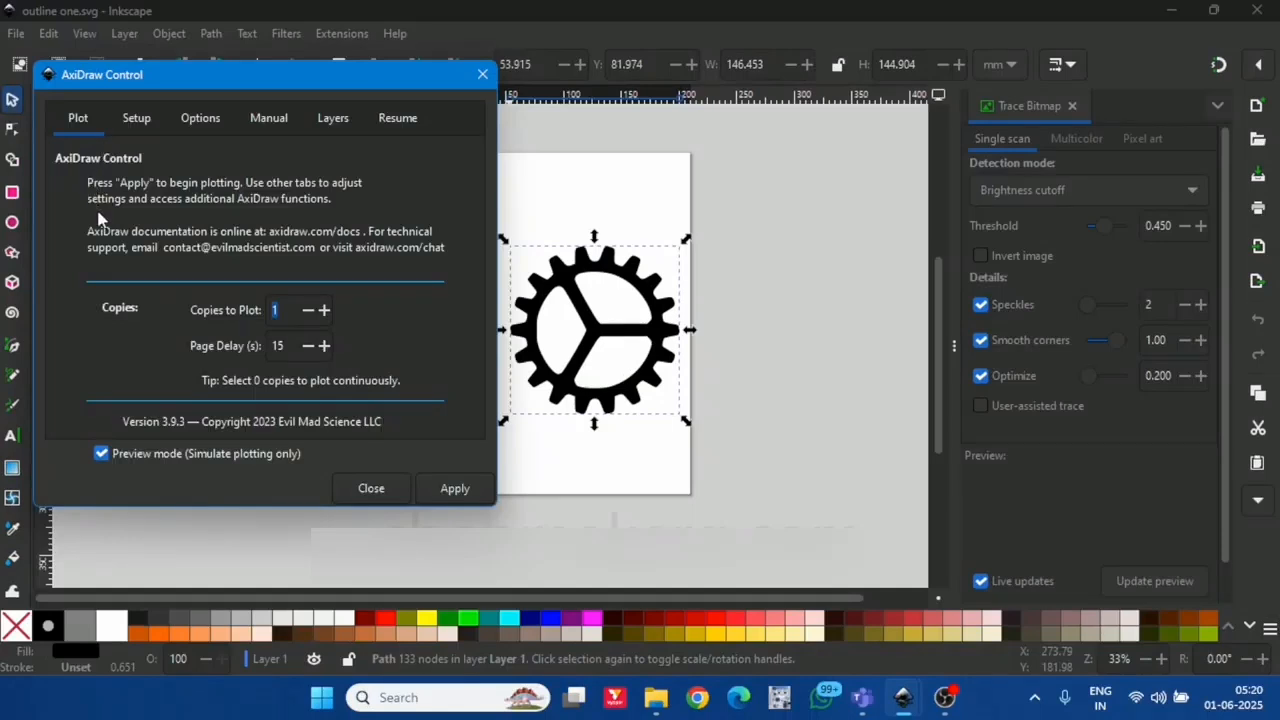
pyautogui.click(101, 453)
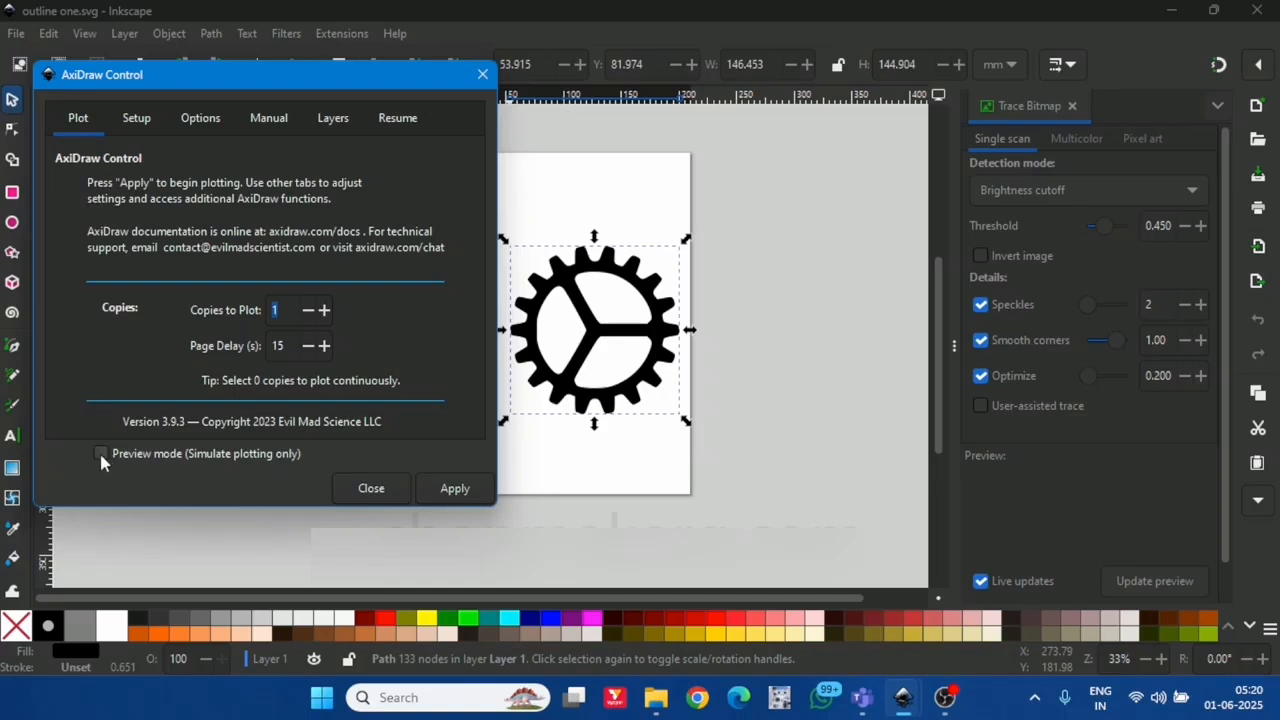
pyautogui.click(135, 124)
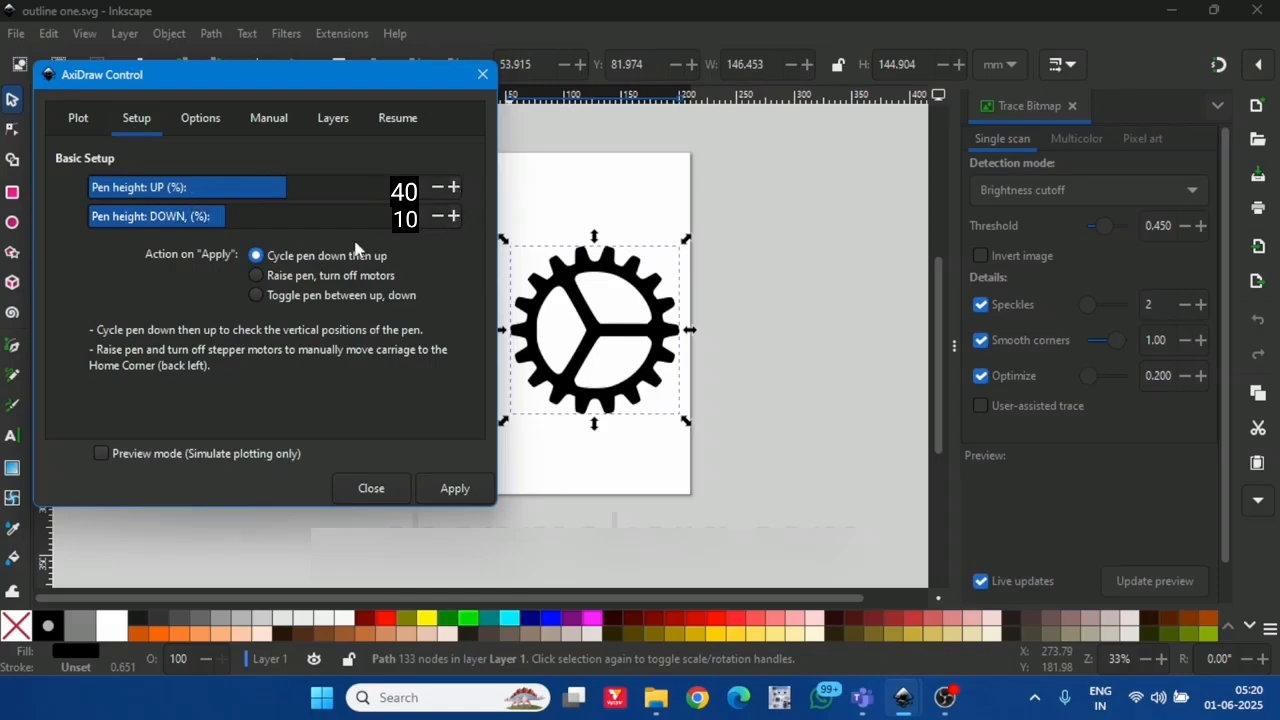
pyautogui.click(182, 120)
pyautogui.click(280, 166)
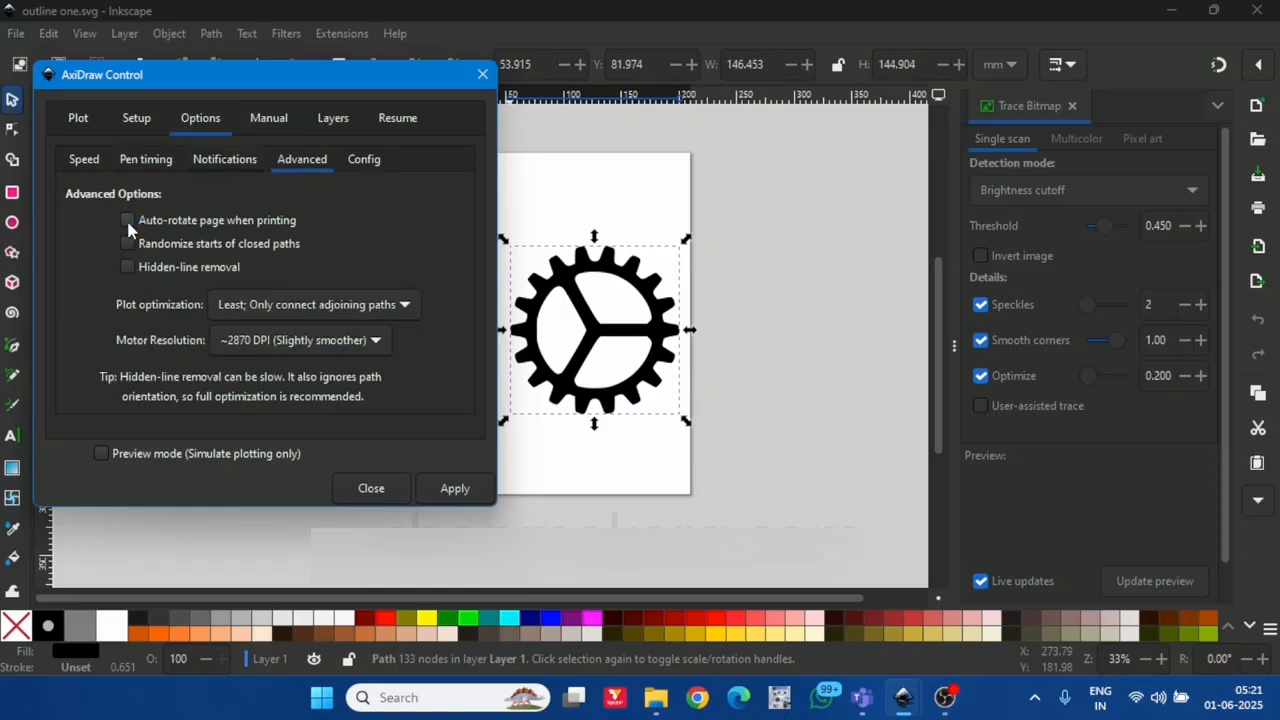
# Step: Set the AxiDraw model to "AxiDraw V2, V3, or SE/A4" and start plotting the gear
pyautogui.click(359, 166)
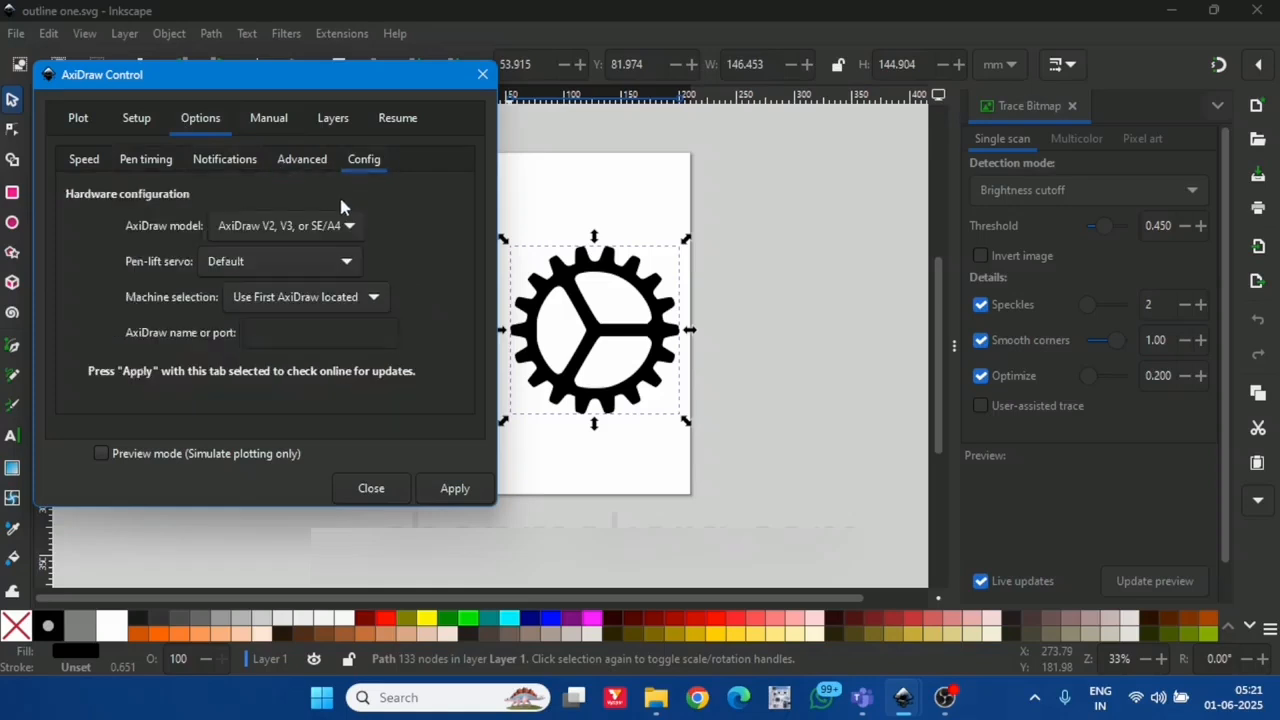
pyautogui.click(336, 230)
pyautogui.click(277, 337)
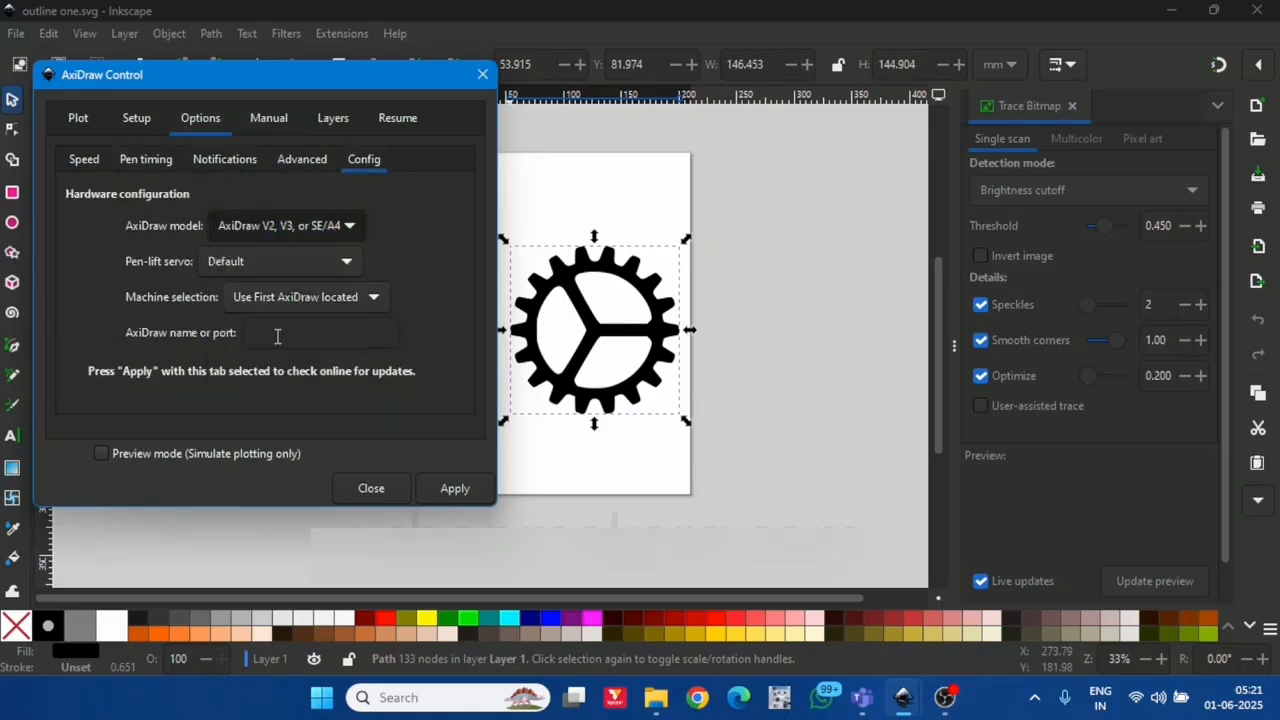
pyautogui.click(86, 122)
pyautogui.click(455, 489)
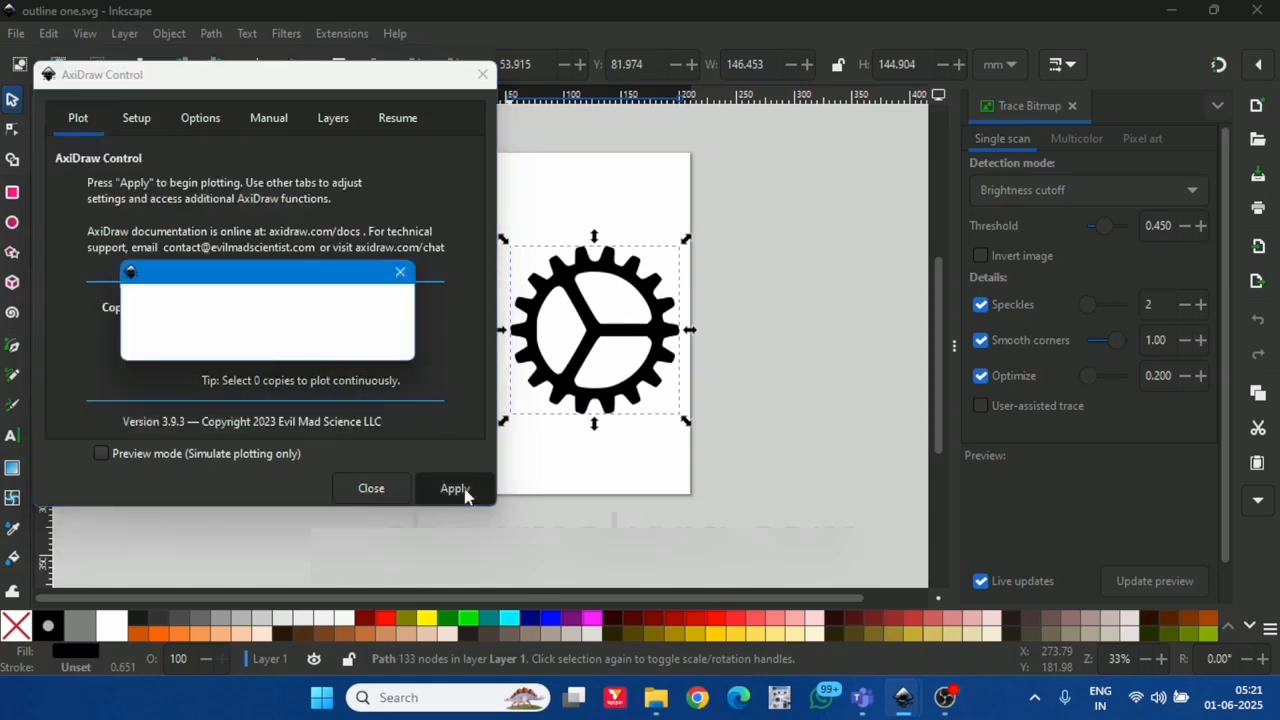
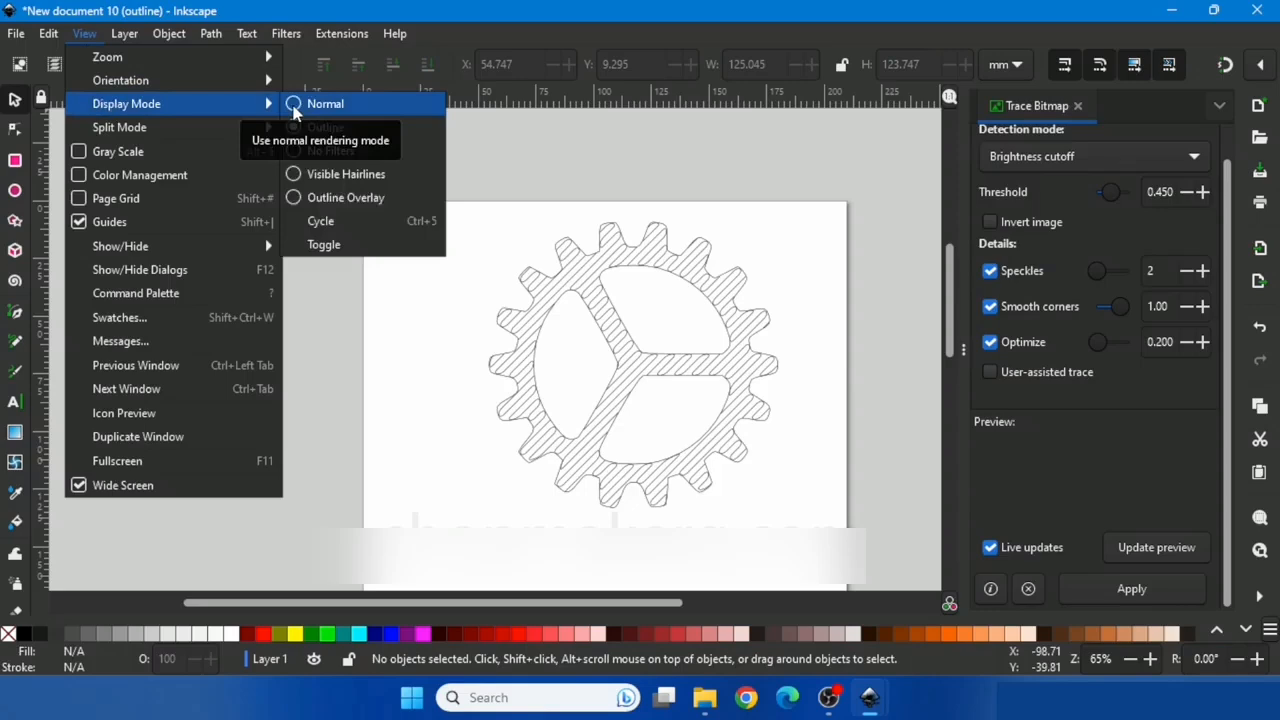
# Step: Return the display mode to Normal and plot the hatched gear with AxiDraw Control
pyautogui.click(293, 108)
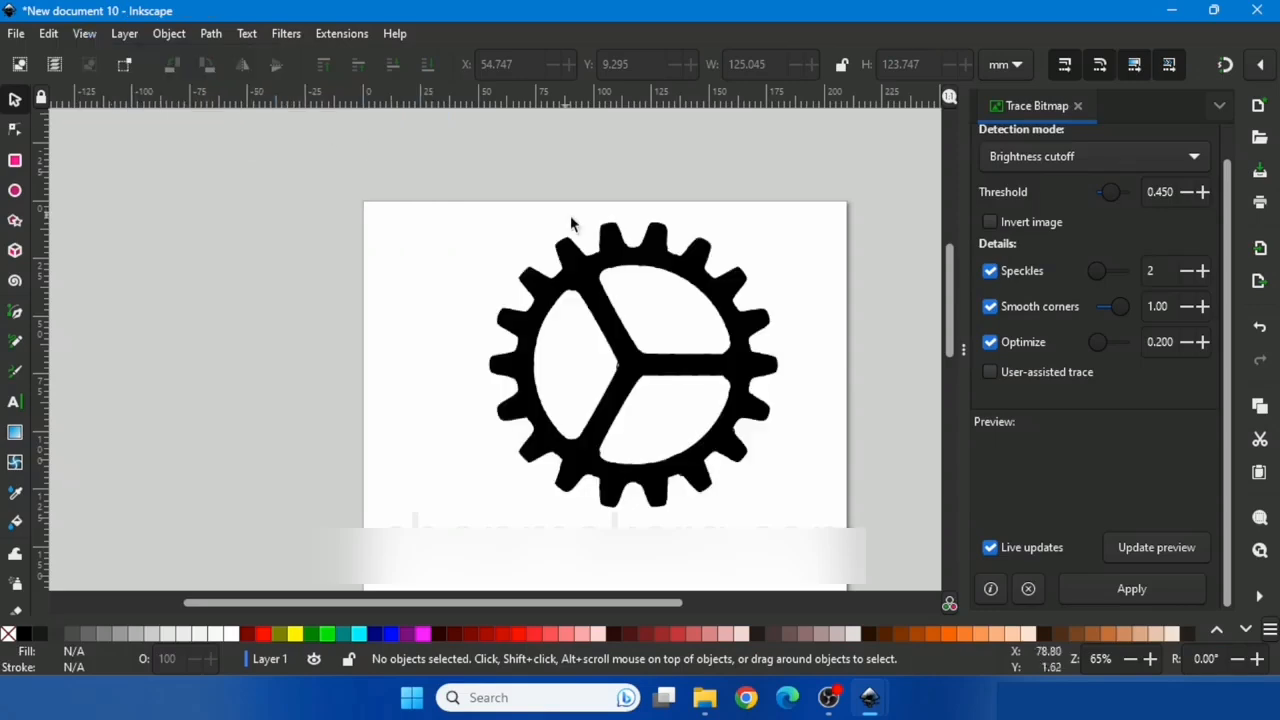
pyautogui.click(324, 34)
pyautogui.click(386, 130)
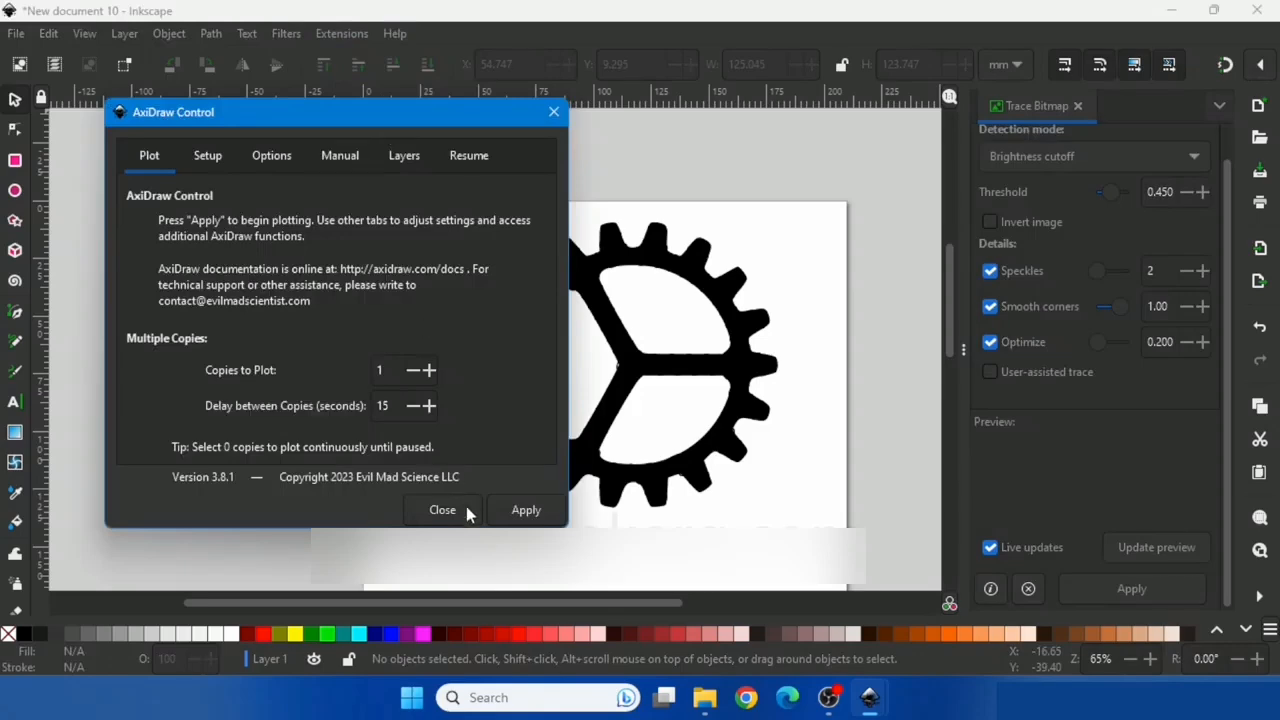
pyautogui.click(525, 511)
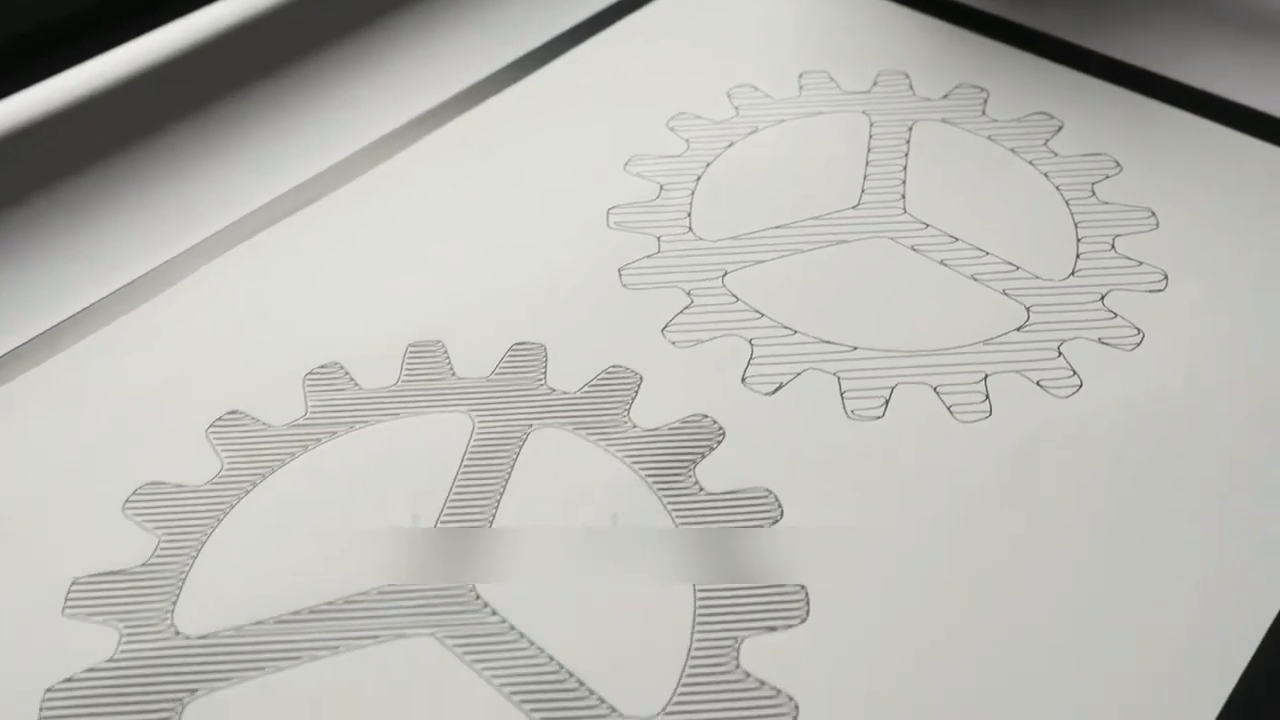
# Step: Import the outline gear image whose name starts with 1000_F_237256606 from Downloads into the empty document
pyautogui.click(16, 33)
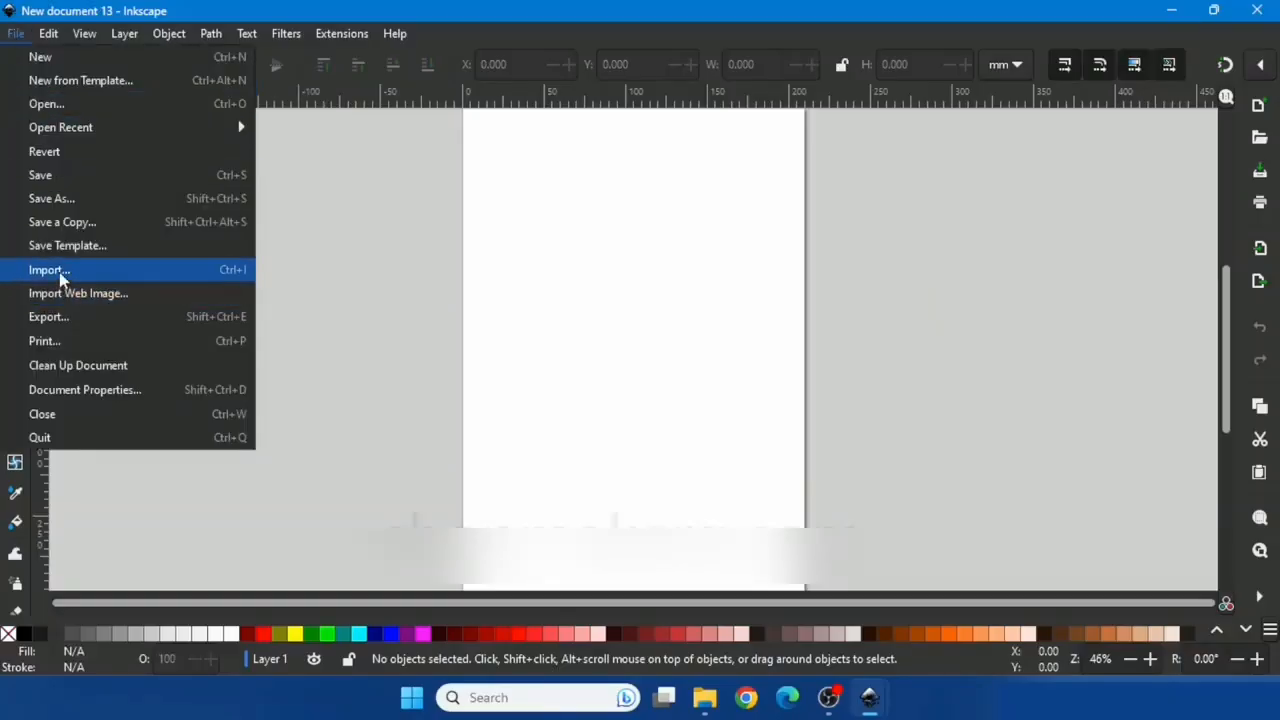
pyautogui.click(60, 275)
pyautogui.click(230, 146)
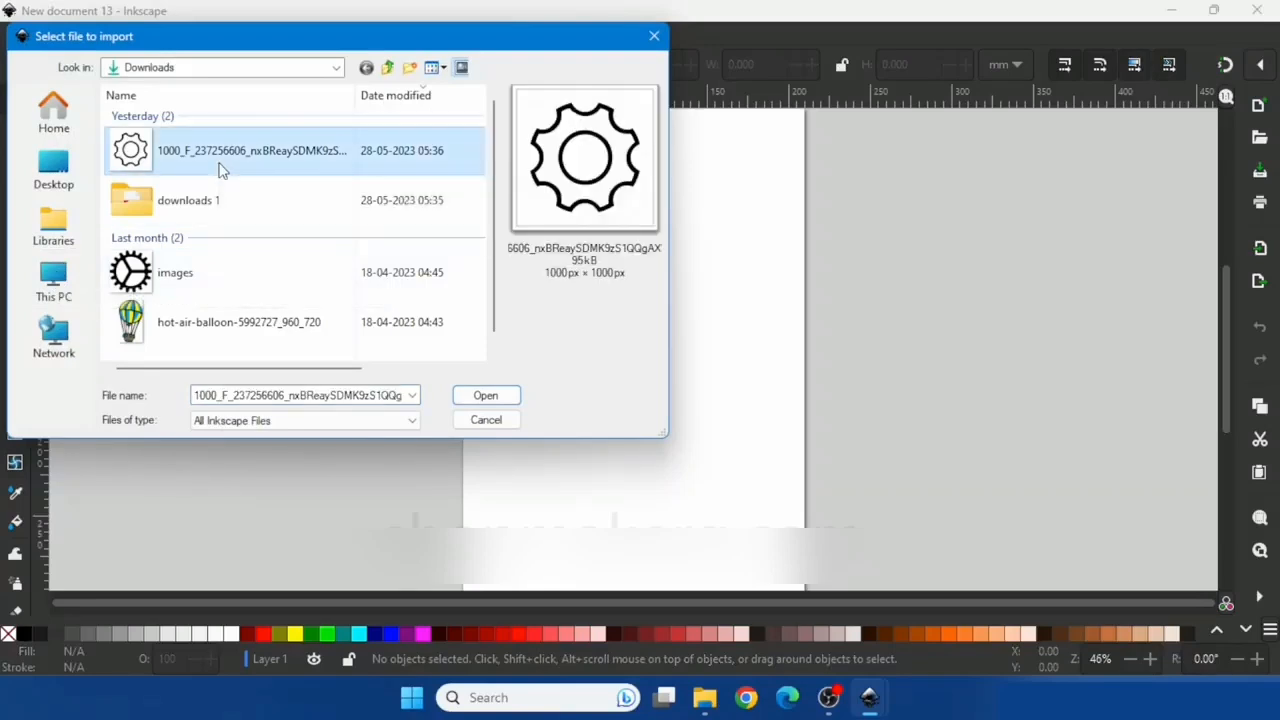
pyautogui.click(487, 396)
pyautogui.click(300, 260)
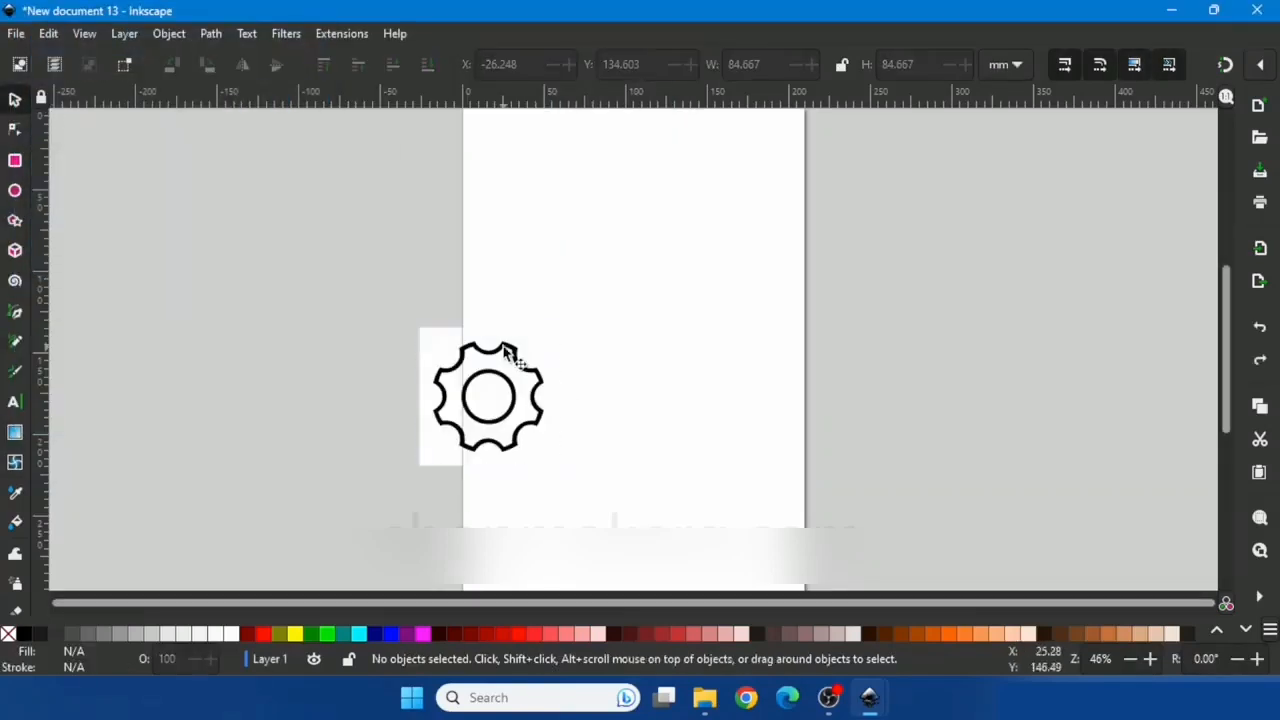
# Step: Trace the imported outline gear with Trace Bitmap in single scan, using Centerline tracing (autotrace) as the detection mode
pyautogui.rightClick(507, 350)
pyautogui.click(574, 467)
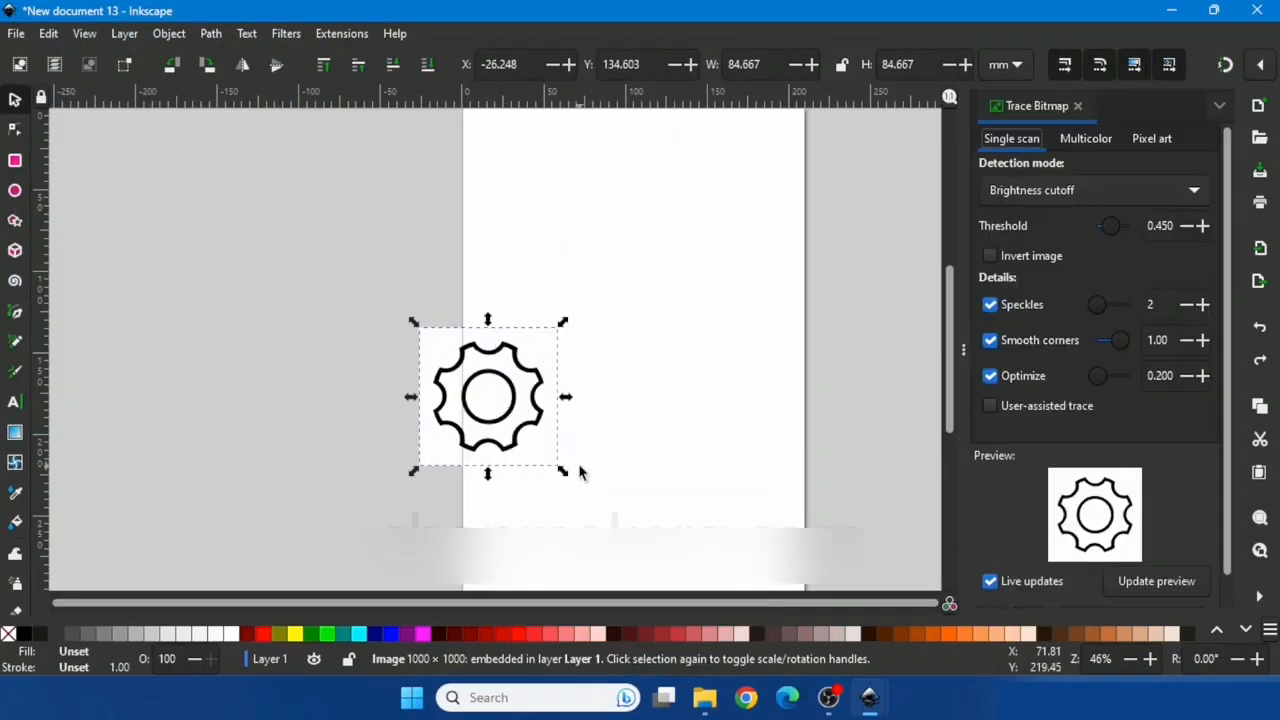
pyautogui.click(1036, 197)
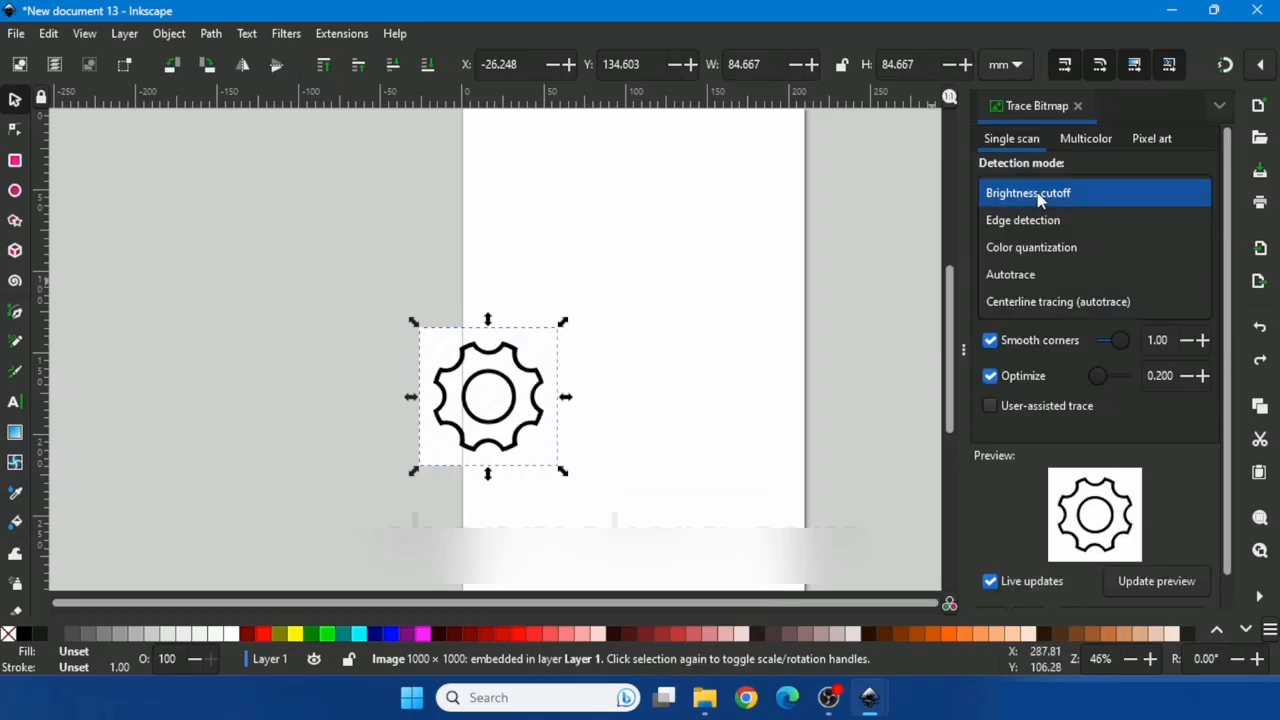
pyautogui.click(1025, 312)
pyautogui.scroll(-1, 1175, 499)
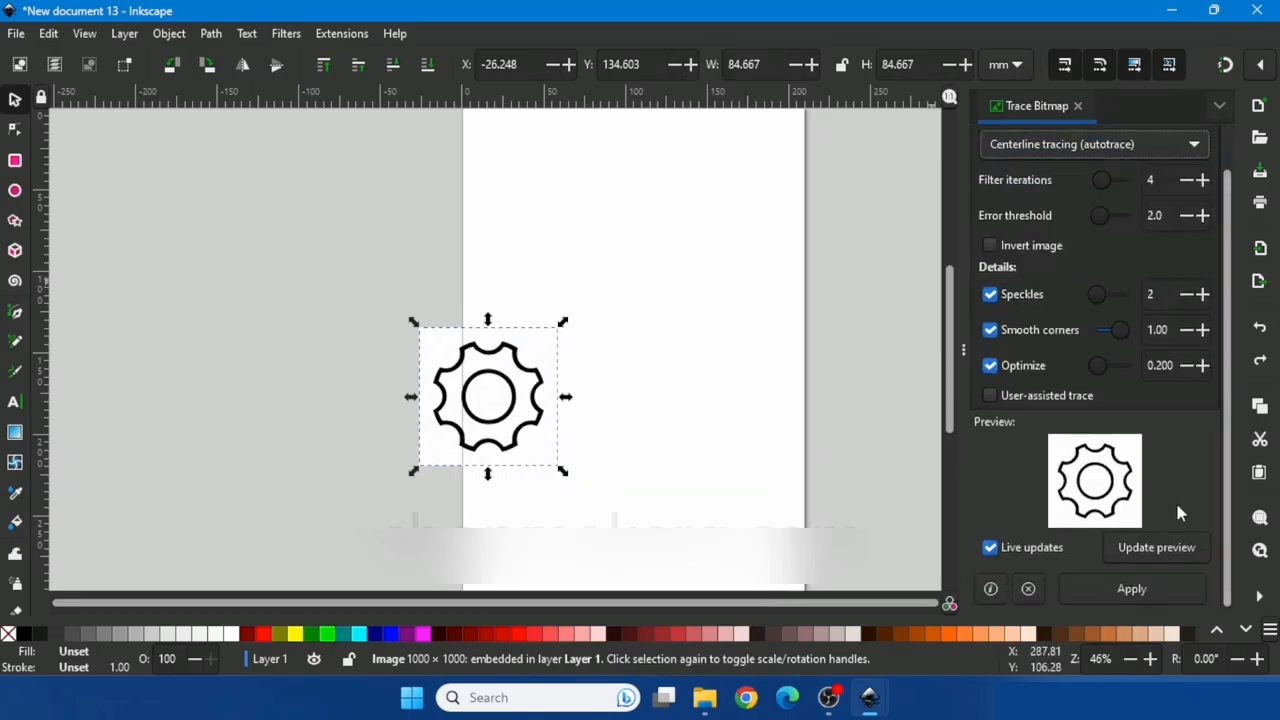
pyautogui.click(1155, 586)
# Step: Move the centerline trace off the bitmap gear and delete the original bitmap
pyautogui.moveTo(521, 400); pyautogui.dragTo(643, 395)
pyautogui.scroll(4, 560, 390)
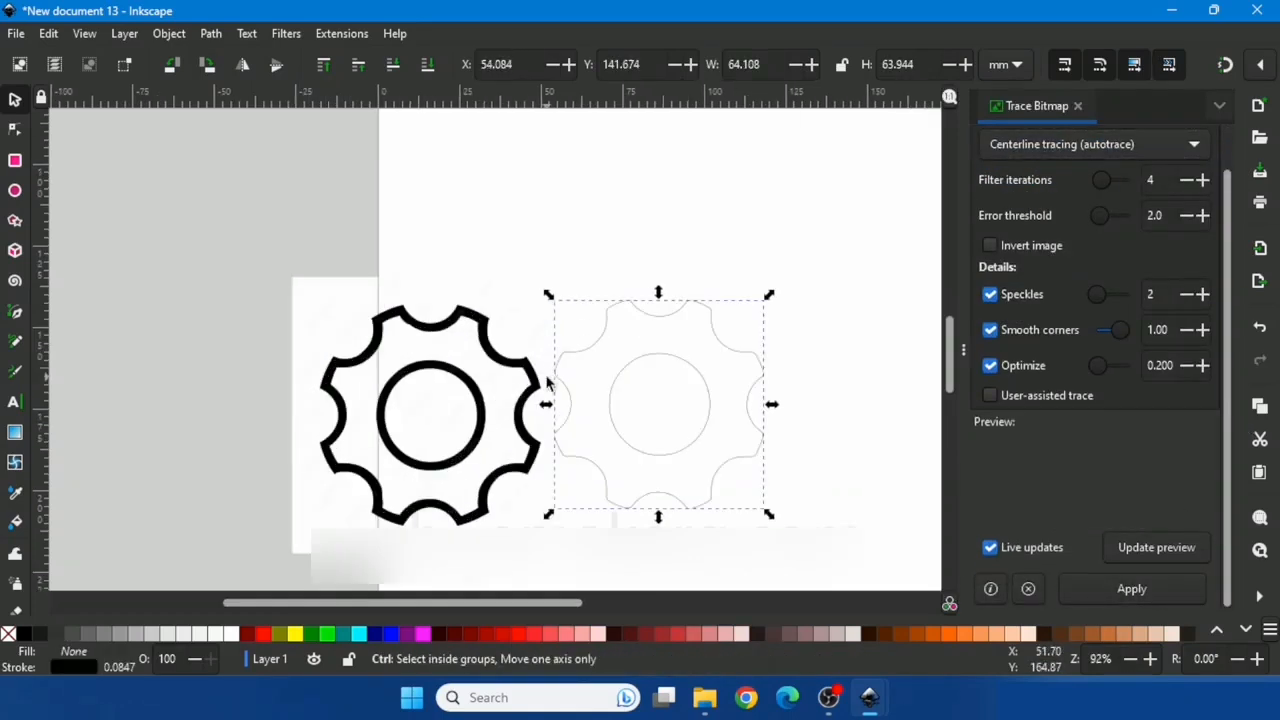
pyautogui.scroll(1, 560, 383)
pyautogui.scroll(-3, 606, 317)
pyautogui.click(531, 366)
pyautogui.press('Delete')
# Step: Scale the traced gear to about 110 by 109 mm and plot it with AxiDraw Control
pyautogui.scroll(-2, 543, 374)
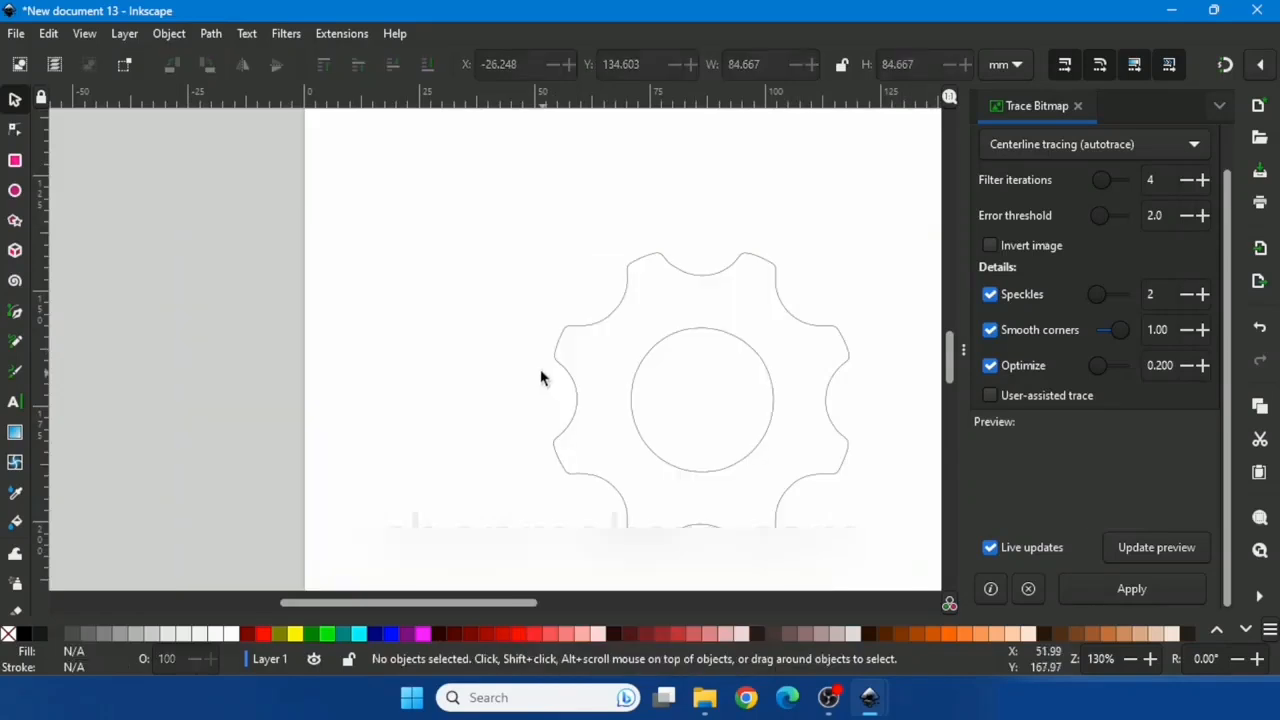
pyautogui.scroll(-3, 543, 374)
pyautogui.moveTo(635, 461); pyautogui.dragTo(628, 457)
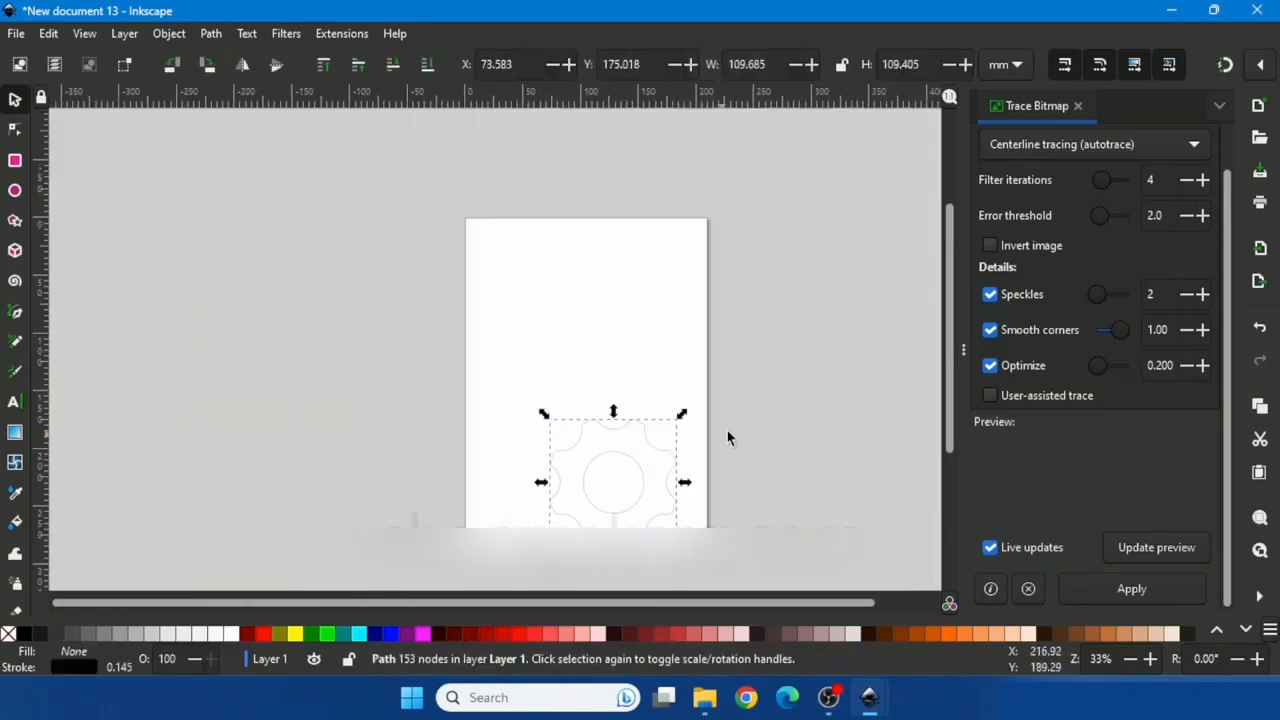
pyautogui.click(342, 34)
pyautogui.click(375, 132)
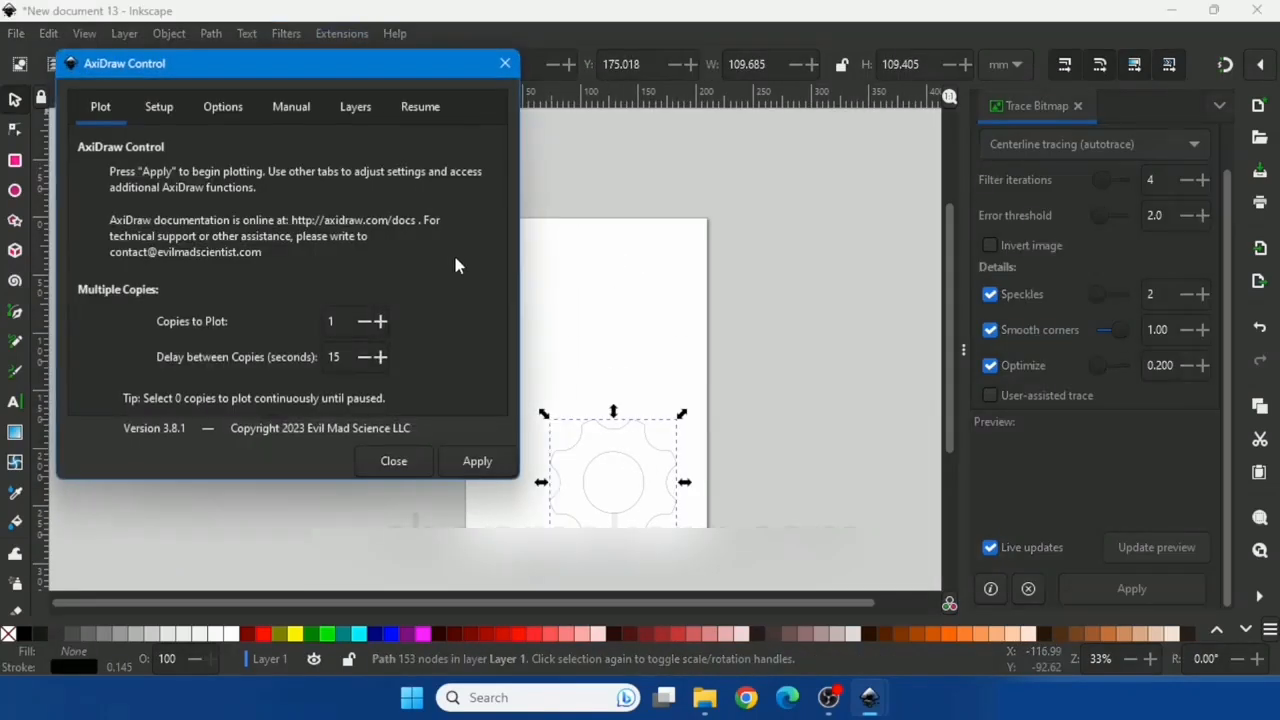
pyautogui.click(482, 465)
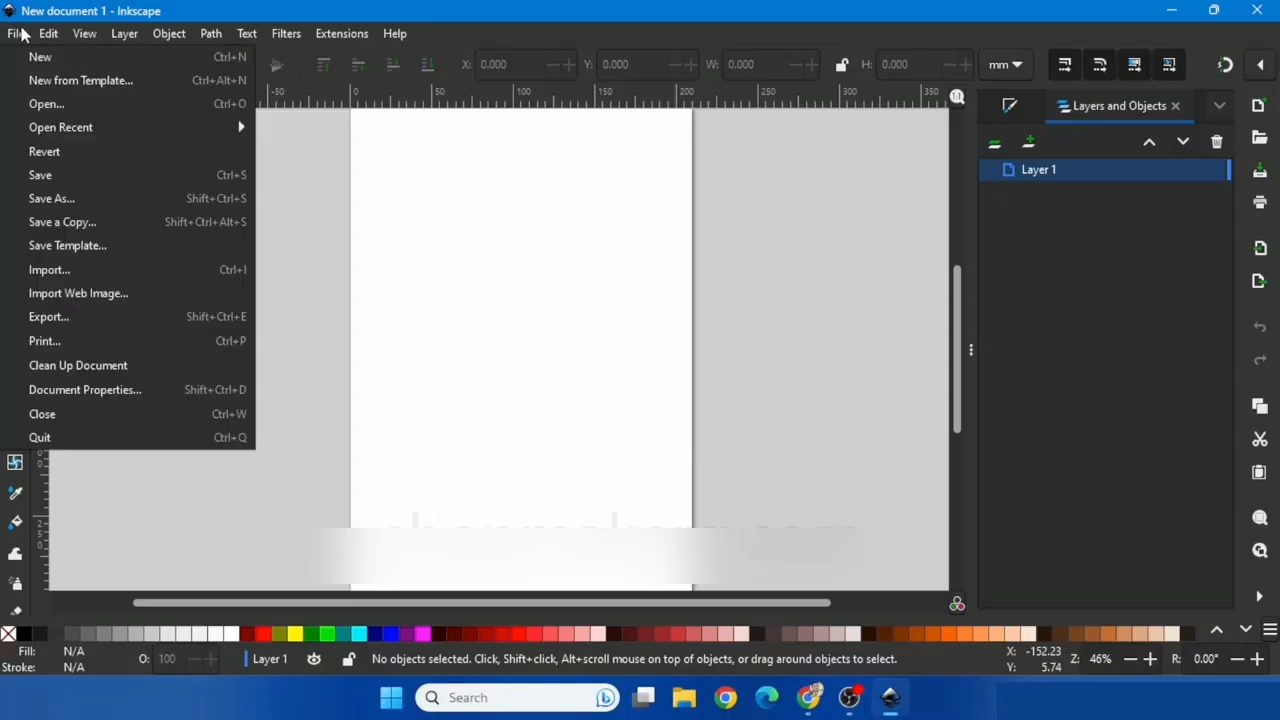
# Step: Import the photo of the handwritten "Maker Q Technologies" lettering into the new document
pyautogui.click(84, 272)
pyautogui.click(300, 352)
pyautogui.click(483, 394)
pyautogui.click(286, 258)
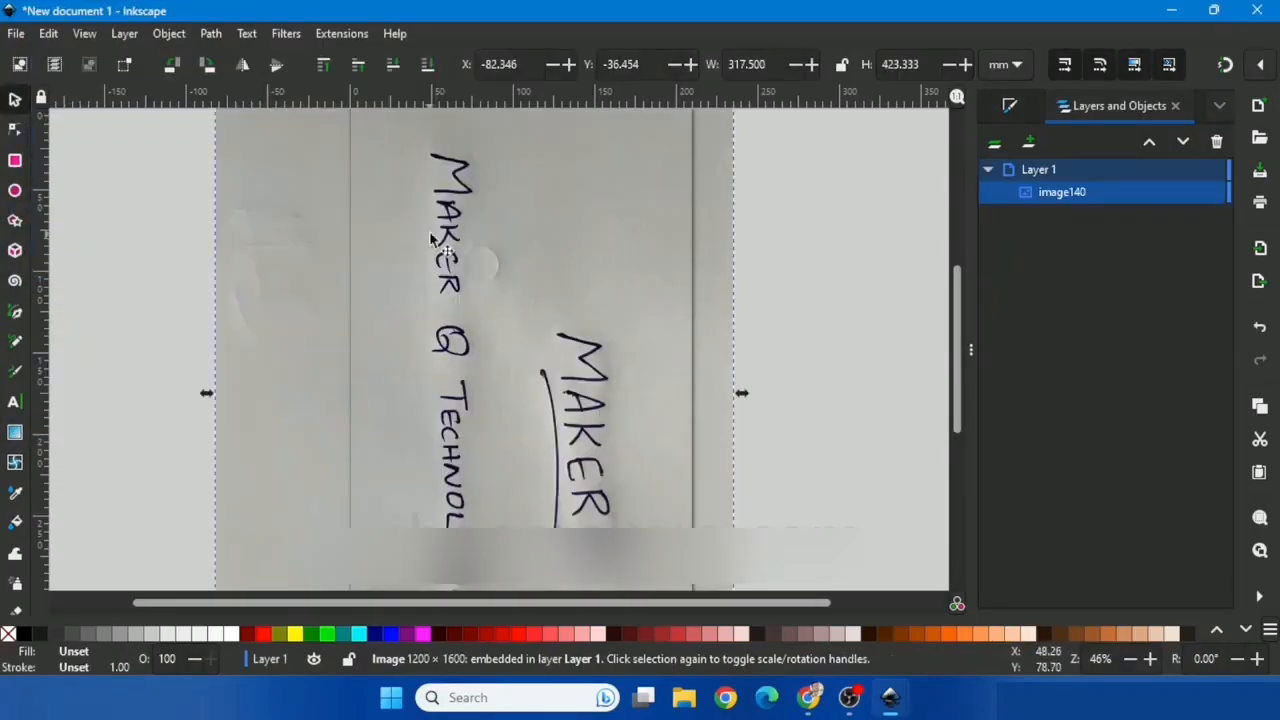
# Step: Trace the handwriting photo with Trace Bitmap using Centerline tracing (autotrace)
pyautogui.rightClick(432, 236)
pyautogui.click(506, 441)
pyautogui.click(1076, 193)
pyautogui.click(1081, 302)
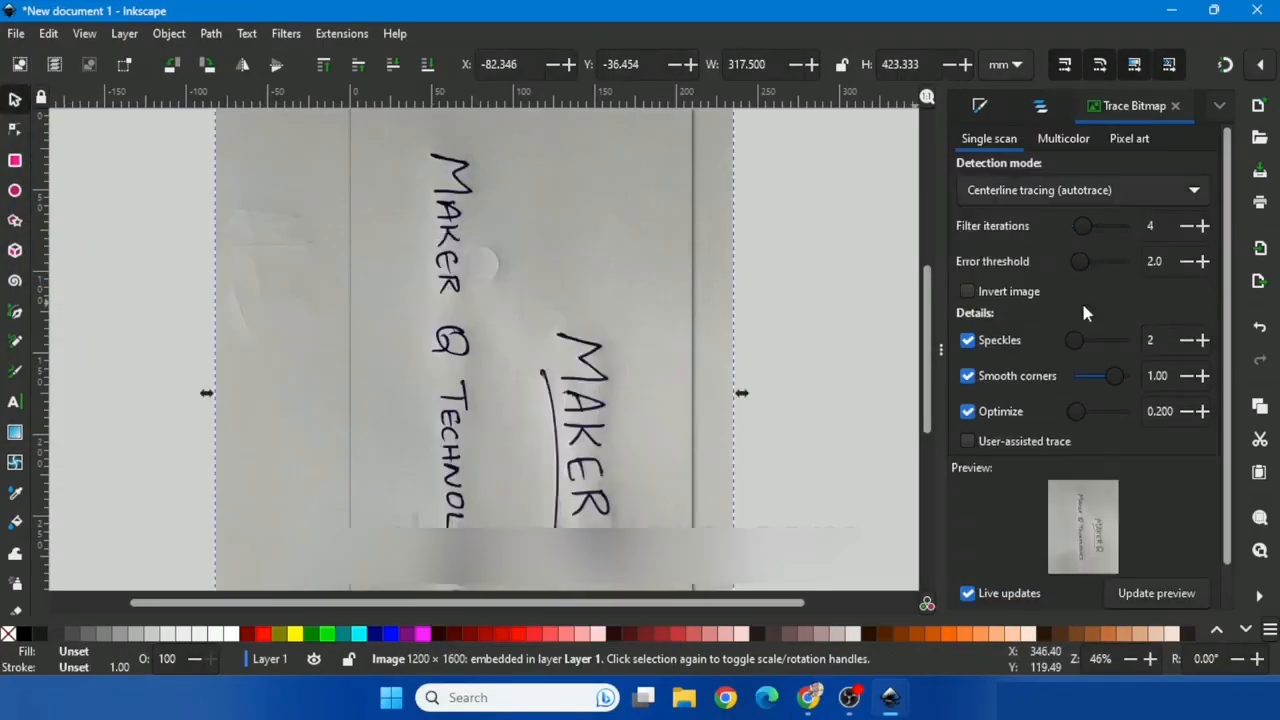
pyautogui.scroll(-1, 1083, 310)
pyautogui.click(1150, 591)
# Step: Move the original handwriting photo aside and delete it, keeping only the traced lettering
pyautogui.moveTo(663, 292); pyautogui.dragTo(808, 267)
pyautogui.rightClick(808, 265)
pyautogui.click(850, 373)
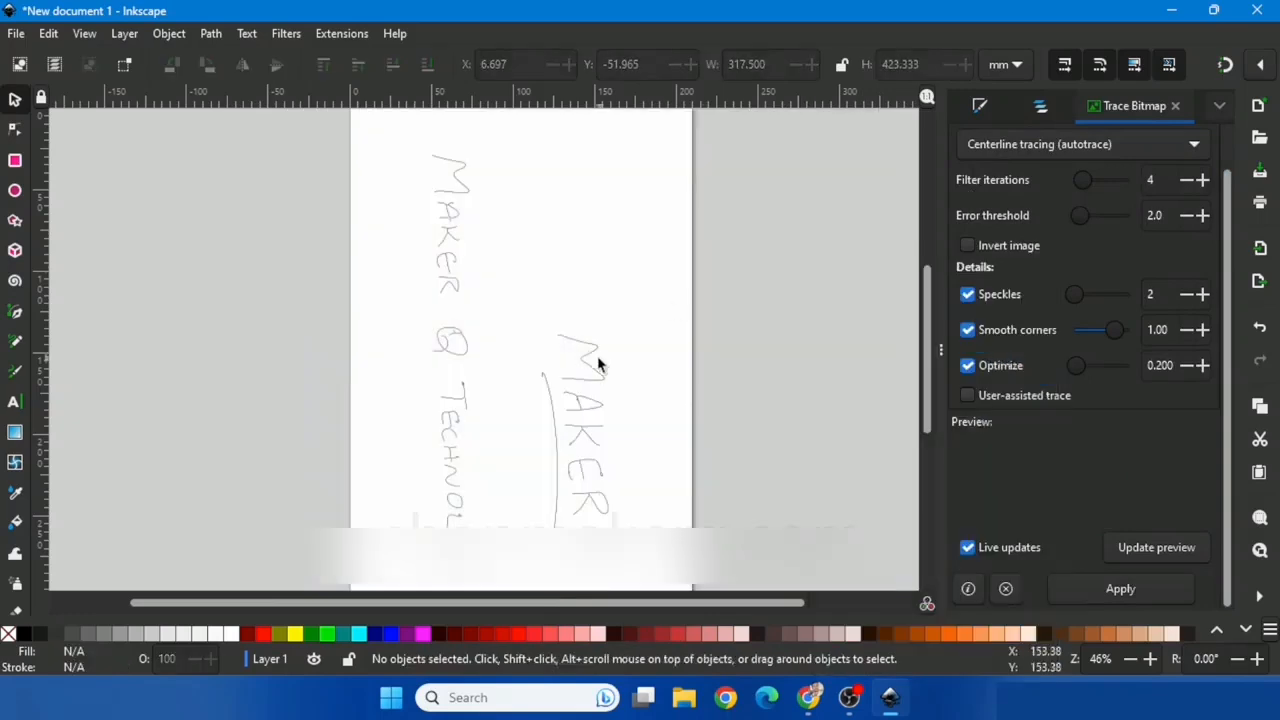
# Step: Rotate the traced lettering 90° counterclockwise and scale it to about 180 by 69 mm
pyautogui.click(597, 362)
pyautogui.click(172, 64)
pyautogui.moveTo(770, 297); pyautogui.dragTo(583, 366)
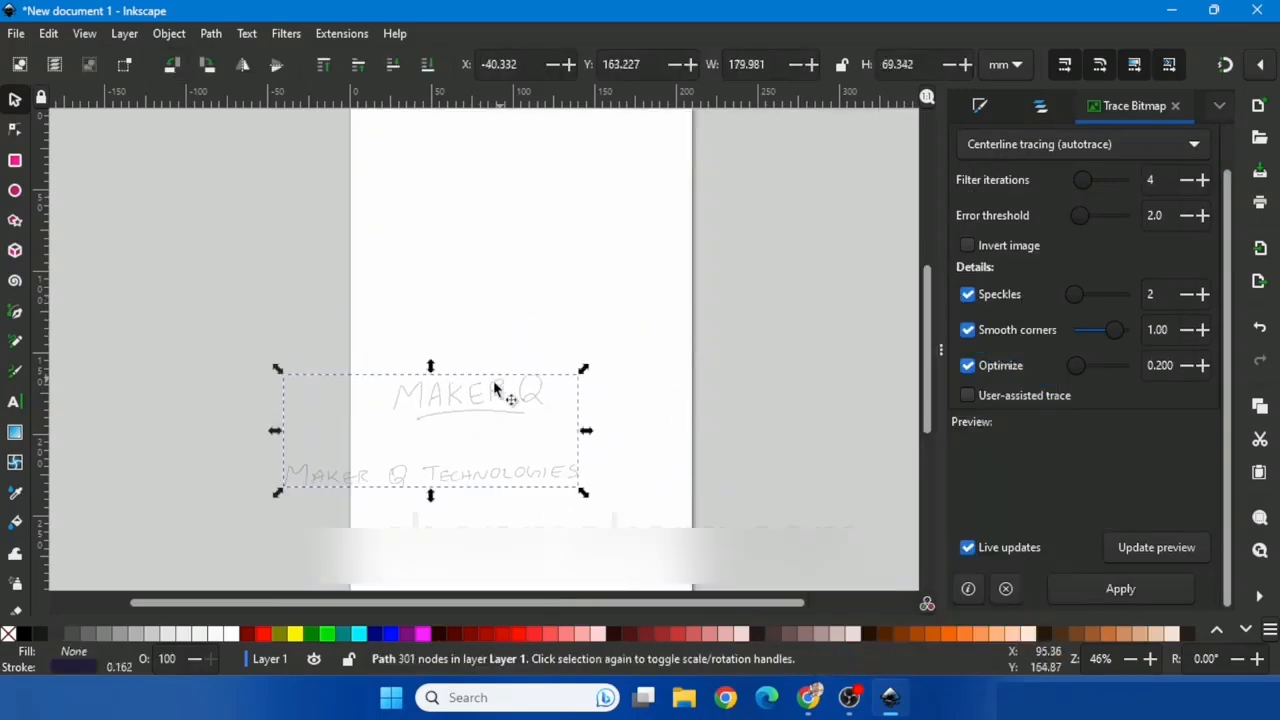
# Step: Move the traced lettering onto the upper part of the page and enlarge it slightly
pyautogui.moveTo(494, 389); pyautogui.dragTo(578, 229)
pyautogui.moveTo(667, 211); pyautogui.dragTo(687, 203)
pyautogui.scroll(-1, 435, 232)
pyautogui.click(435, 232)
# Step: Start plotting the traced handwritten lettering with AxiDraw
pyautogui.click(342, 33)
pyautogui.click(380, 162)
pyautogui.click(476, 461)
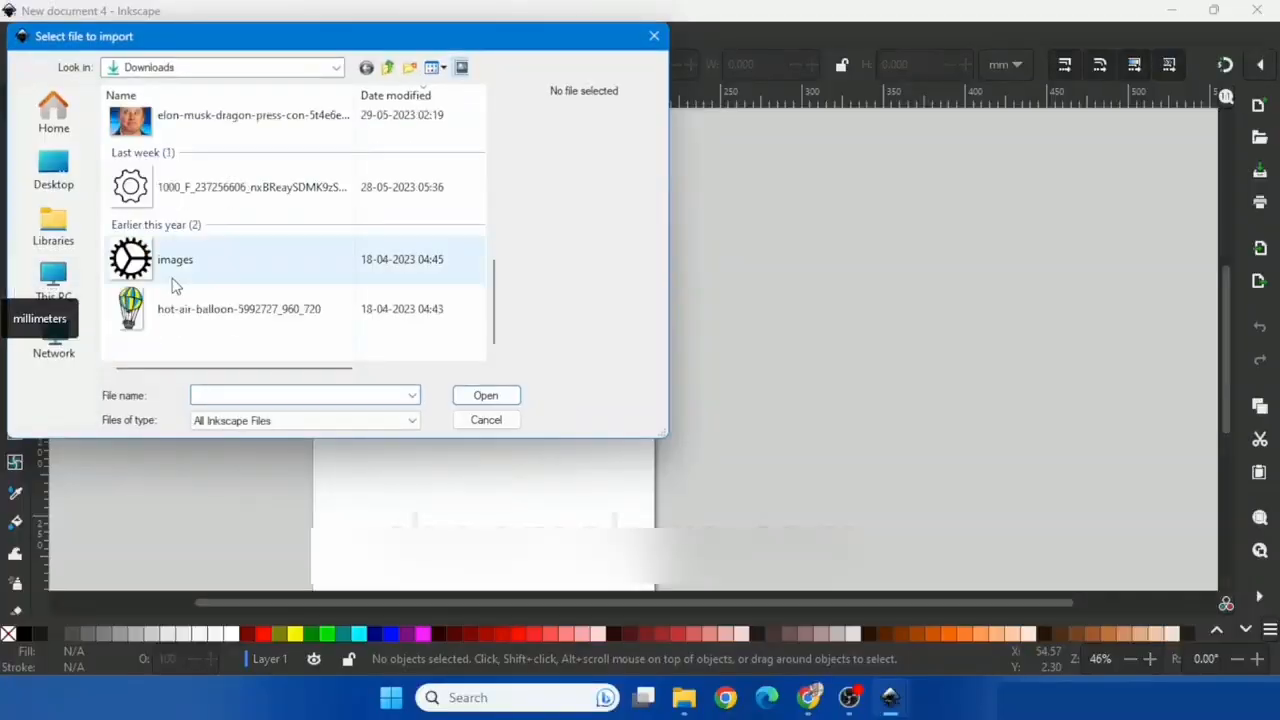
# Step: Import hot-air-balloon-5992727_960_720 from Downloads as an embedded image
pyautogui.click(239, 309)
pyautogui.click(486, 396)
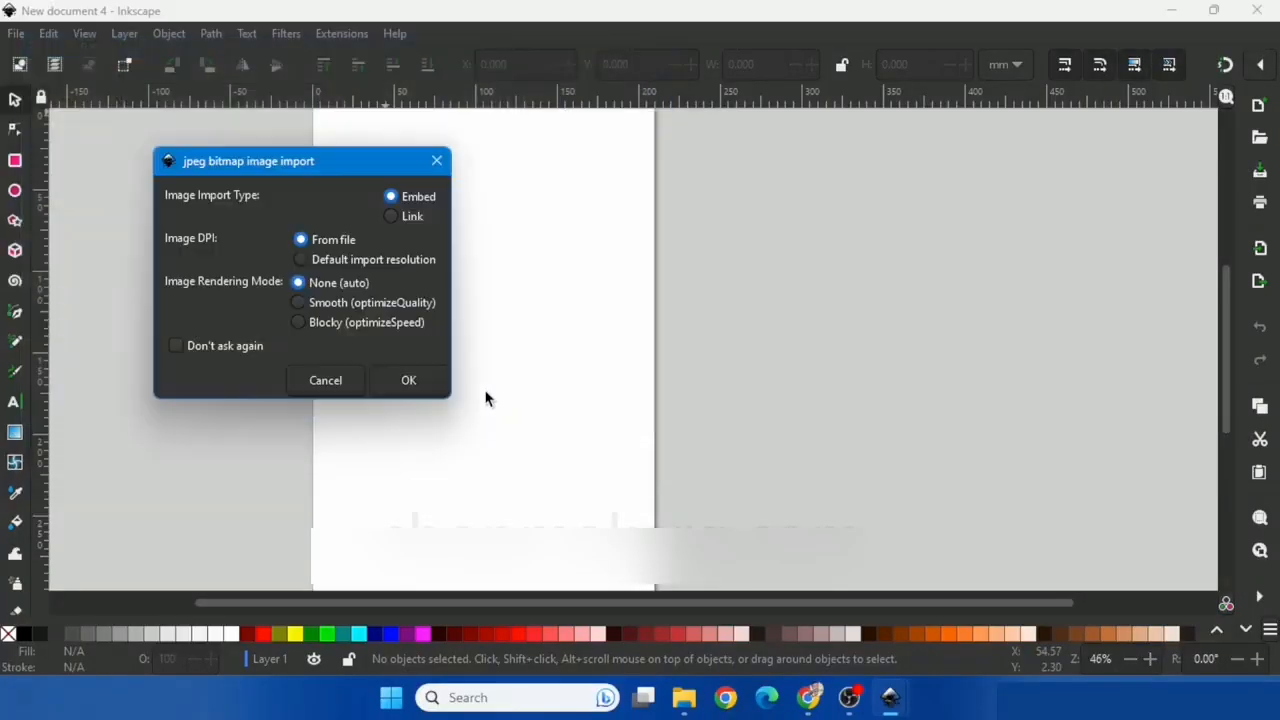
pyautogui.click(409, 382)
pyautogui.scroll(-2, 480, 349)
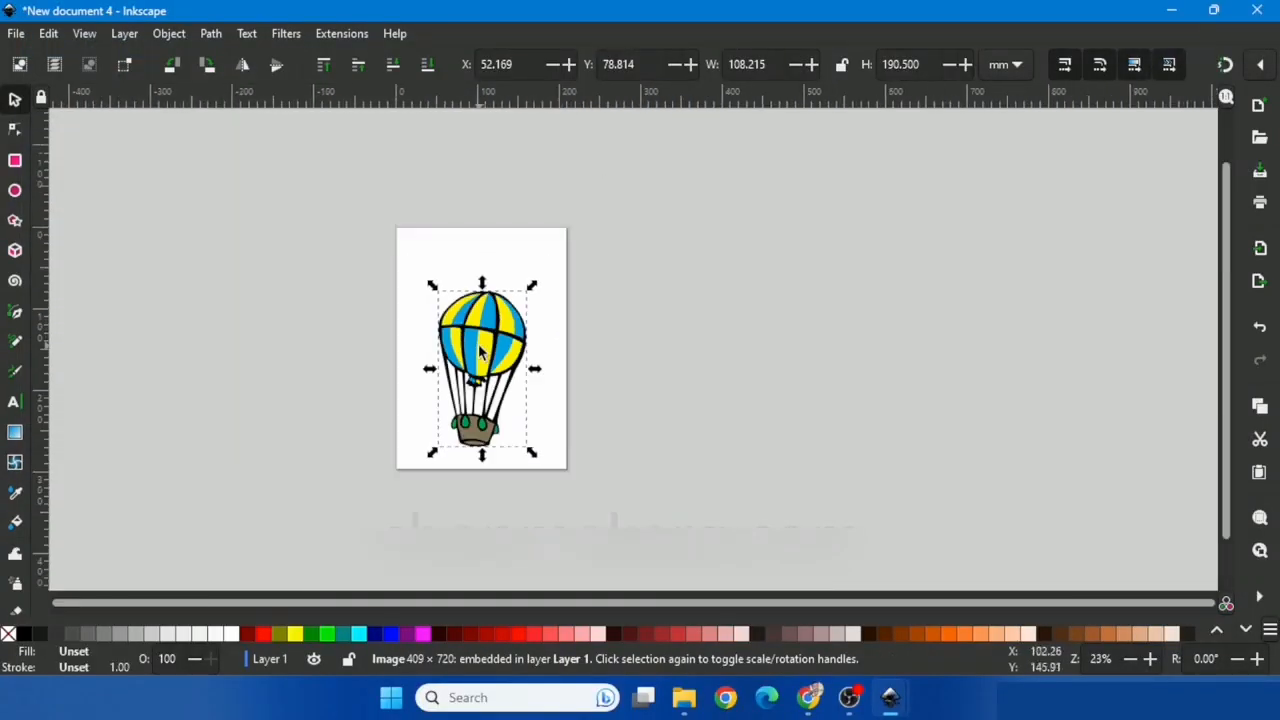
pyautogui.hotkey('ctrl', 'v')
# Step: Trace the balloon with a multicolor Trace Bitmap in Colors mode, using 7 scans, speckles 0 and Remove background
pyautogui.rightClick(471, 321)
pyautogui.click(553, 469)
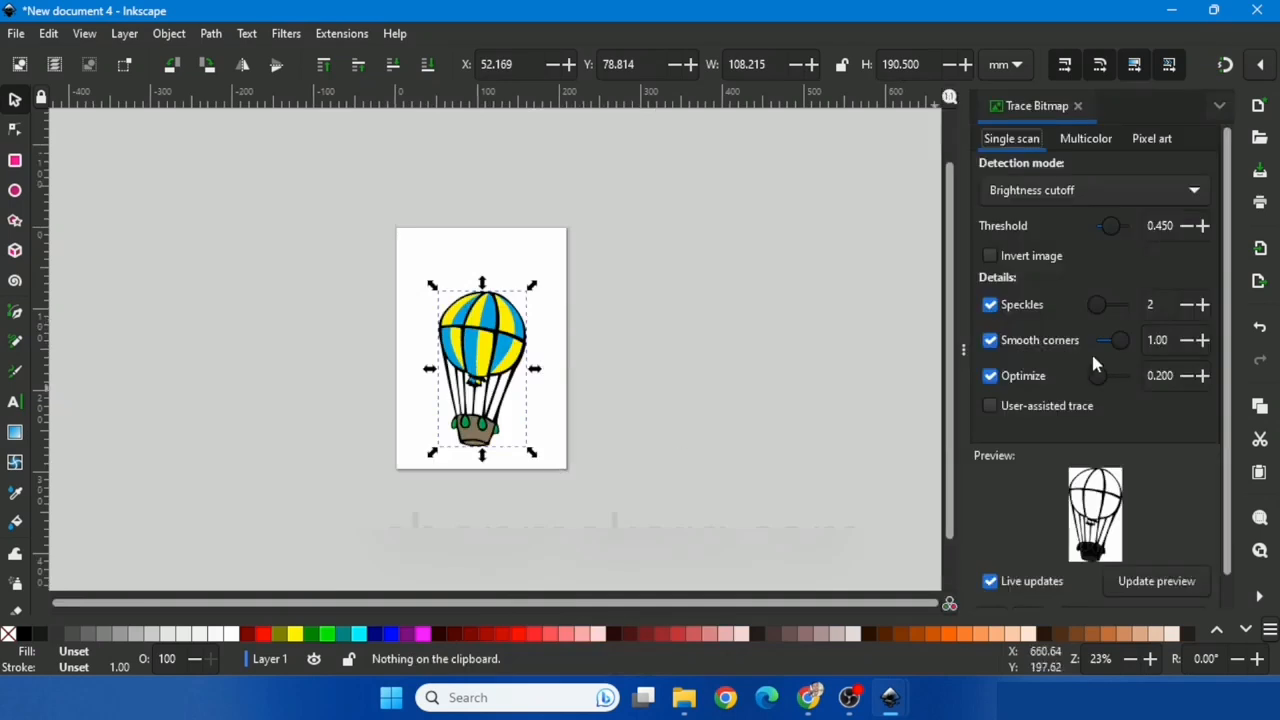
pyautogui.click(1080, 141)
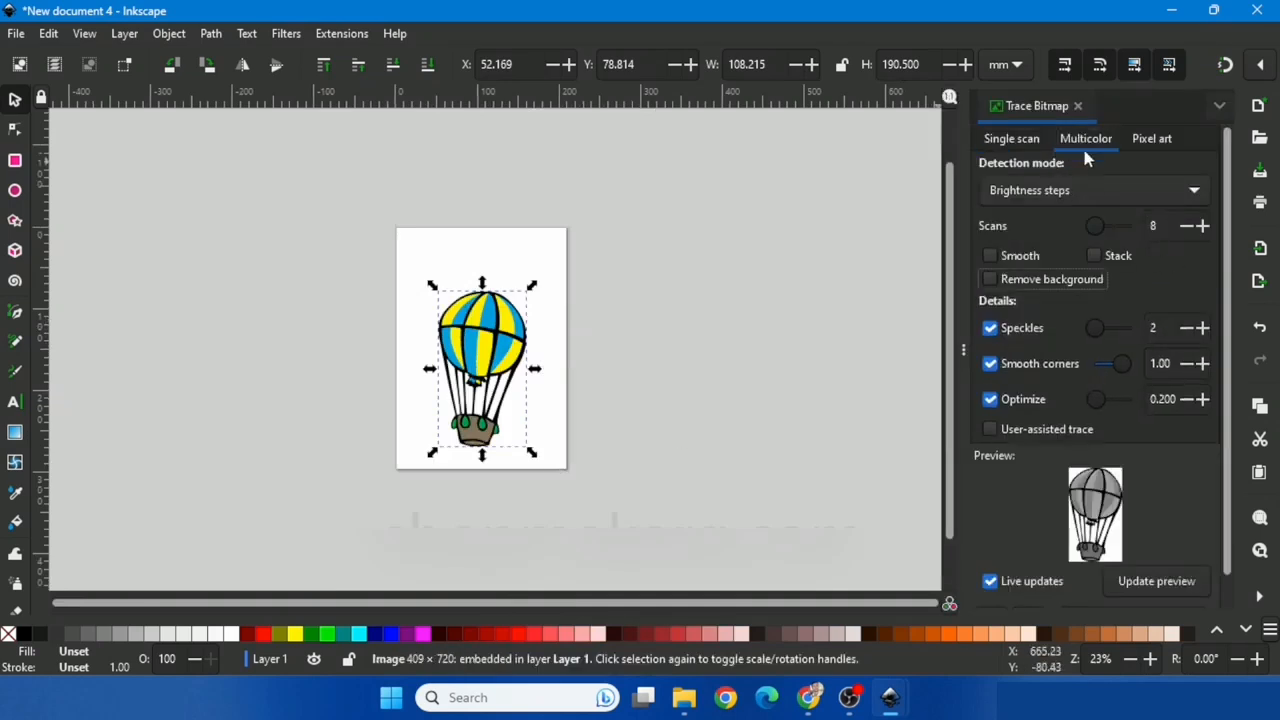
pyautogui.click(1087, 184)
pyautogui.click(1067, 212)
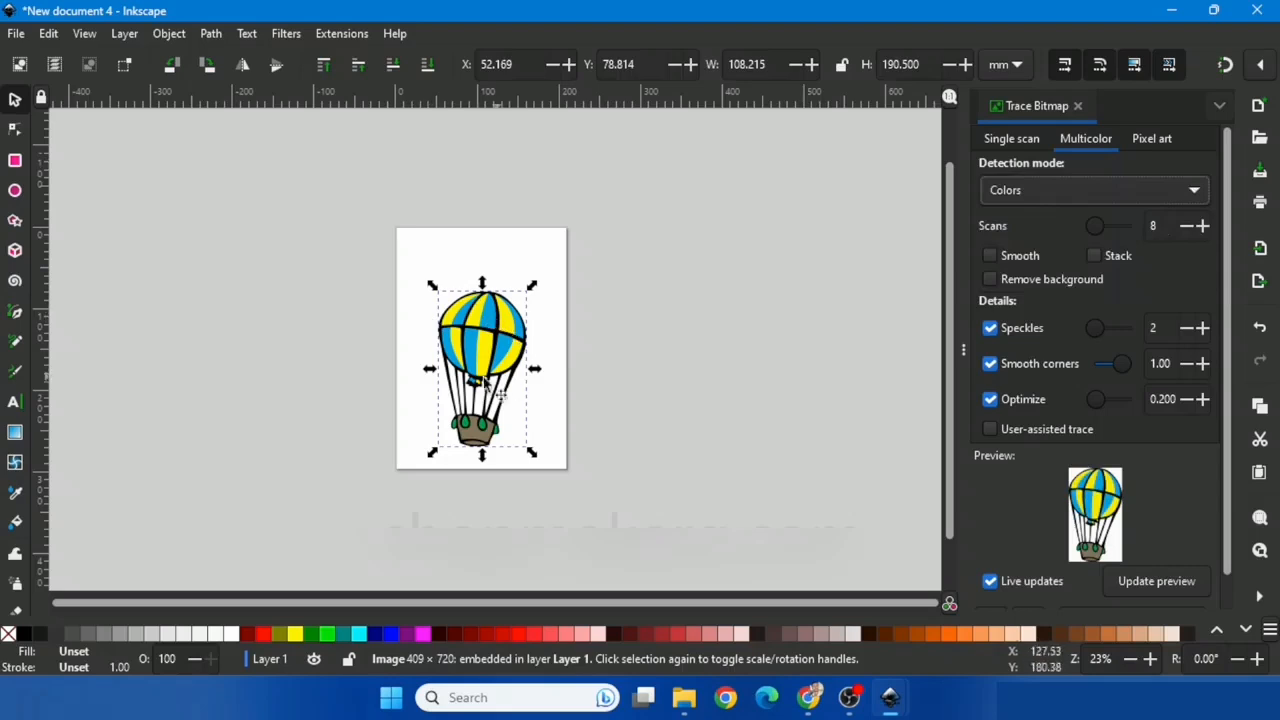
pyautogui.click(1186, 227)
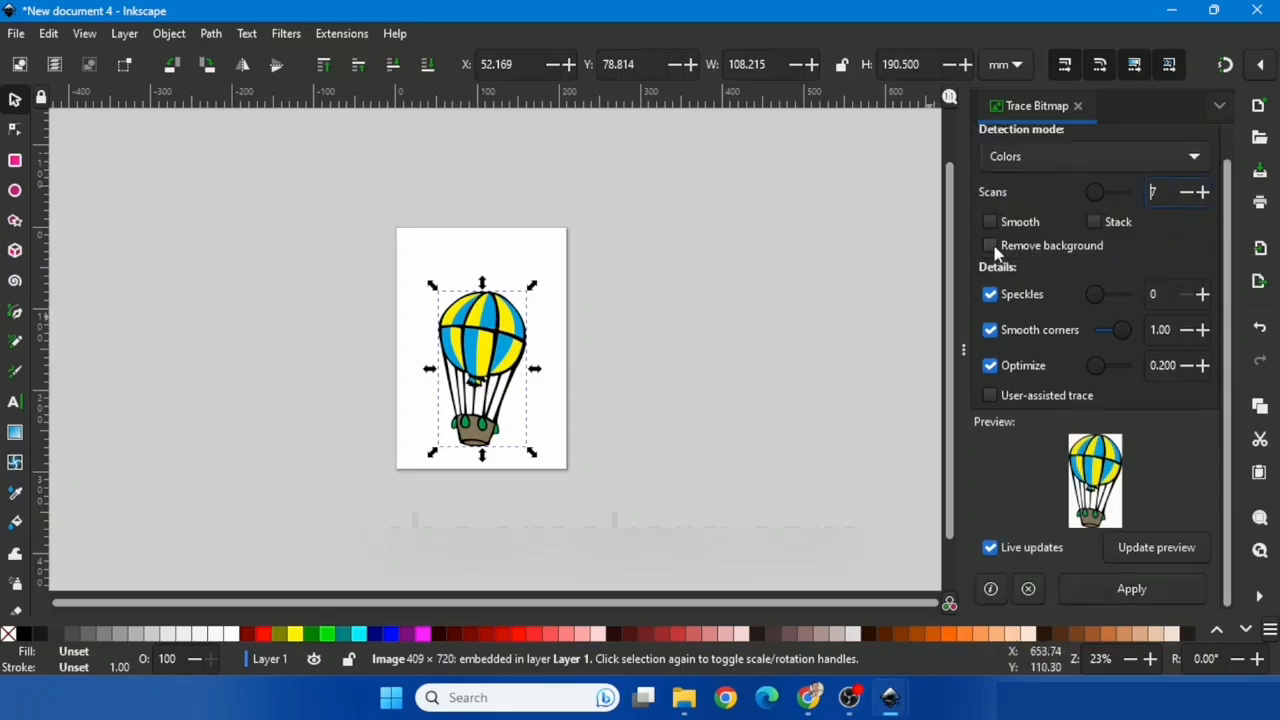
pyautogui.click(1128, 590)
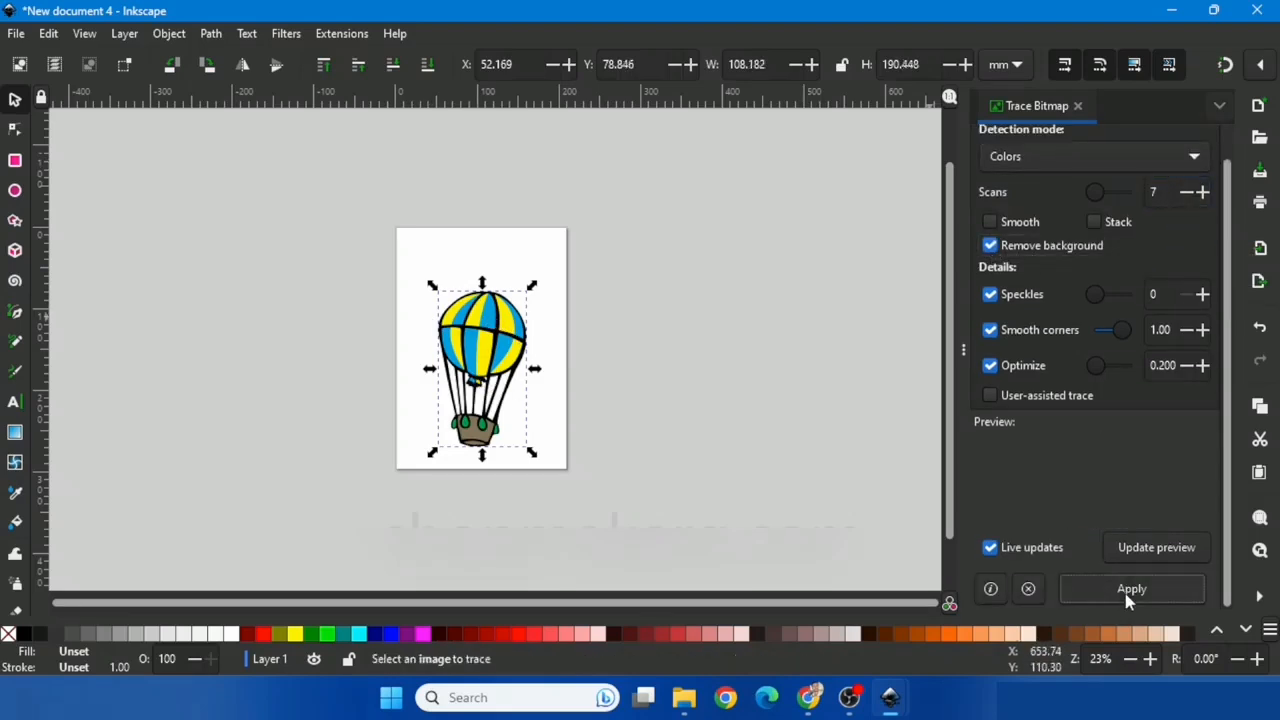
# Step: Delete the original balloon image and enlarge the traced balloon on the page to about 154 × 271 mm
pyautogui.moveTo(450, 318); pyautogui.dragTo(308, 318)
pyautogui.moveTo(520, 352); pyautogui.dragTo(672, 348)
pyautogui.rightClick(672, 348)
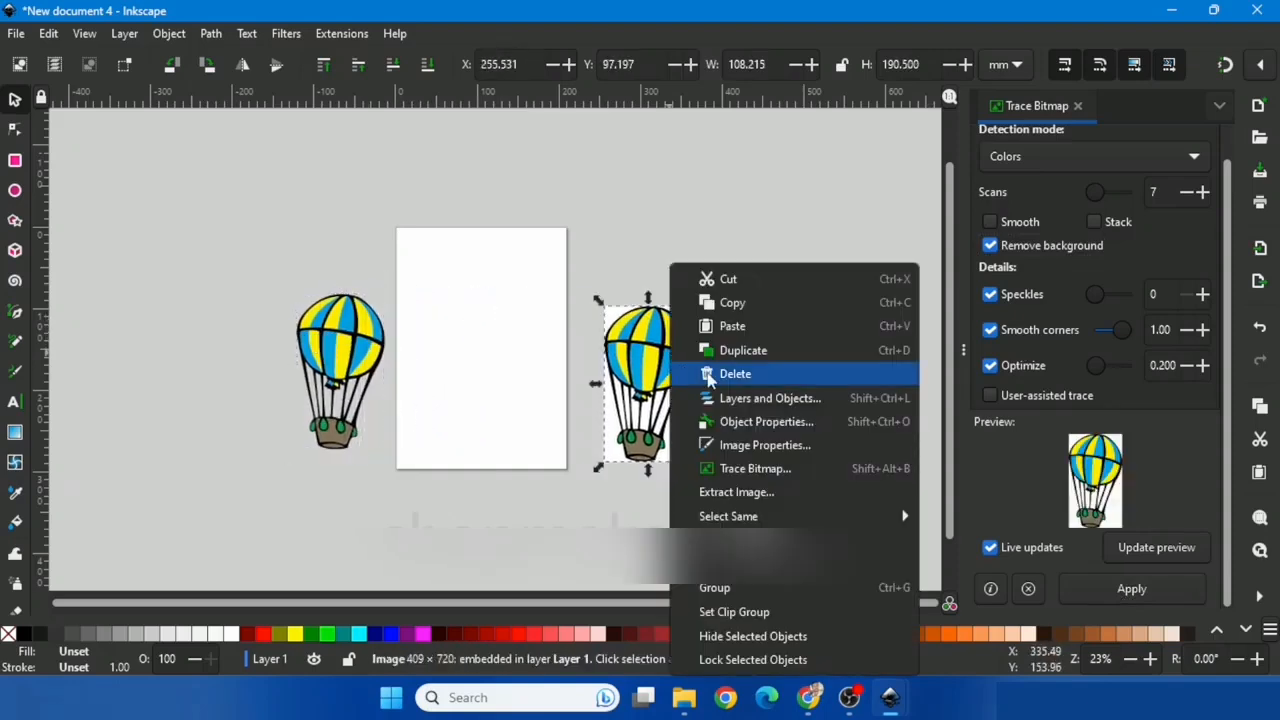
pyautogui.click(705, 372)
pyautogui.moveTo(325, 332)
pyautogui.mouseDown()
pyautogui.moveTo(462, 345)
pyautogui.moveTo(451, 335)
pyautogui.mouseUp()
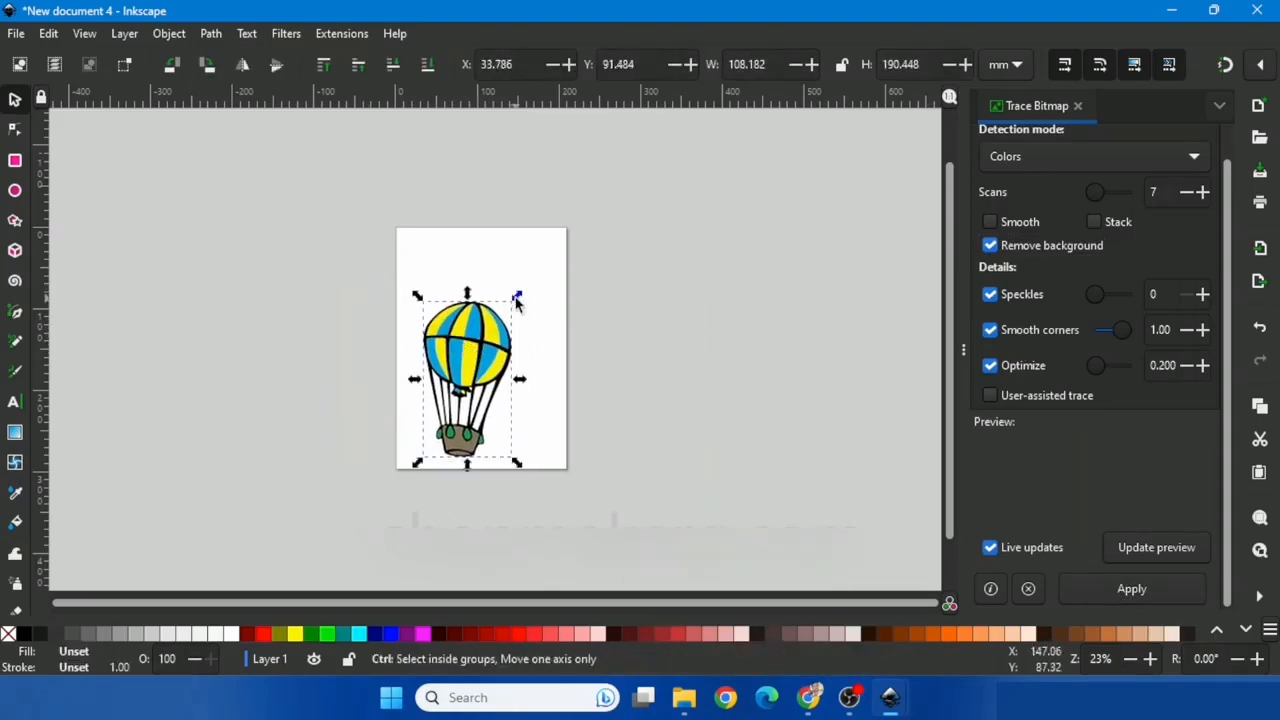
pyautogui.moveTo(516, 298); pyautogui.dragTo(556, 234)
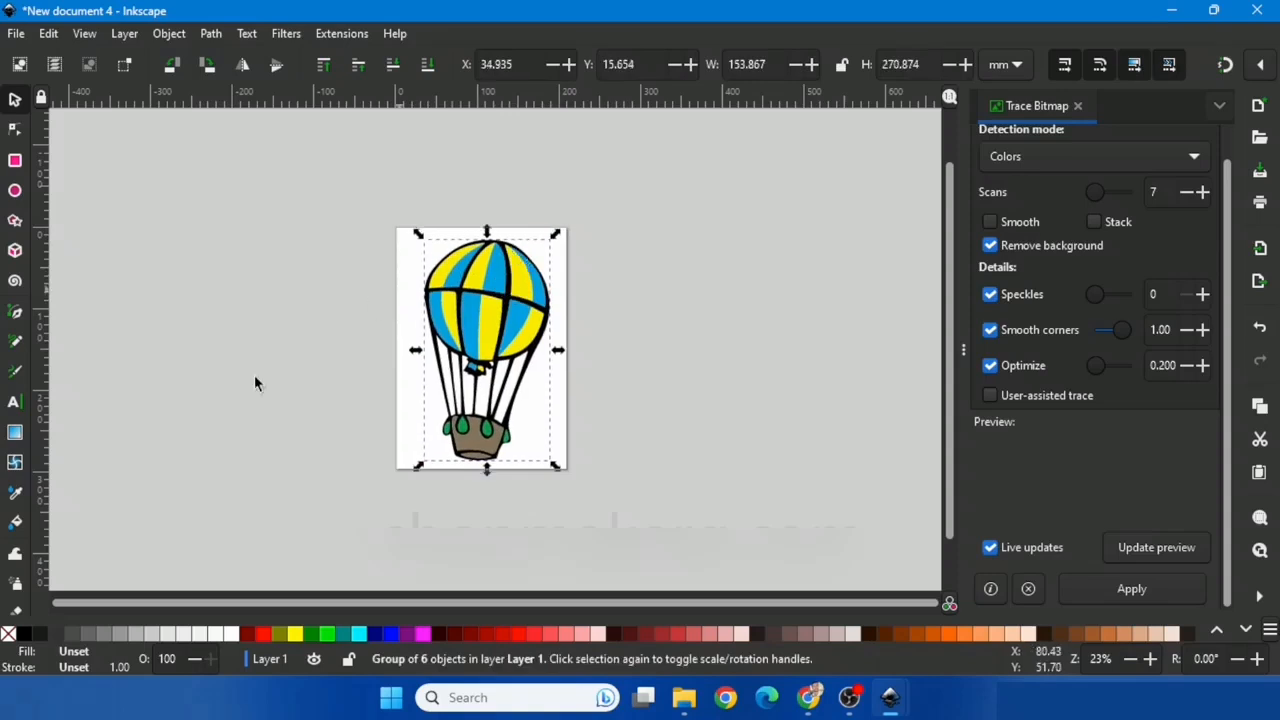
# Step: Inspect the traced color paths in the layer list and delete the brown path2236 from the balloon group
pyautogui.click(268, 658)
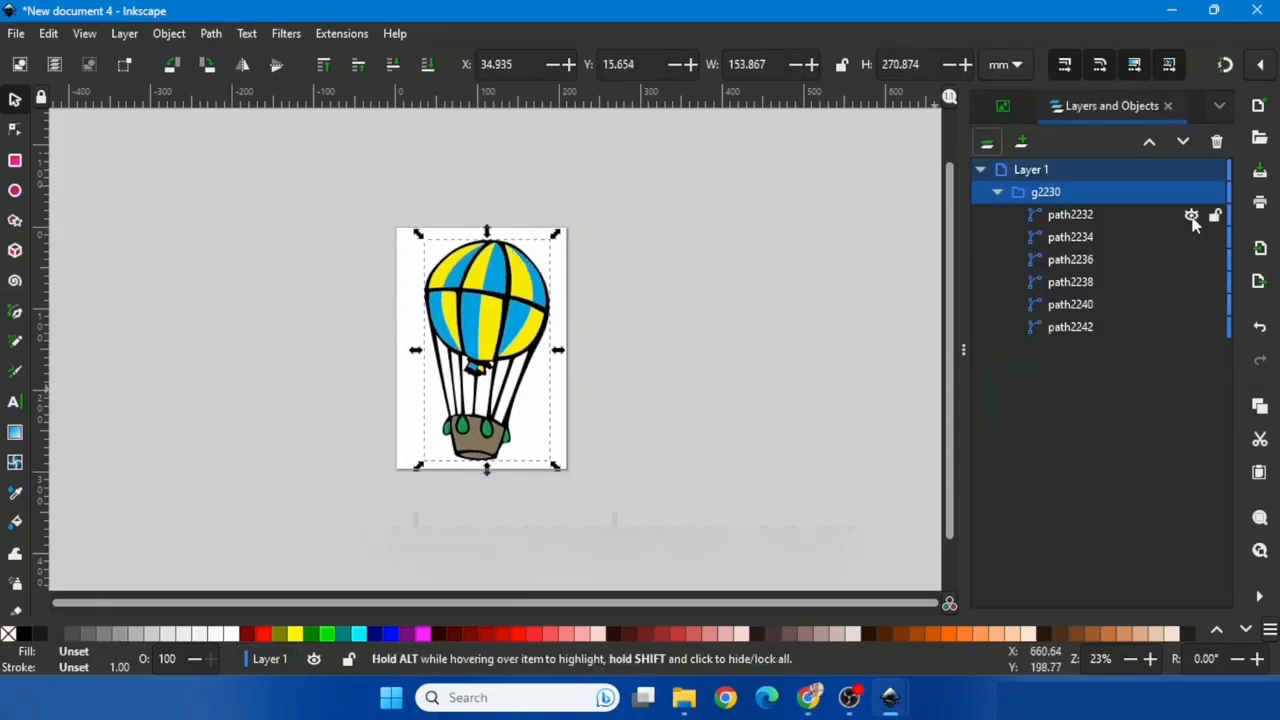
pyautogui.click(1191, 216)
pyautogui.click(1191, 216)
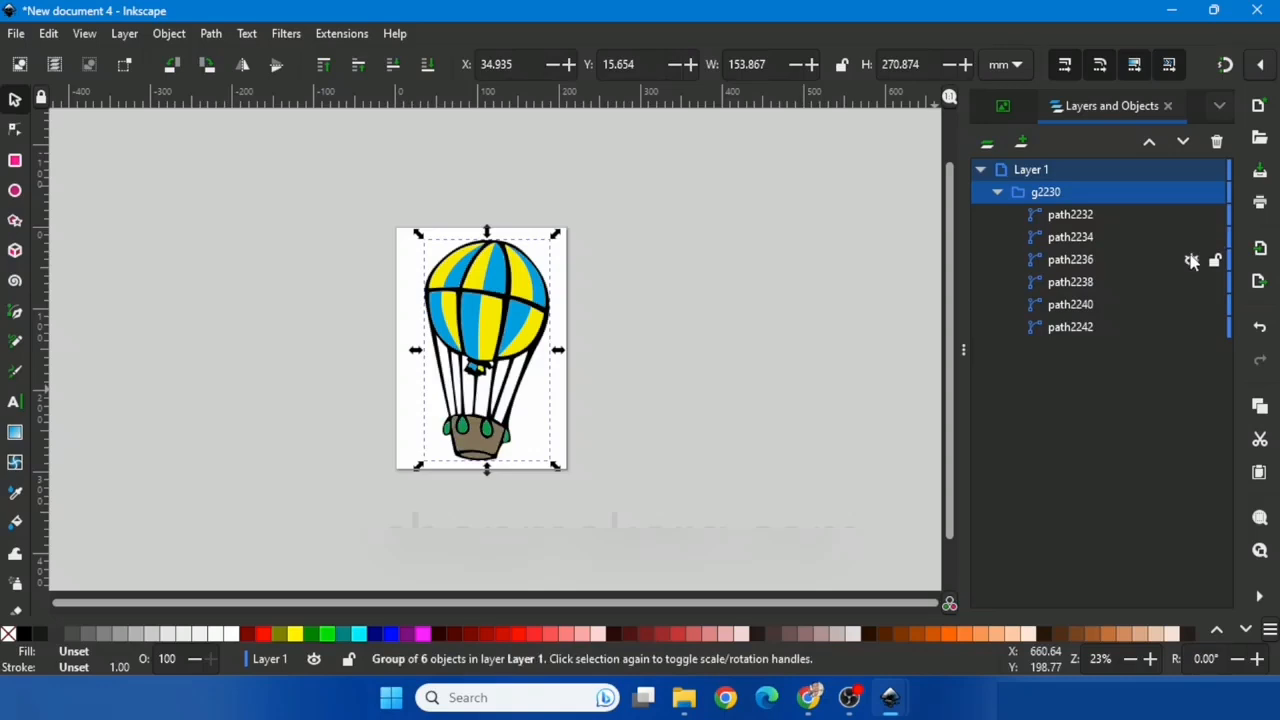
pyautogui.rightClick(1070, 268)
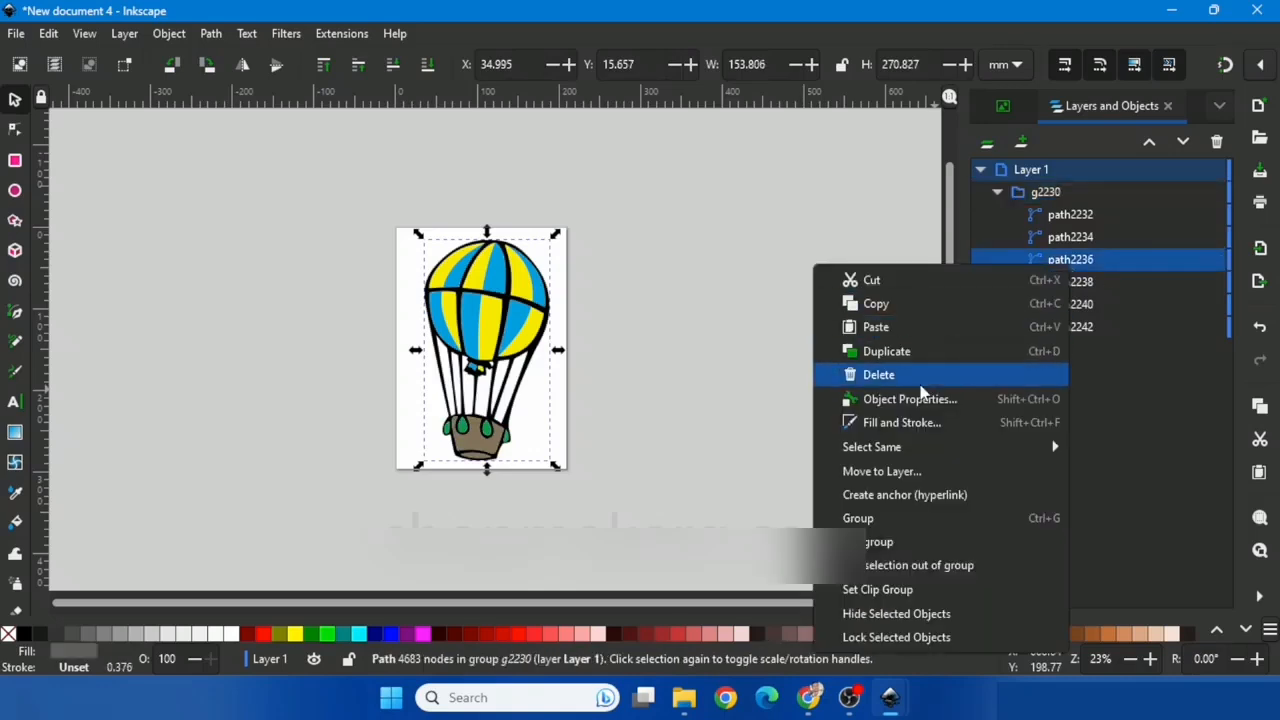
pyautogui.click(880, 372)
# Step: Toggle the visibility of path2238, path2240 and path2242 to check which color each one holds
pyautogui.click(1191, 259)
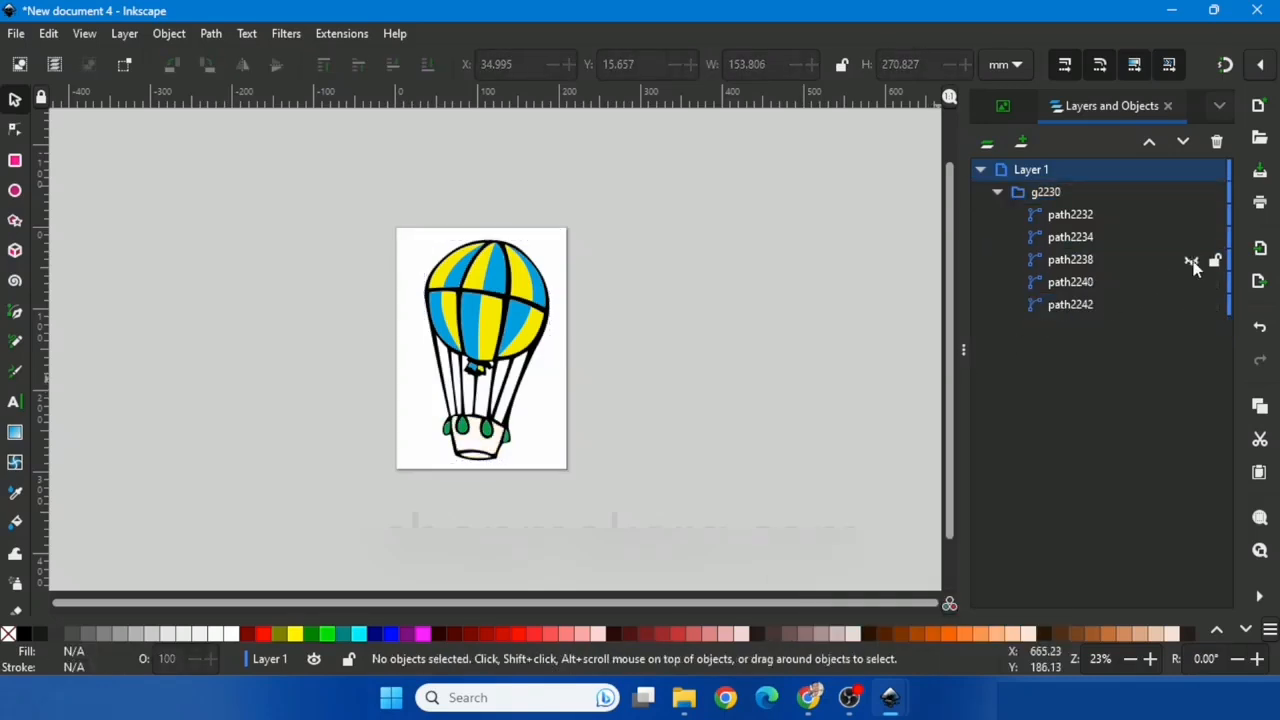
pyautogui.click(1191, 259)
pyautogui.click(1191, 282)
pyautogui.click(1191, 282)
pyautogui.click(1191, 304)
pyautogui.click(1191, 306)
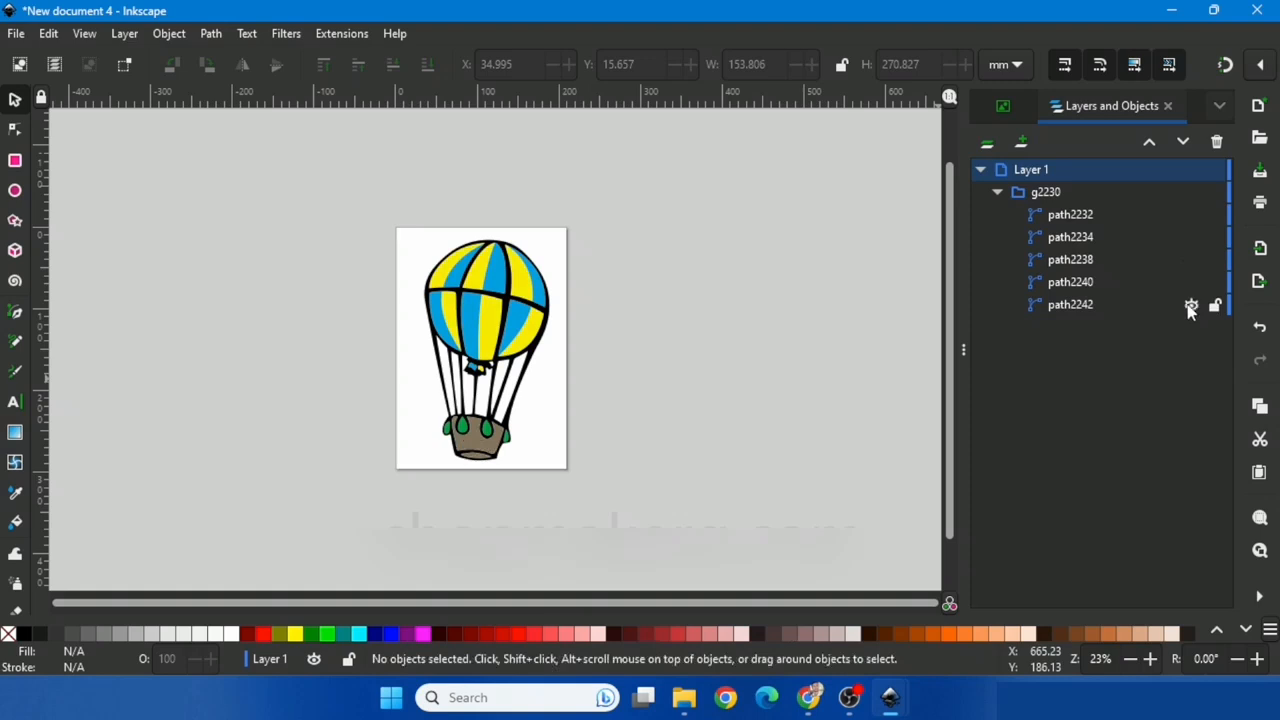
# Step: Apply the AxiDraw Hatch Fill to the whole balloon group with a hatch spacing of 1.5 px
pyautogui.press('+')
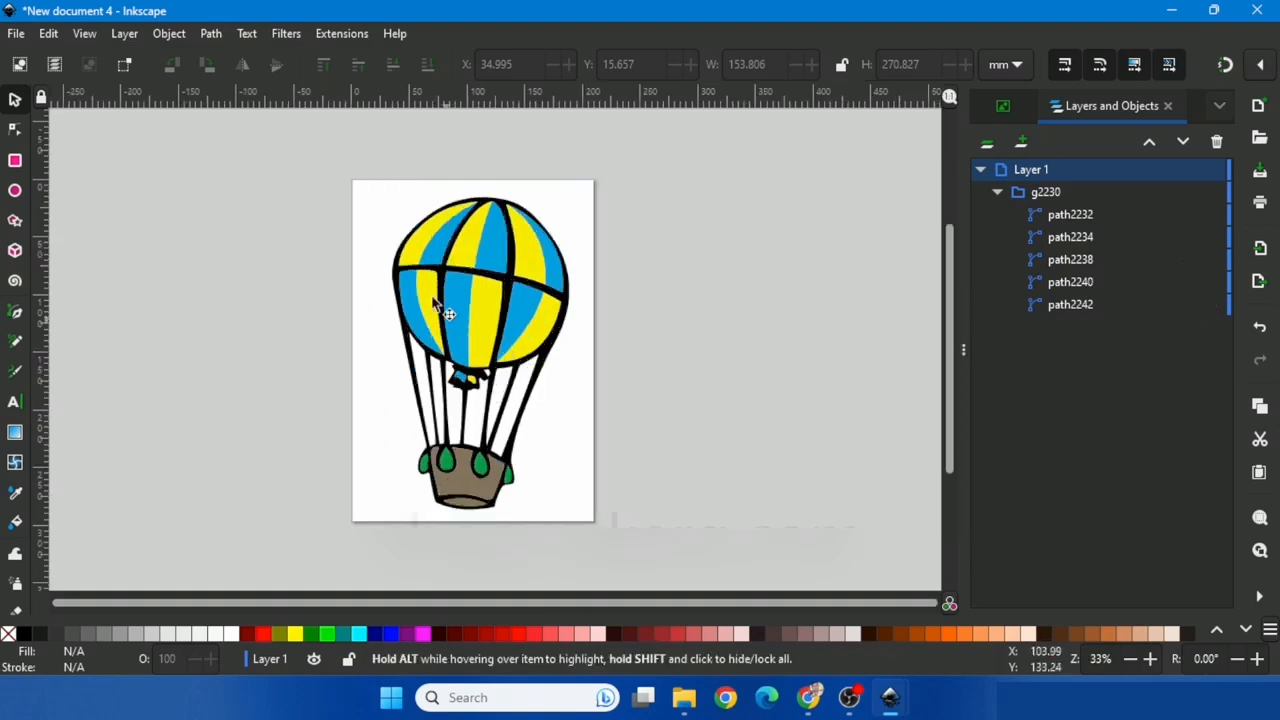
pyautogui.moveTo(318, 168); pyautogui.dragTo(708, 472)
pyautogui.click(341, 33)
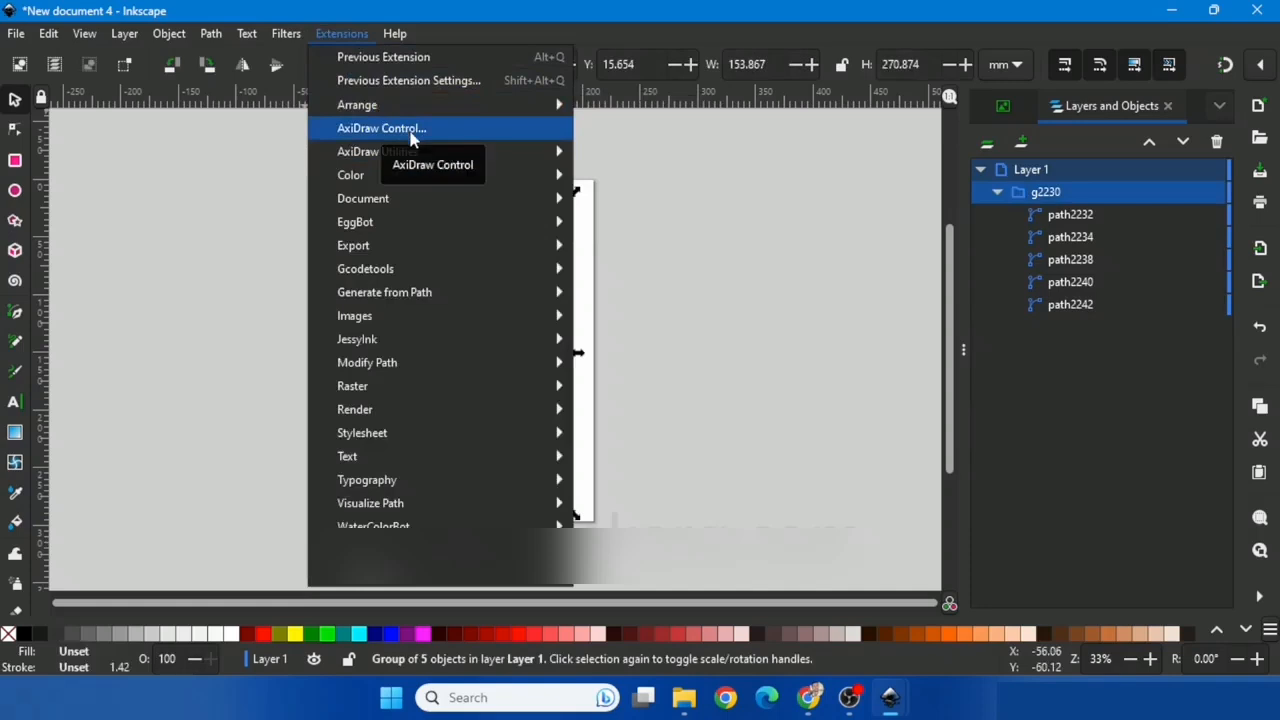
pyautogui.moveTo(400, 151)
pyautogui.click(640, 197)
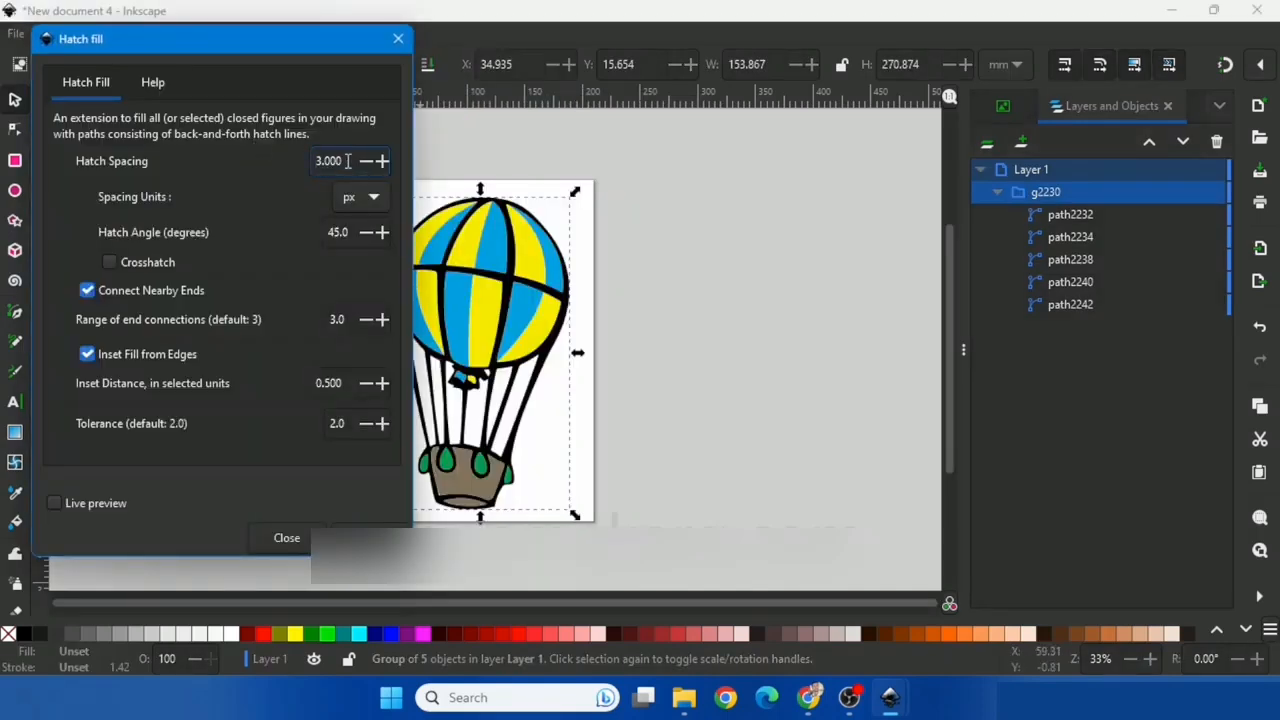
pyautogui.moveTo(341, 164); pyautogui.dragTo(299, 169)
pyautogui.write('1.5')
pyautogui.press('Return')
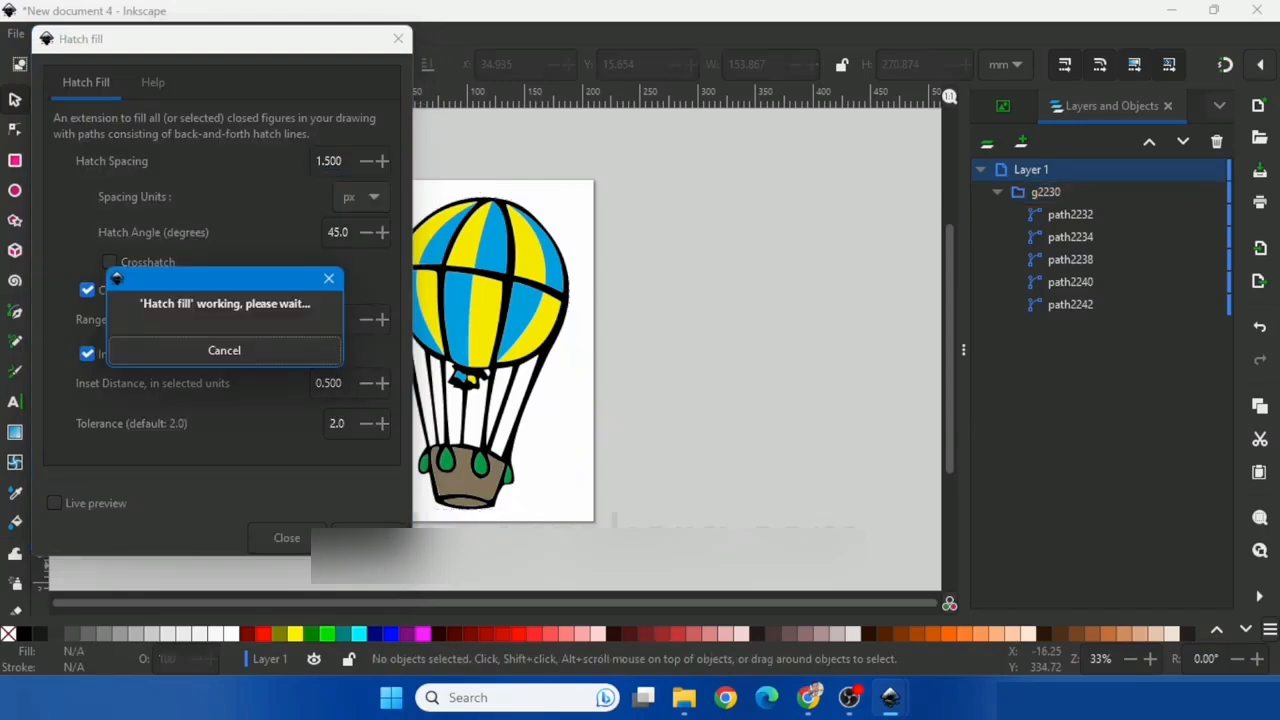
pyautogui.click(286, 540)
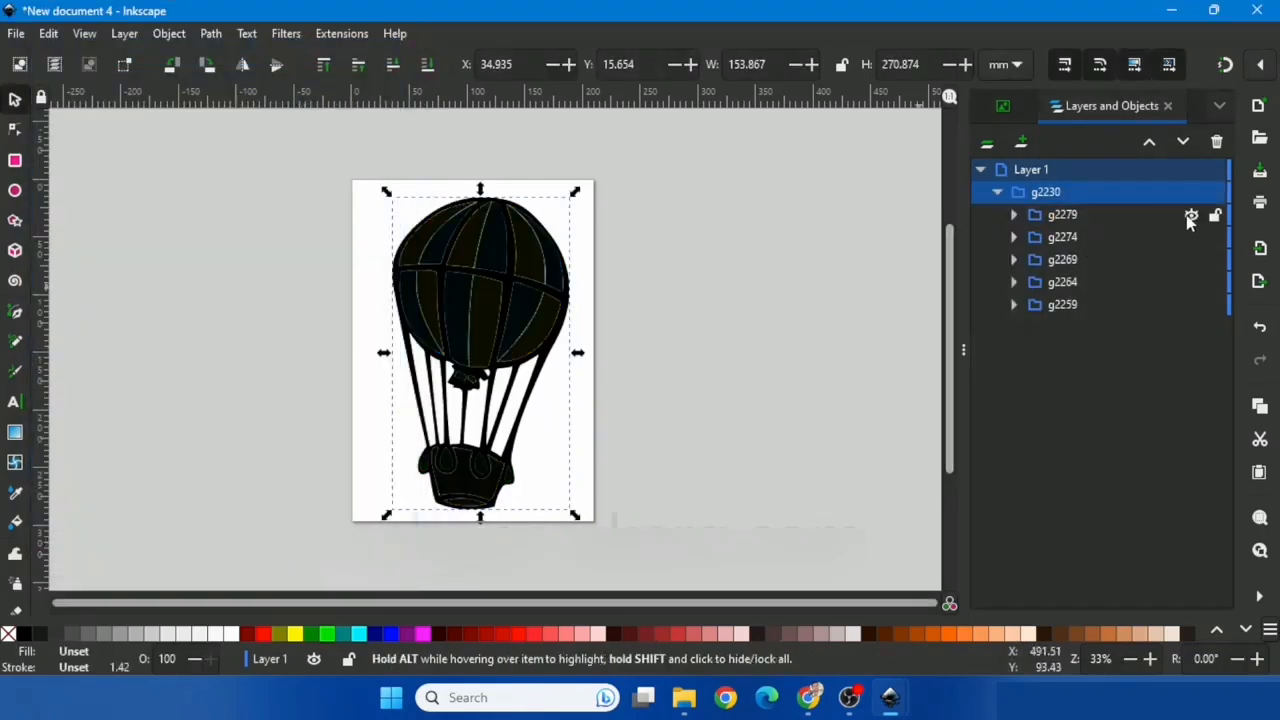
# Step: Hide the hatched groups g2279, g2274, g2269 and g2264, leaving only the yellow-stripe group g2259 shown
pyautogui.click(1191, 216)
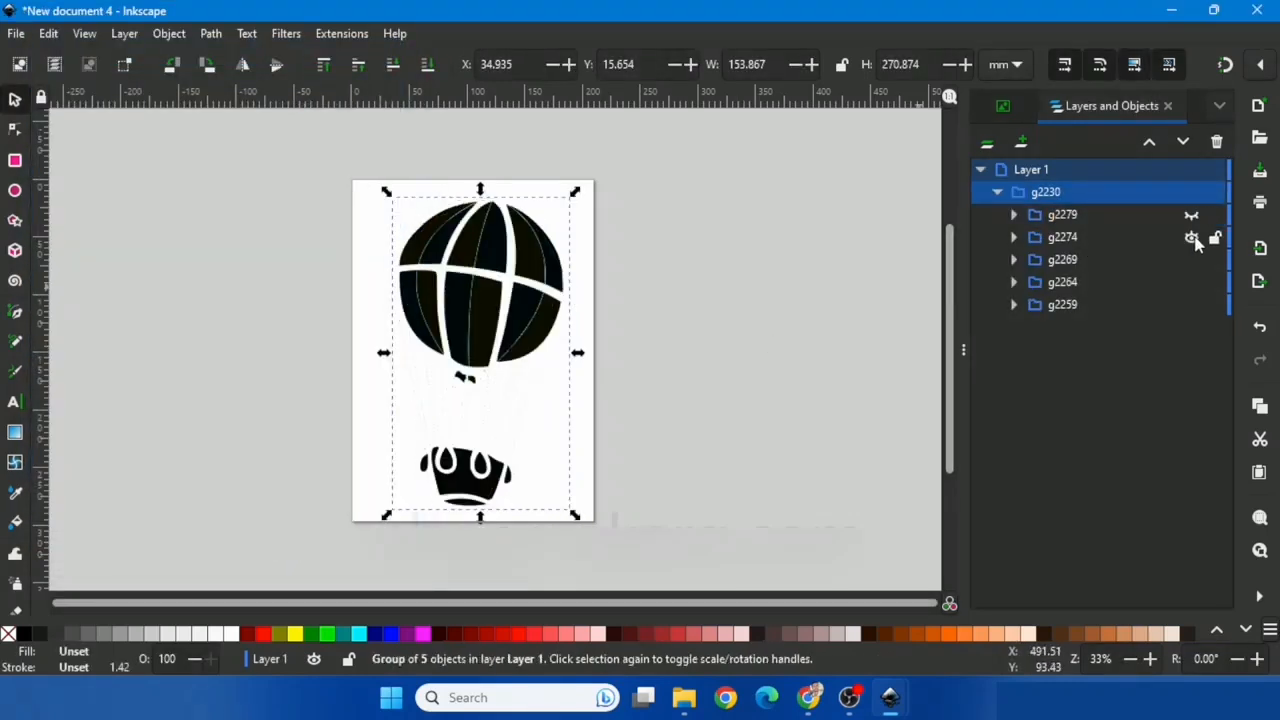
pyautogui.click(1191, 260)
pyautogui.click(1191, 282)
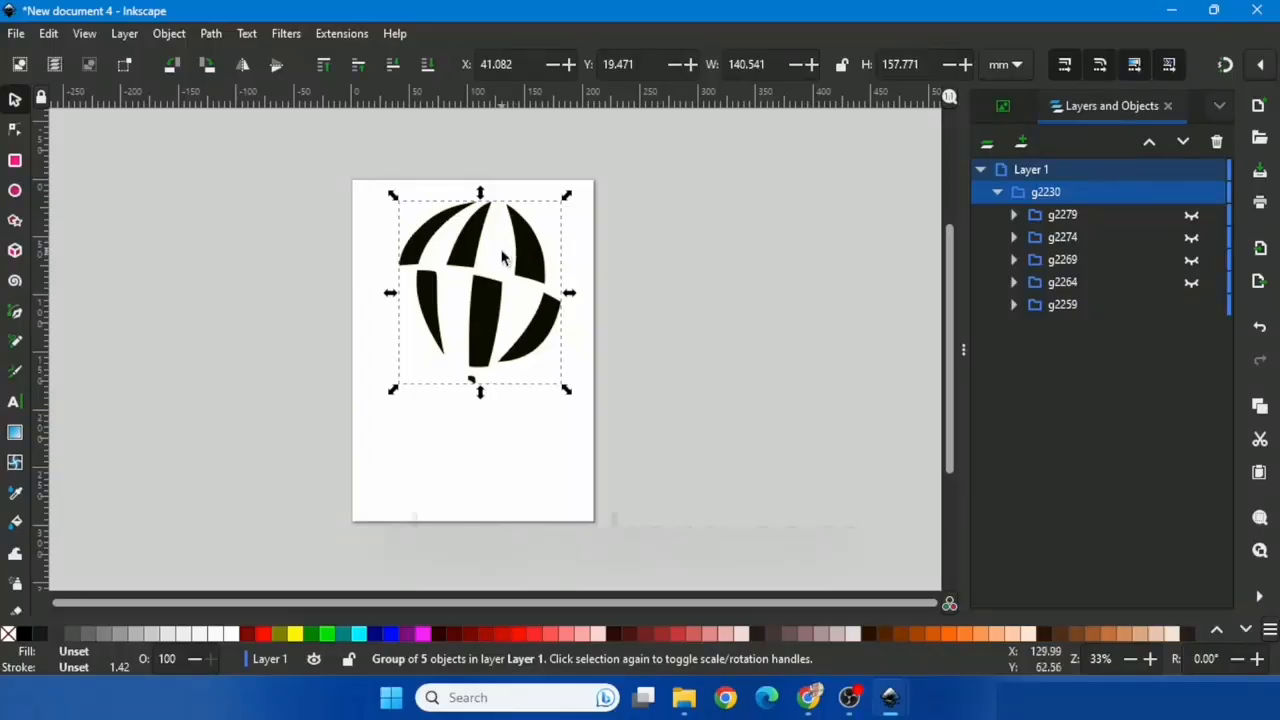
# Step: Plot one copy of the hatched yellow stripes with AxiDraw Control and close its dialog
pyautogui.click(341, 36)
pyautogui.click(378, 129)
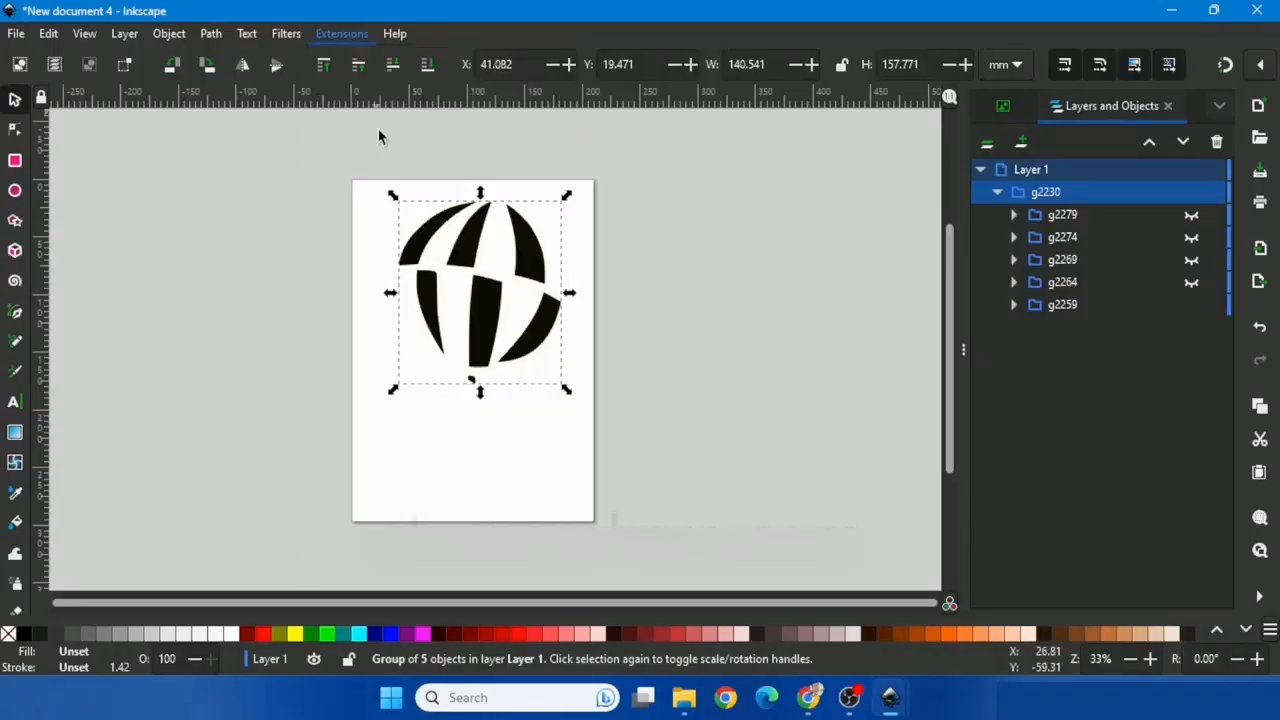
pyautogui.click(477, 463)
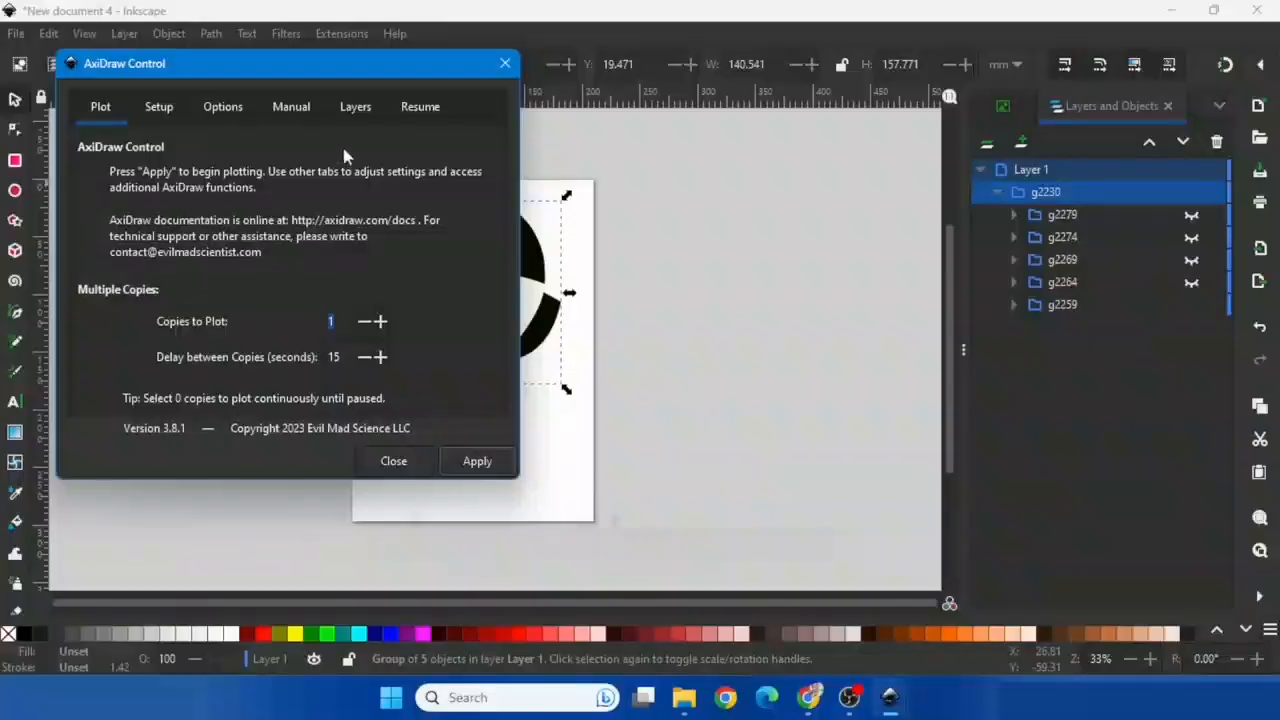
pyautogui.click(400, 460)
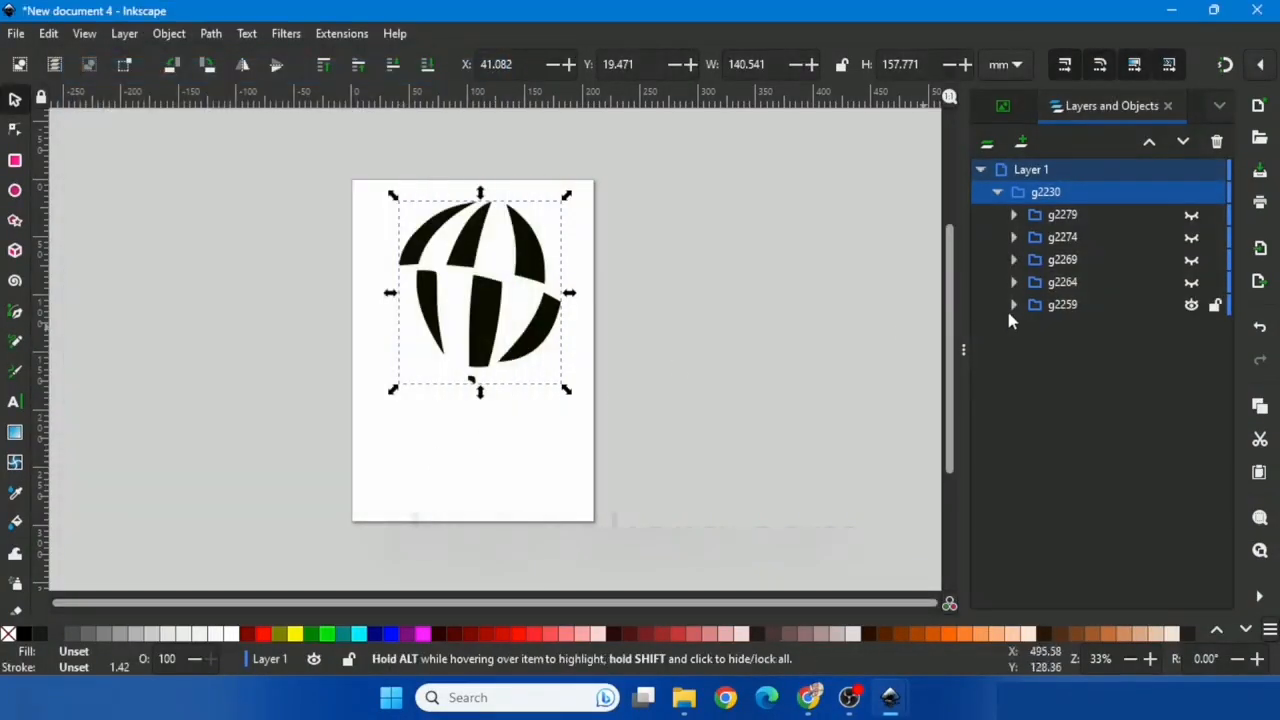
# Step: Hide g2259, show the blue-stripe group g2264 and open AxiDraw Control for plotting it
pyautogui.click(1191, 305)
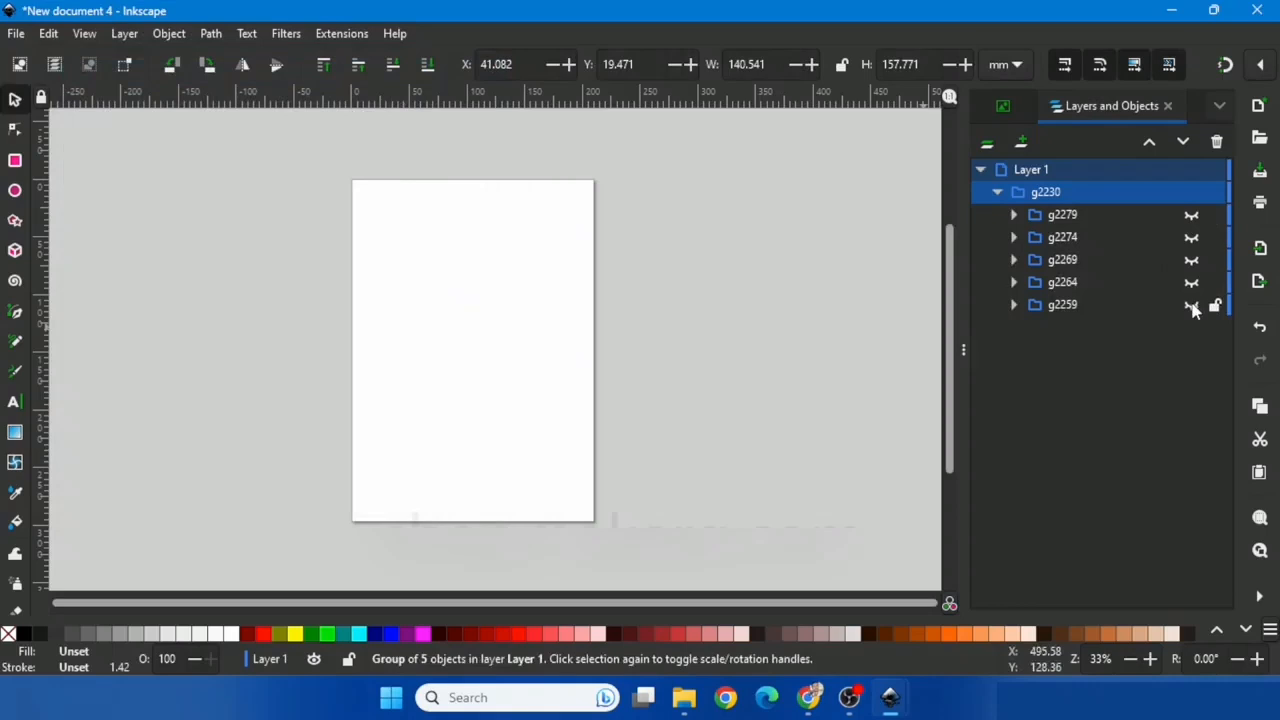
pyautogui.click(1191, 284)
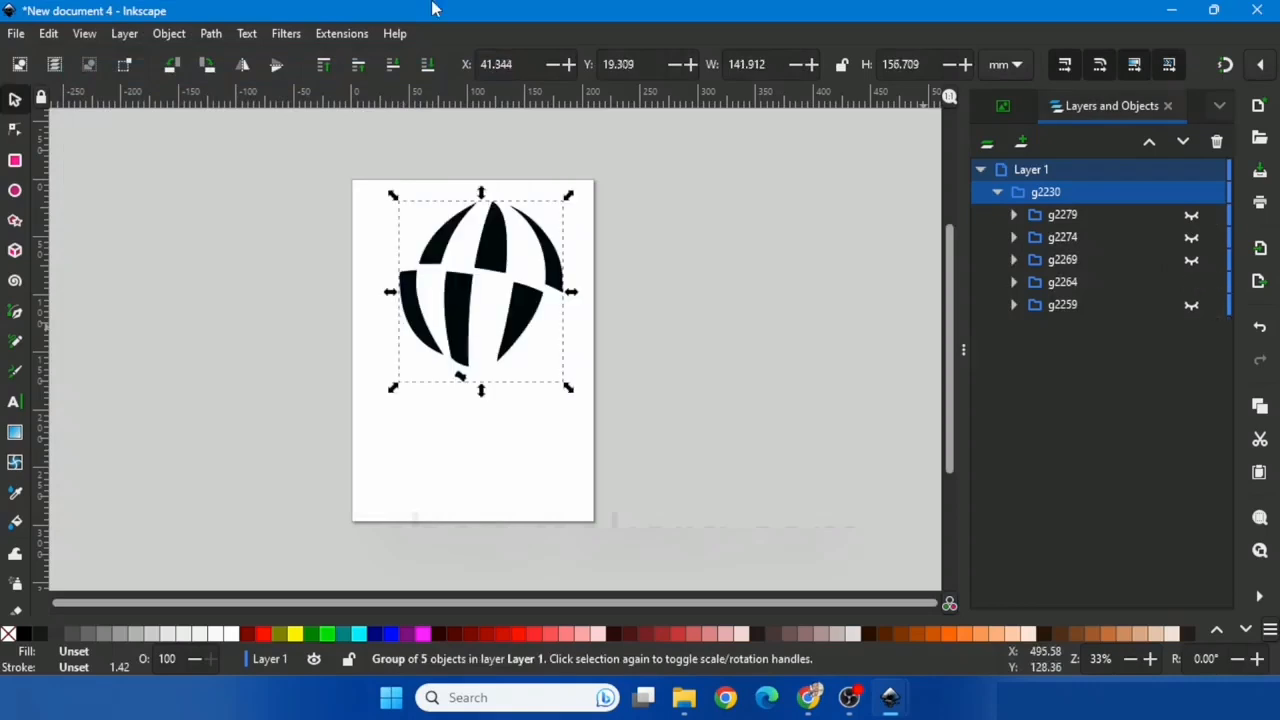
pyautogui.click(341, 34)
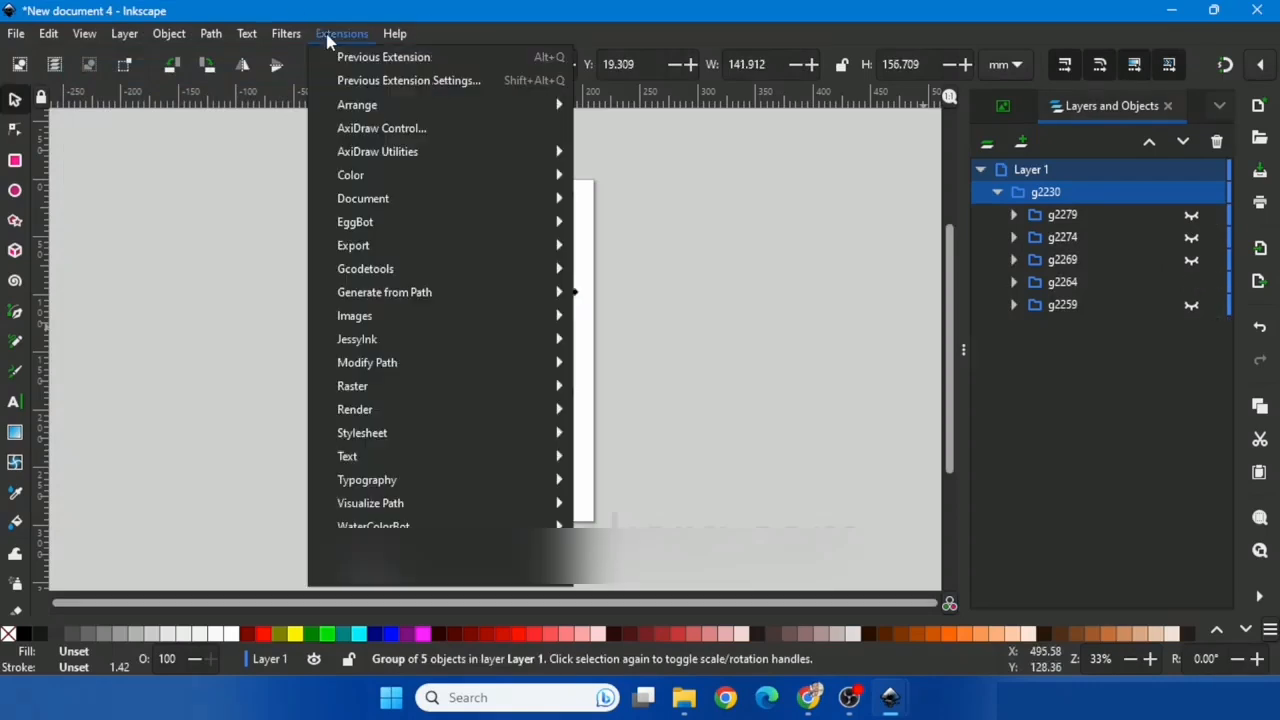
pyautogui.click(380, 128)
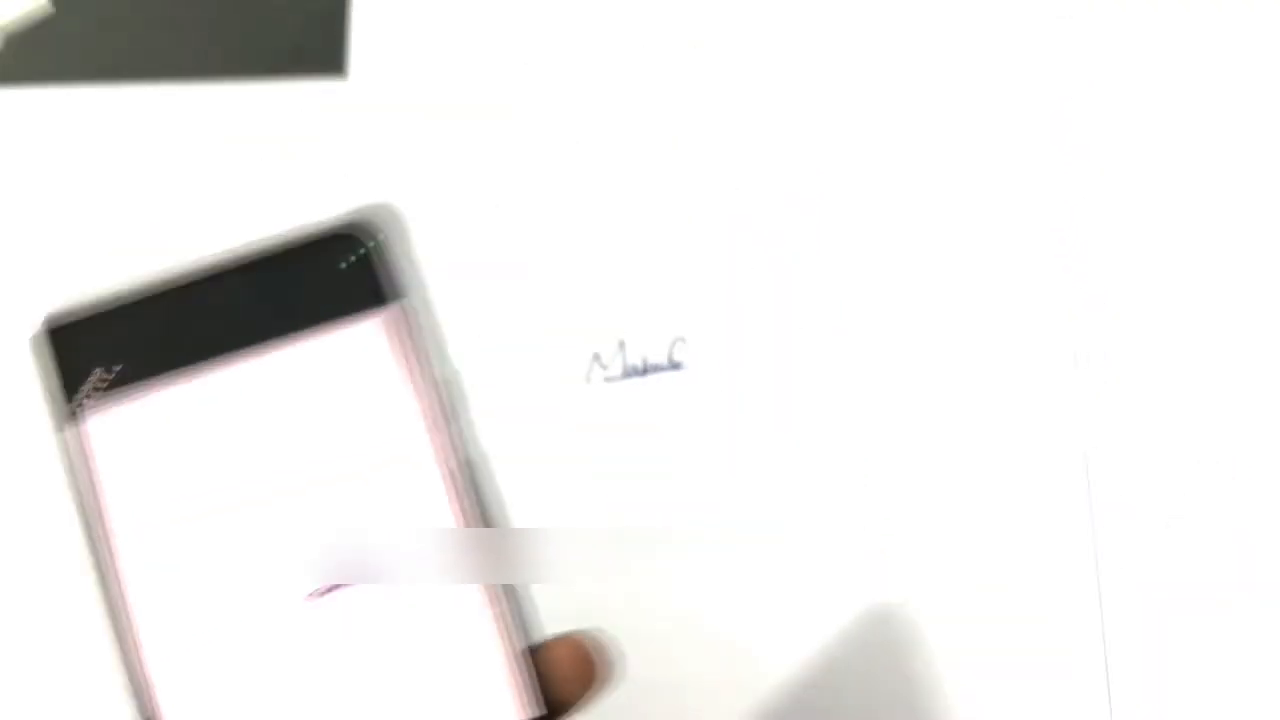
# Step: Import WhatsApp Image 2023-05-31 at 20.11.28 from Downloads as an embedded image and rotate it 90° counterclockwise
pyautogui.click(17, 36)
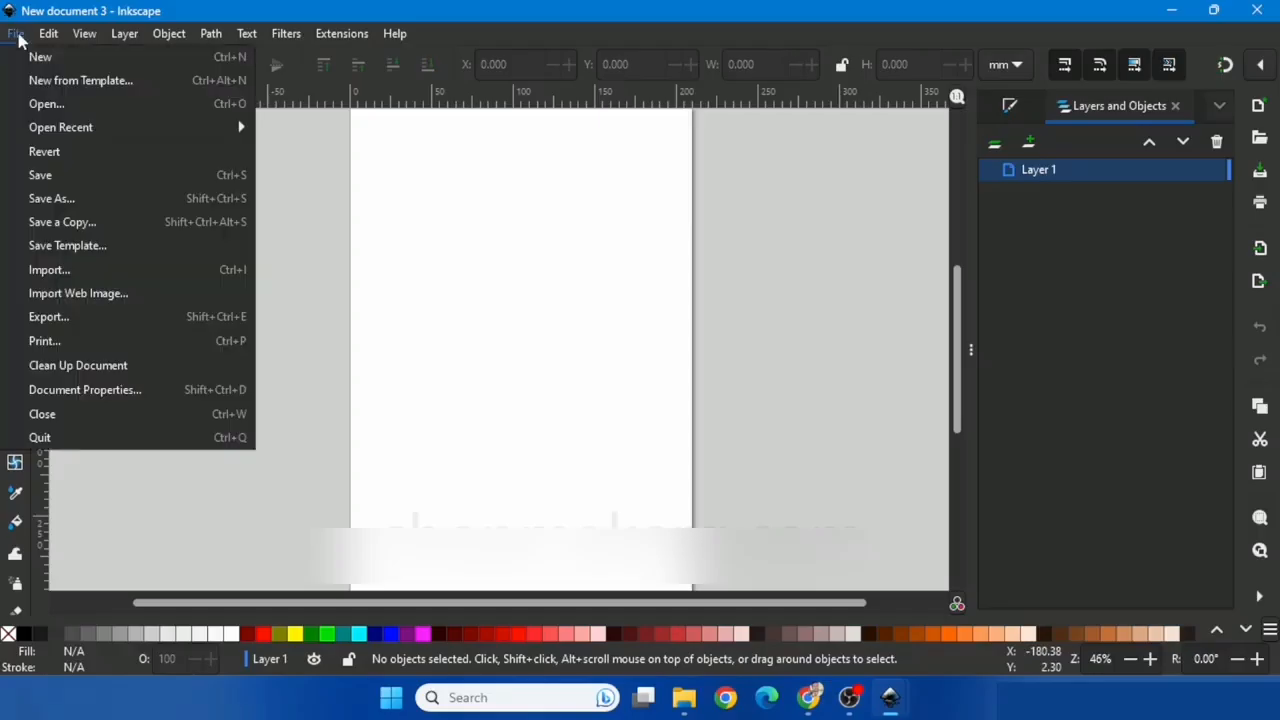
pyautogui.click(60, 270)
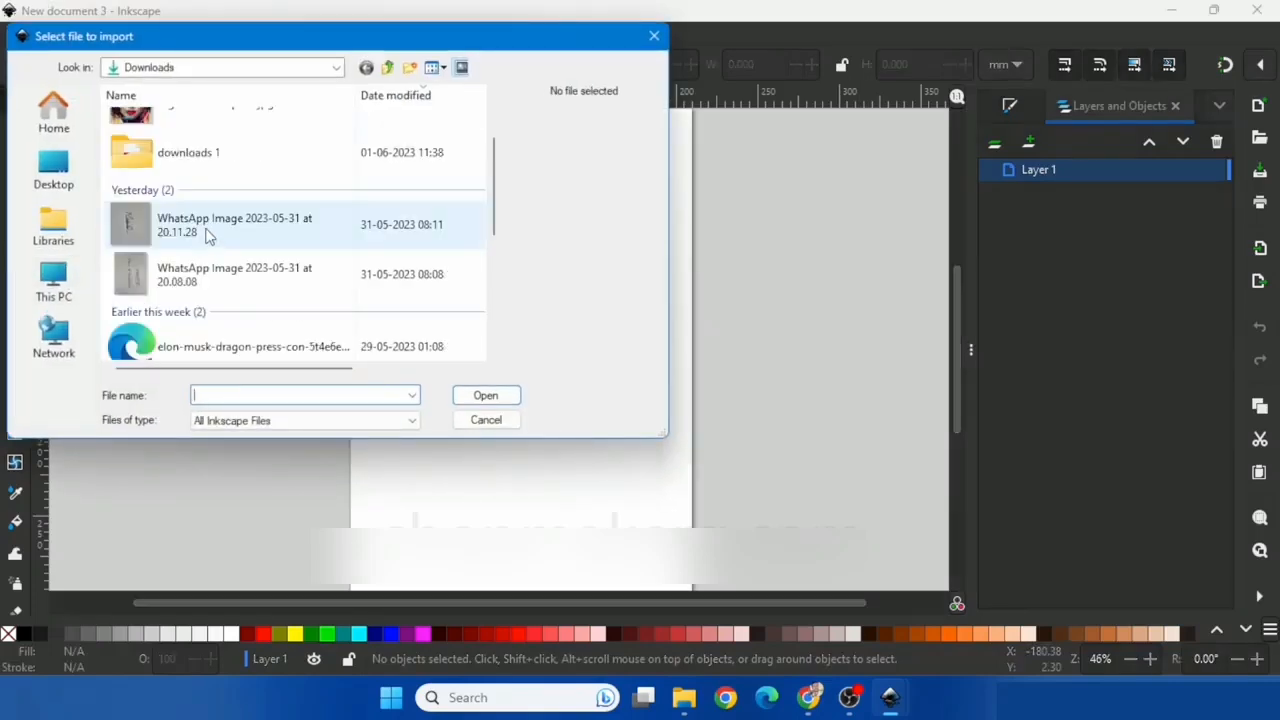
pyautogui.click(208, 226)
pyautogui.click(485, 395)
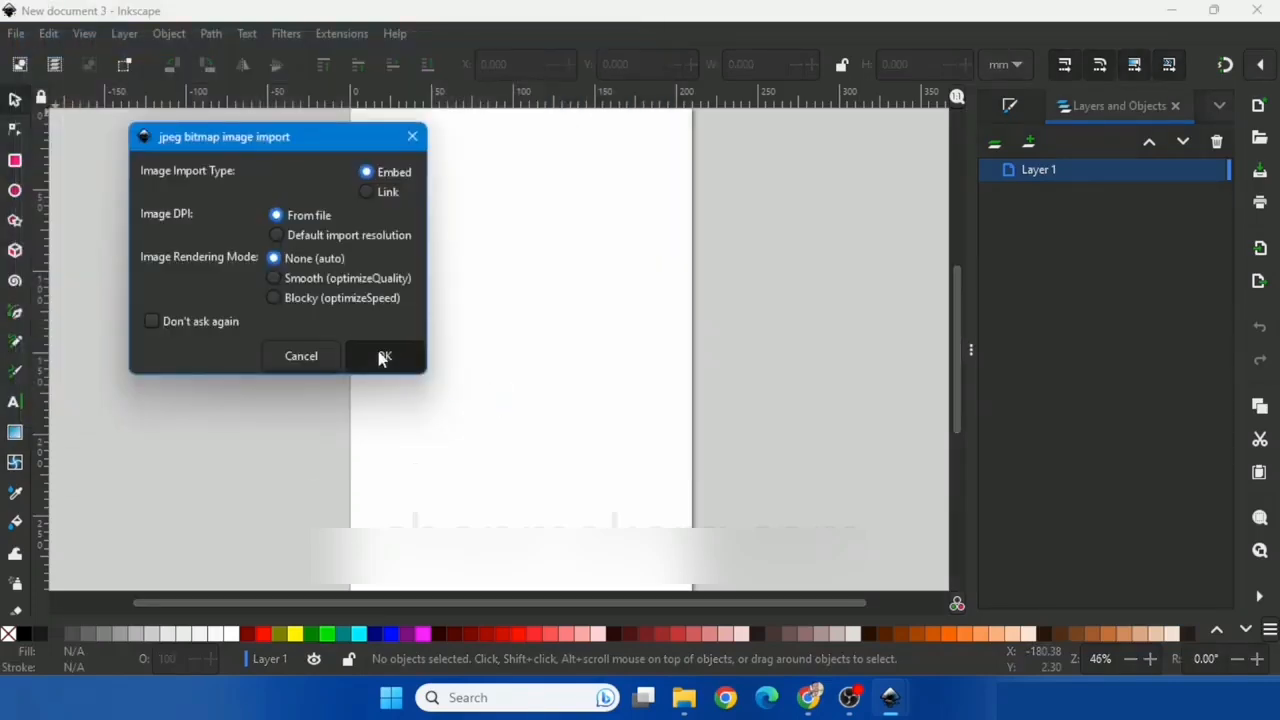
pyautogui.click(383, 358)
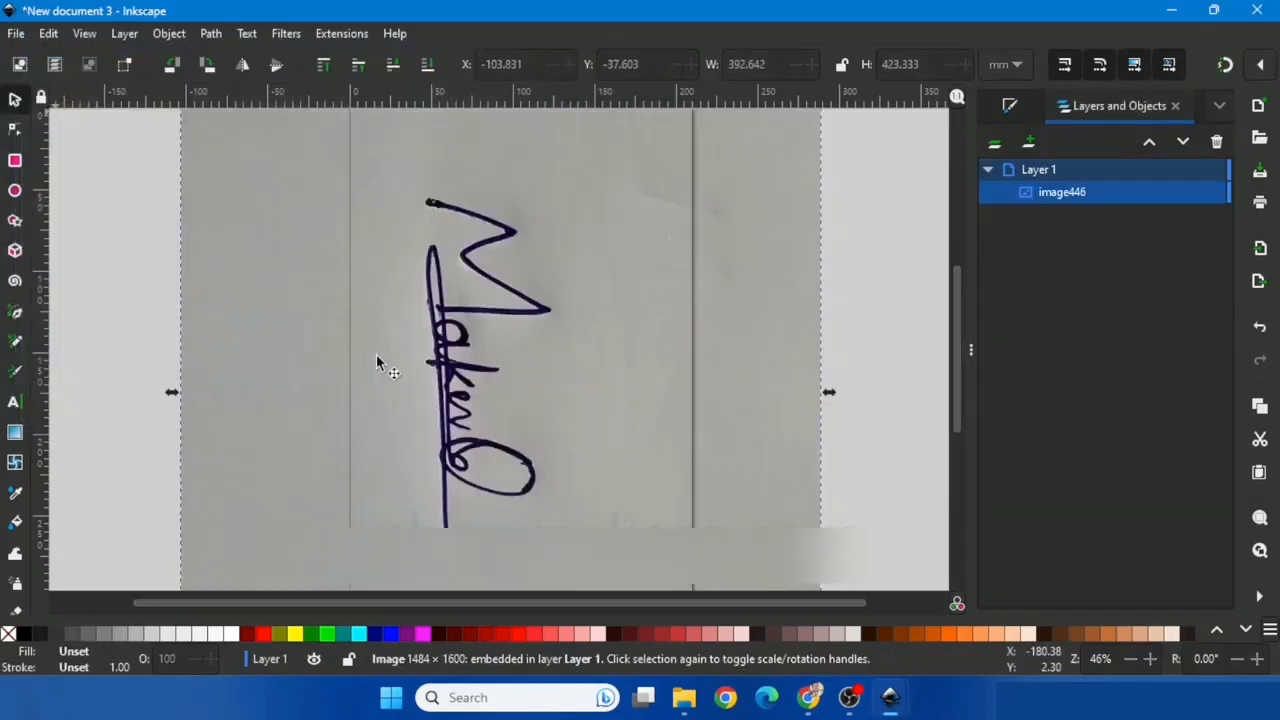
pyautogui.click(172, 64)
# Step: Draw an open two-segment path with the Pen tool above the handwritten letter M
pyautogui.keyDown('ctrl'); pyautogui.scroll(2, 630, 293); pyautogui.keyUp('ctrl')
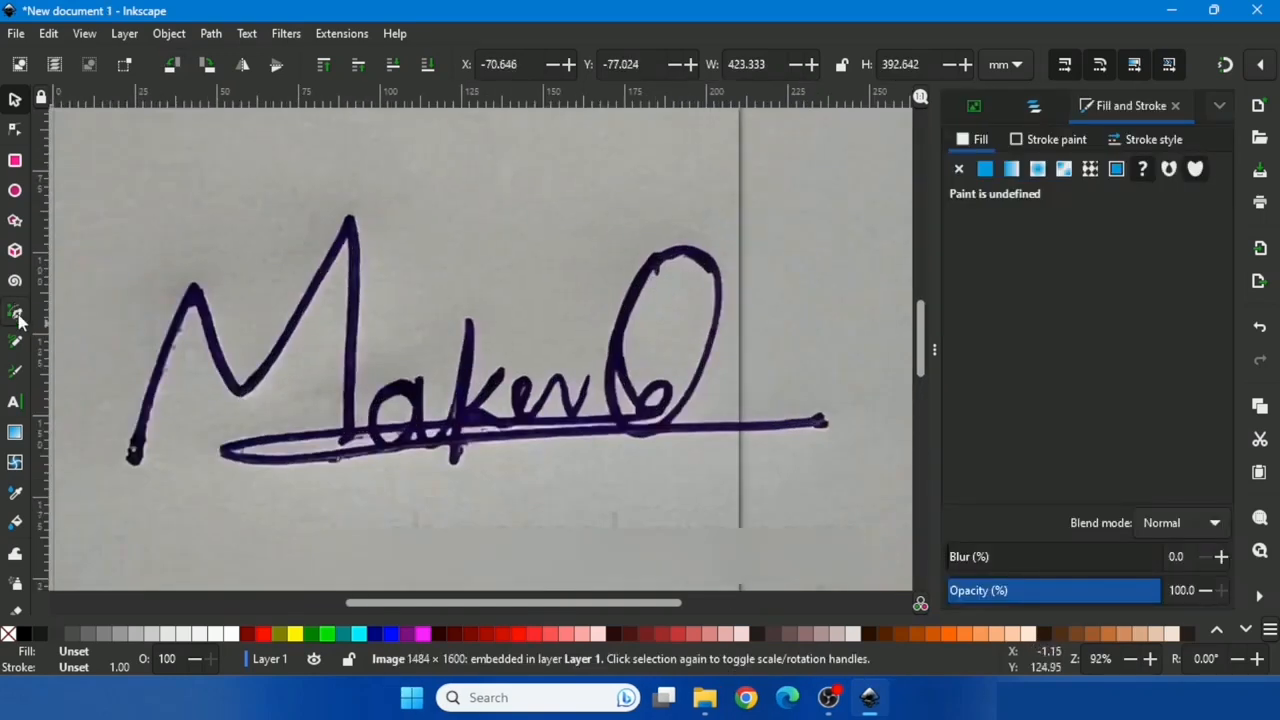
pyautogui.click(15, 313)
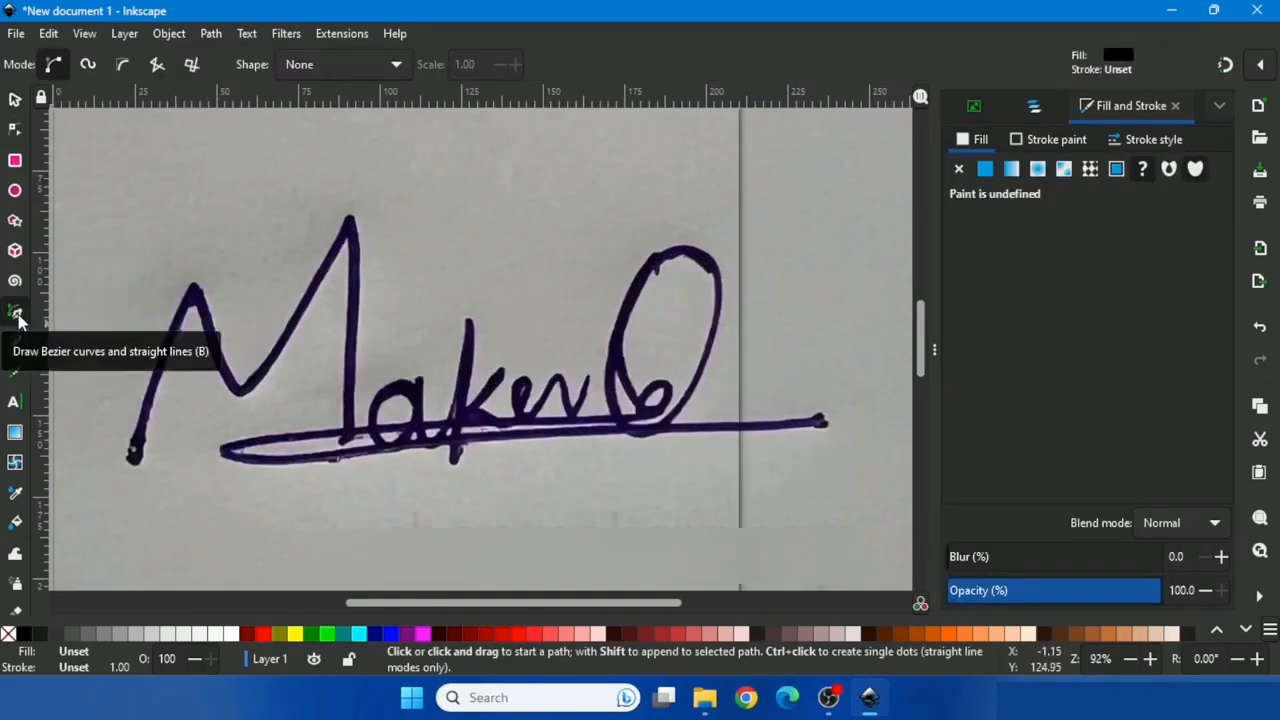
pyautogui.click(98, 270)
pyautogui.click(145, 185)
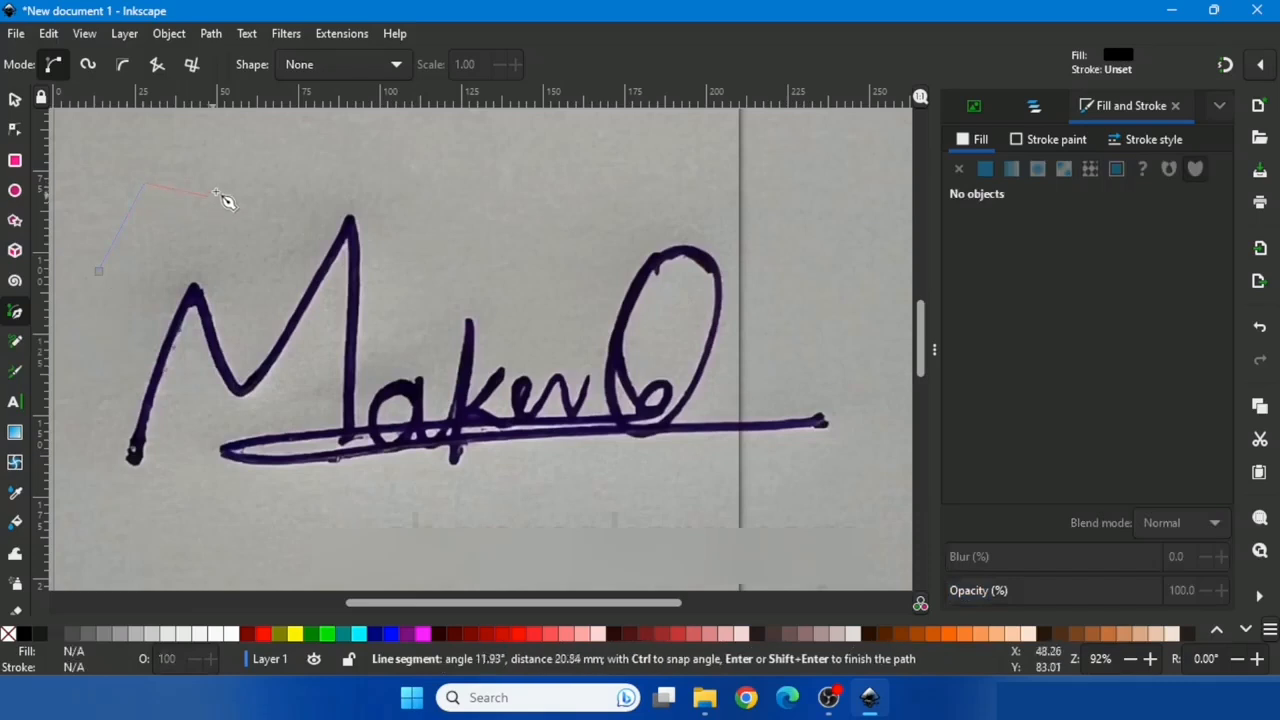
pyautogui.doubleClick(224, 194)
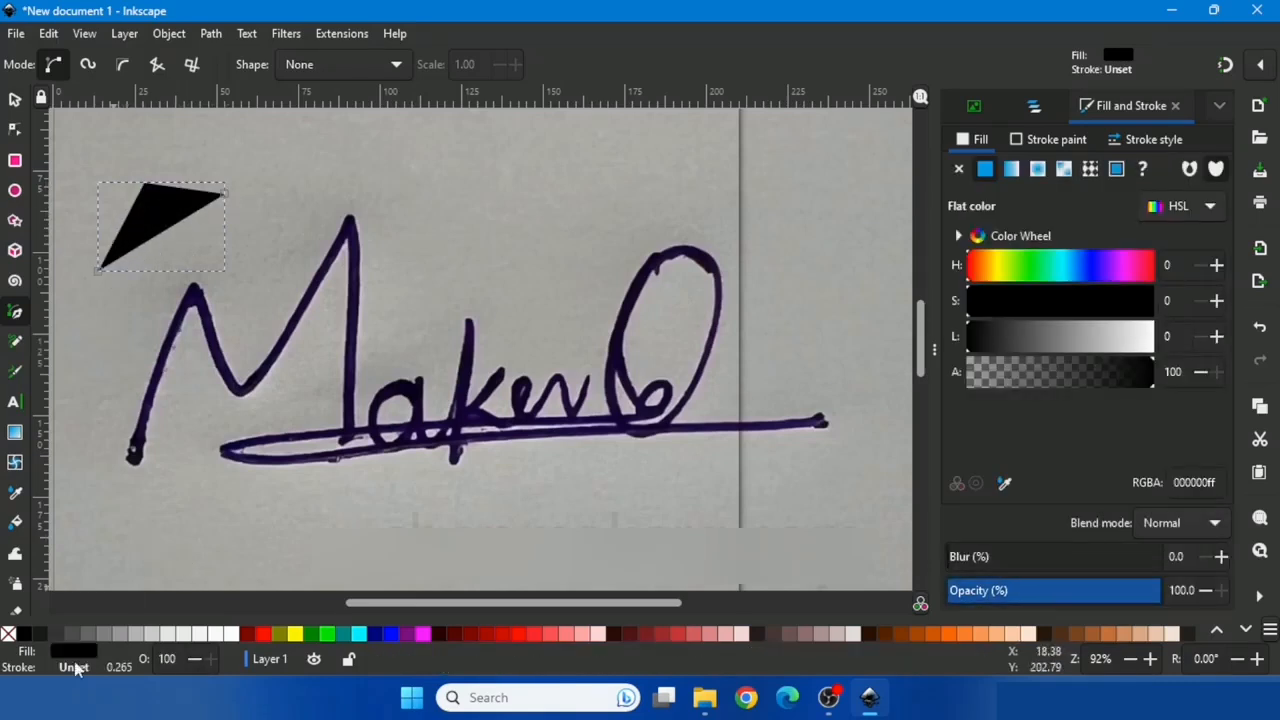
# Step: Remove the new path's fill and give it a flat black stroke
pyautogui.click(959, 170)
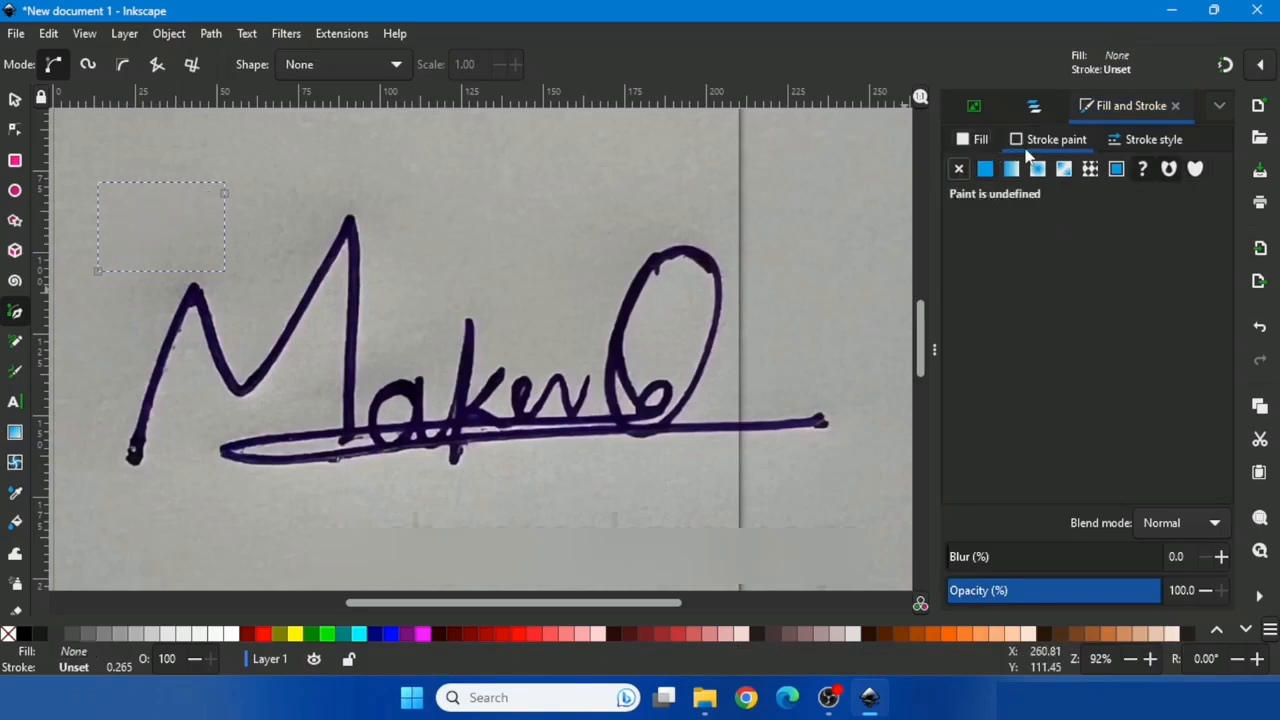
pyautogui.click(985, 170)
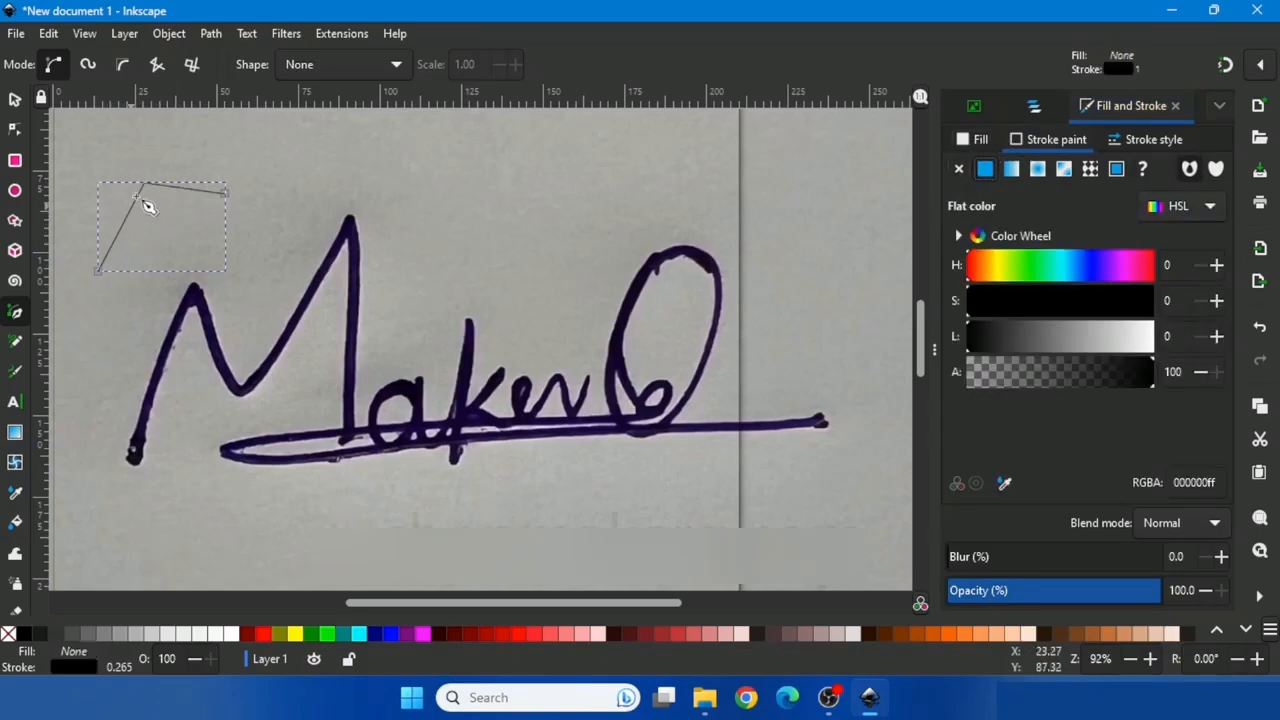
pyautogui.press('Escape')
# Step: Draw practice straight and wavy paths above the handwriting with the Pen tool and undo all practice paths
pyautogui.click(272, 148)
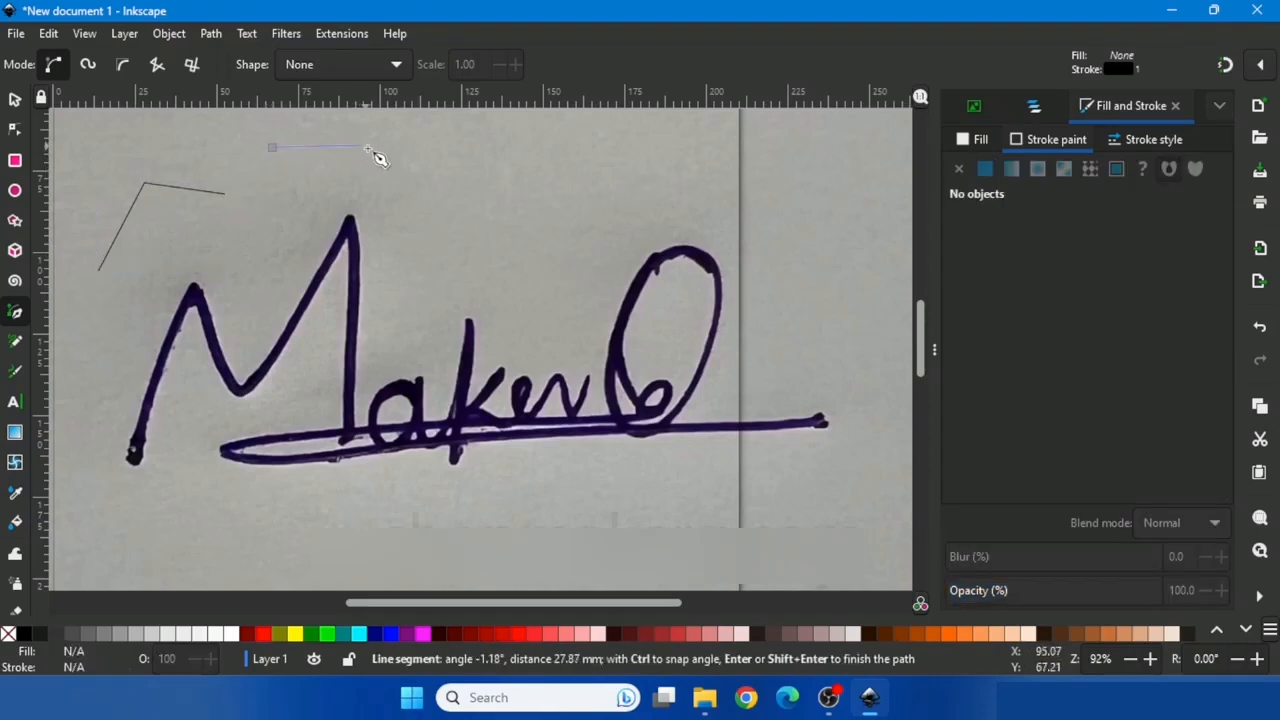
pyautogui.doubleClick(422, 177)
pyautogui.click(452, 150)
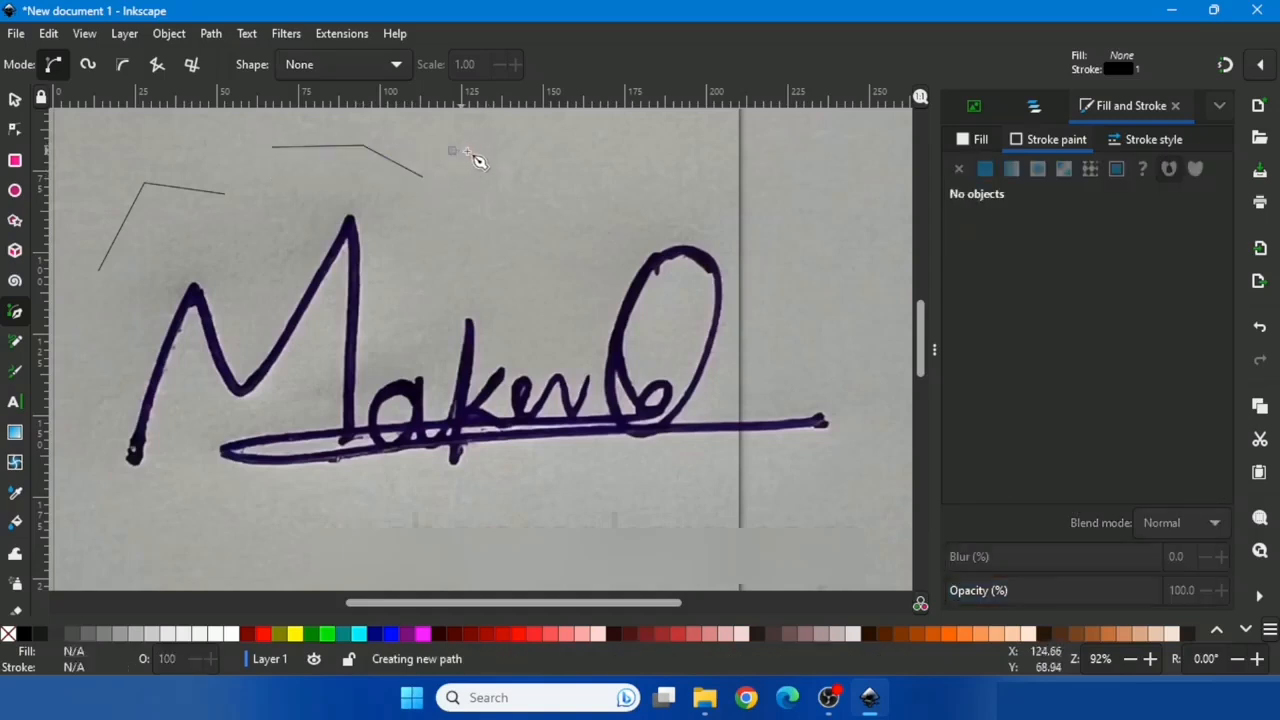
pyautogui.moveTo(482, 147); pyautogui.dragTo(499, 171)
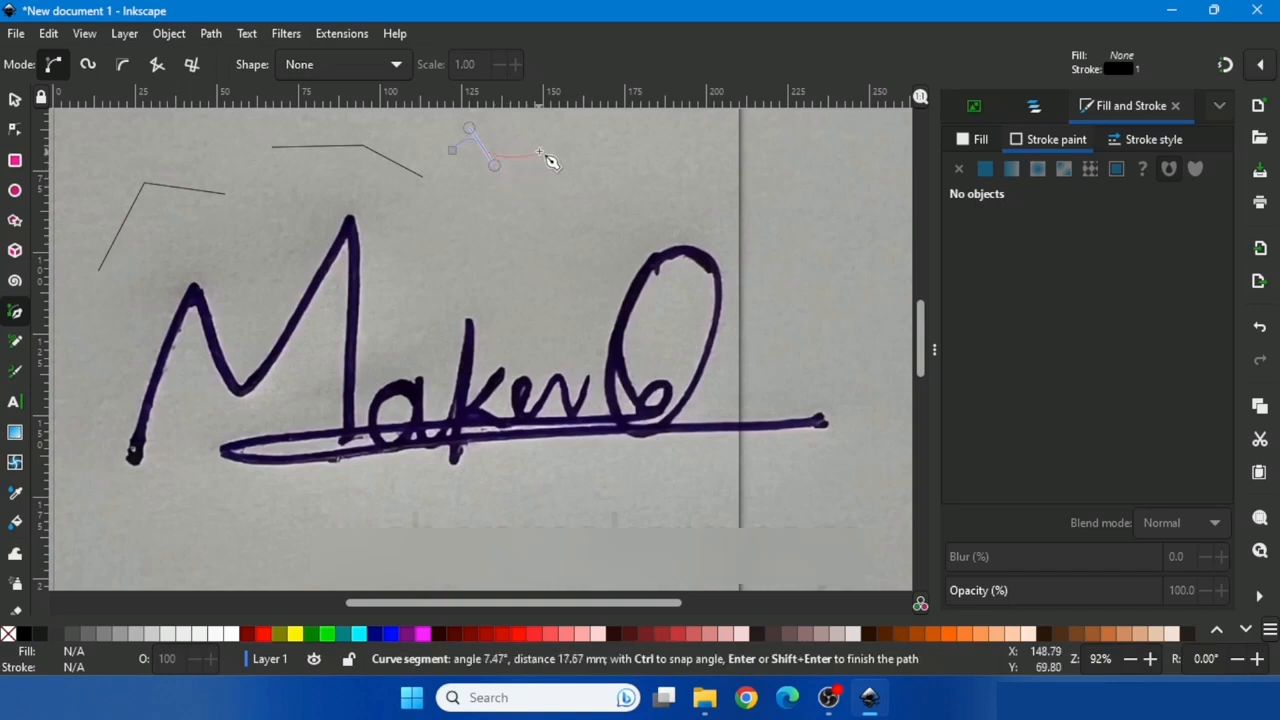
pyautogui.moveTo(559, 131); pyautogui.dragTo(612, 150)
pyautogui.press('Return')
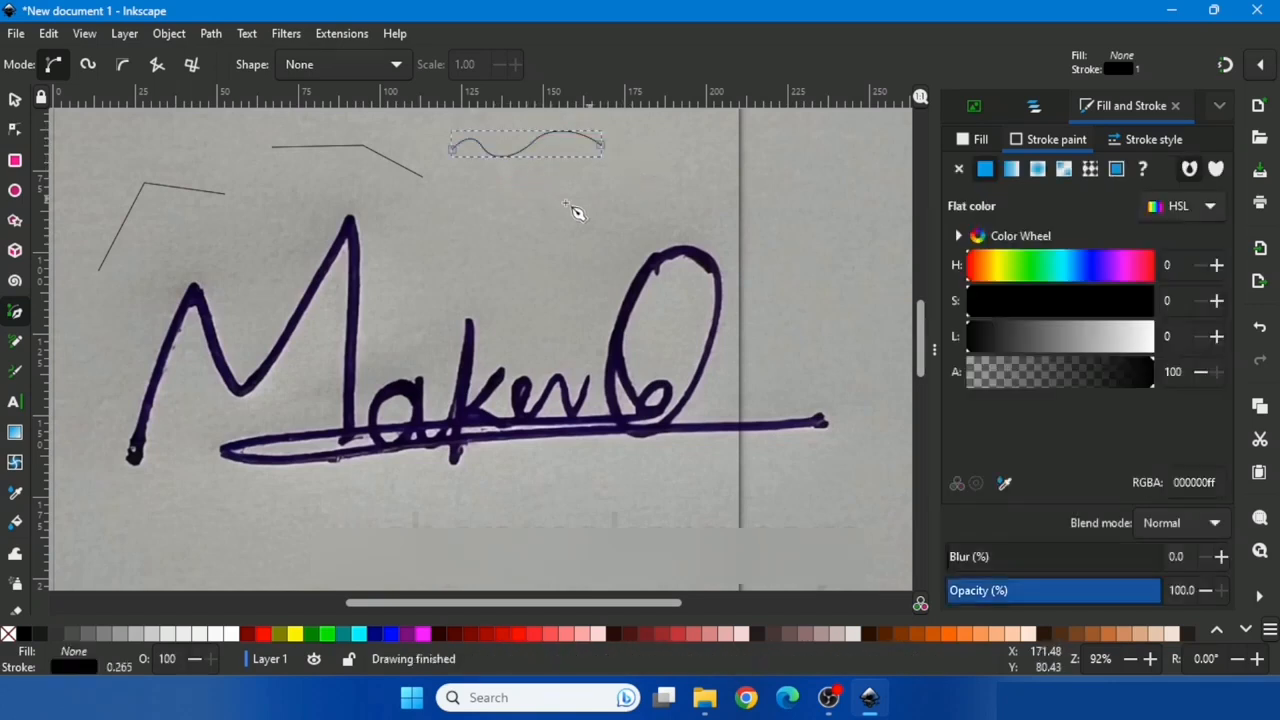
pyautogui.hotkey('ctrl', 'z')
pyautogui.hotkey('ctrl', 'z')
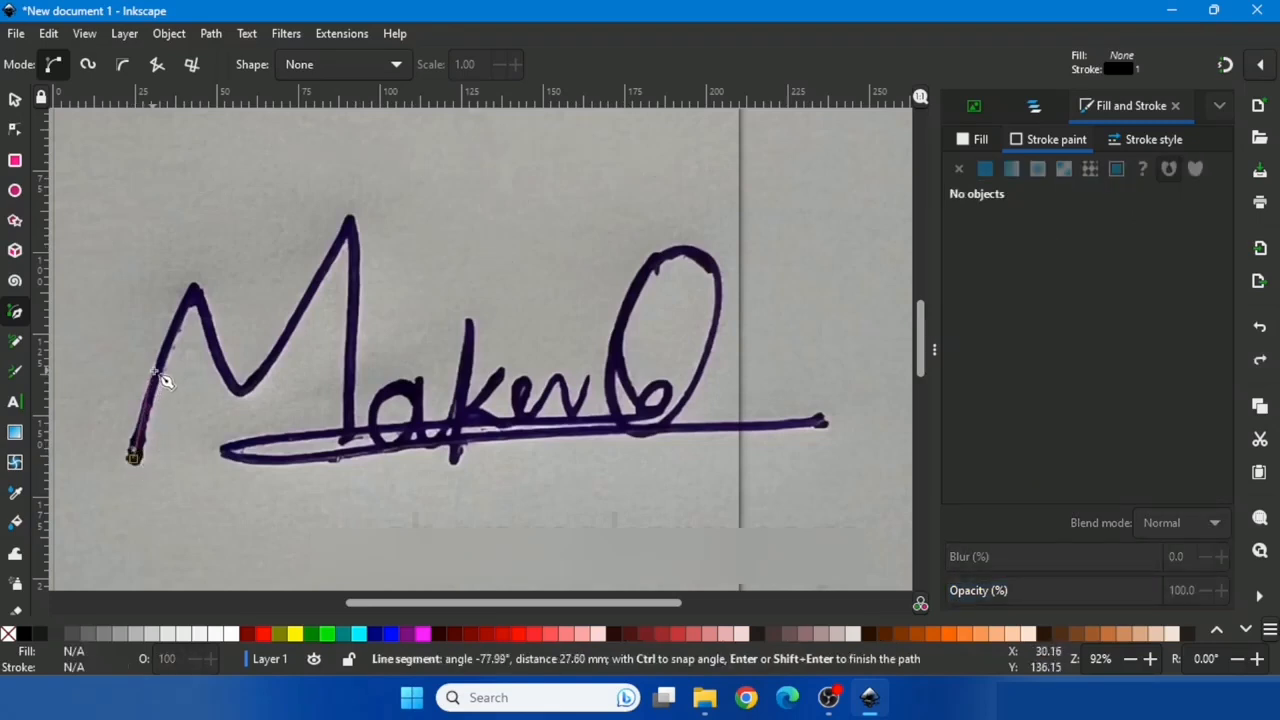
# Step: Trace the handwritten letter M with the Pen tool as one open path from its first foot to its last stem's base
pyautogui.moveTo(164, 379)
pyautogui.mouseDown()
pyautogui.moveTo(190, 303)
pyautogui.moveTo(215, 331)
pyautogui.mouseUp()
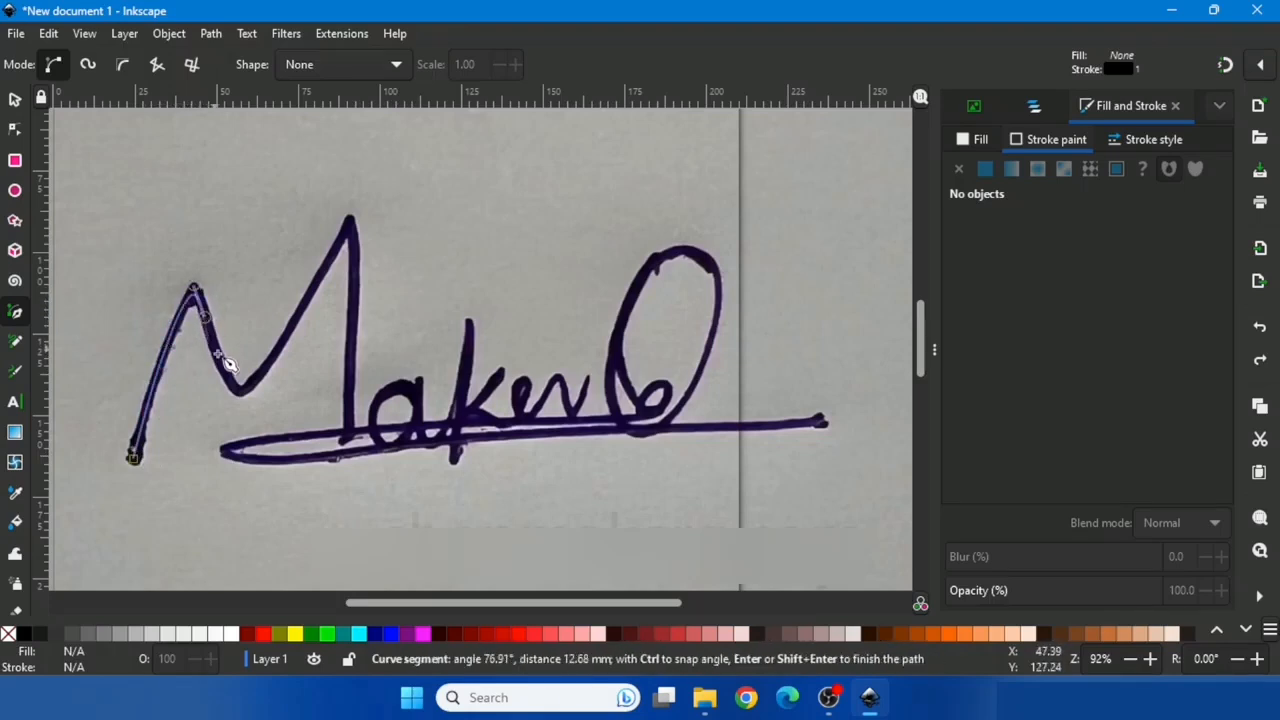
pyautogui.moveTo(237, 383)
pyautogui.mouseDown()
pyautogui.moveTo(255, 394)
pyautogui.moveTo(243, 346)
pyautogui.moveTo(262, 368)
pyautogui.mouseUp()
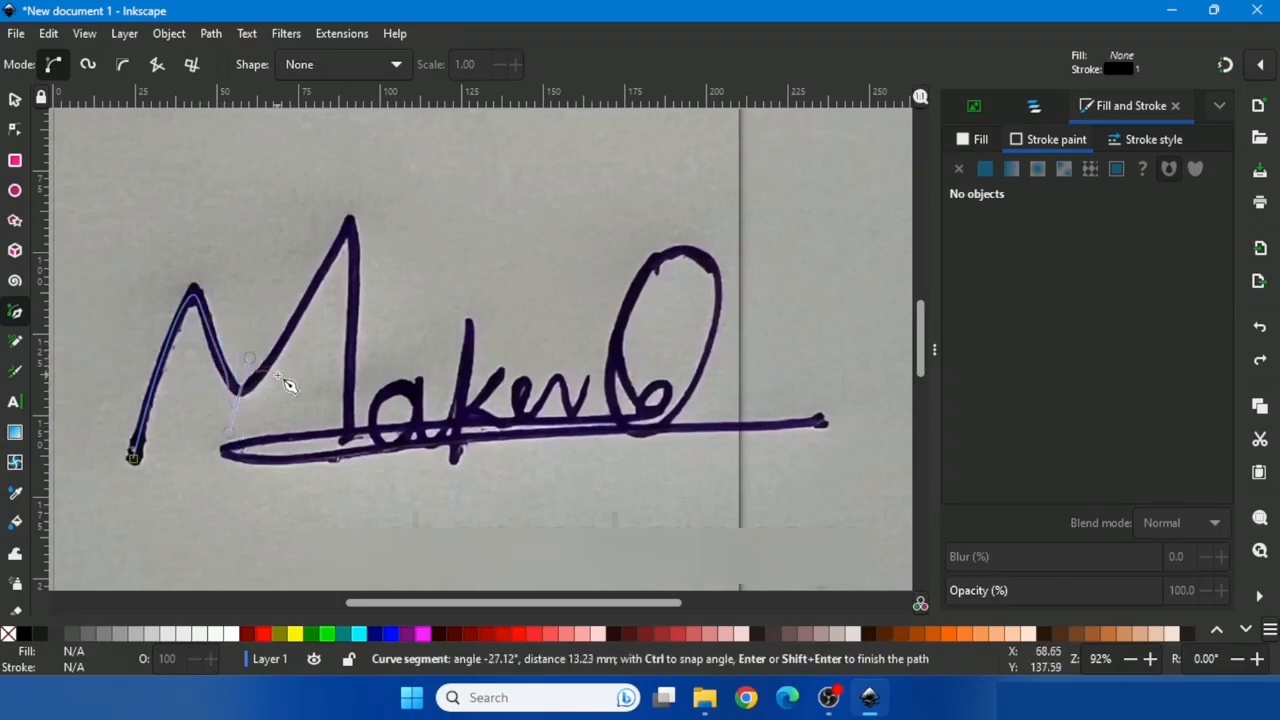
pyautogui.click(293, 393)
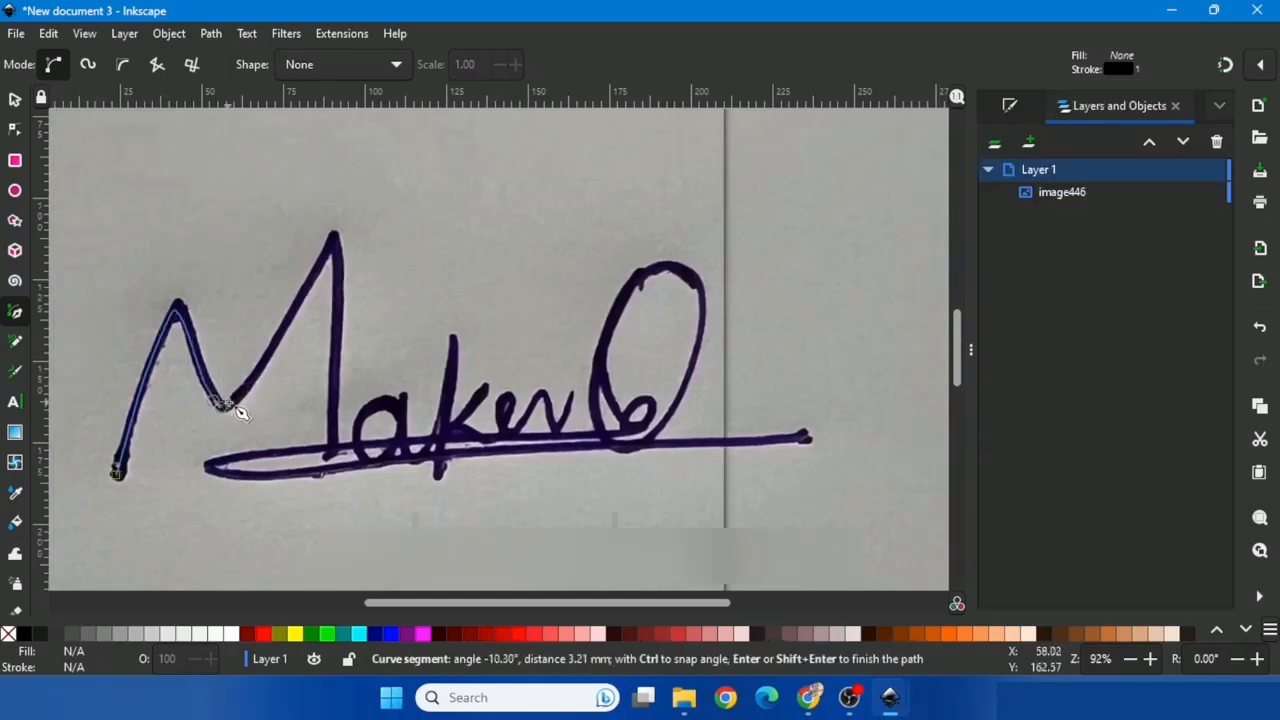
pyautogui.moveTo(340, 255); pyautogui.dragTo(340, 258)
pyautogui.keyDown('ctrl'); pyautogui.scroll(1, 346, 305); pyautogui.keyUp('ctrl')
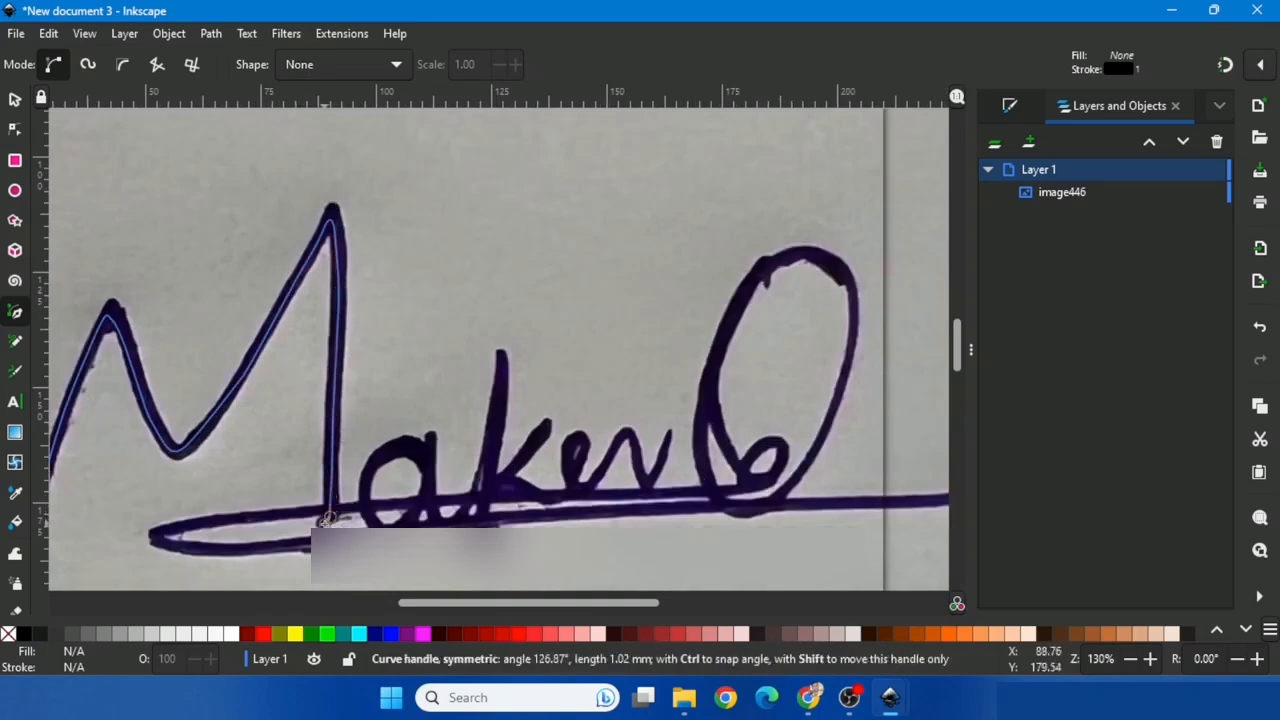
pyautogui.press('Return')
# Step: Trace the handwritten letter a and the stem of the k as one open curved path
pyautogui.scroll(1, 391, 434)
pyautogui.click(450, 415)
pyautogui.moveTo(366, 463); pyautogui.dragTo(383, 503)
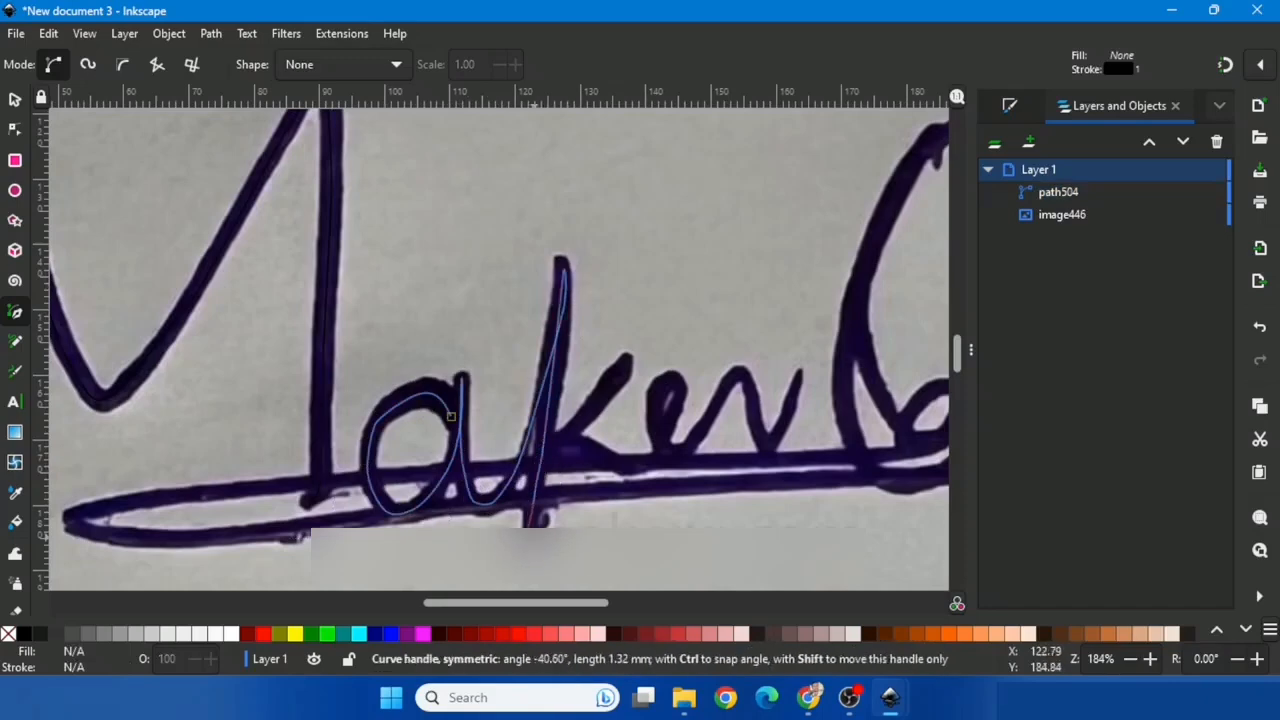
pyautogui.press('Return')
# Step: Trace the arms of the k and the letters e and r as one open path
pyautogui.moveTo(546, 451); pyautogui.dragTo(630, 366)
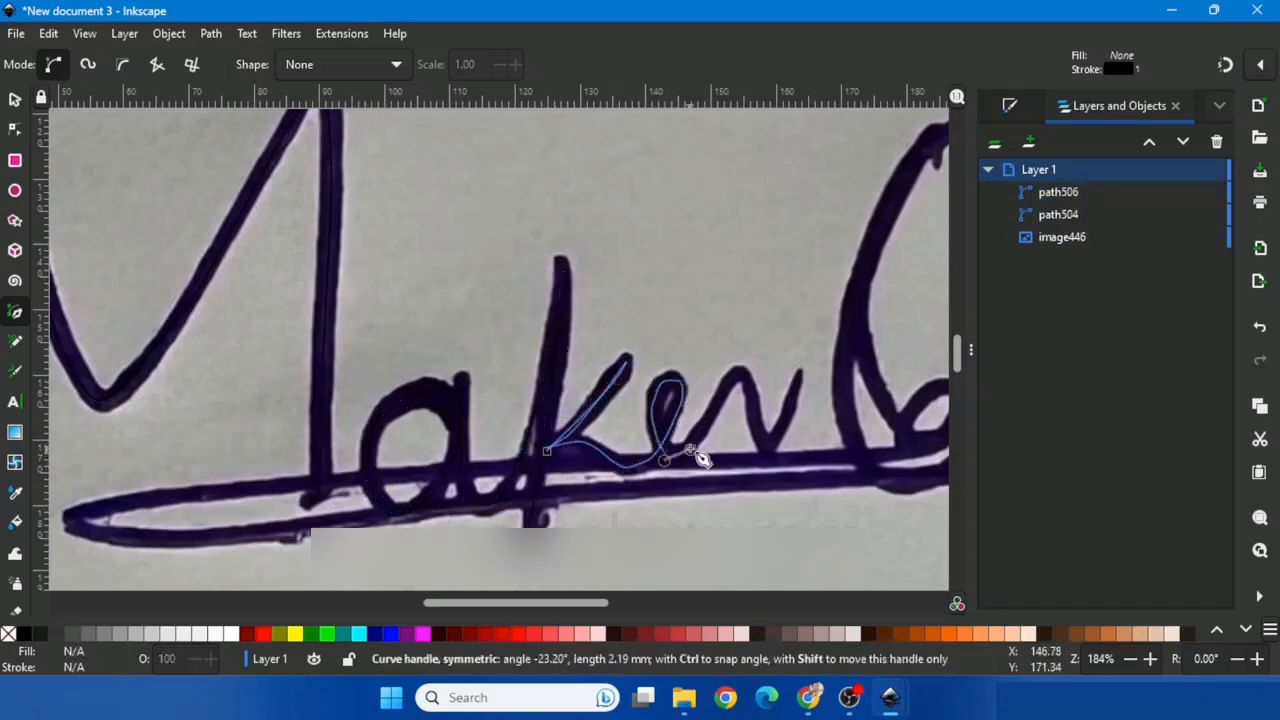
pyautogui.click(798, 374)
pyautogui.press('Return')
# Step: Trace the large Q loop and the looping underline beneath the signature as one continuous open path
pyautogui.moveTo(798, 374); pyautogui.dragTo(603, 441)
pyautogui.moveTo(746, 203); pyautogui.dragTo(726, 227)
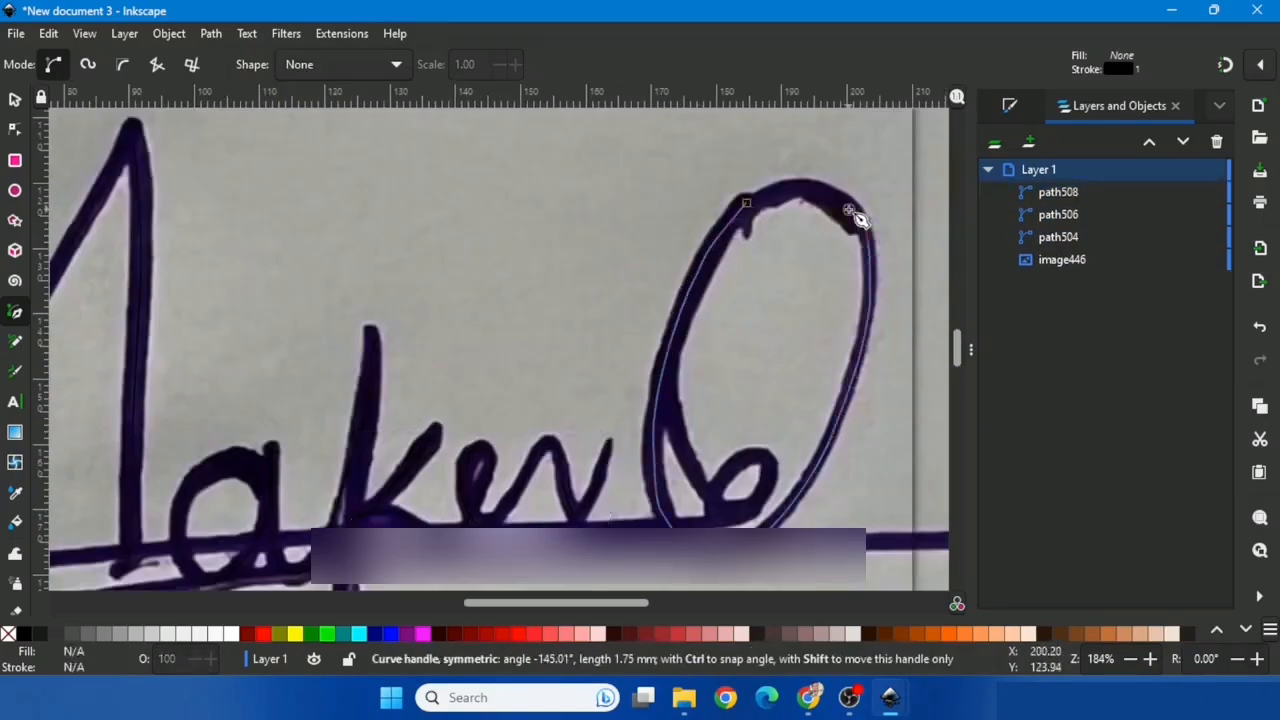
pyautogui.moveTo(312, 533); pyautogui.dragTo(212, 540)
pyautogui.scroll(2, 260, 540)
pyautogui.moveTo(143, 500); pyautogui.dragTo(185, 520)
pyautogui.moveTo(300, 525); pyautogui.dragTo(410, 525)
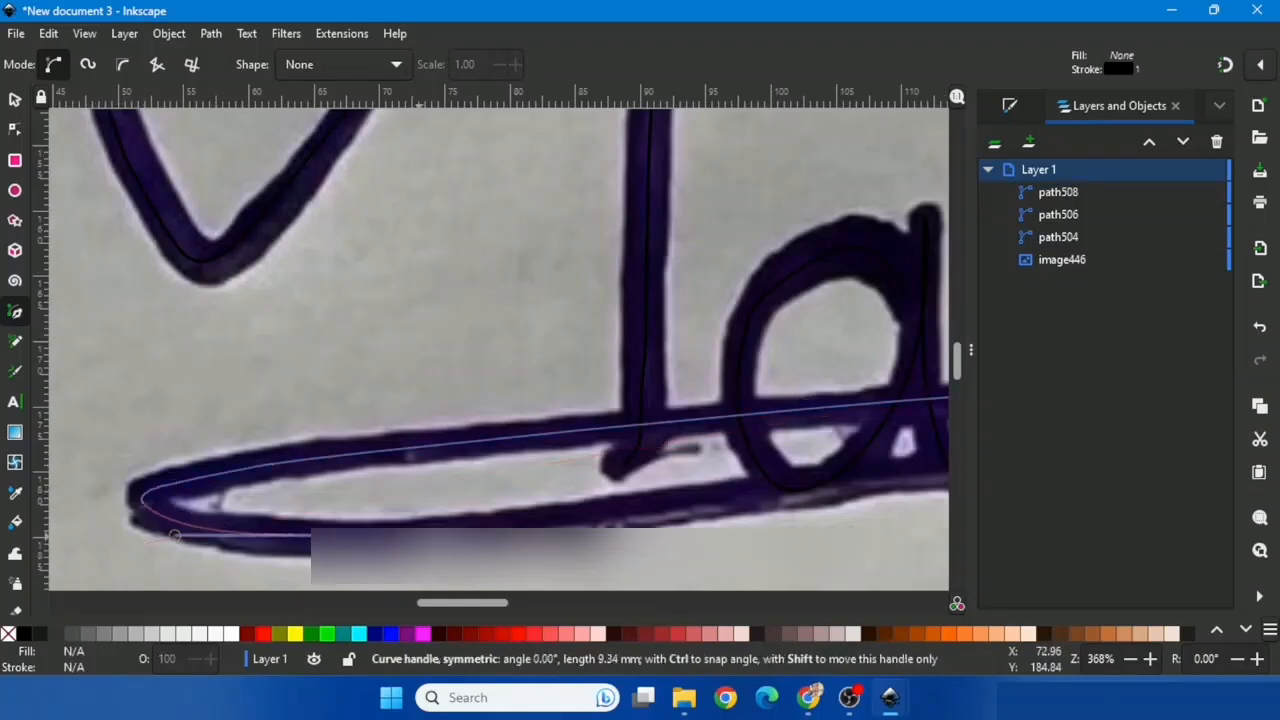
pyautogui.scroll(-7, 746, 504)
pyautogui.moveTo(860, 506); pyautogui.dragTo(870, 506)
pyautogui.scroll(5, 906, 509)
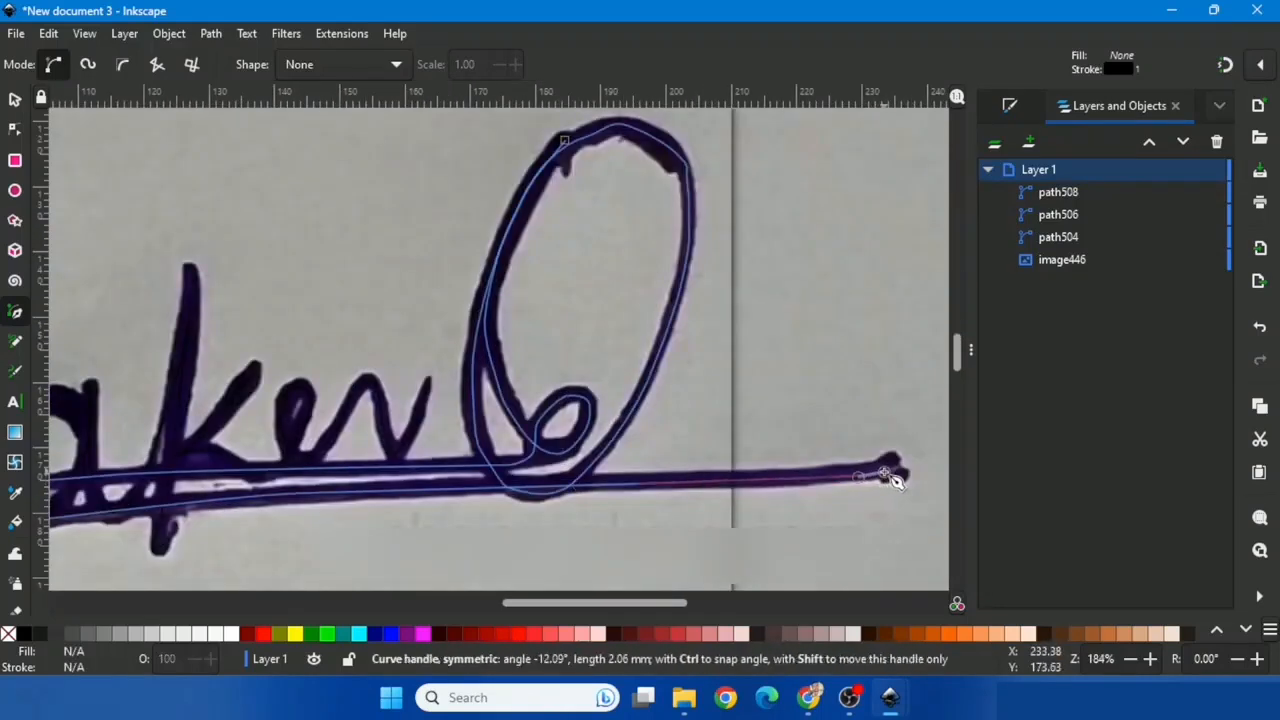
pyautogui.press('Return')
pyautogui.scroll(-3, 898, 468)
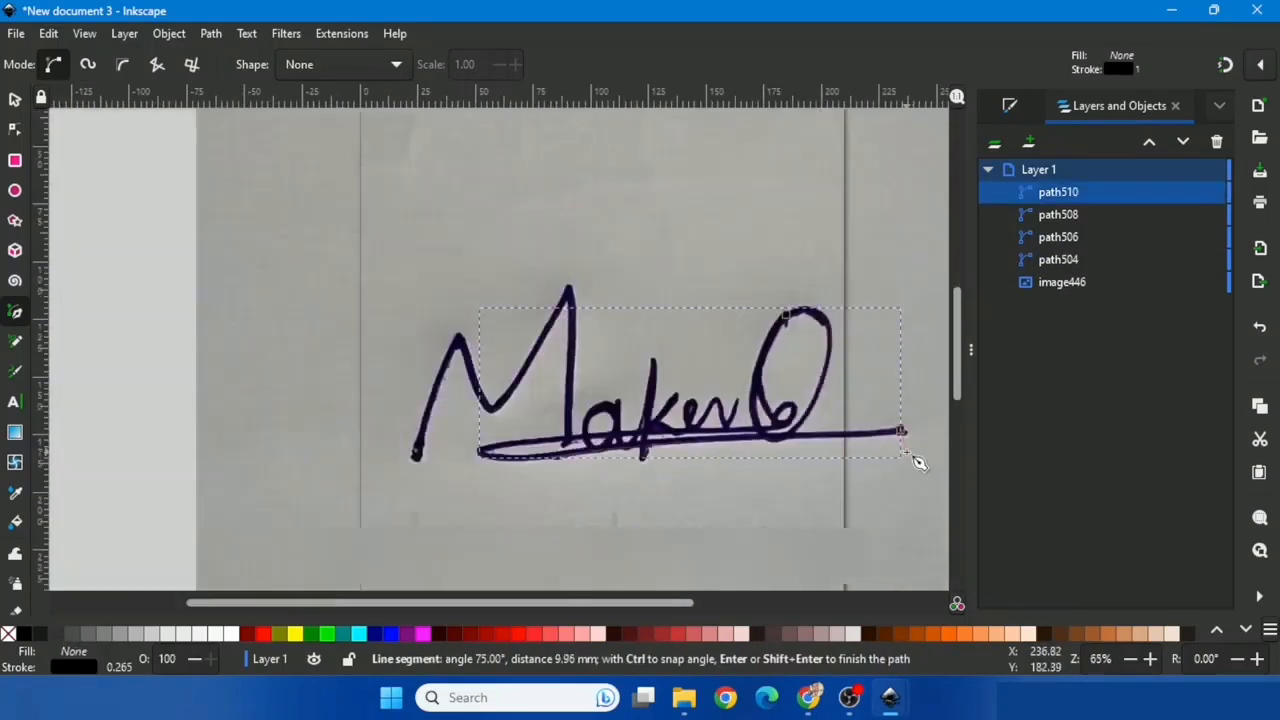
# Step: Delete the embedded signature photo, keeping only the traced paths
pyautogui.click(14, 100)
pyautogui.click(424, 262)
pyautogui.rightClick(424, 262)
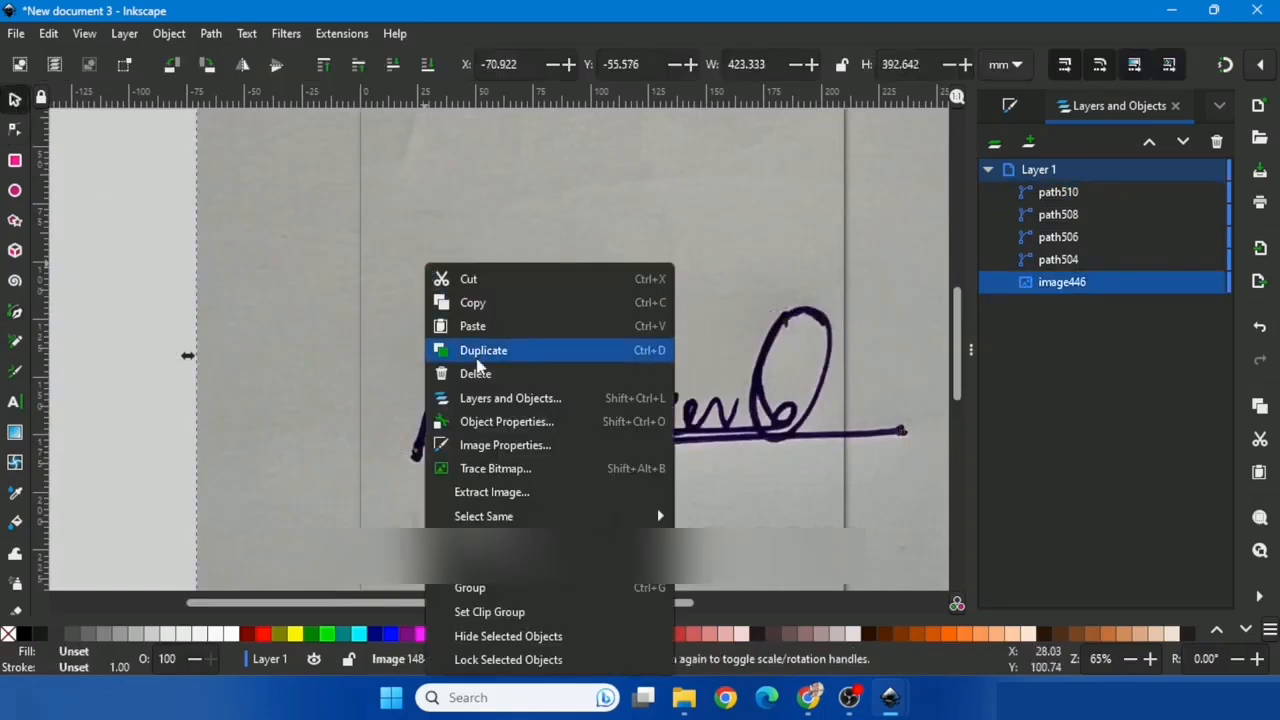
pyautogui.click(476, 373)
# Step: Select all four traced signature paths and group them
pyautogui.moveTo(331, 235)
pyautogui.mouseDown()
pyautogui.moveTo(910, 497)
pyautogui.moveTo(940, 524)
pyautogui.mouseUp()
pyautogui.click(168, 33)
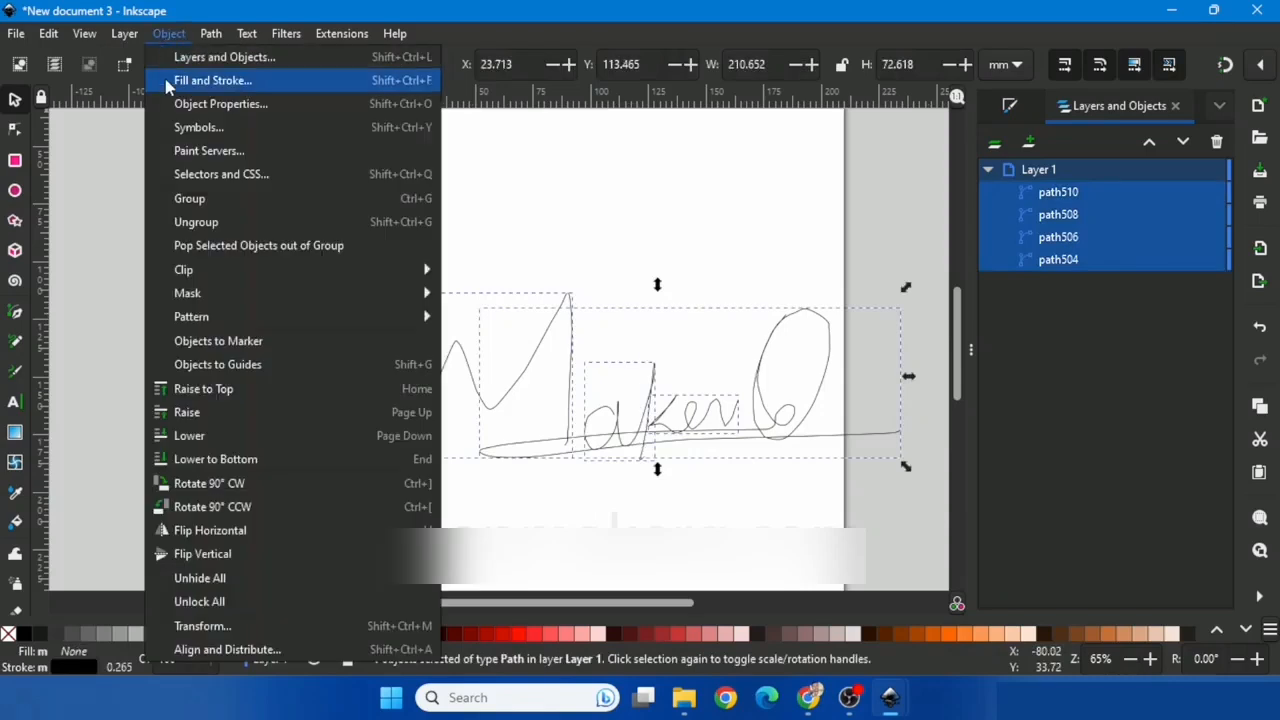
pyautogui.click(194, 200)
pyautogui.click(523, 370)
# Step: Scale the signature group down to about 88 × 30 mm and position it within the page
pyautogui.moveTo(546, 348); pyautogui.dragTo(503, 326)
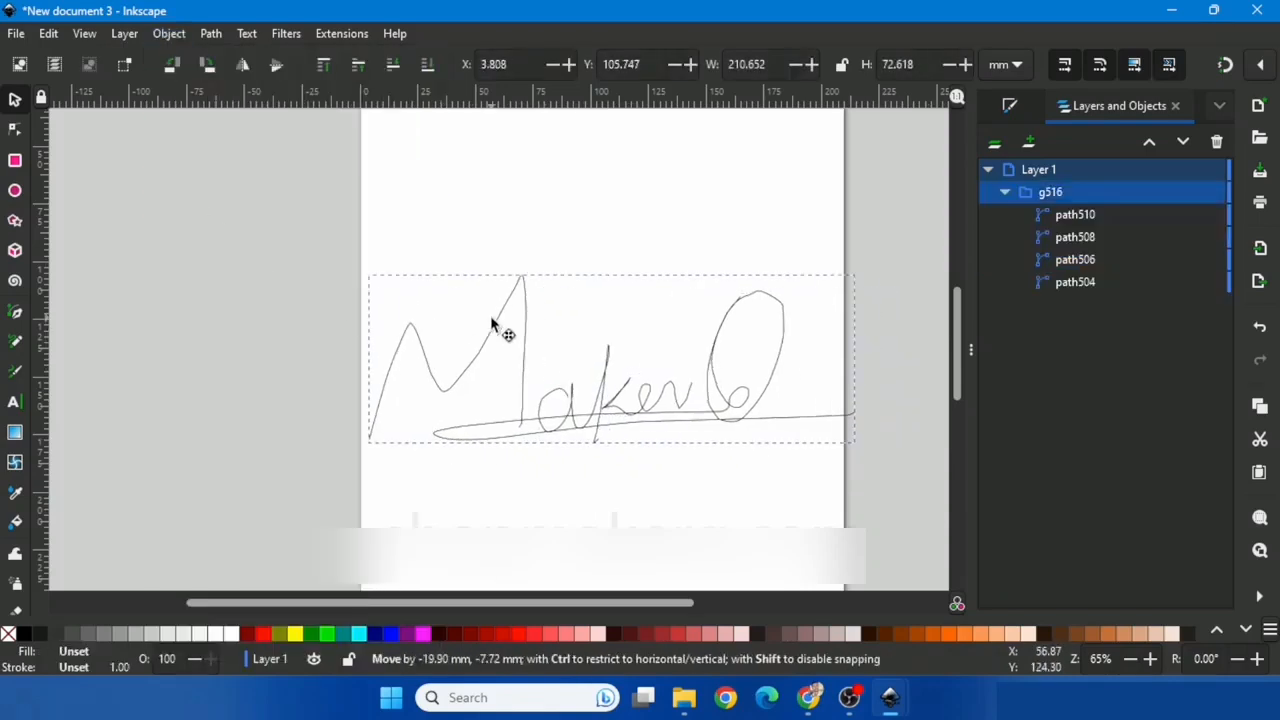
pyautogui.moveTo(857, 274)
pyautogui.mouseDown()
pyautogui.moveTo(763, 354)
pyautogui.moveTo(633, 377)
pyautogui.mouseUp()
pyautogui.moveTo(469, 431); pyautogui.dragTo(518, 368)
pyautogui.click(449, 306)
pyautogui.click(16, 33)
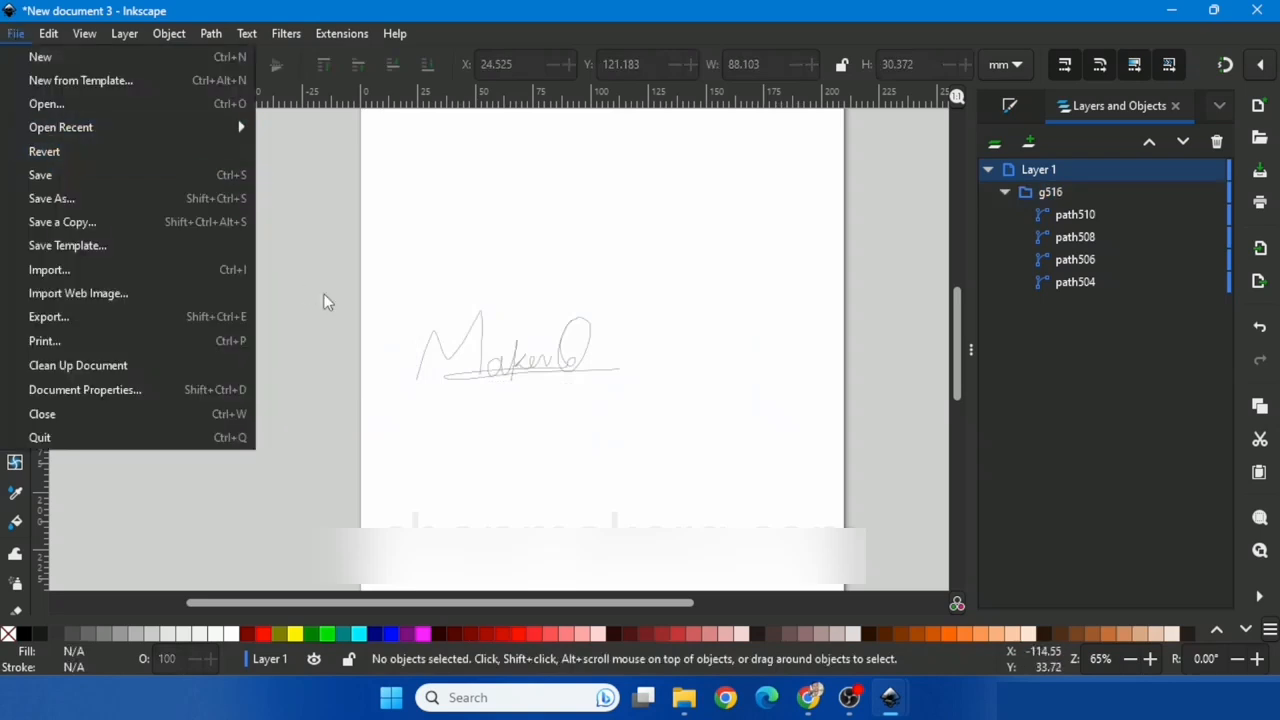
pyautogui.click(443, 319)
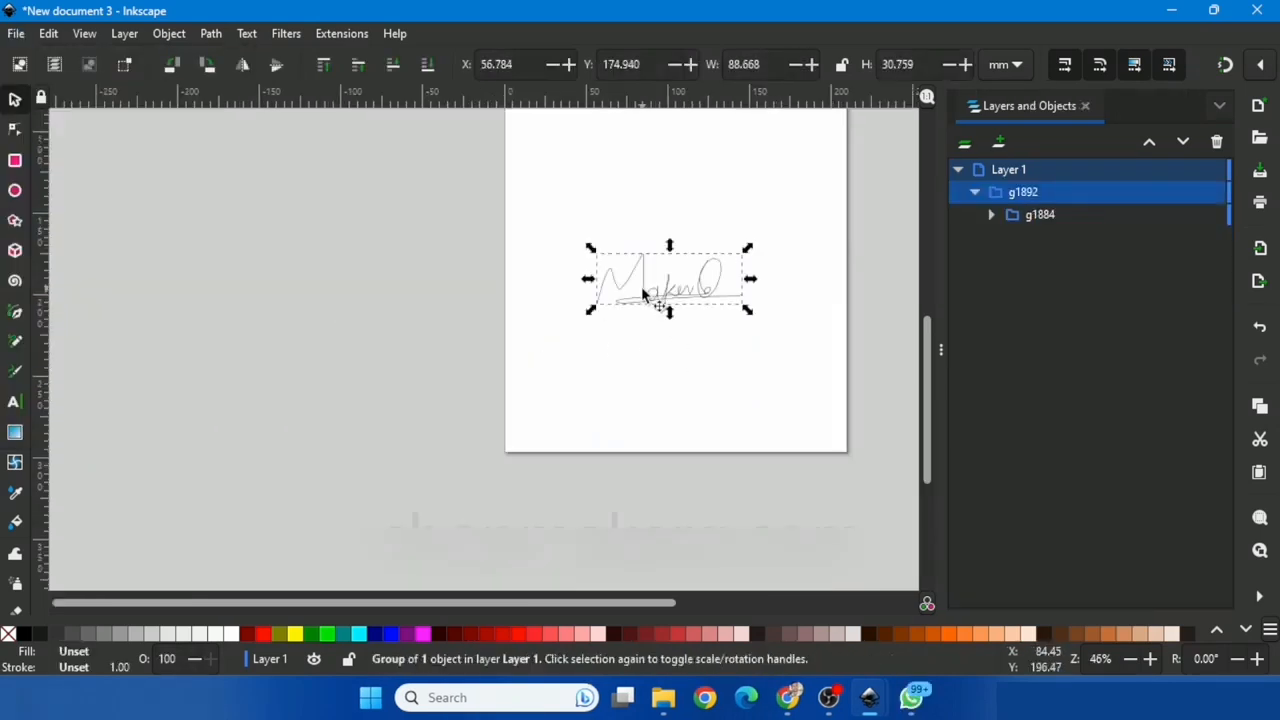
# Step: Paste a copy of the signature below the original and scale it to about 54 × 19 mm
pyautogui.rightClick(645, 247)
pyautogui.click(690, 280)
pyautogui.click(653, 368)
pyautogui.rightClick(655, 362)
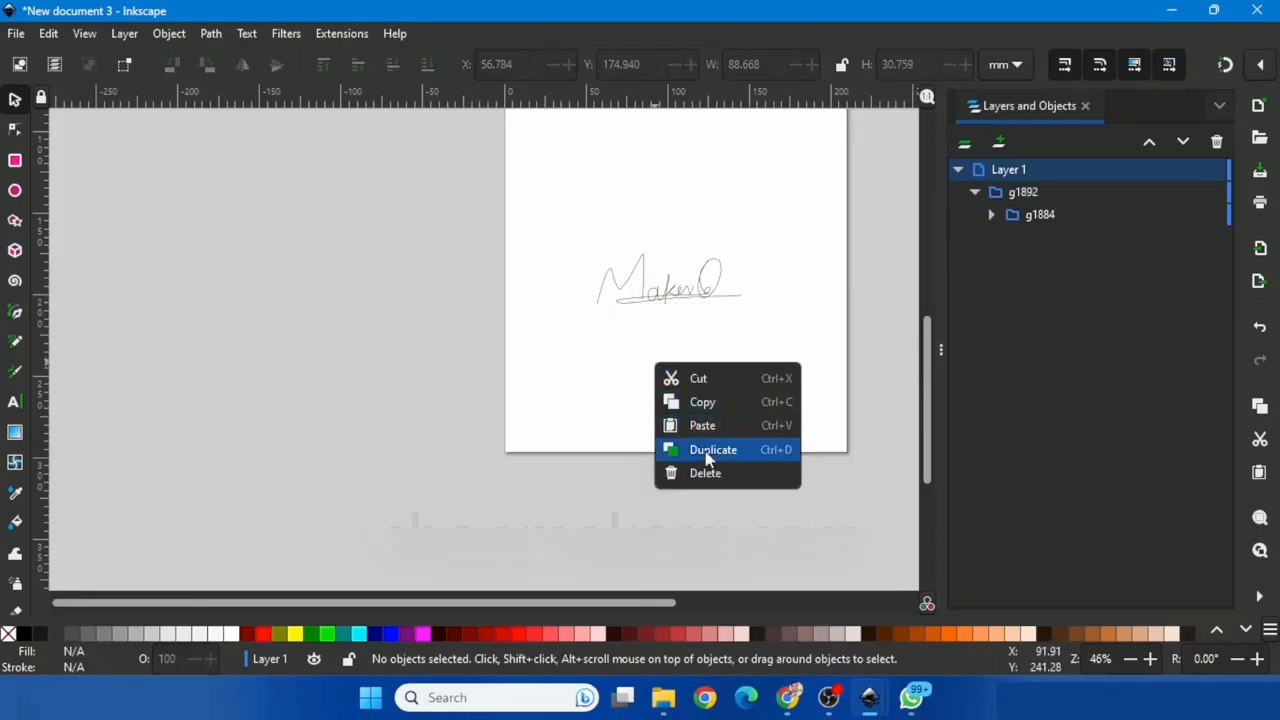
pyautogui.click(708, 428)
pyautogui.moveTo(708, 429); pyautogui.dragTo(667, 356)
pyautogui.moveTo(748, 324); pyautogui.dragTo(689, 342)
# Step: Paste another signature copy below the second one and scale it to about 33 × 11.5 mm
pyautogui.rightClick(634, 402)
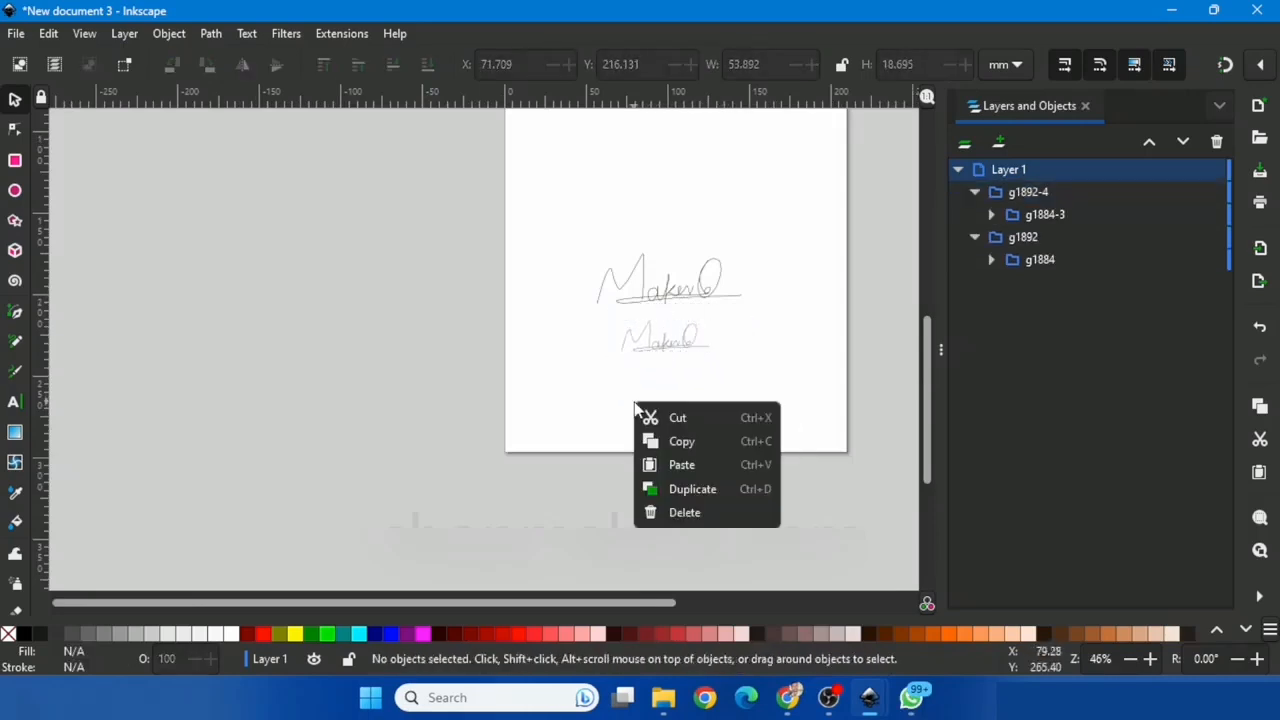
pyautogui.click(672, 463)
pyautogui.moveTo(720, 484); pyautogui.dragTo(672, 462)
pyautogui.moveTo(652, 458); pyautogui.dragTo(686, 386)
pyautogui.click(803, 338)
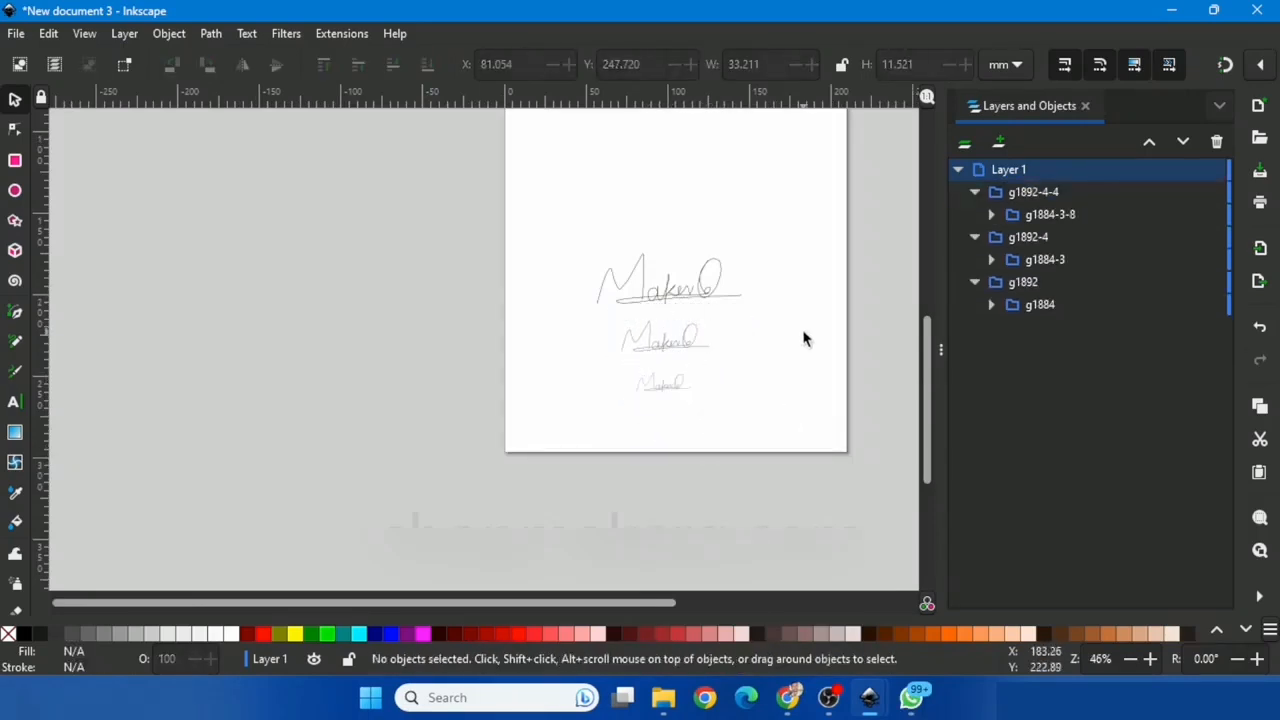
# Step: Plot one copy of the three signatures with AxiDraw Control
pyautogui.click(338, 35)
pyautogui.click(378, 125)
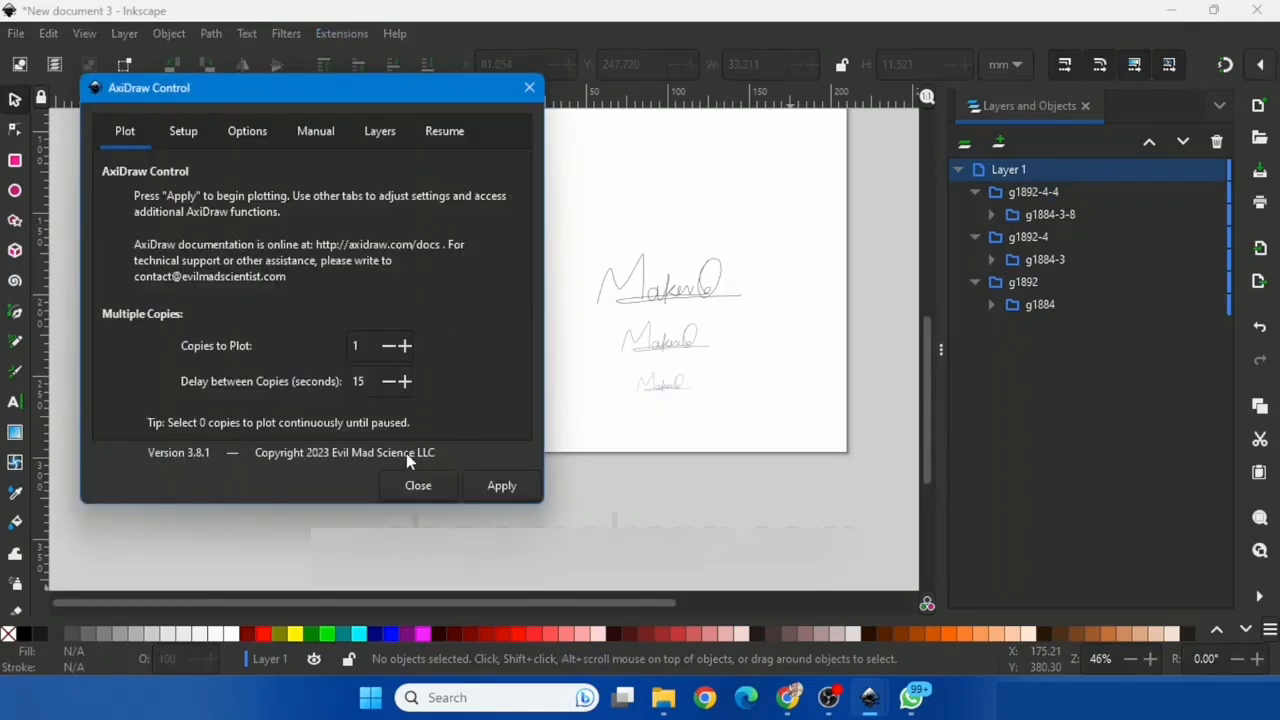
pyautogui.click(500, 486)
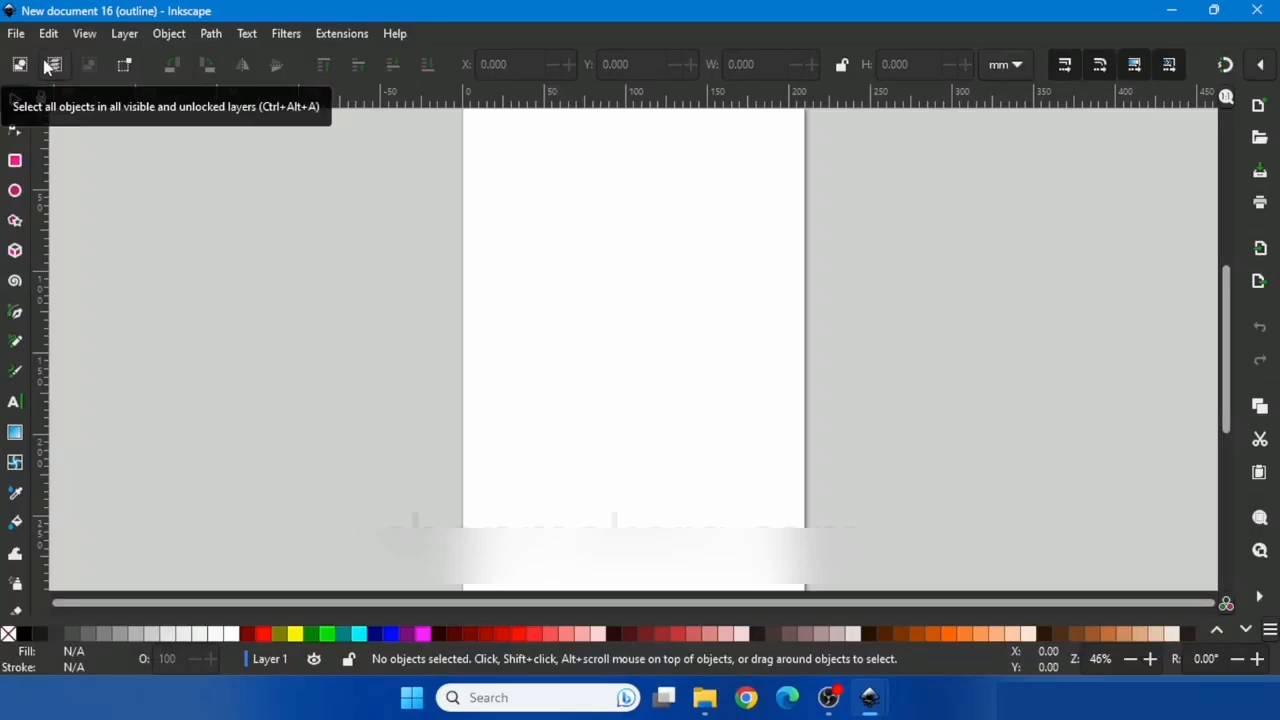
# Step: Create a text frame near the upper part of the page containing "MAKER Q"
pyautogui.click(13, 404)
pyautogui.scroll(-1, 558, 212)
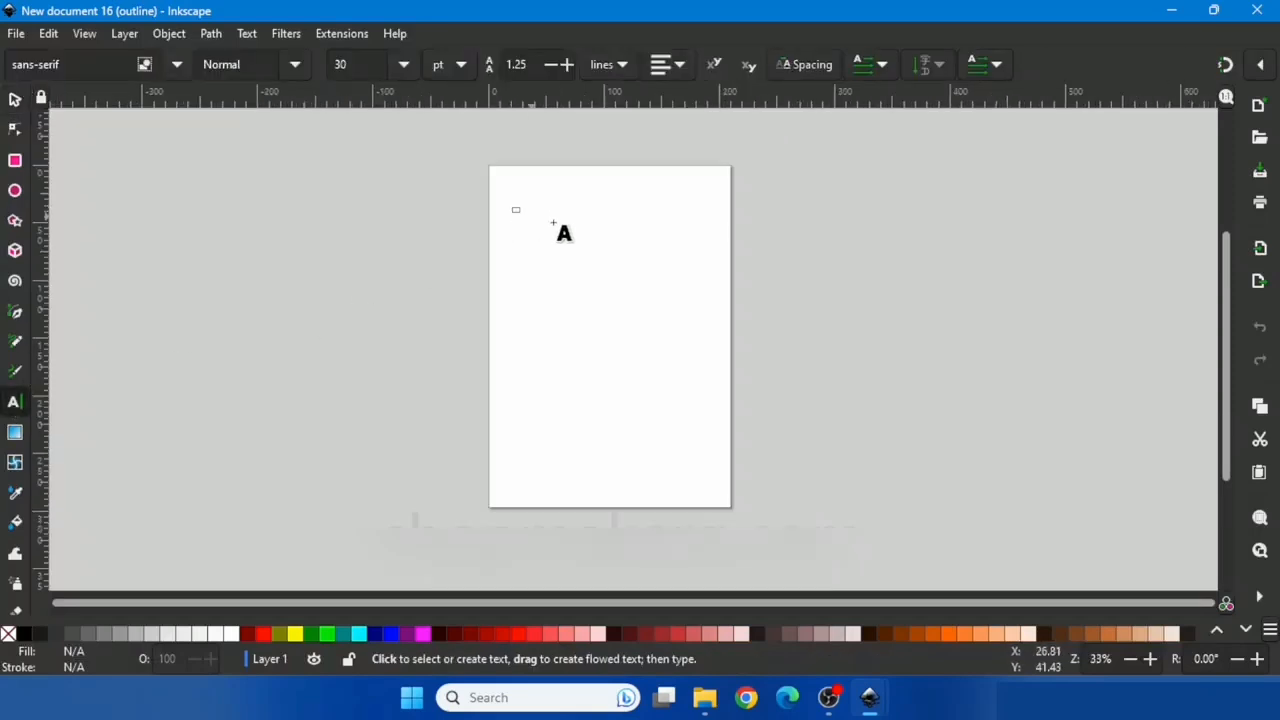
pyautogui.moveTo(690, 277); pyautogui.dragTo(695, 281)
pyautogui.write('MAKER Q')
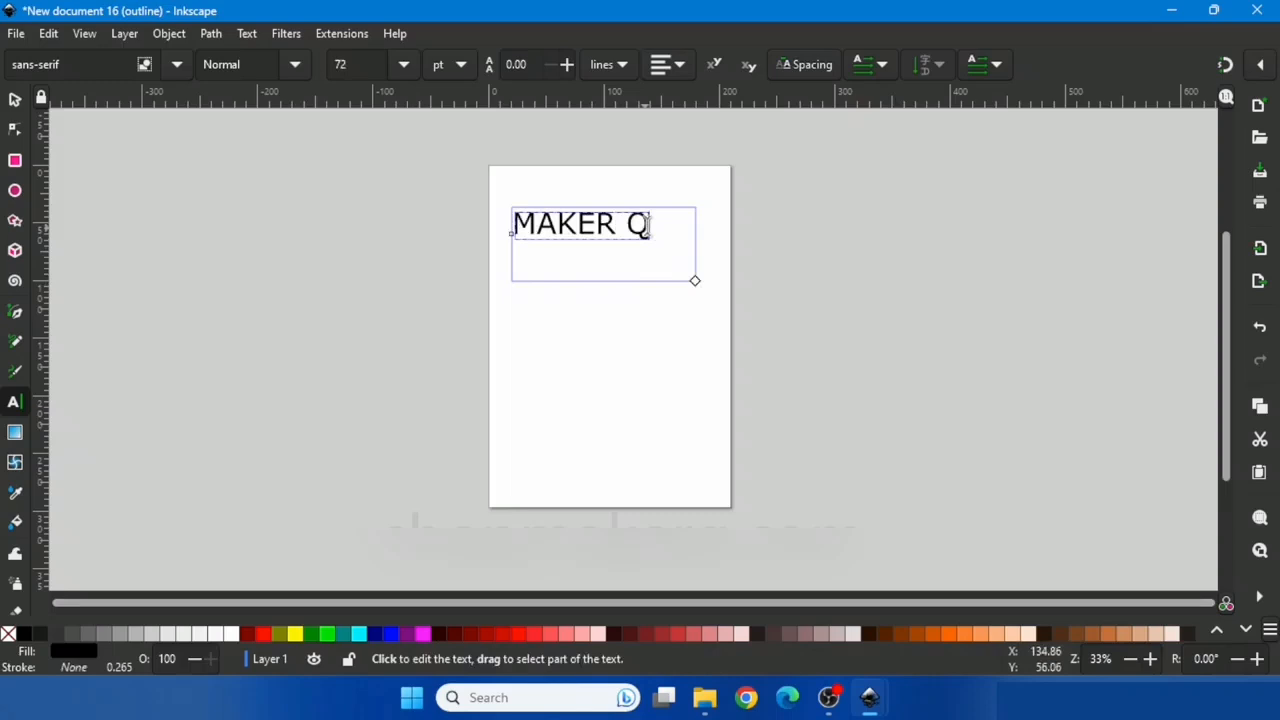
# Step: Format the MAKER Q text as 90 pt Bold and enlarge its frame so the whole text fits
pyautogui.moveTo(648, 224); pyautogui.dragTo(511, 225)
pyautogui.write('90')
pyautogui.press('Return')
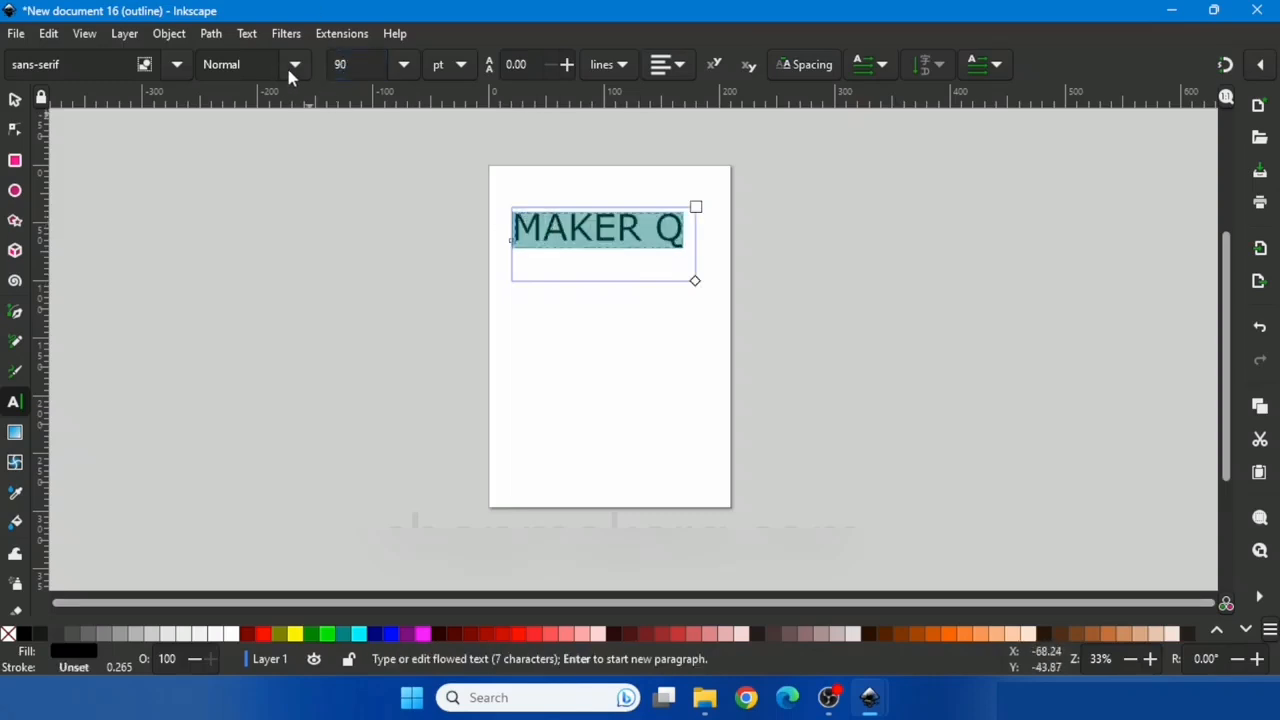
pyautogui.click(294, 64)
pyautogui.click(230, 152)
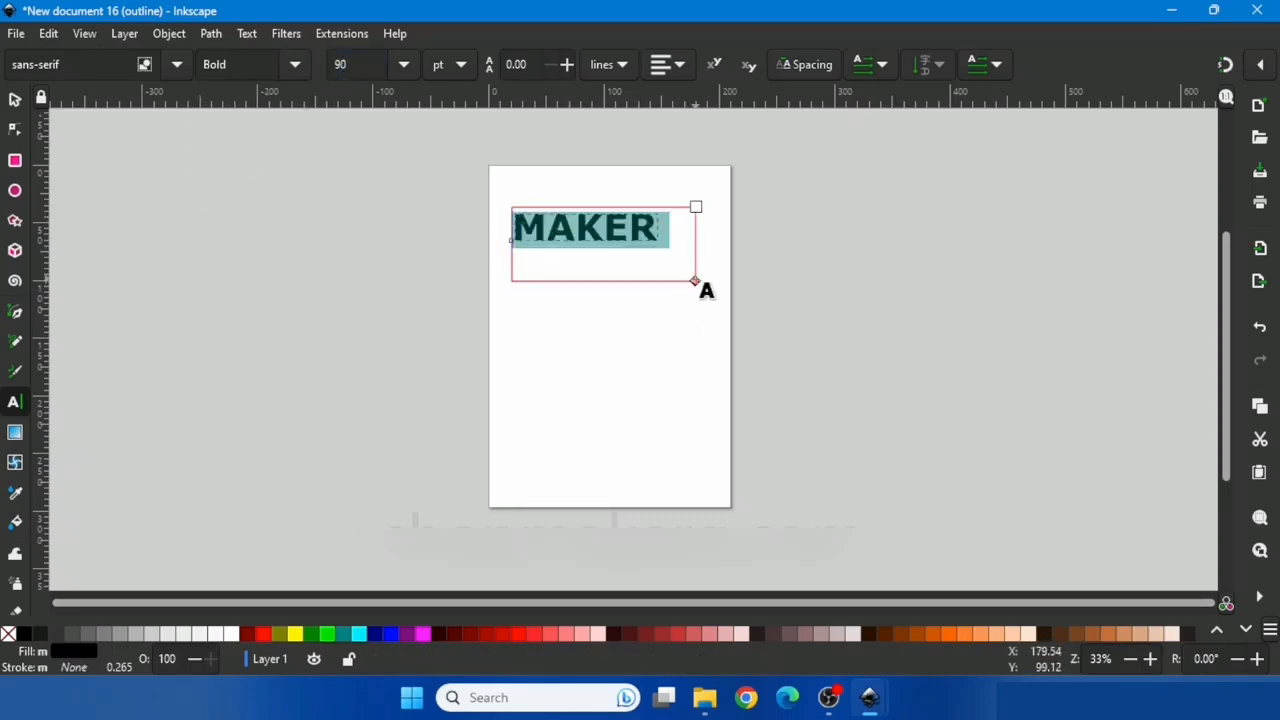
pyautogui.moveTo(696, 280); pyautogui.dragTo(712, 301)
# Step: Convert the MAKER Q text to paths and open AxiDraw Control for plotting it
pyautogui.click(15, 100)
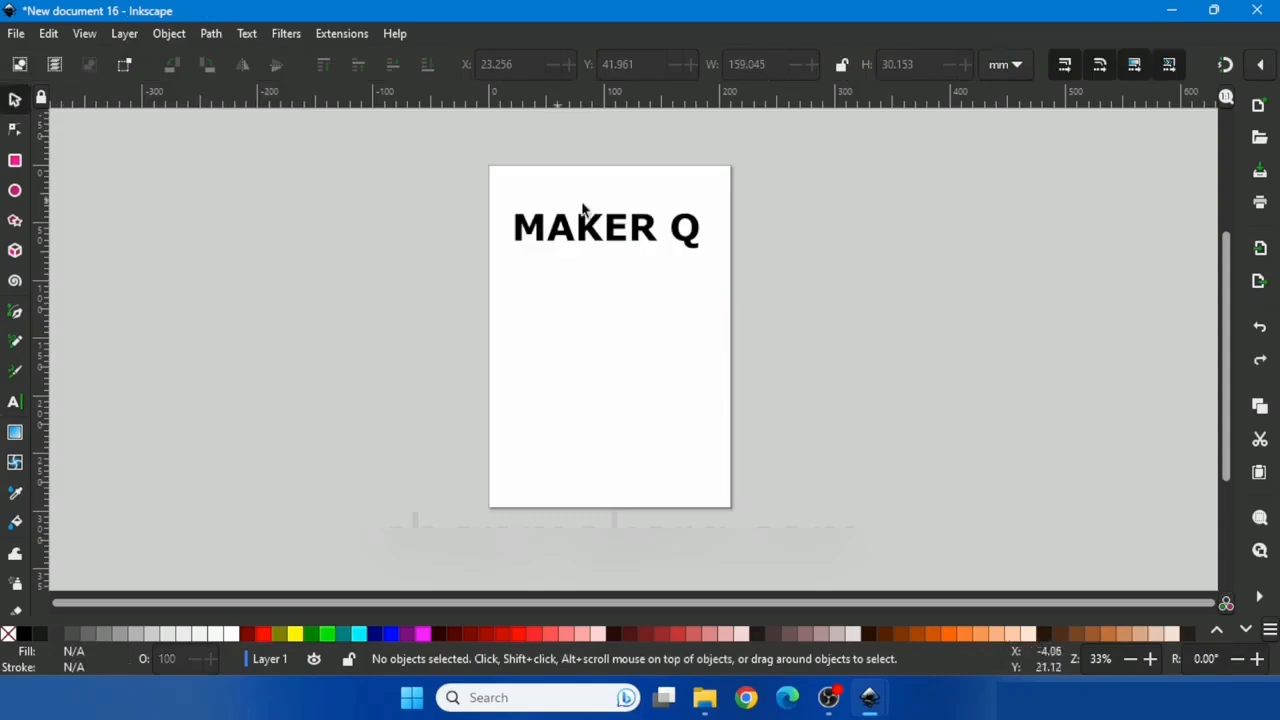
pyautogui.click(574, 240)
pyautogui.click(211, 34)
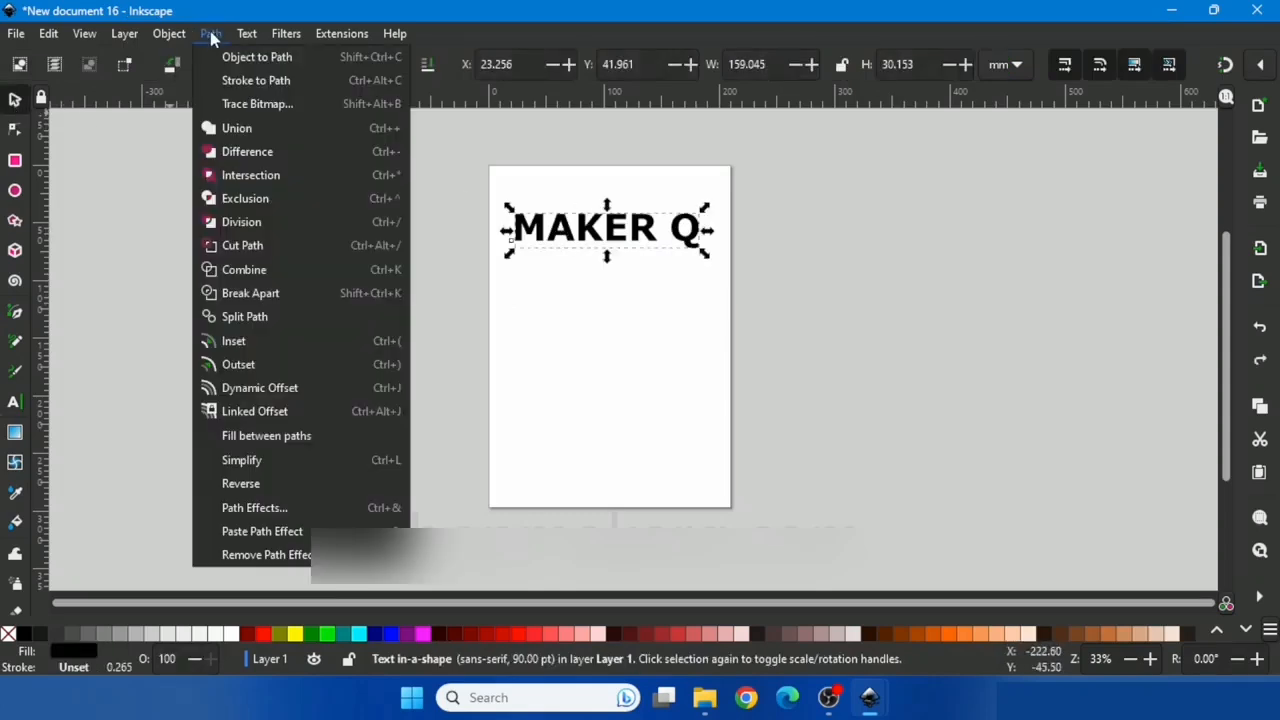
pyautogui.click(229, 62)
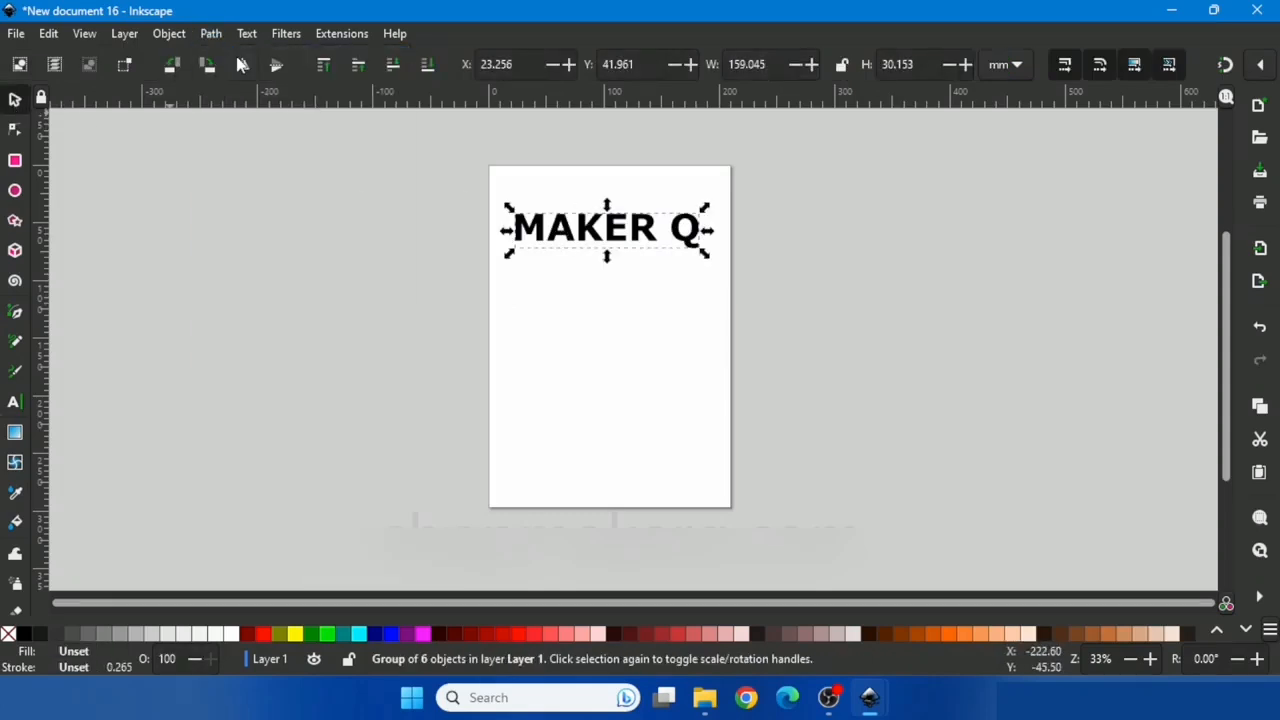
pyautogui.click(341, 33)
pyautogui.click(383, 130)
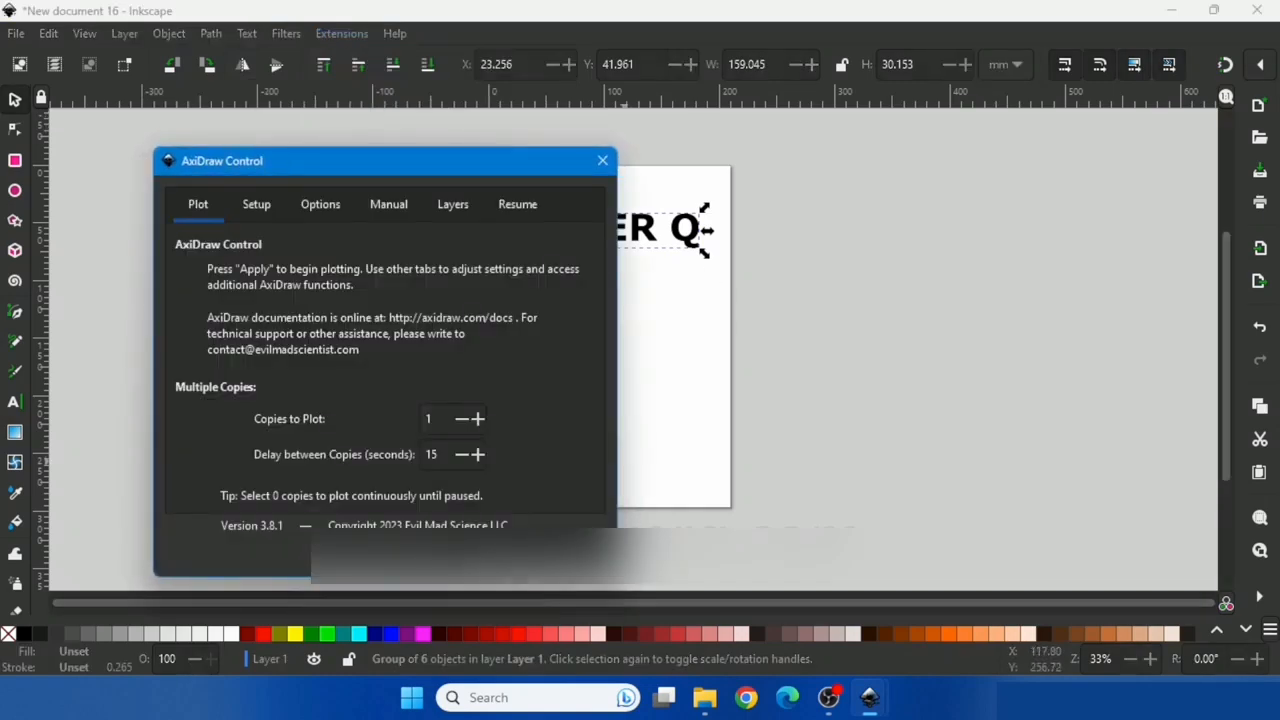
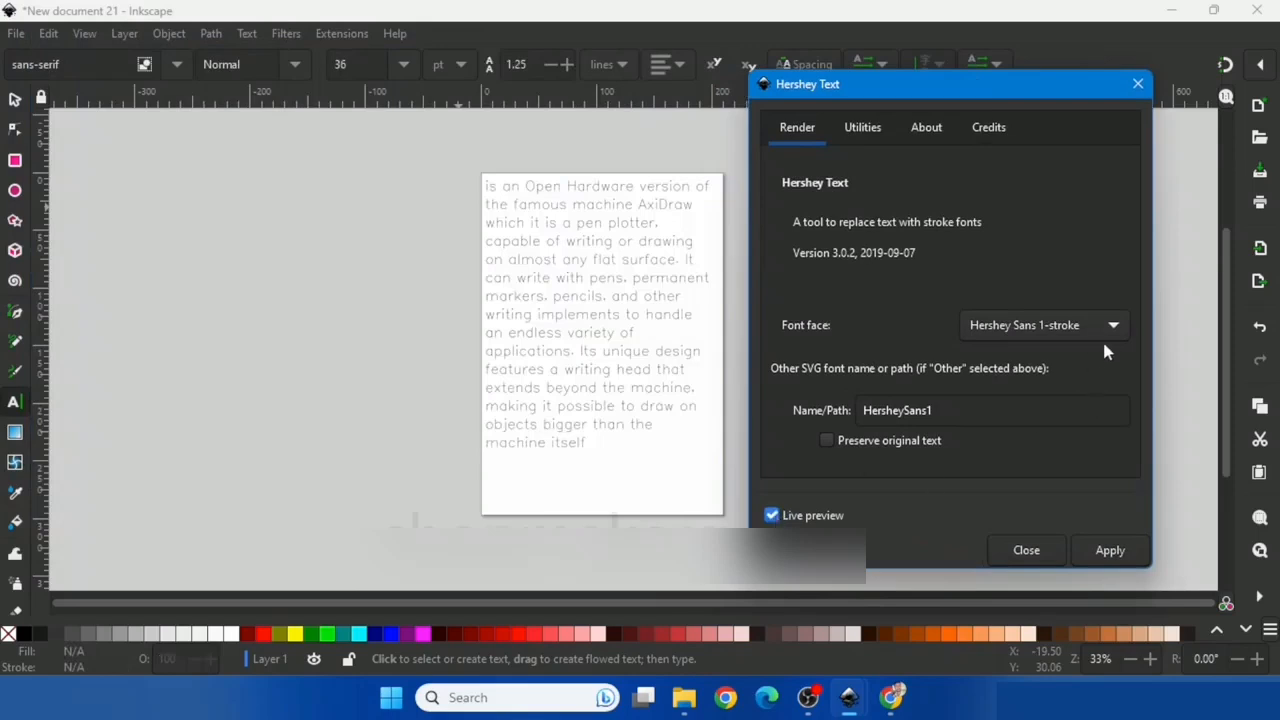
# Step: Render the paragraph text in the Hershey Script 1-stroke font with Hershey Text
pyautogui.click(1105, 330)
pyautogui.scroll(-4, 1088, 451)
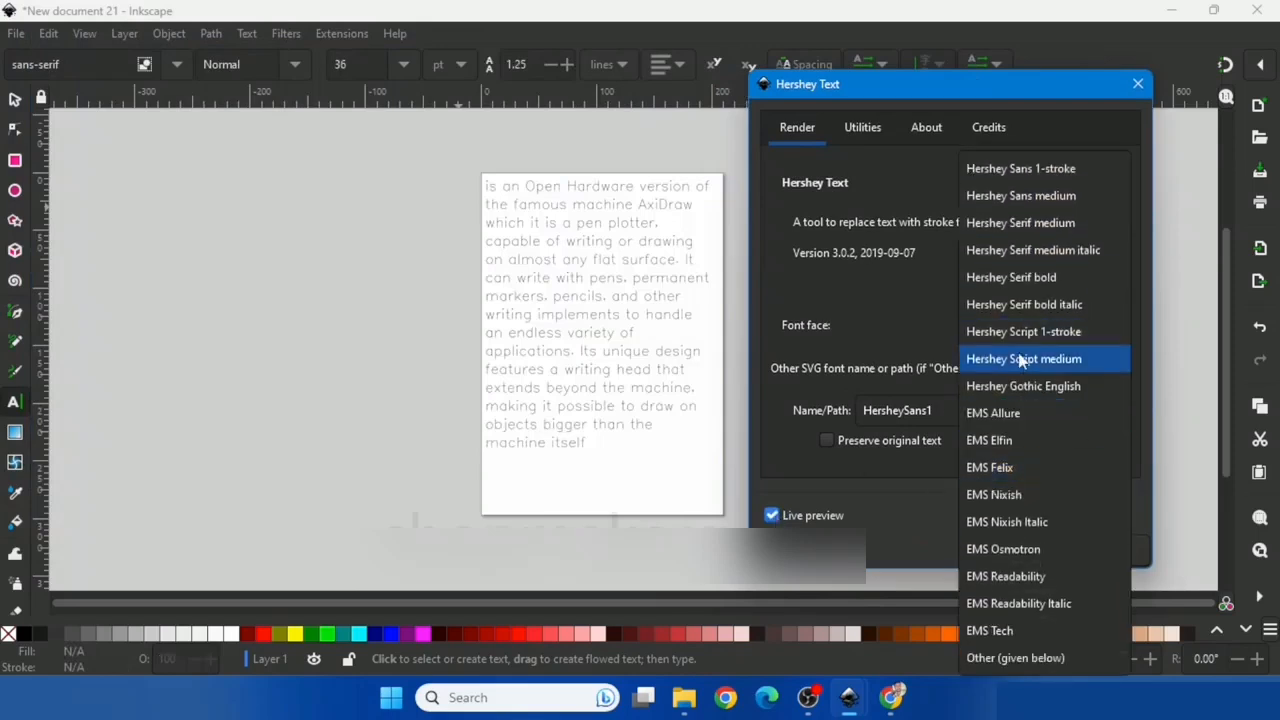
pyautogui.click(1035, 333)
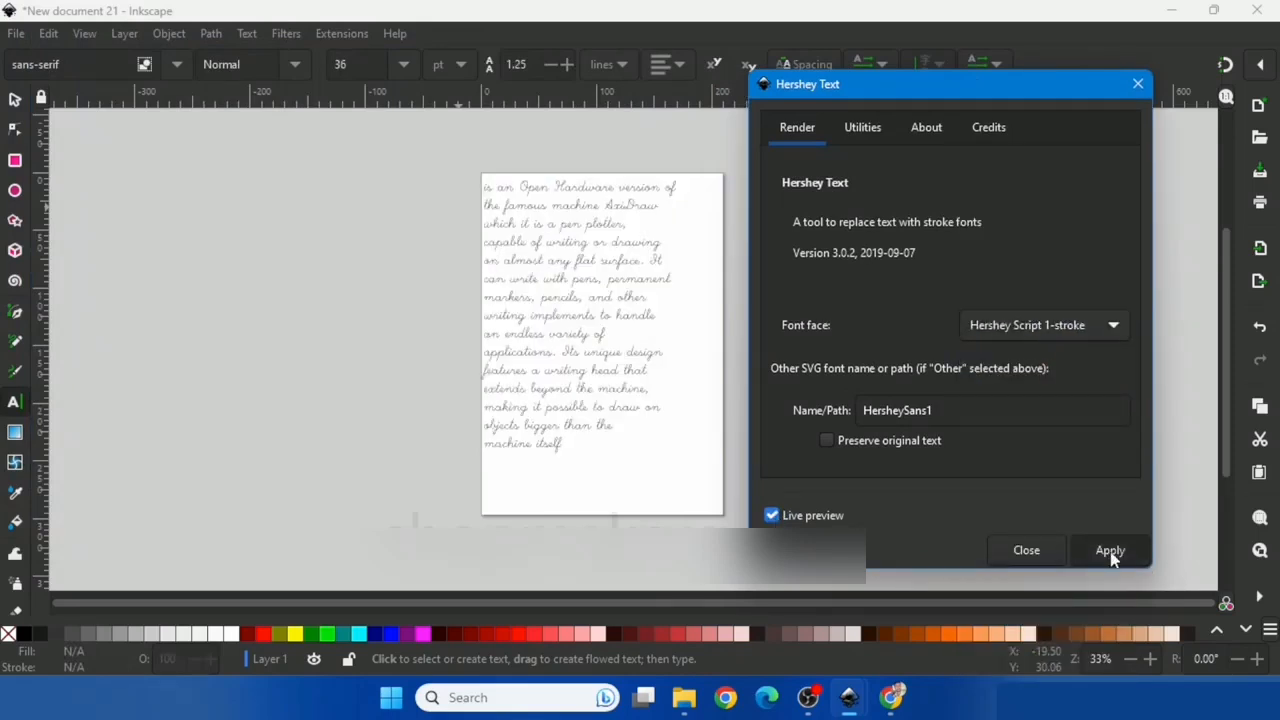
pyautogui.click(1027, 551)
# Step: Move the script paragraph down and to the right to centre it on the page, and open AxiDraw Control
pyautogui.click(15, 99)
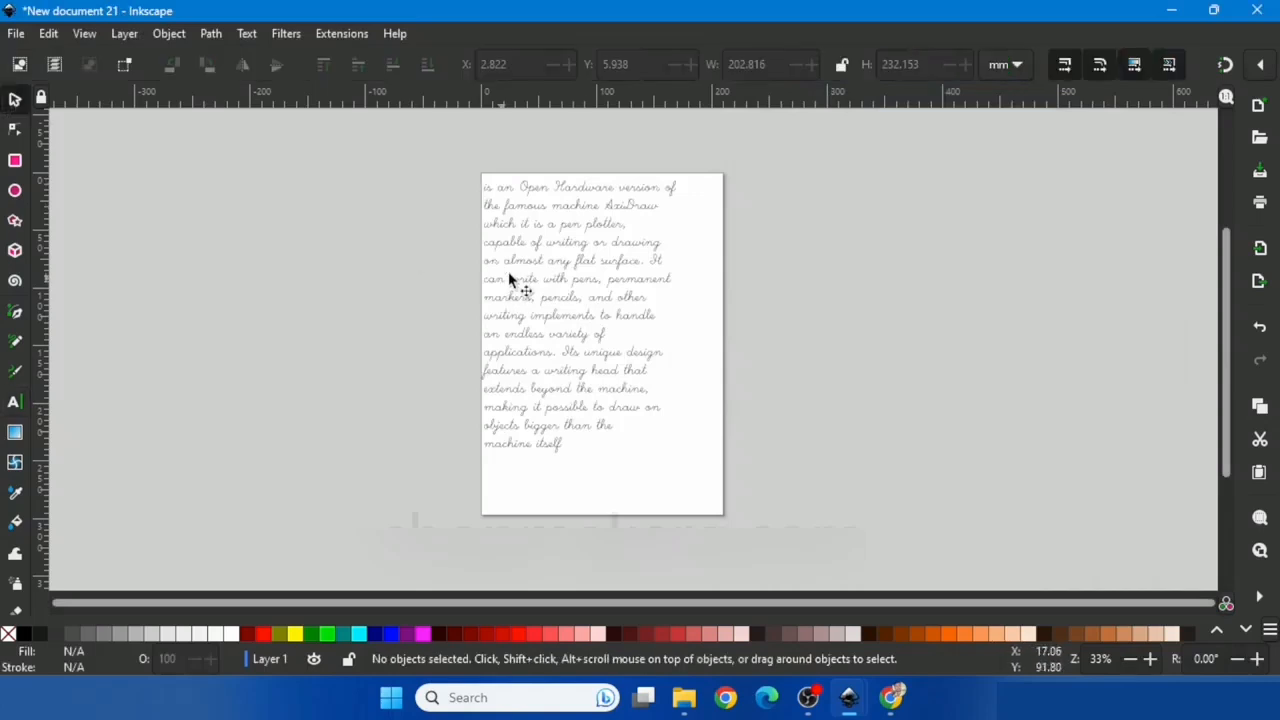
pyautogui.moveTo(508, 271); pyautogui.dragTo(540, 293)
pyautogui.click(350, 31)
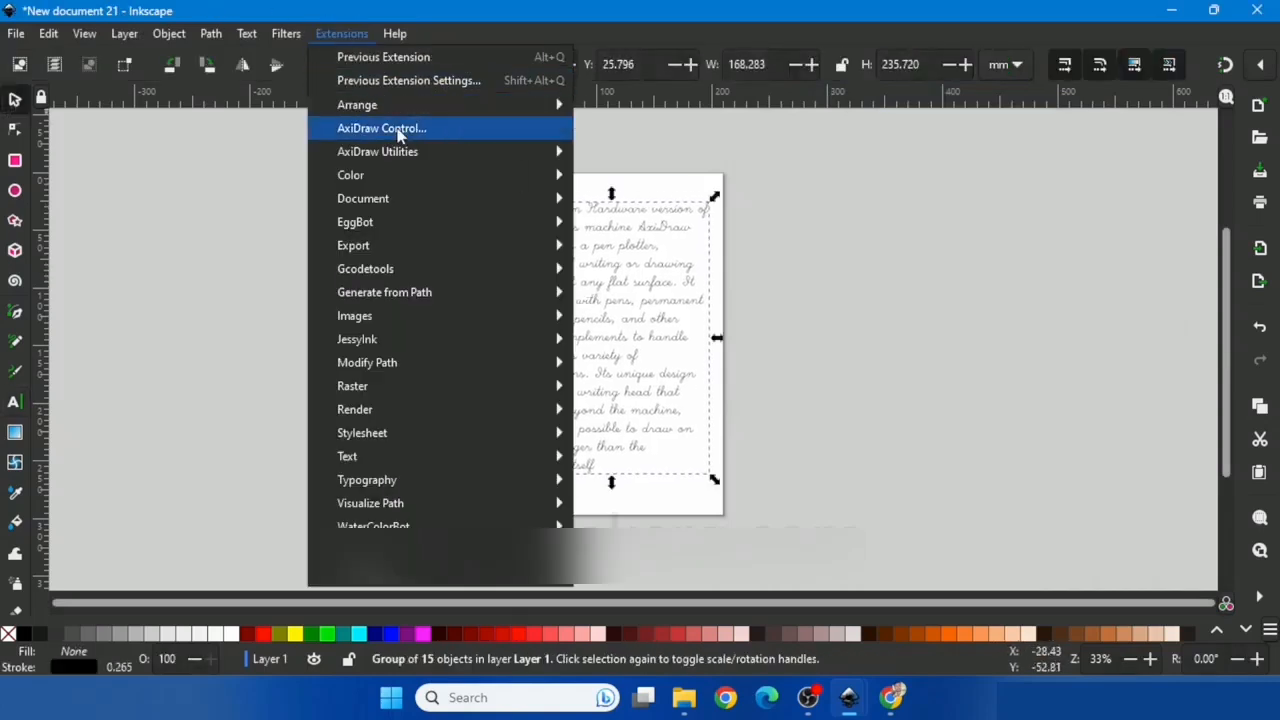
pyautogui.click(395, 127)
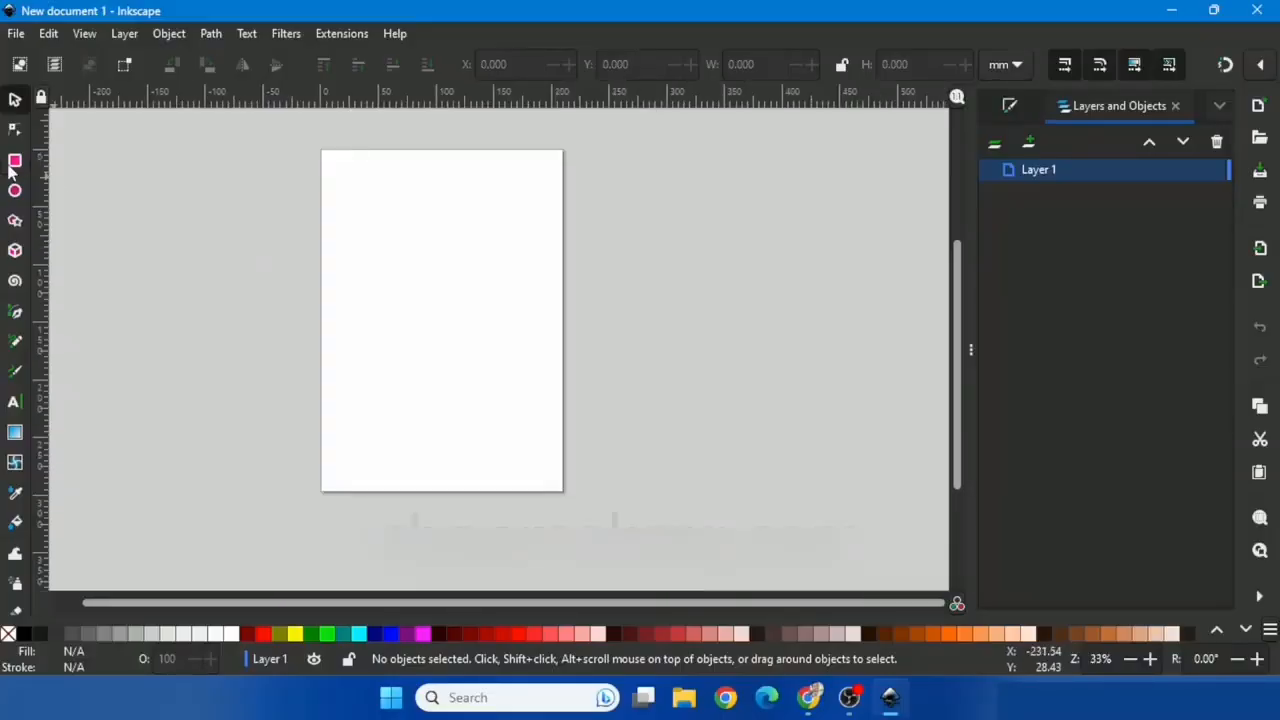
# Step: Draw a rectangle about 183 by 259 mm inside the page edges of the new document as a border
pyautogui.click(14, 162)
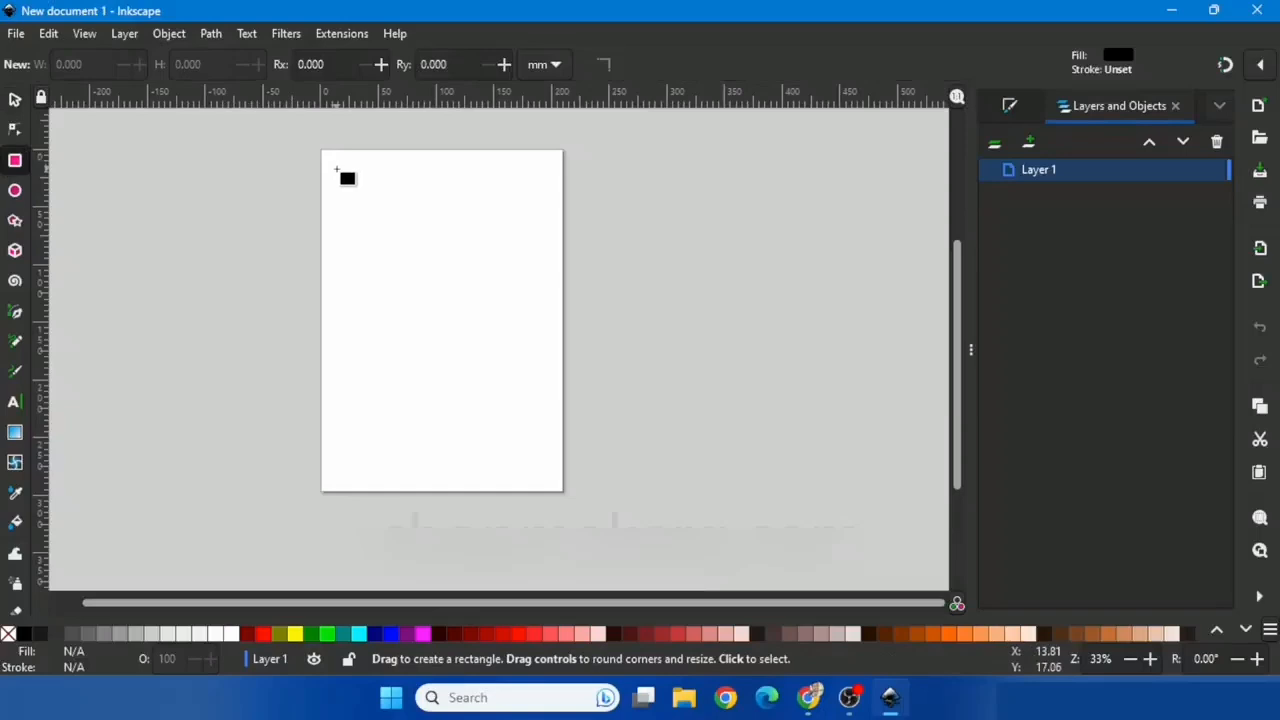
pyautogui.moveTo(337, 169); pyautogui.dragTo(547, 467)
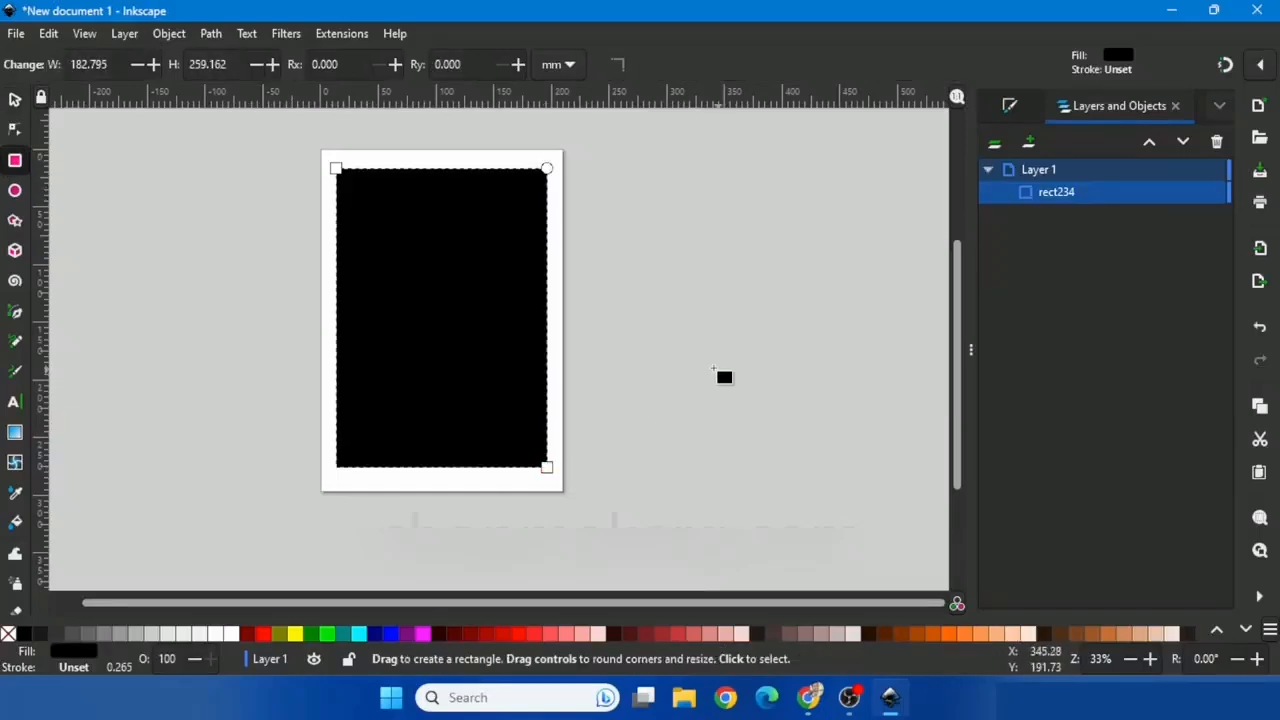
pyautogui.click(14, 102)
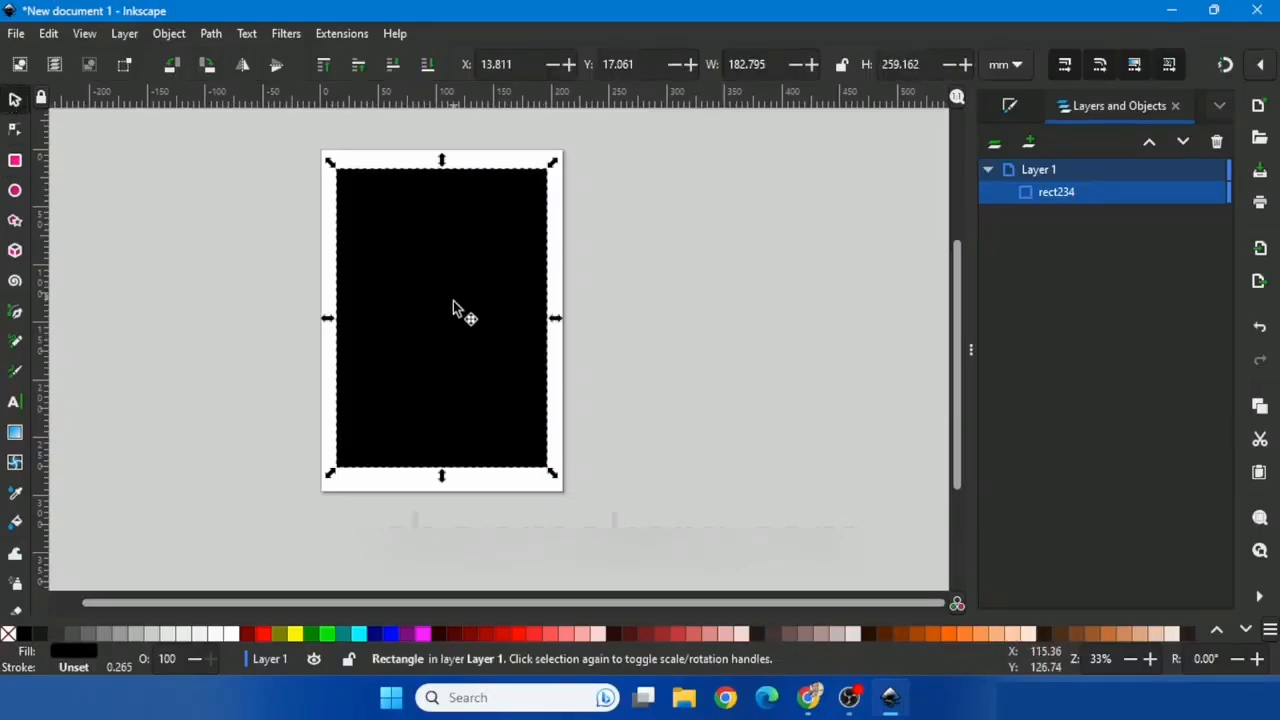
# Step: Remove the border rectangle's fill and give it a flat black stroke
pyautogui.click(75, 652)
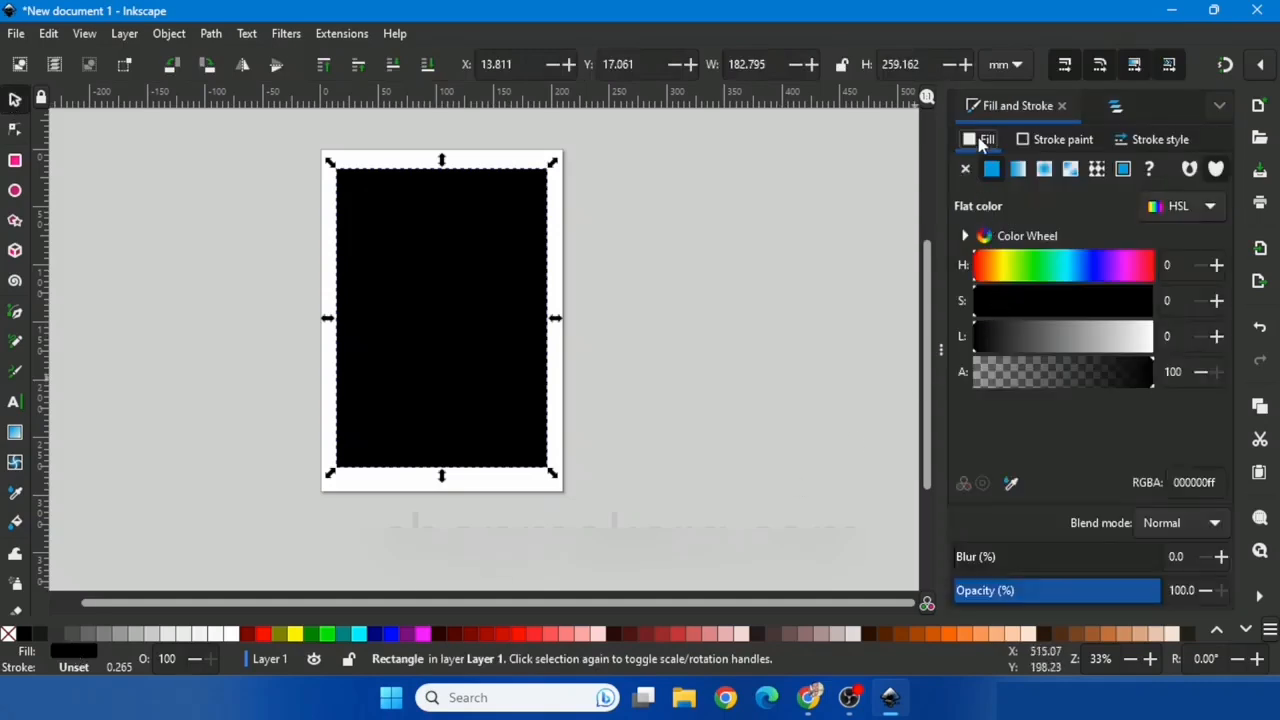
pyautogui.click(966, 172)
pyautogui.click(1040, 142)
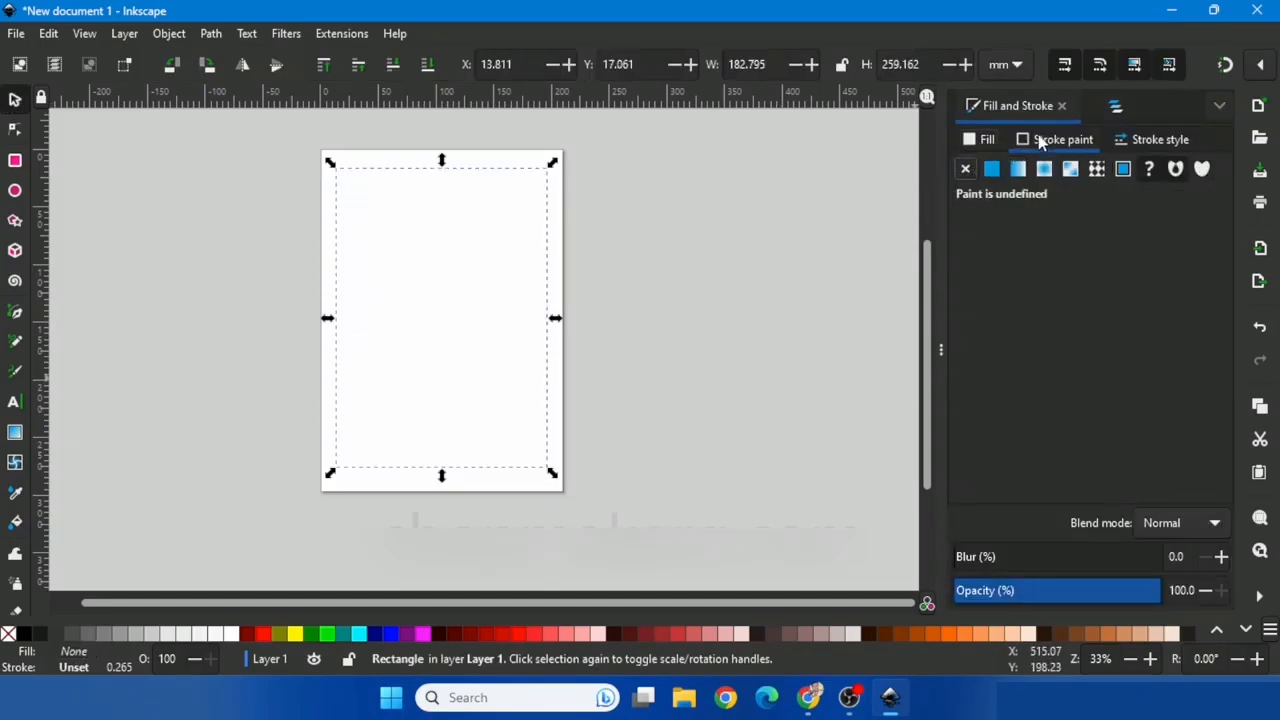
pyautogui.click(991, 170)
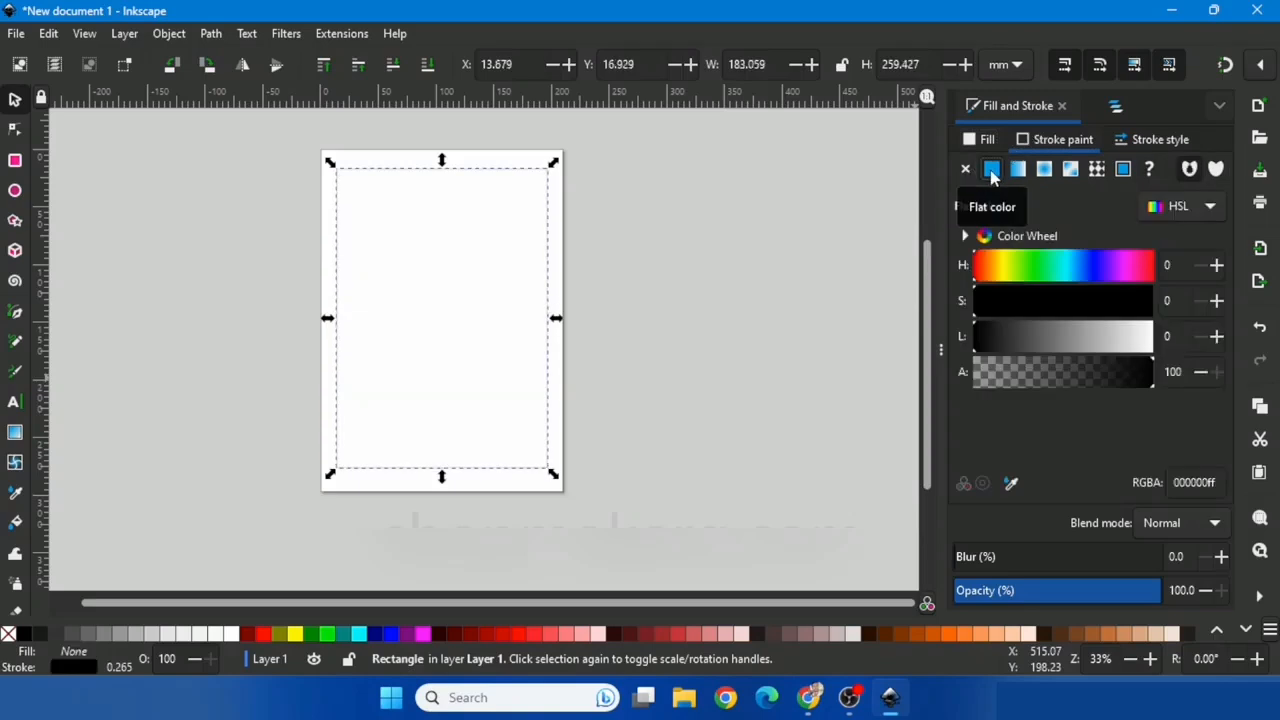
pyautogui.click(176, 165)
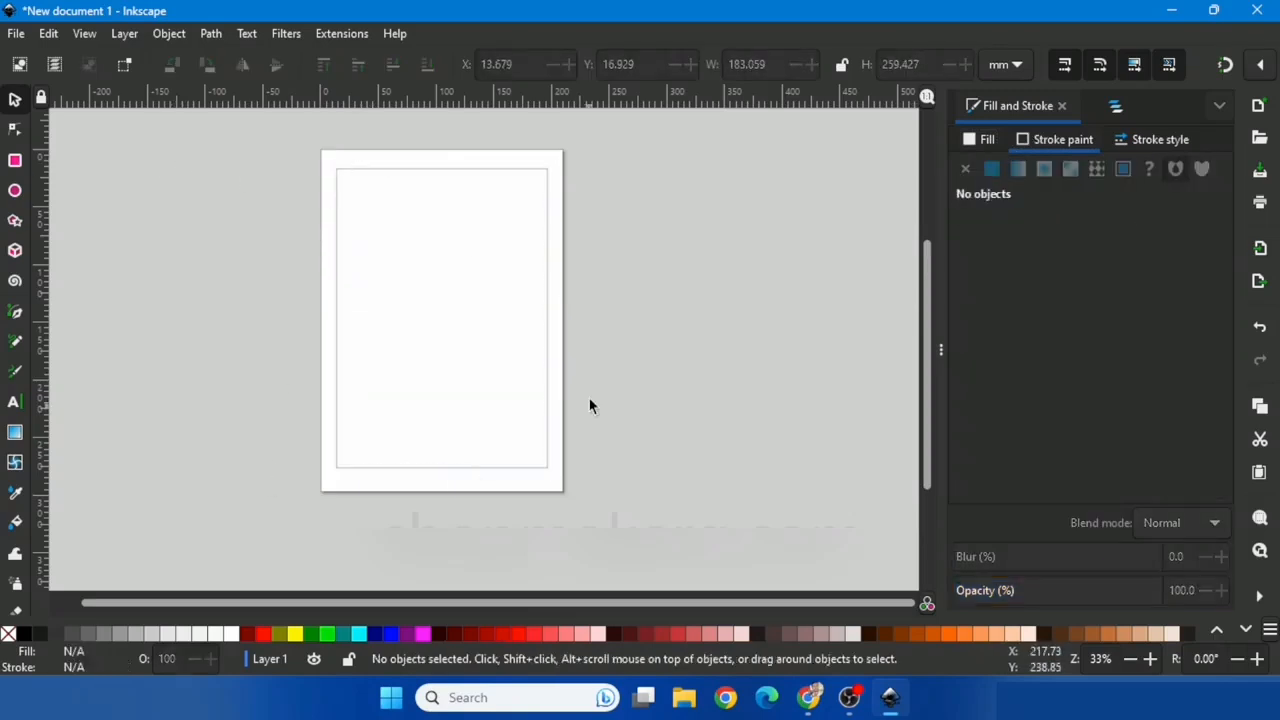
# Step: Draw a straight horizontal header line about 183 mm long across the upper part of the border rectangle
pyautogui.click(15, 312)
pyautogui.scroll(2, 237, 290)
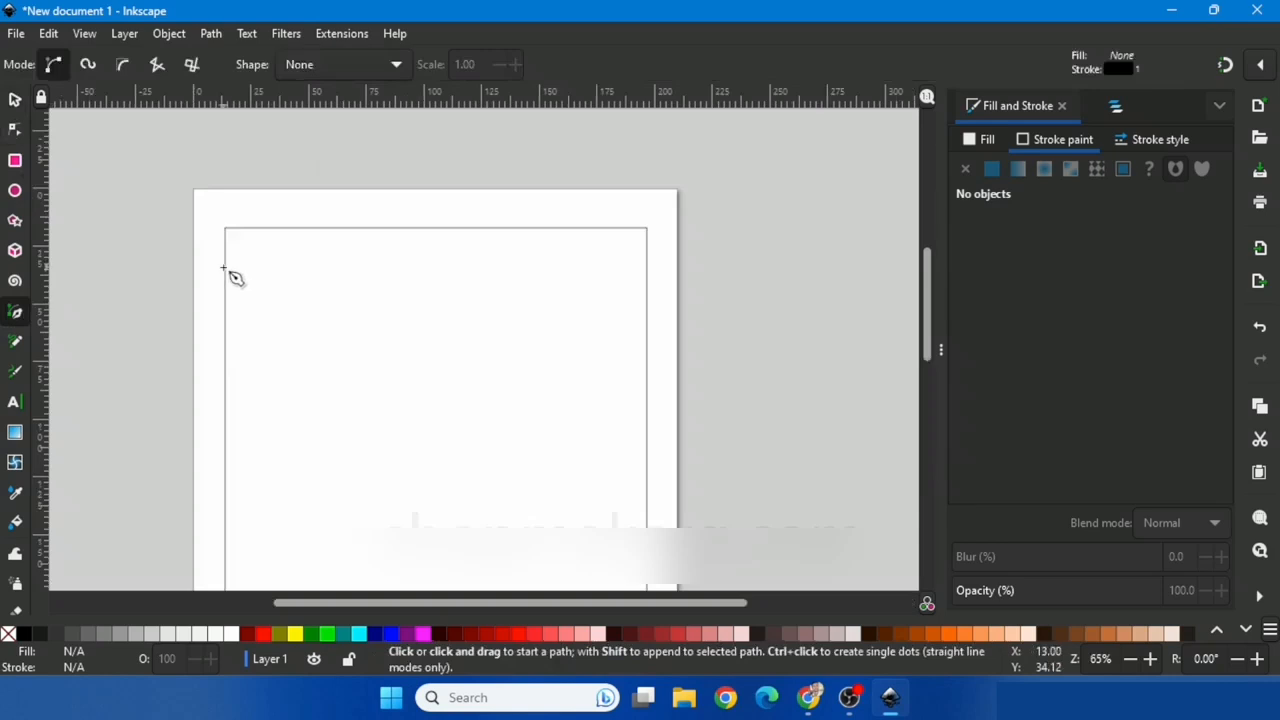
pyautogui.click(223, 267)
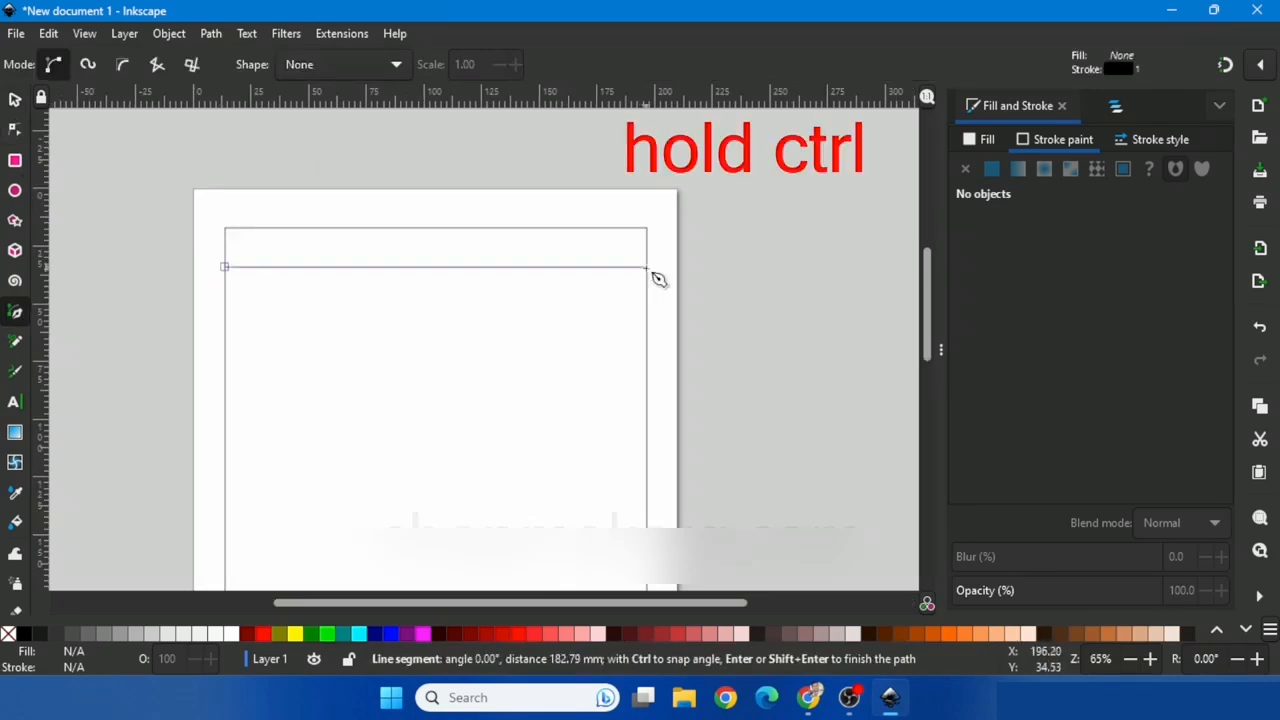
pyautogui.doubleClick(652, 271)
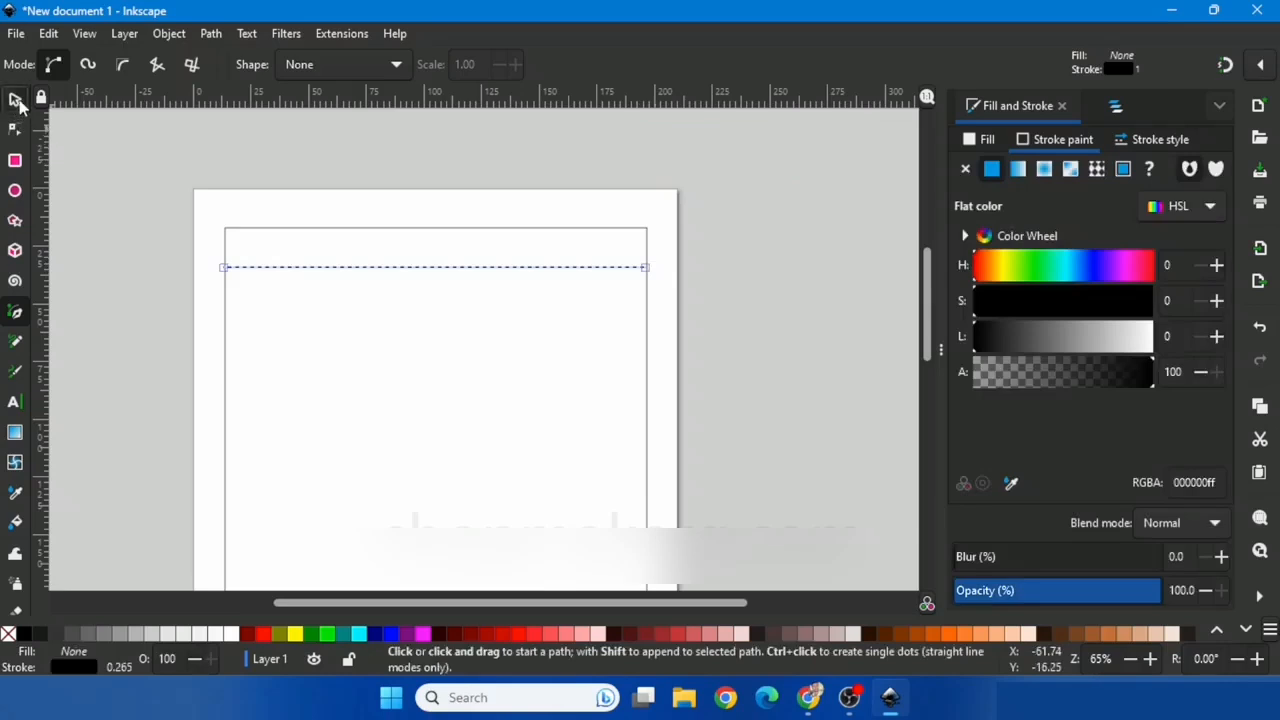
# Step: Adjust both ends of the header line so they meet the border rectangle's left and right sides
pyautogui.click(17, 100)
pyautogui.click(170, 220)
pyautogui.scroll(7, 225, 267)
pyautogui.click(226, 268)
pyautogui.moveTo(207, 268); pyautogui.dragTo(224, 268)
pyautogui.scroll(-7, 180, 286)
pyautogui.scroll(9, 655, 271)
pyautogui.moveTo(434, 187); pyautogui.dragTo(457, 190)
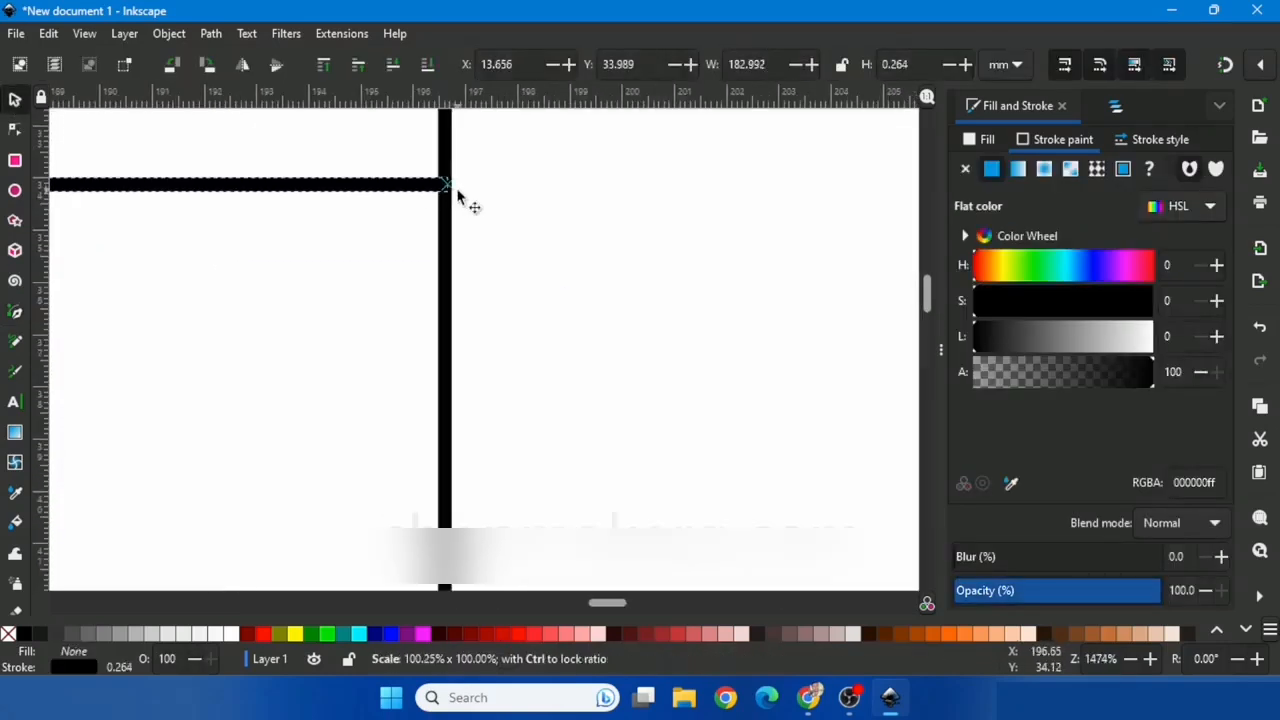
pyautogui.scroll(-11, 530, 245)
pyautogui.click(231, 285)
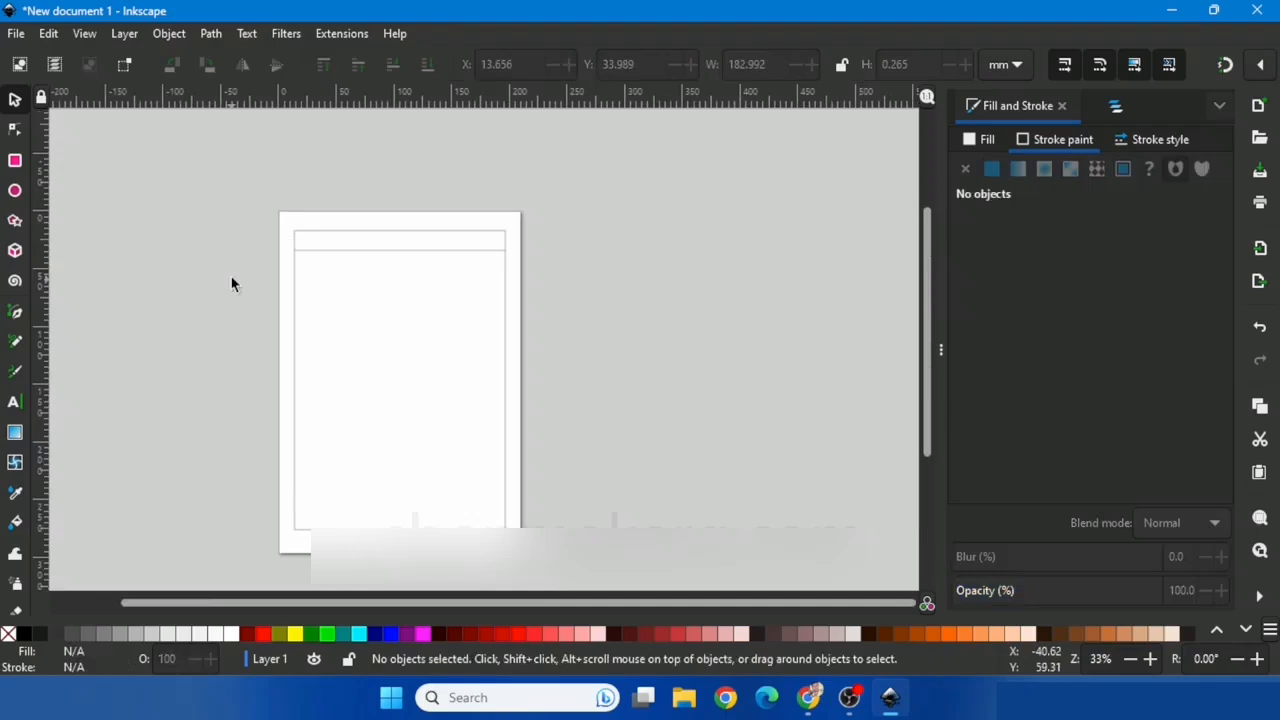
# Step: Save the bordered page as a template named "border"
pyautogui.click(14, 35)
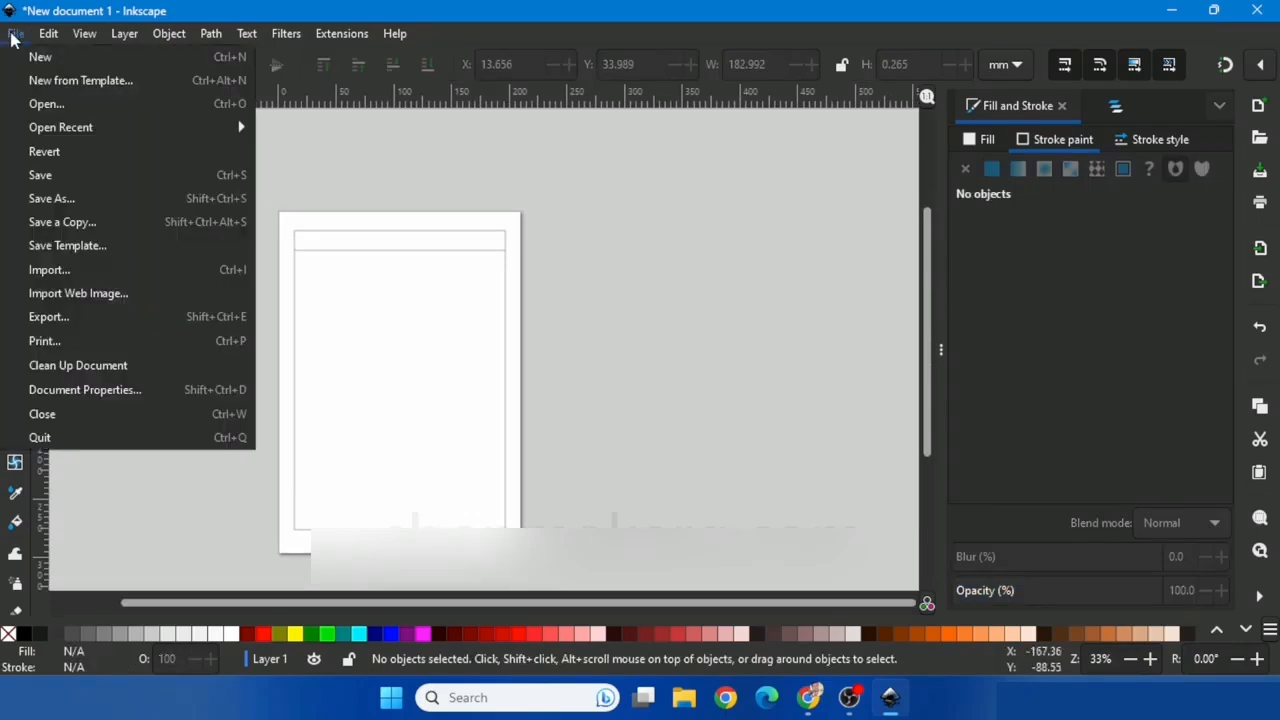
pyautogui.click(72, 245)
pyautogui.write('border')
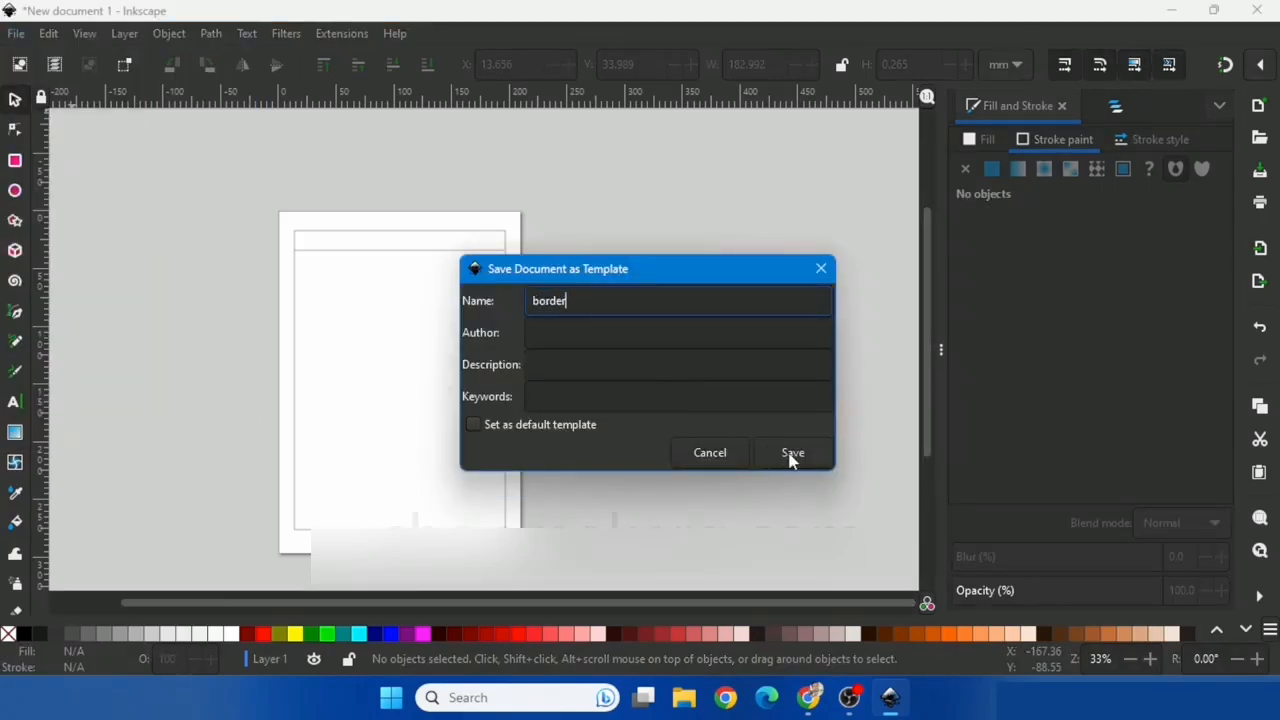
pyautogui.click(792, 453)
# Step: Create a new document from the "border" template
pyautogui.click(16, 33)
pyautogui.click(40, 58)
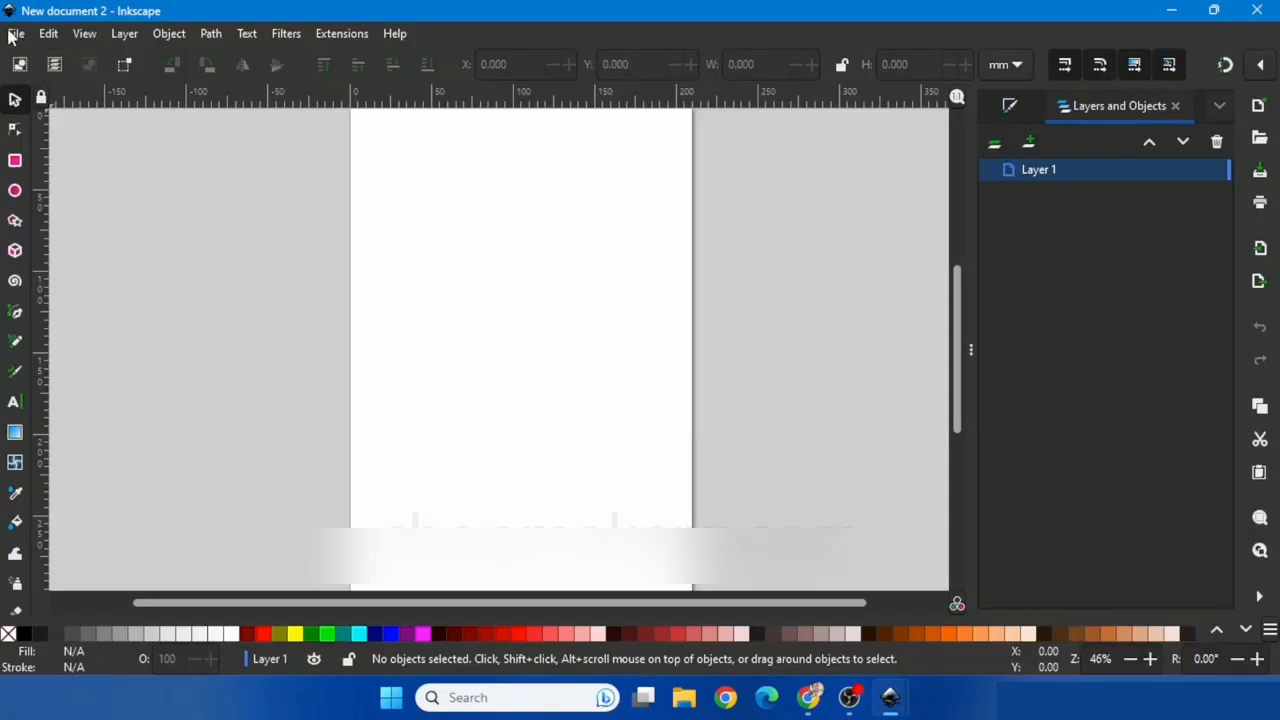
pyautogui.click(14, 33)
pyautogui.click(107, 79)
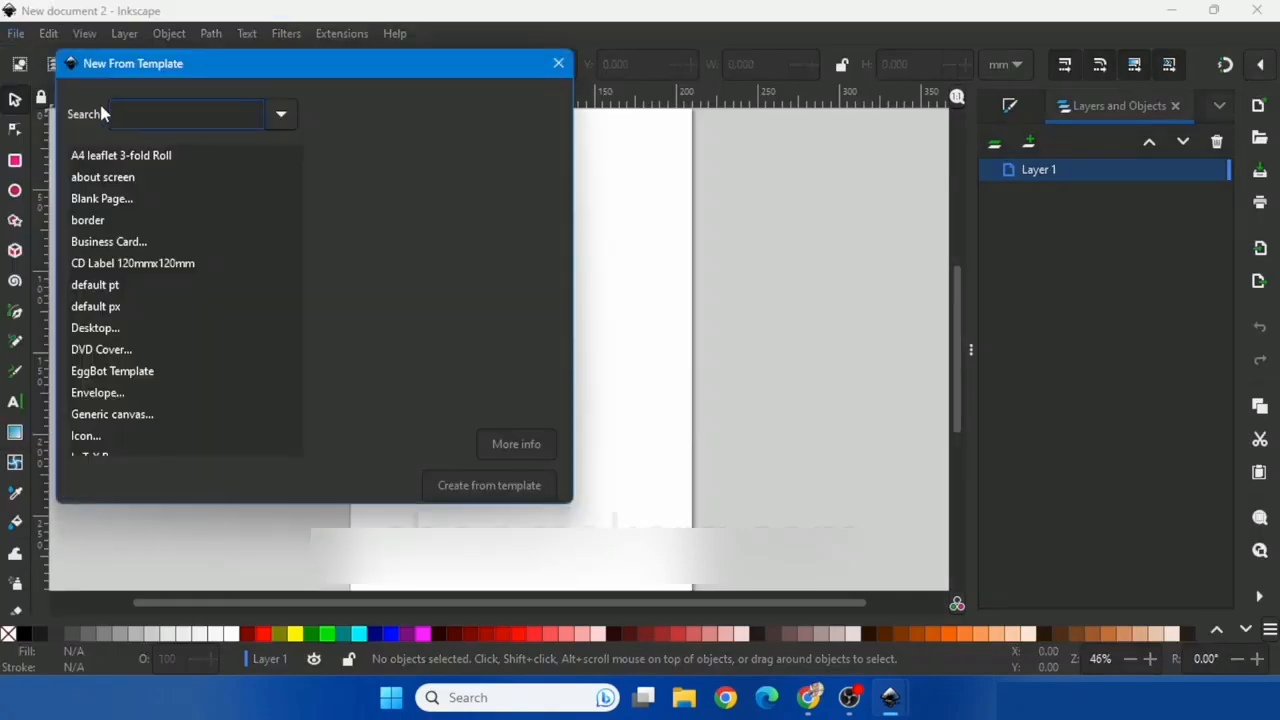
pyautogui.click(88, 221)
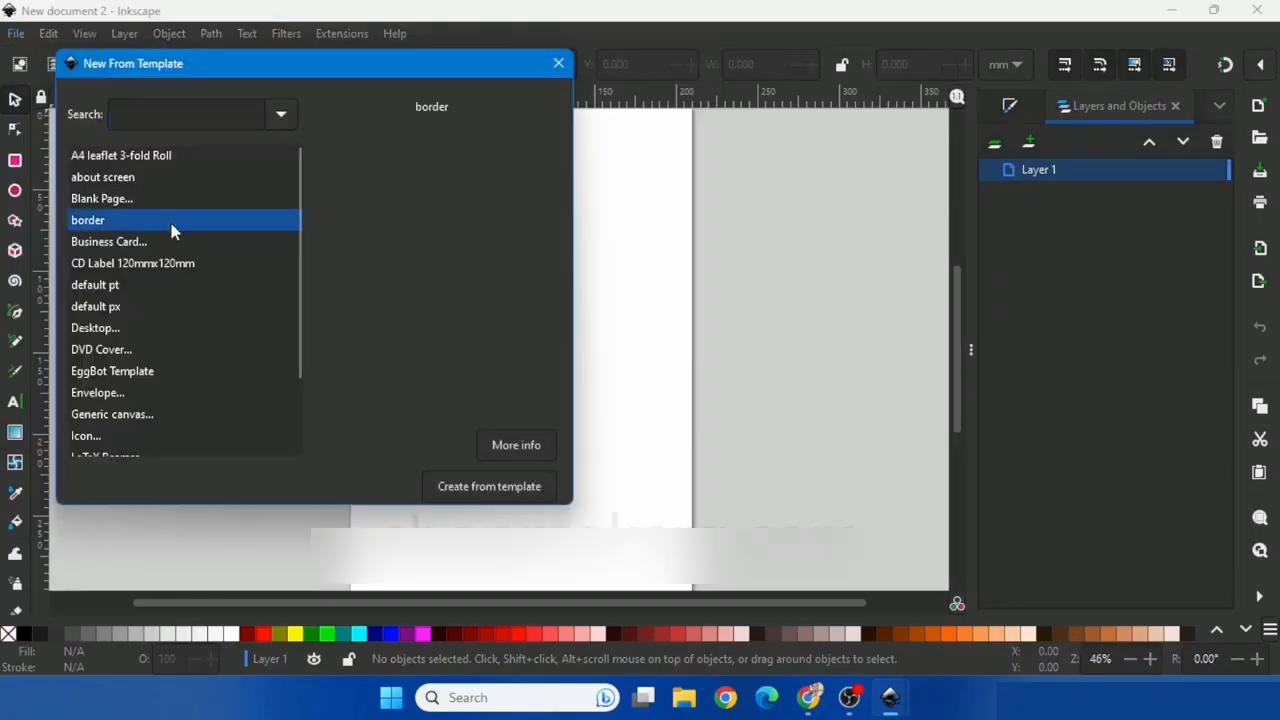
pyautogui.doubleClick(171, 229)
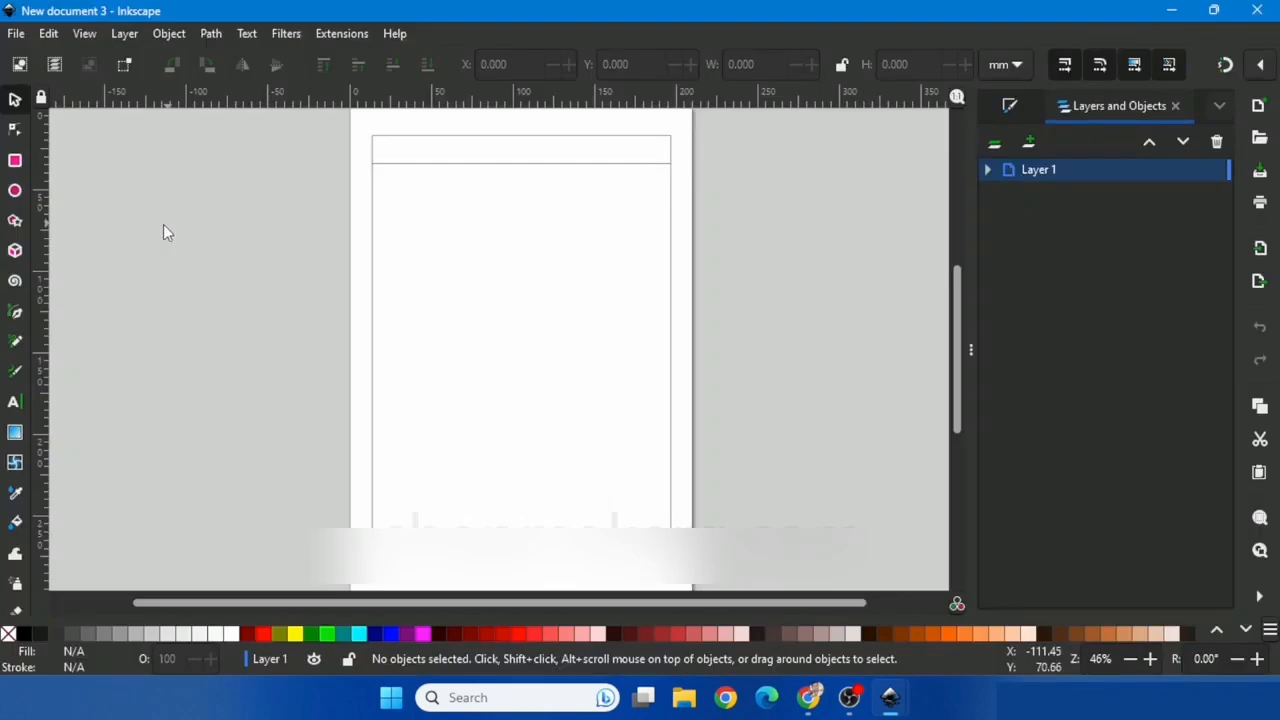
pyautogui.keyDown('ctrl'); pyautogui.scroll(-1, 470, 300); pyautogui.keyUp('ctrl')
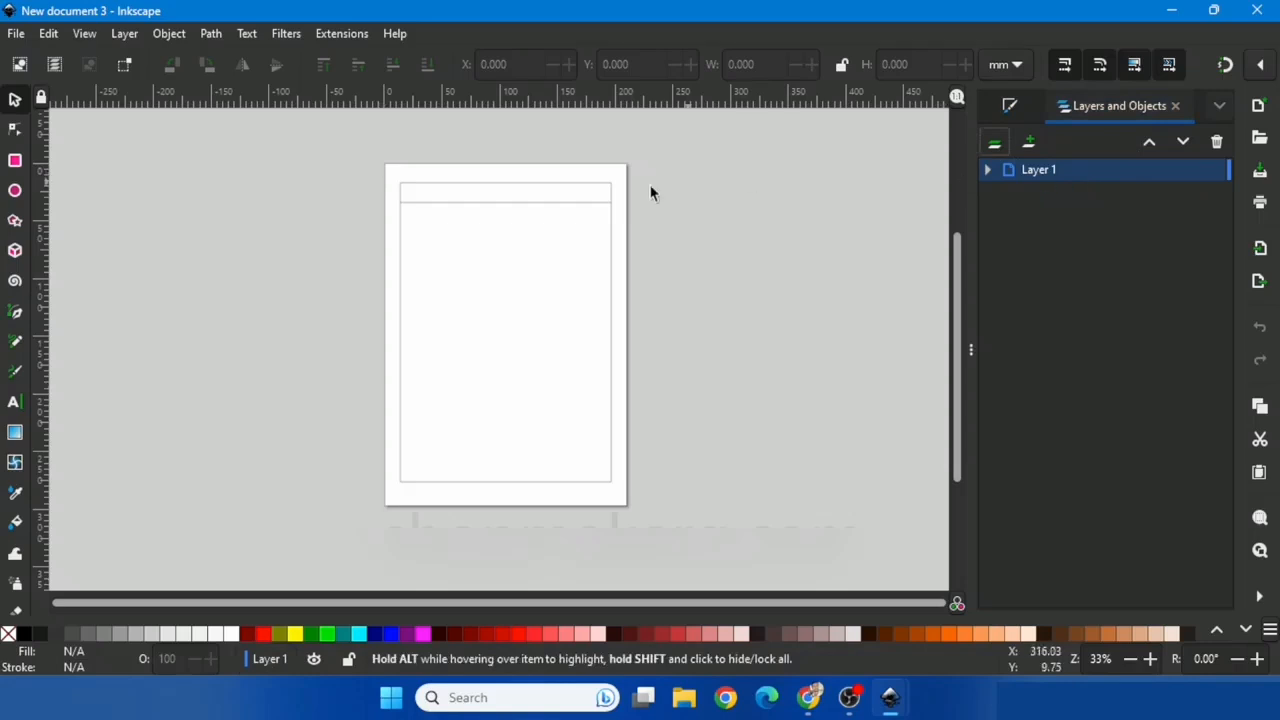
# Step: Toggle Layer 1's visibility off and on, and add Layer 2 above it for the title
pyautogui.click(1191, 170)
pyautogui.click(1191, 171)
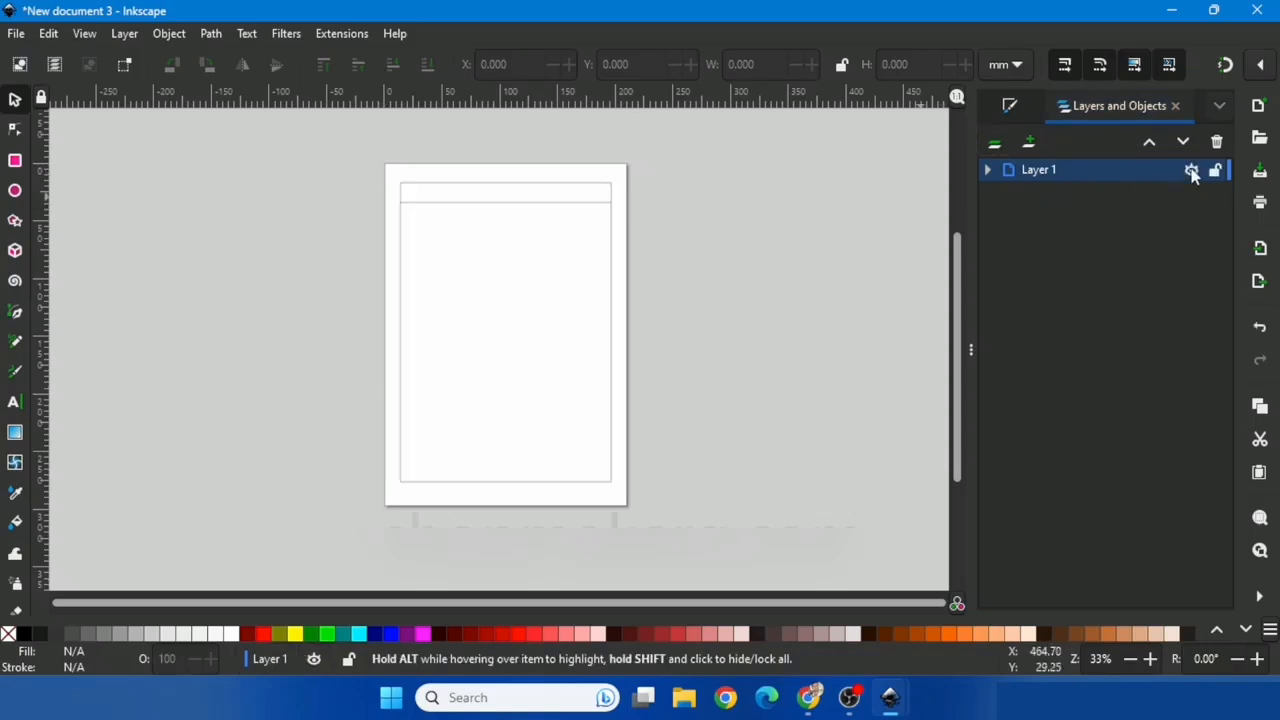
pyautogui.click(1029, 140)
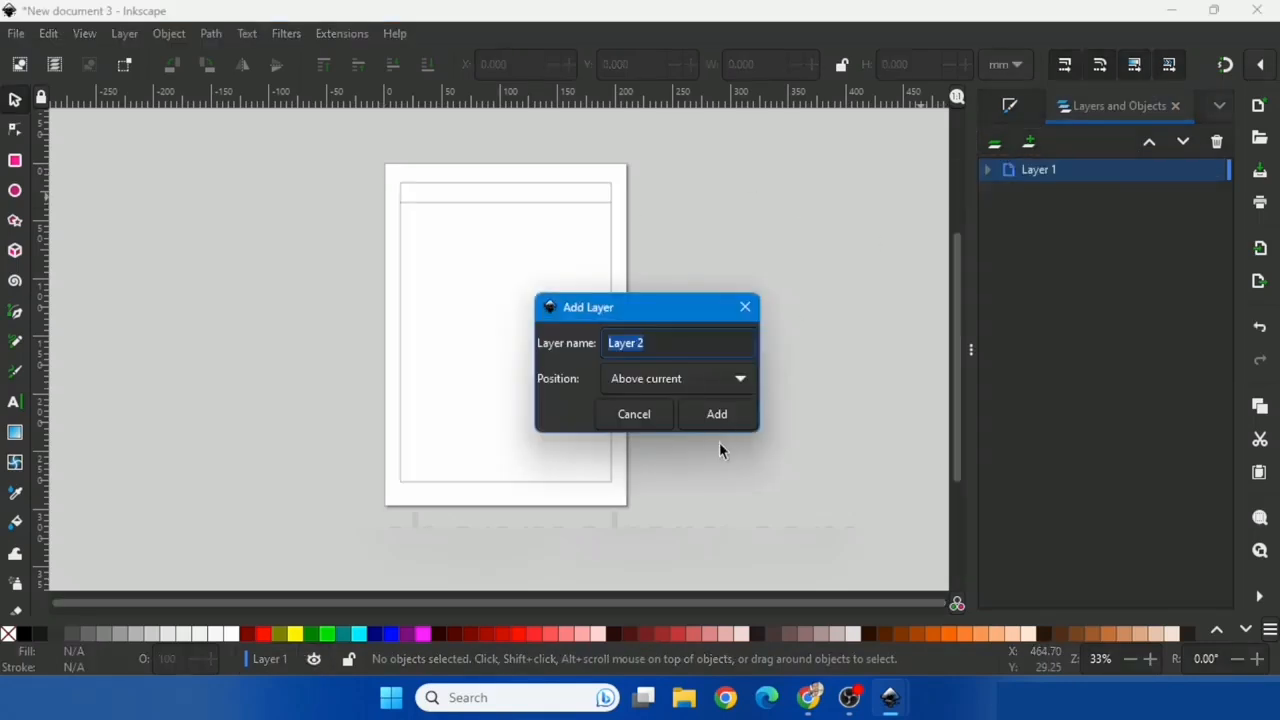
pyautogui.click(715, 425)
pyautogui.click(1034, 177)
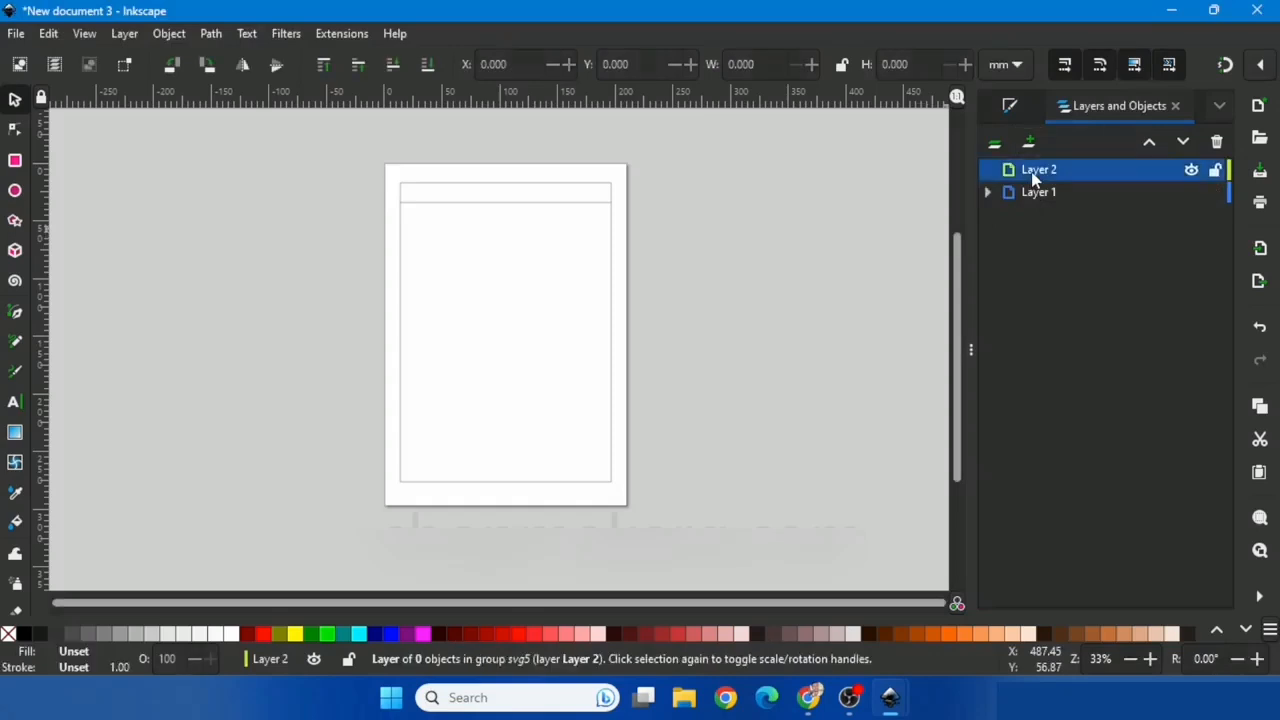
# Step: Create a text frame inside the border's header strip containing "MAKER Q"
pyautogui.click(15, 402)
pyautogui.scroll(3, 435, 185)
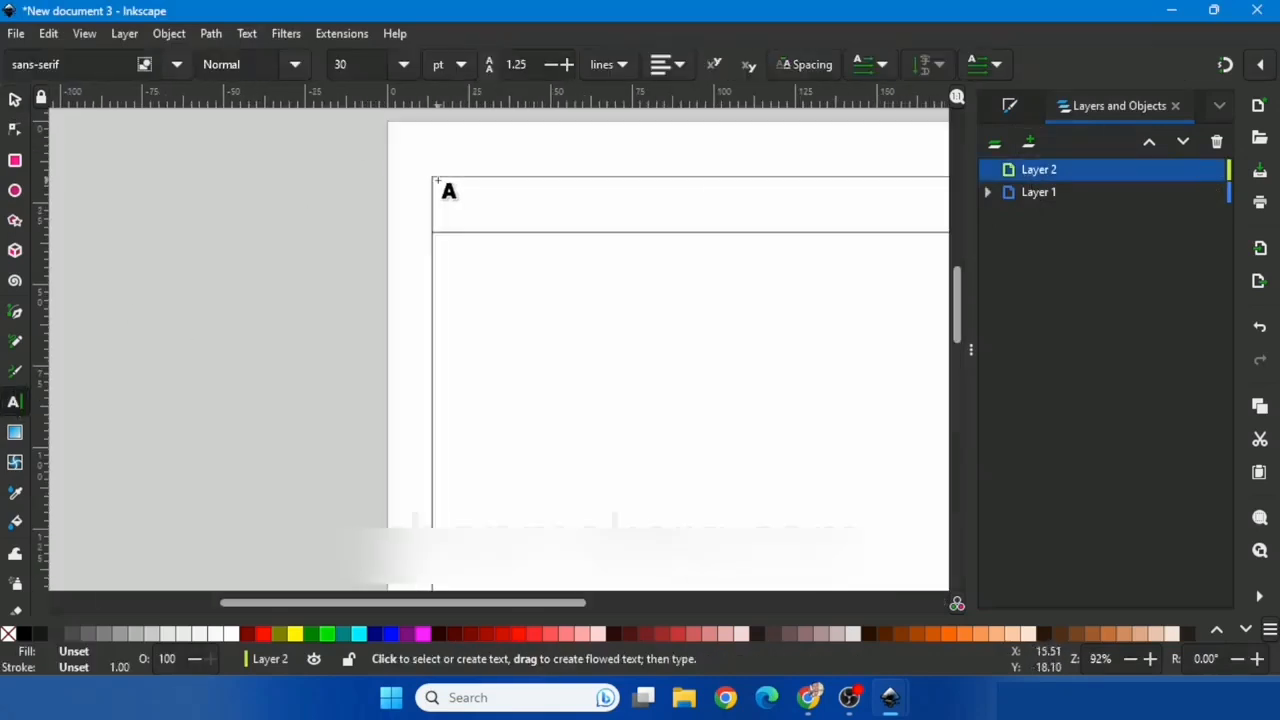
pyautogui.moveTo(438, 180); pyautogui.dragTo(813, 235)
pyautogui.write('MAKER Q')
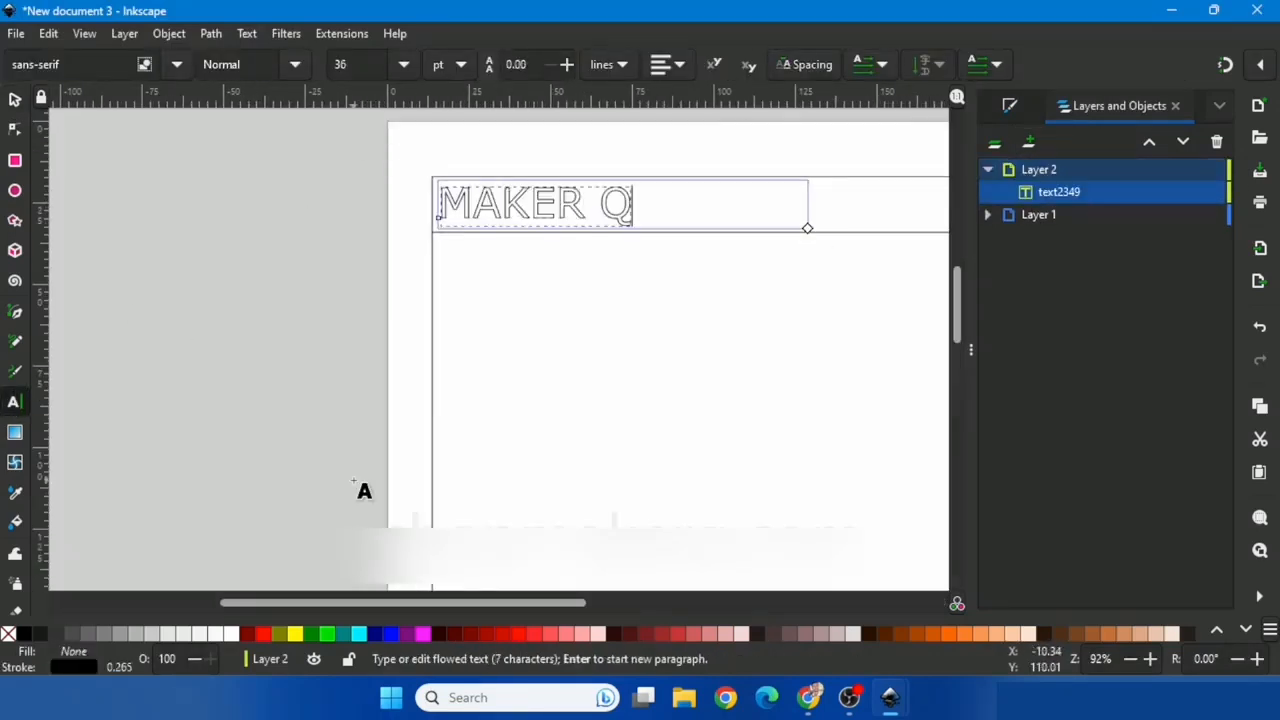
# Step: Convert the MAKER Q header text to paths and deselect it
pyautogui.press('Escape')
pyautogui.press('s')
pyautogui.click(210, 34)
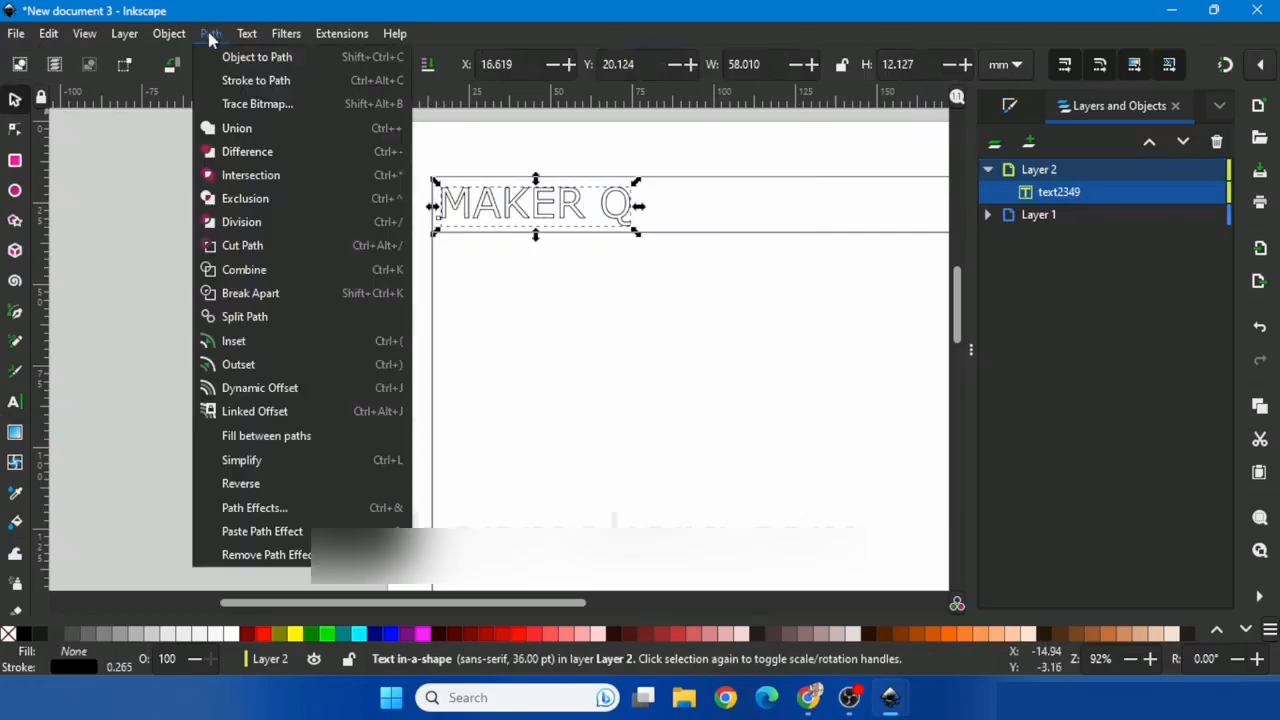
pyautogui.click(257, 57)
pyautogui.click(800, 229)
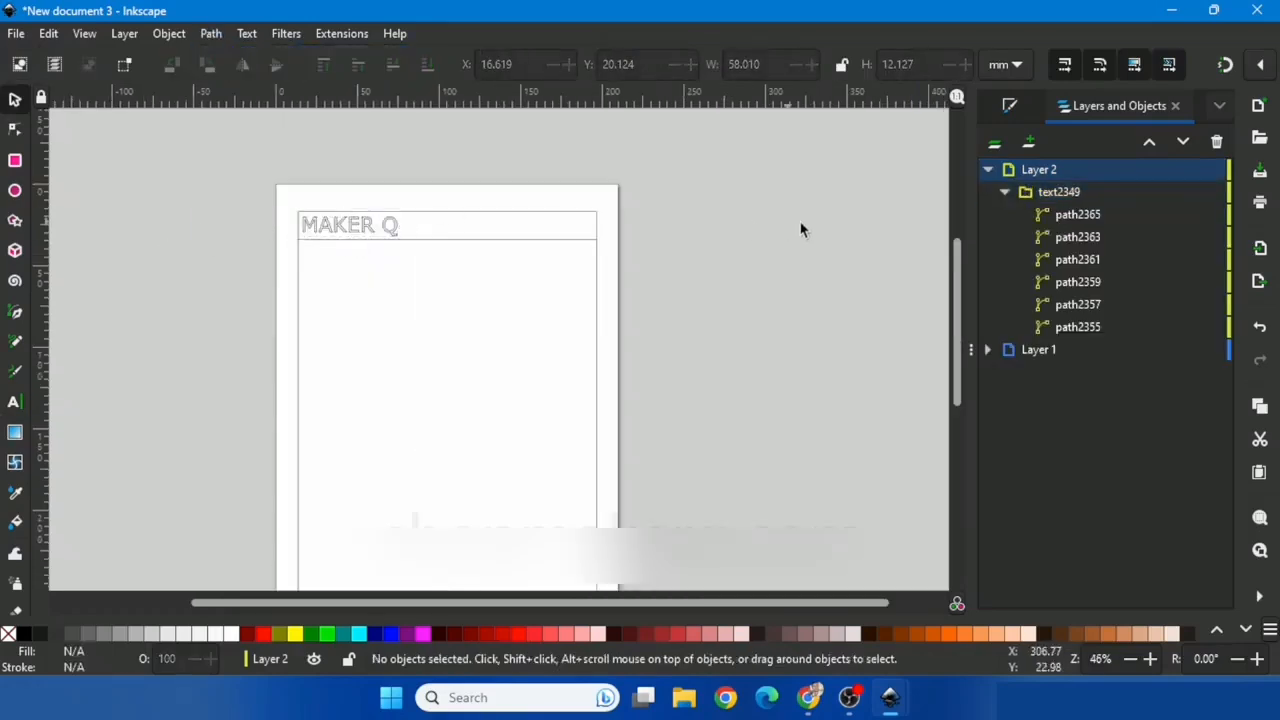
# Step: Collapse Layer 2 and toggle its visibility off and on to check which objects it holds
pyautogui.click(988, 170)
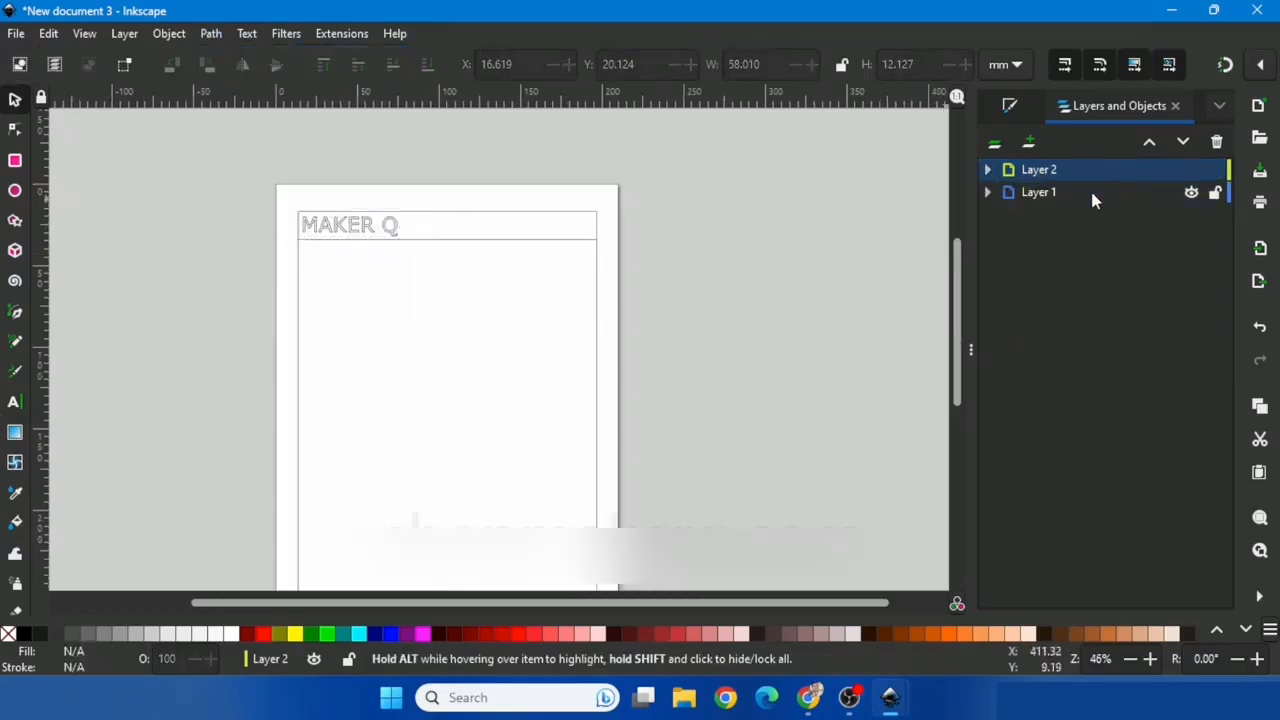
pyautogui.click(1191, 170)
pyautogui.click(1191, 170)
pyautogui.click(1191, 170)
pyautogui.click(1191, 170)
# Step: Add Layer 3 above Layer 1 and paste the numerical control paragraph into a text frame spanning the area below the header
pyautogui.scroll(-1, 365, 228)
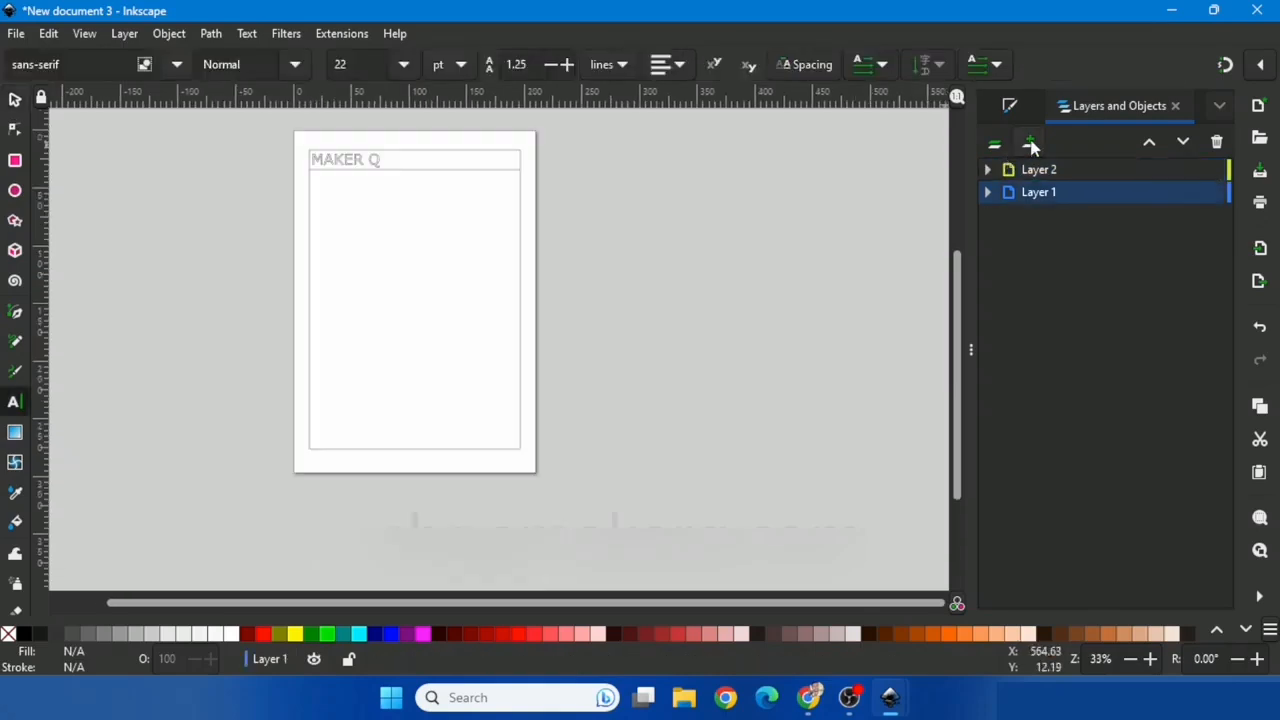
pyautogui.click(1029, 143)
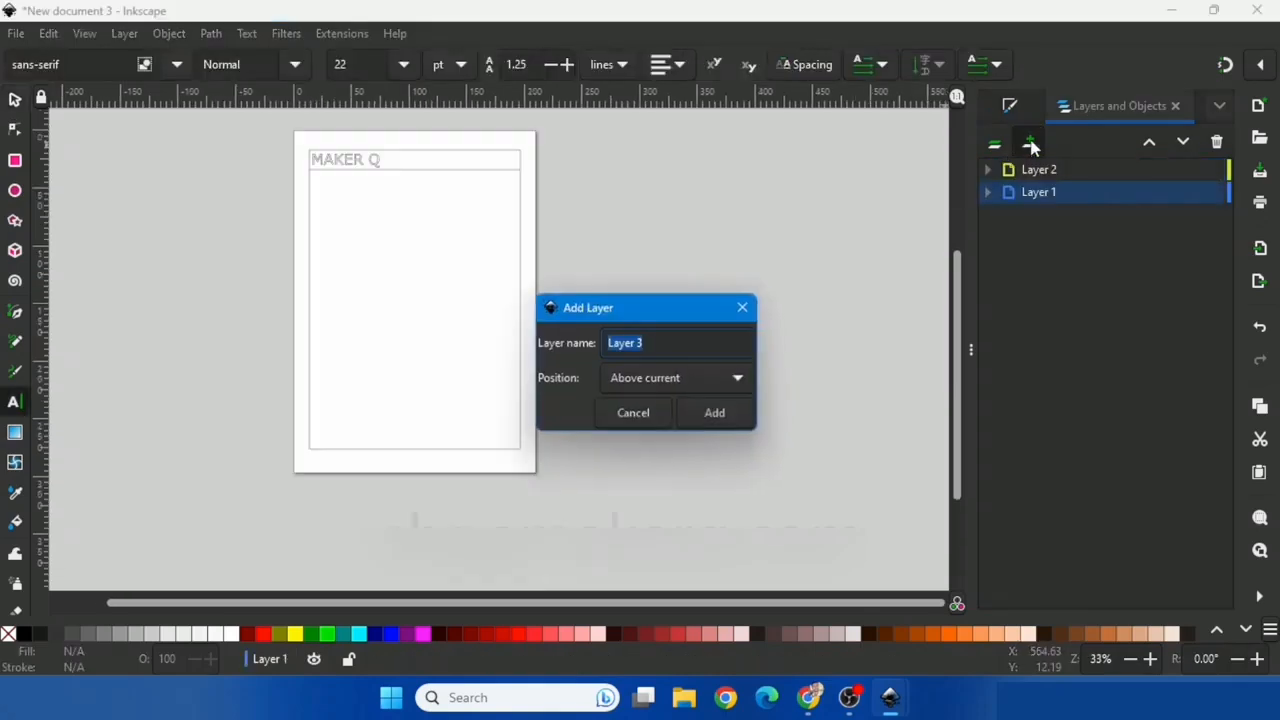
pyautogui.click(720, 417)
pyautogui.moveTo(312, 178); pyautogui.dragTo(516, 430)
pyautogui.hotkey('ctrl', 'v')
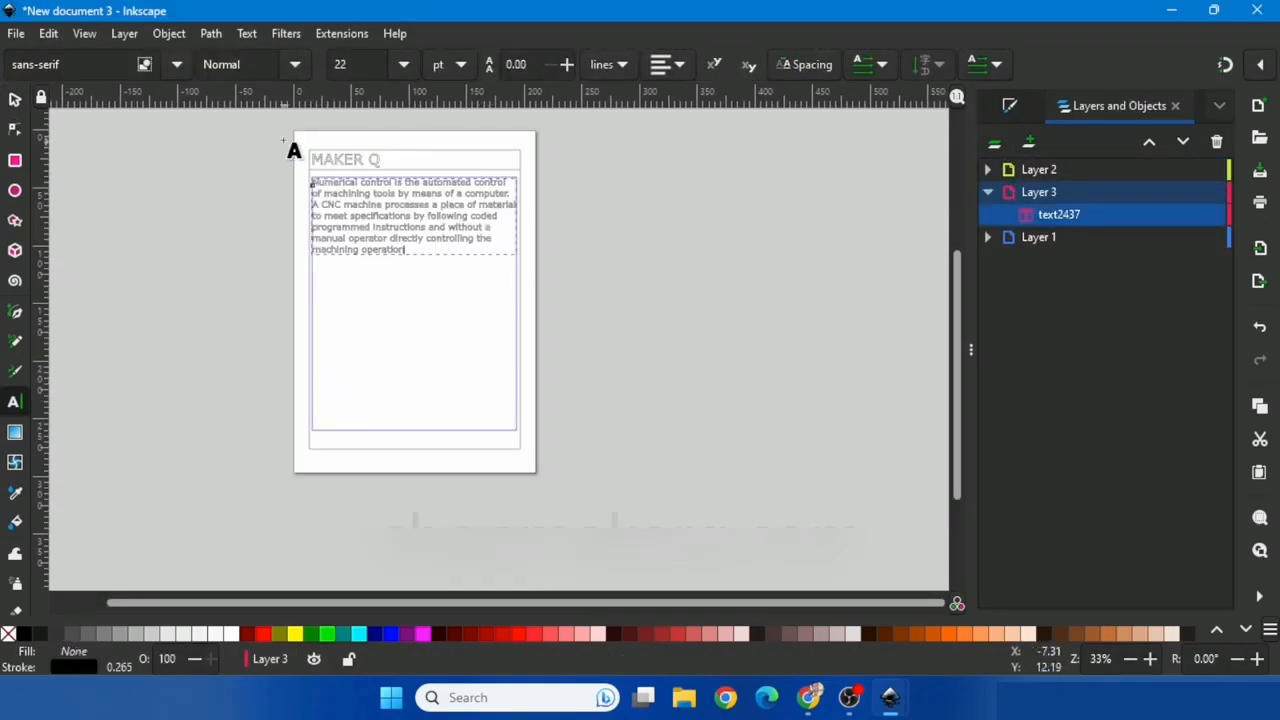
# Step: Convert the numerical control paragraph to a handwriting-style stroke font with the Hershey Text extension
pyautogui.click(340, 33)
pyautogui.moveTo(540, 149)
pyautogui.click(680, 223)
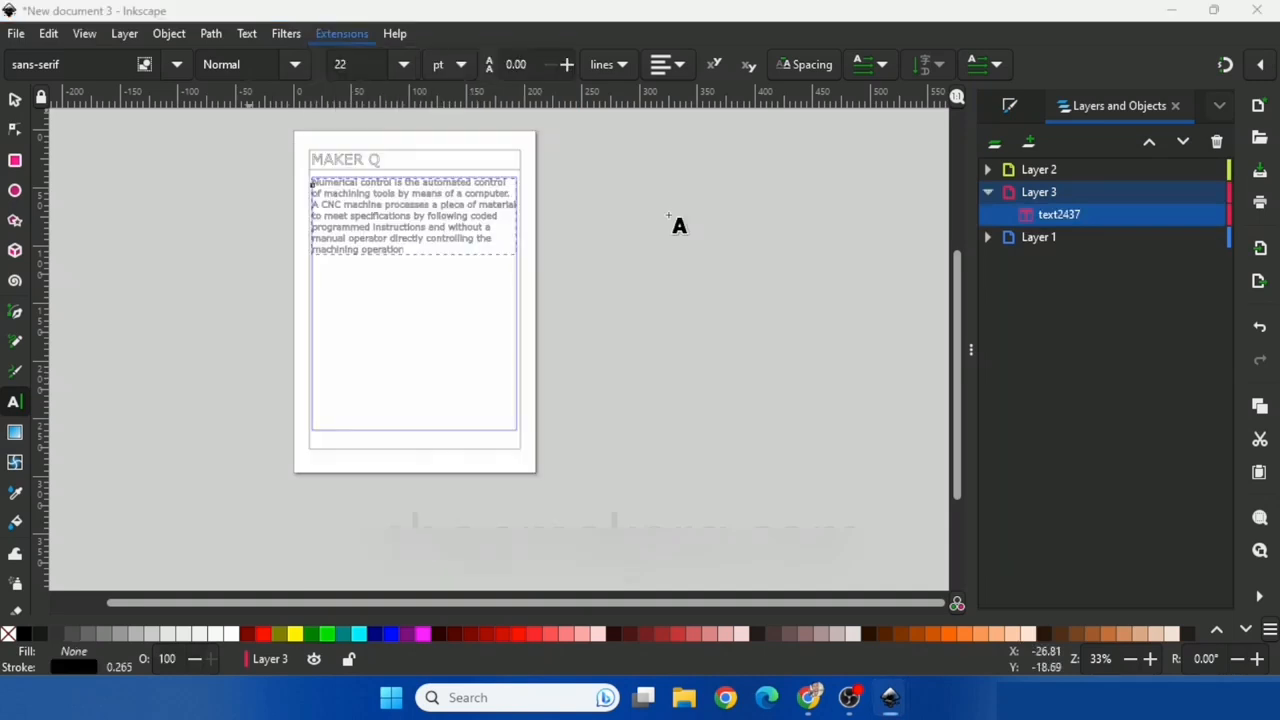
pyautogui.moveTo(321, 167); pyautogui.dragTo(750, 96)
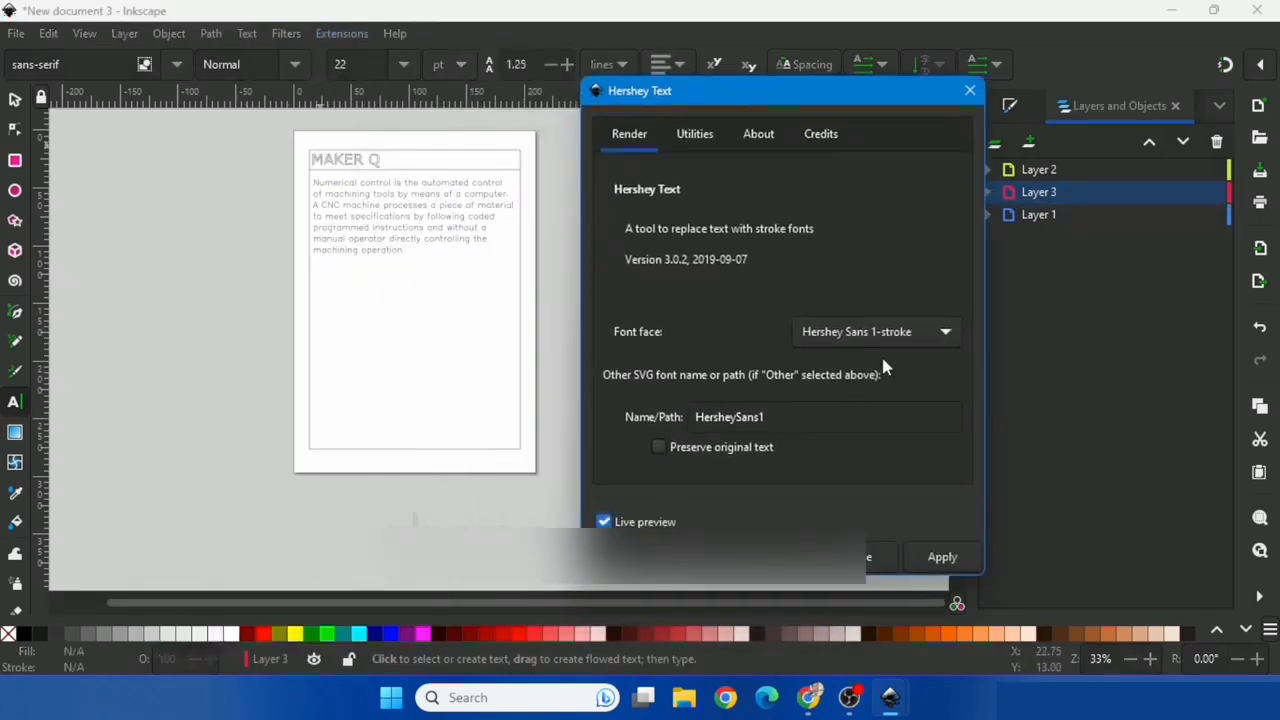
pyautogui.click(895, 335)
pyautogui.click(866, 583)
pyautogui.click(941, 561)
pyautogui.click(869, 563)
pyautogui.click(15, 100)
# Step: Enlarge the stroke-font paragraph to about 179 mm wide and 82 mm high, and collapse Layer 3
pyautogui.scroll(3, 278, 196)
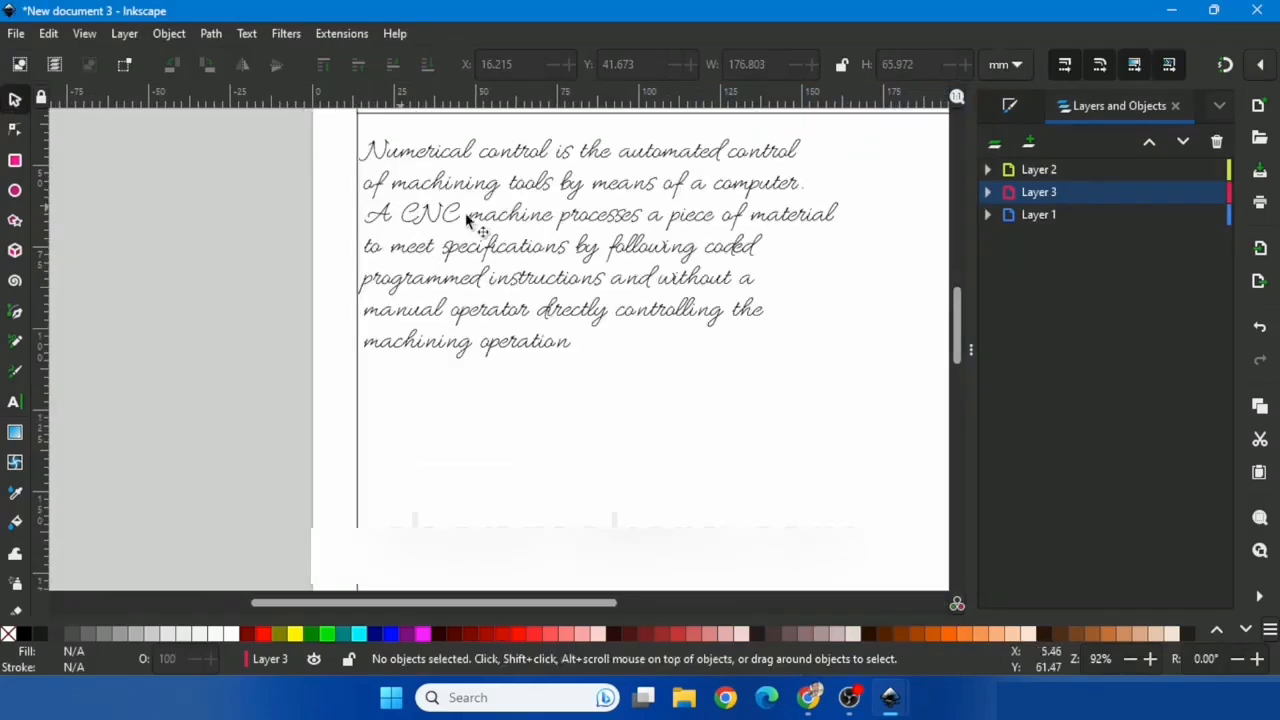
pyautogui.click(469, 220)
pyautogui.scroll(-2, 398, 358)
pyautogui.moveTo(568, 355); pyautogui.dragTo(590, 367)
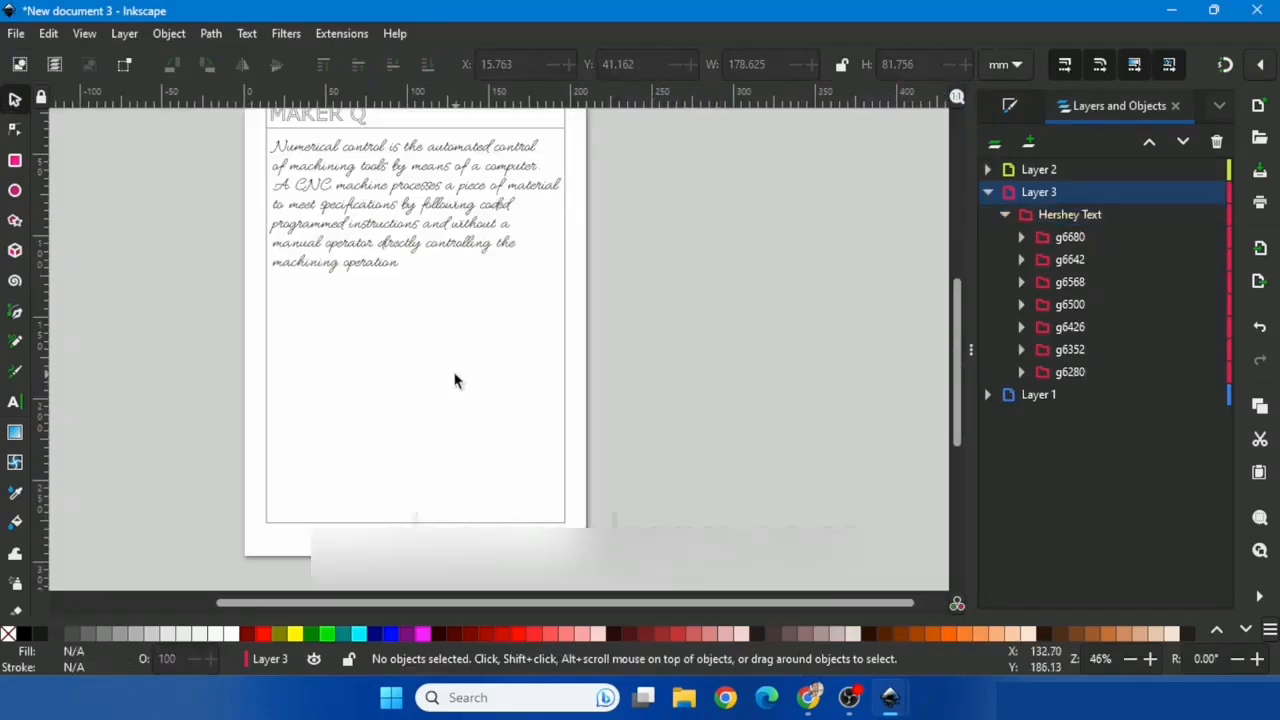
pyautogui.click(988, 193)
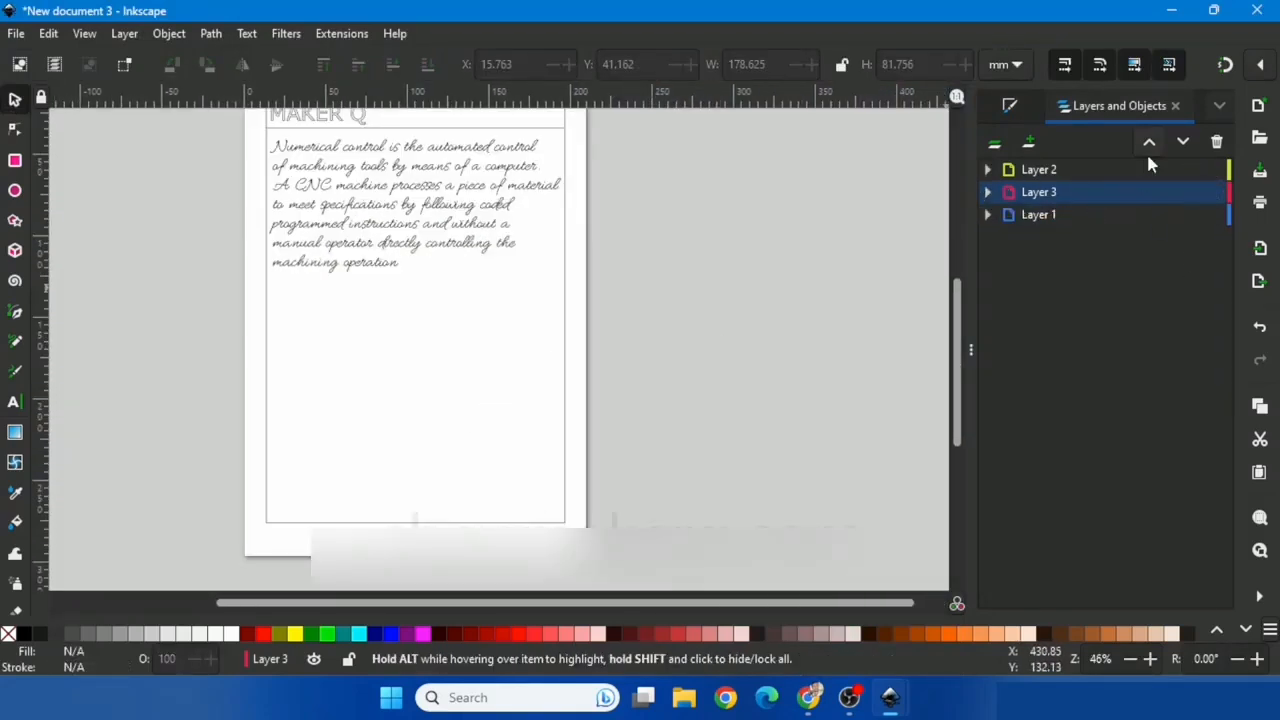
# Step: Add Layer 4 above Layer 3 and import the gear image onto it
pyautogui.click(1030, 145)
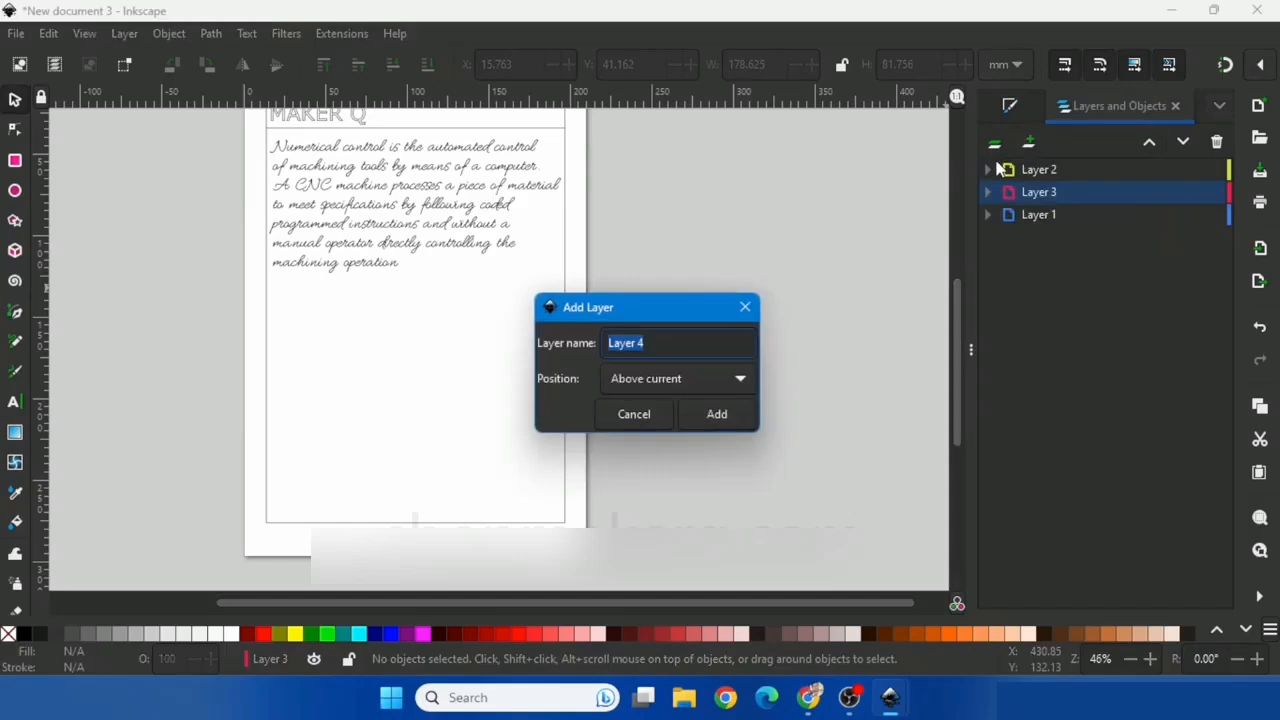
pyautogui.click(716, 415)
pyautogui.click(16, 33)
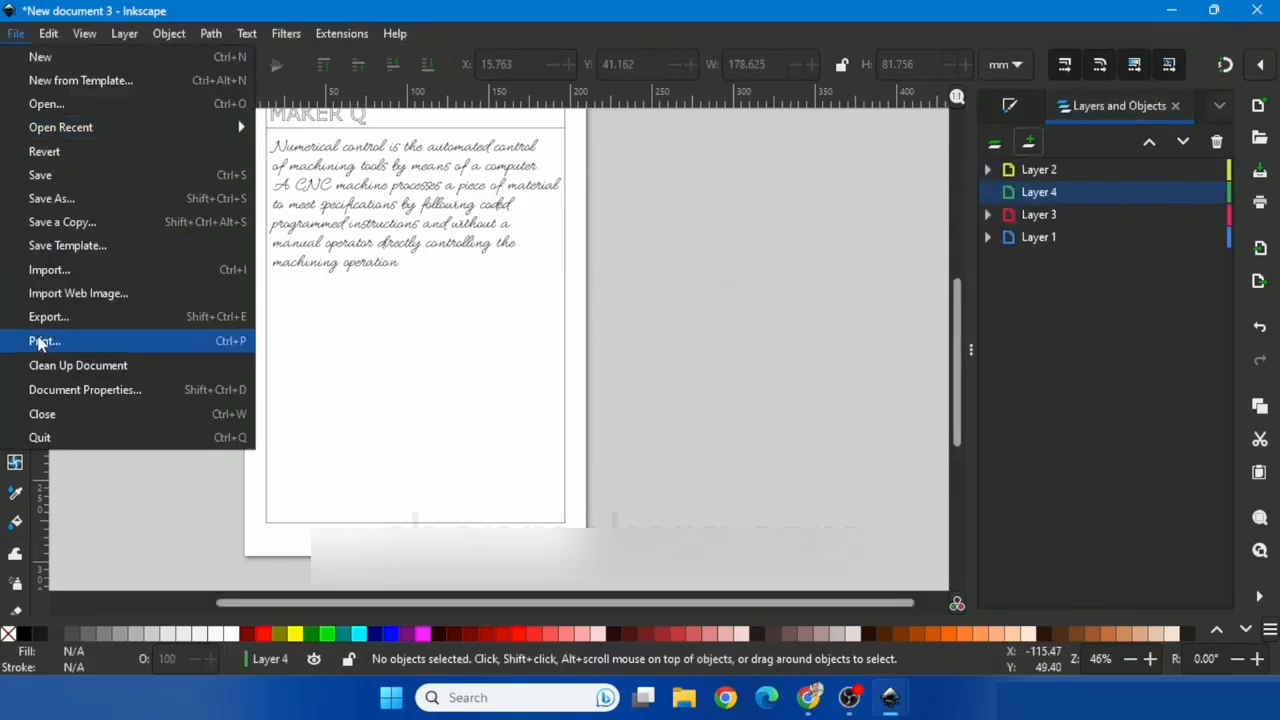
pyautogui.click(49, 269)
pyautogui.click(486, 396)
pyautogui.click(286, 257)
# Step: Trace the gear image as a single scan using Brightness cutoff with a threshold of 0.450
pyautogui.rightClick(348, 342)
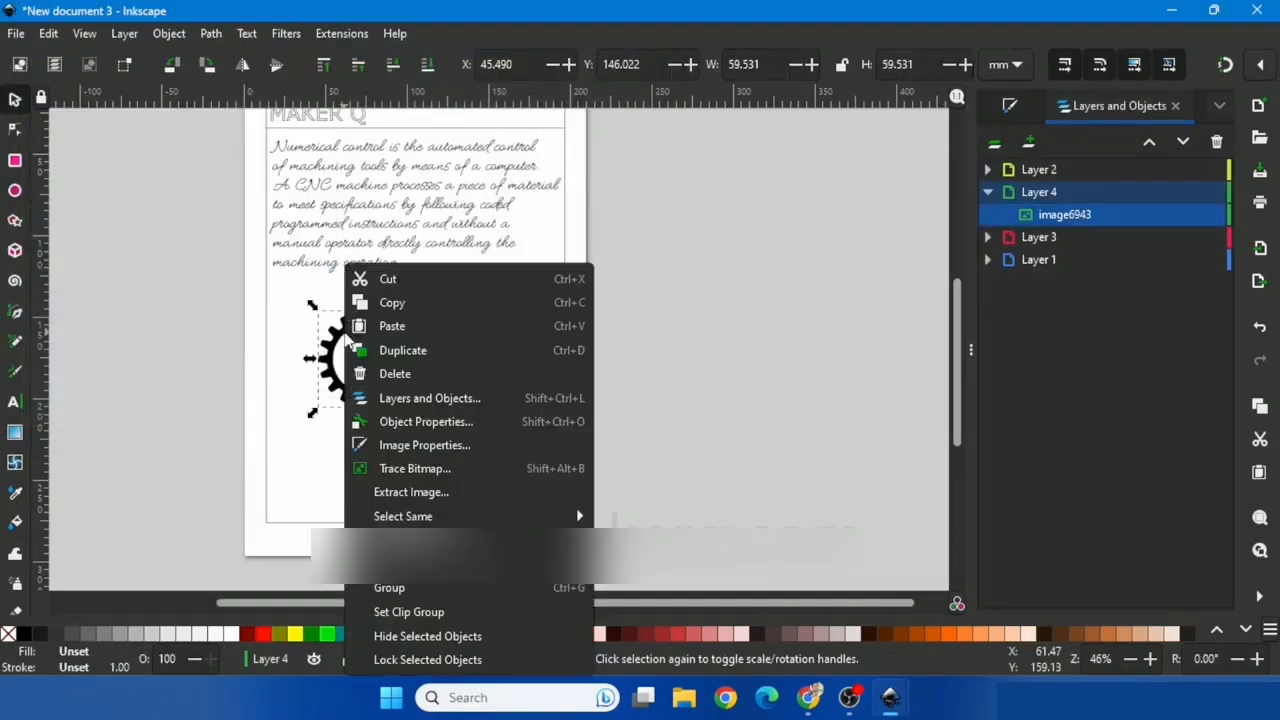
pyautogui.click(455, 469)
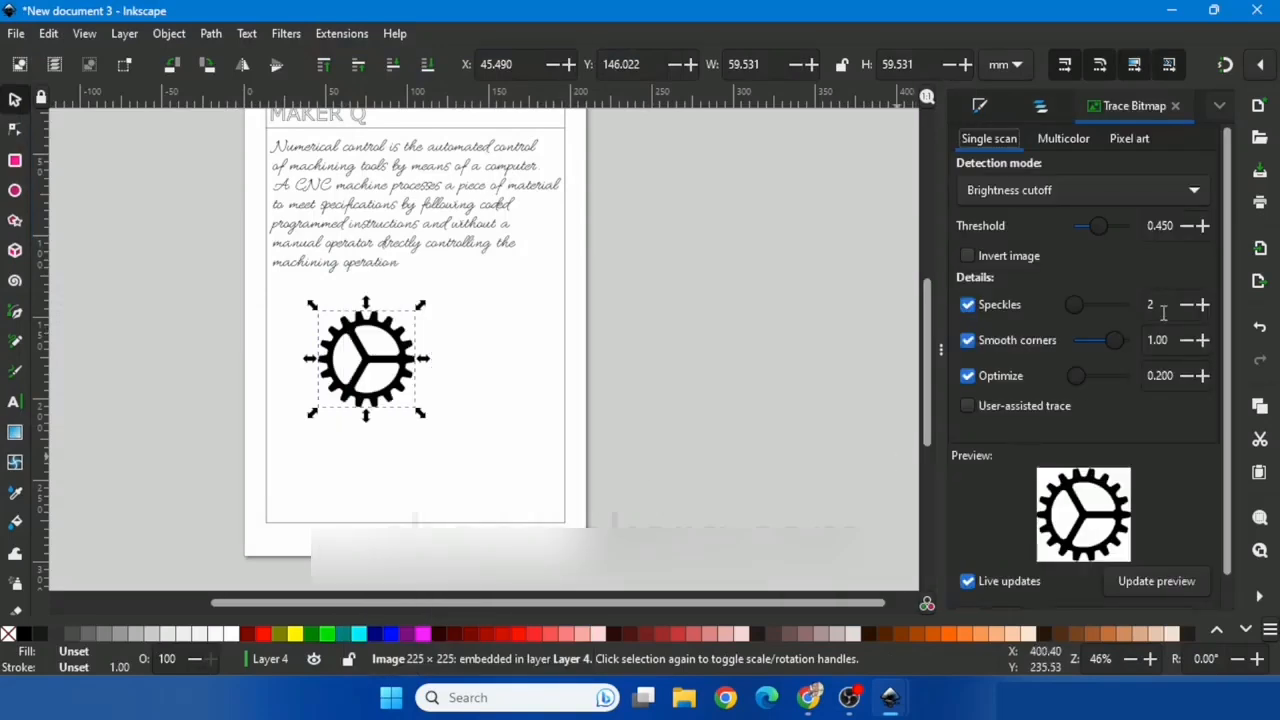
pyautogui.scroll(-1, 1232, 547)
pyautogui.click(1103, 597)
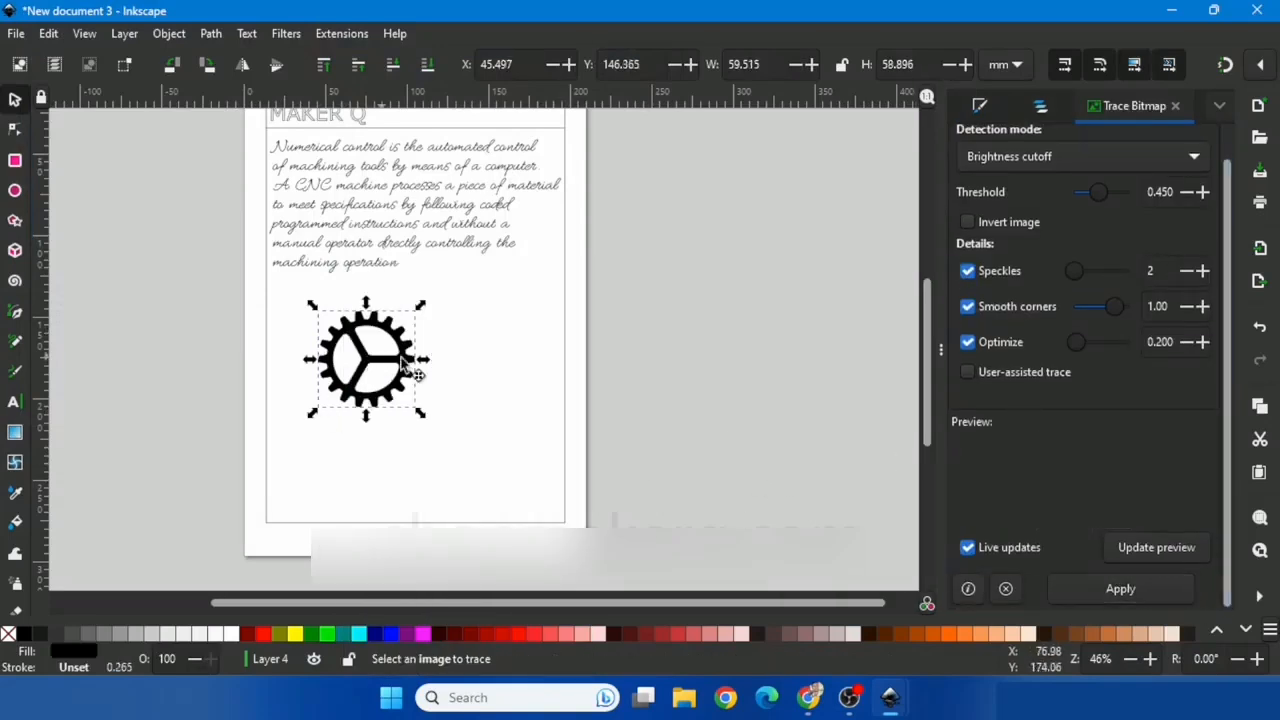
# Step: Delete the original gear bitmap and enlarge the traced gear below the paragraph to about 68 mm wide
pyautogui.rightClick(390, 340)
pyautogui.moveTo(401, 360)
pyautogui.mouseDown()
pyautogui.moveTo(515, 357)
pyautogui.moveTo(323, 337)
pyautogui.mouseUp()
pyautogui.click(430, 372)
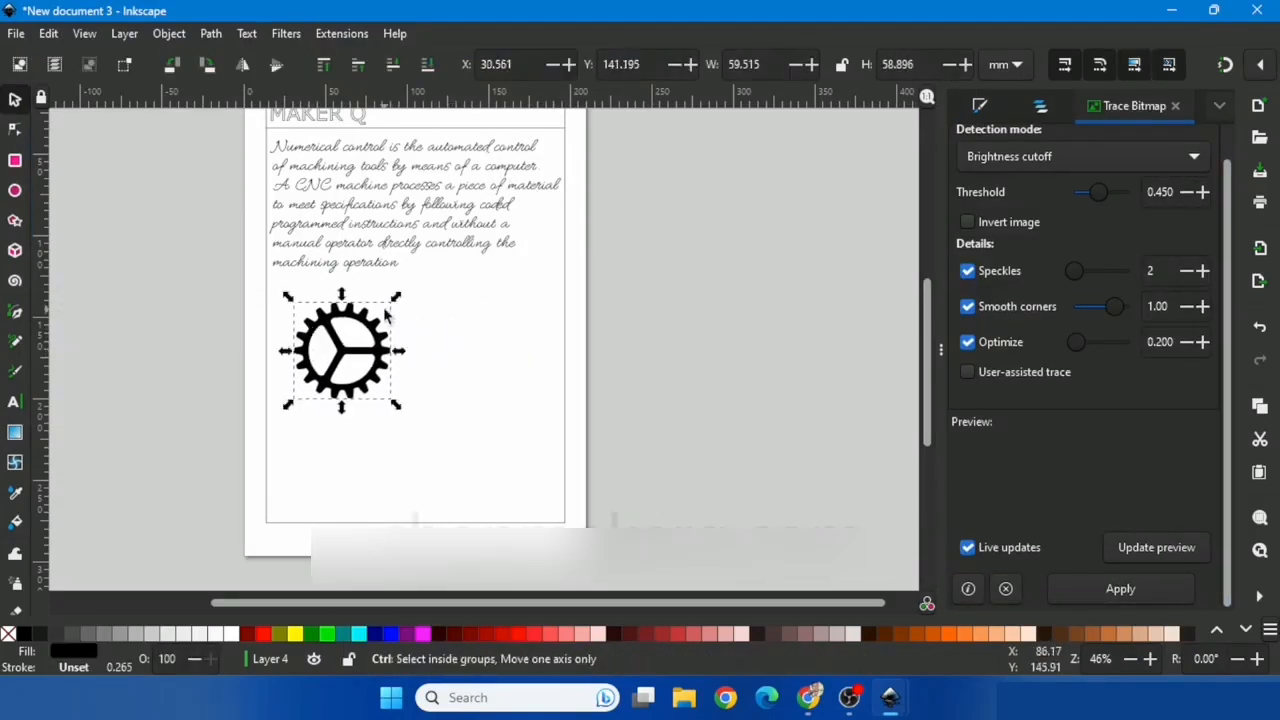
pyautogui.click(555, 480)
pyautogui.scroll(-1, 555, 480)
# Step: Hide Layers 2, 3 and 4 and plot one copy of the Layer 1 border with AxiDraw Control
pyautogui.click(1040, 105)
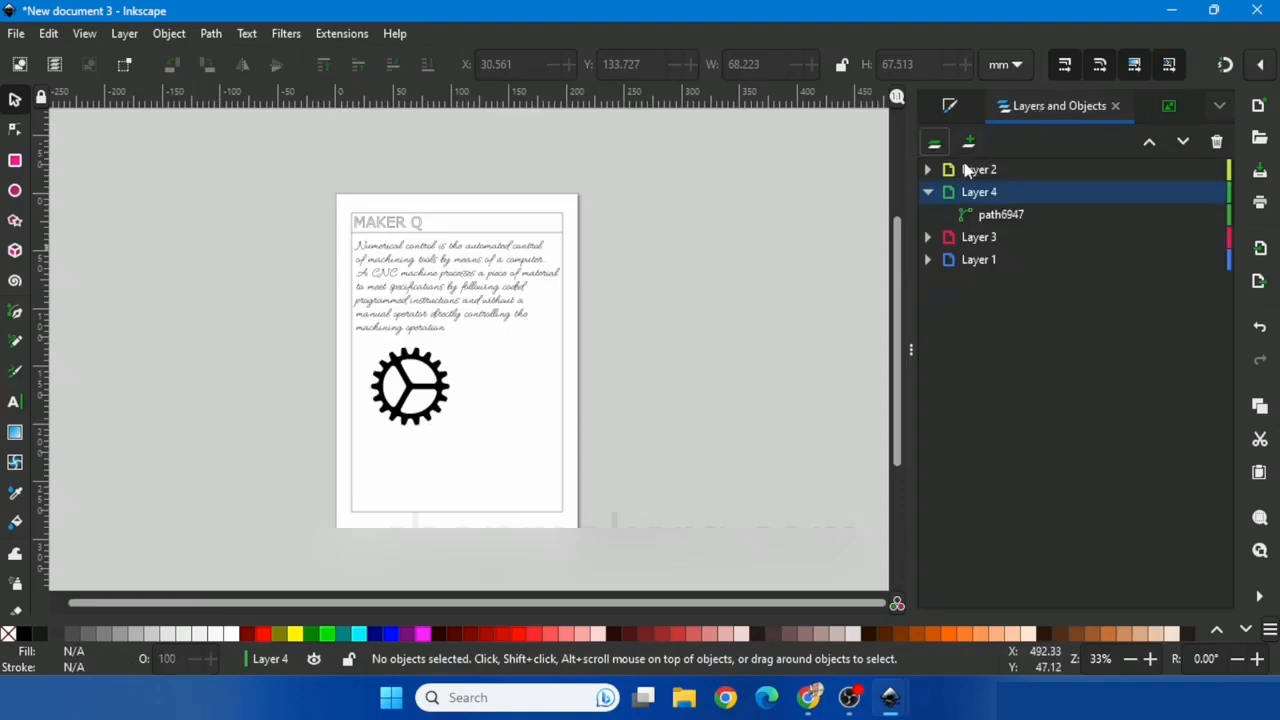
pyautogui.click(928, 192)
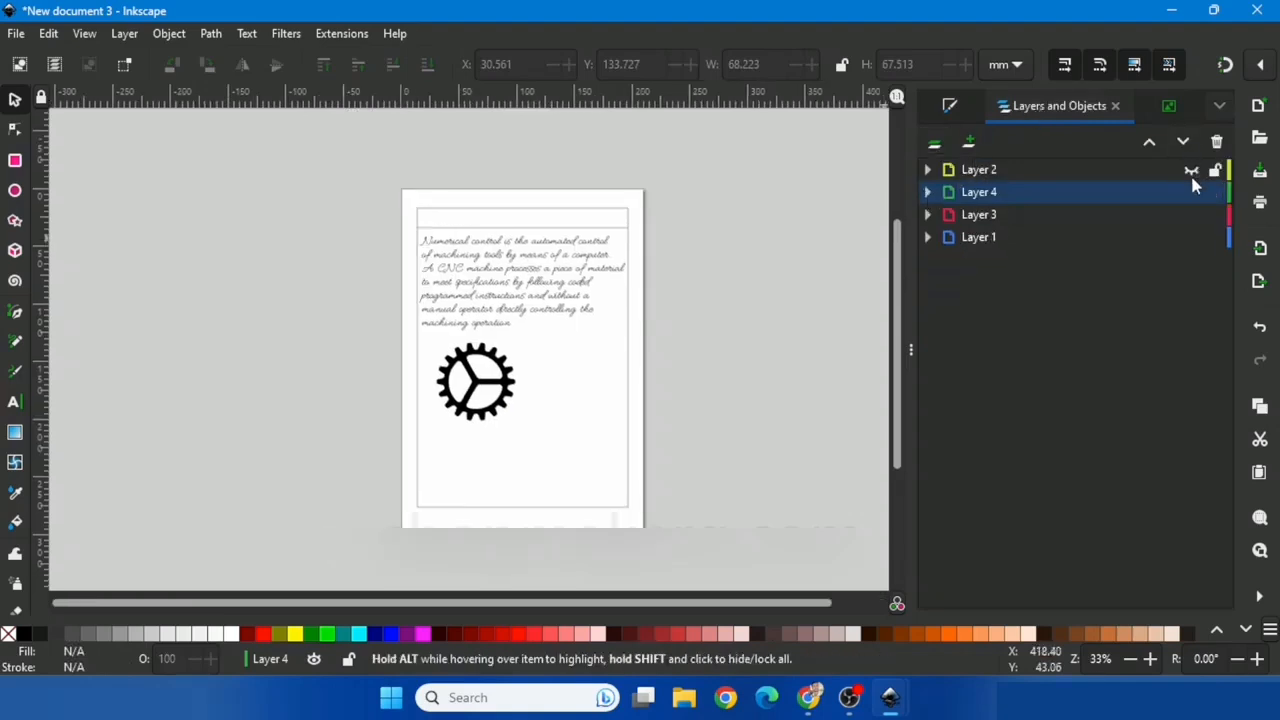
pyautogui.click(1191, 192)
pyautogui.click(1191, 215)
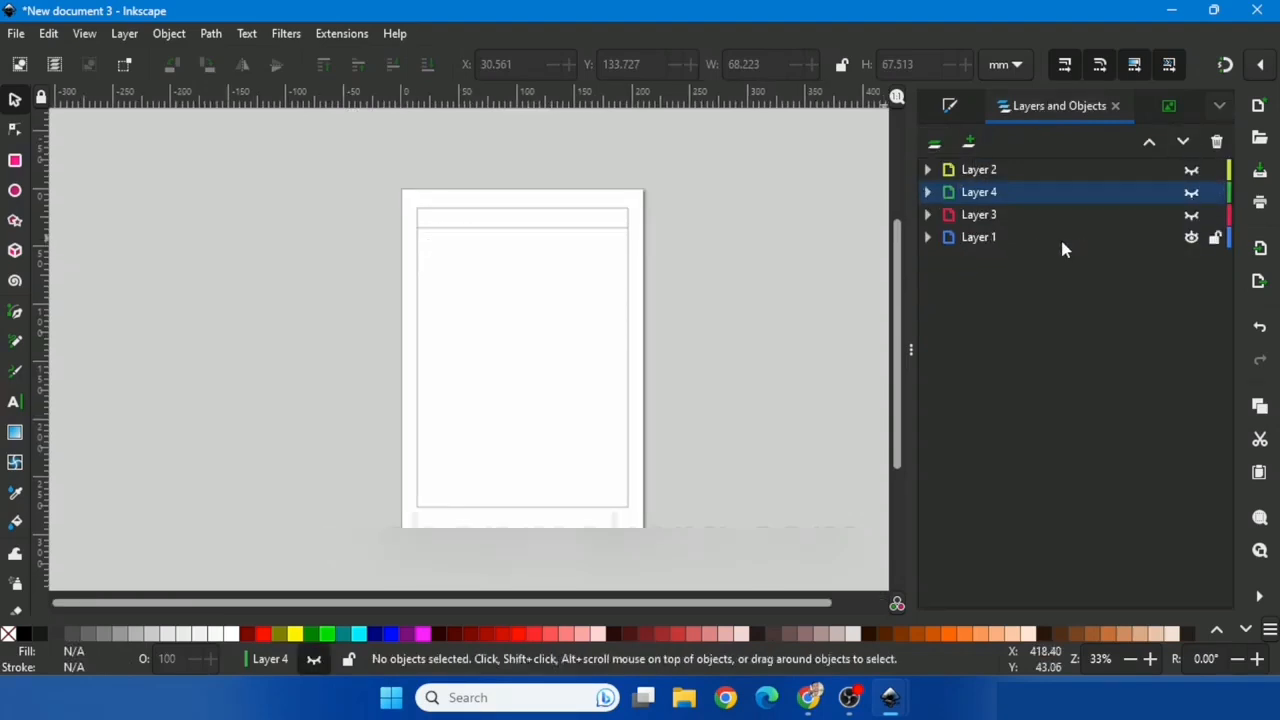
pyautogui.click(342, 33)
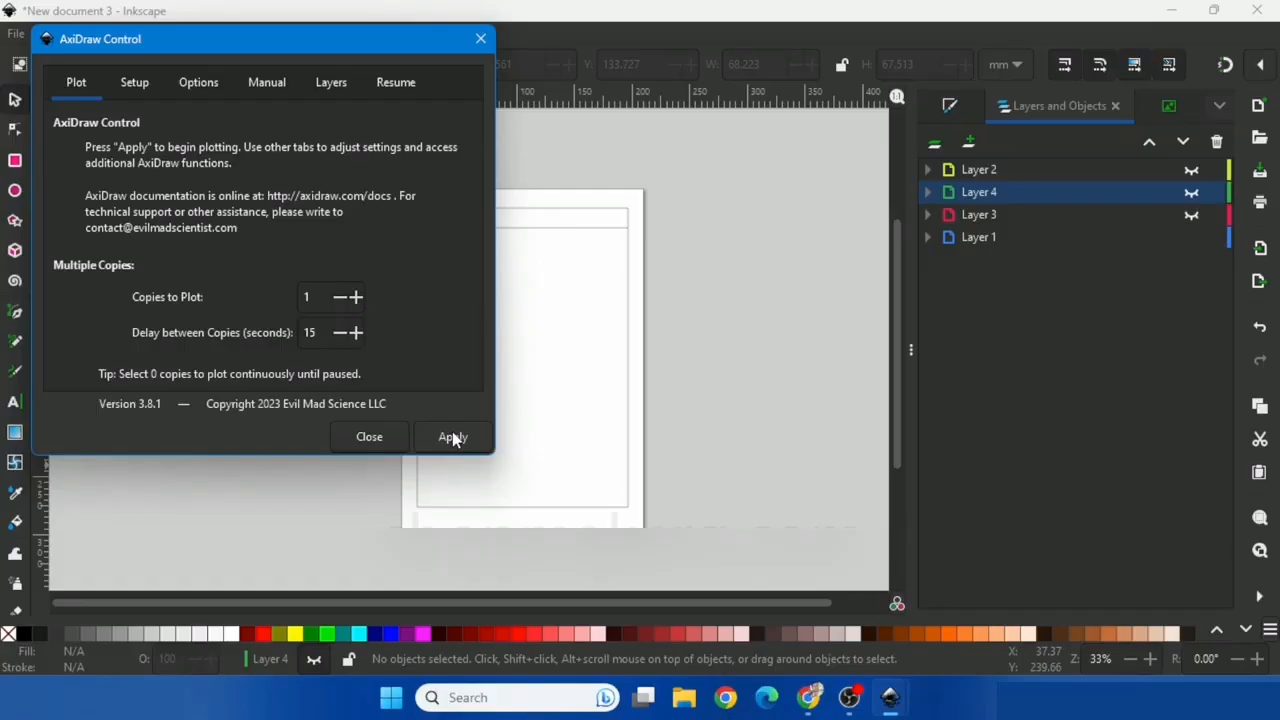
pyautogui.click(450, 436)
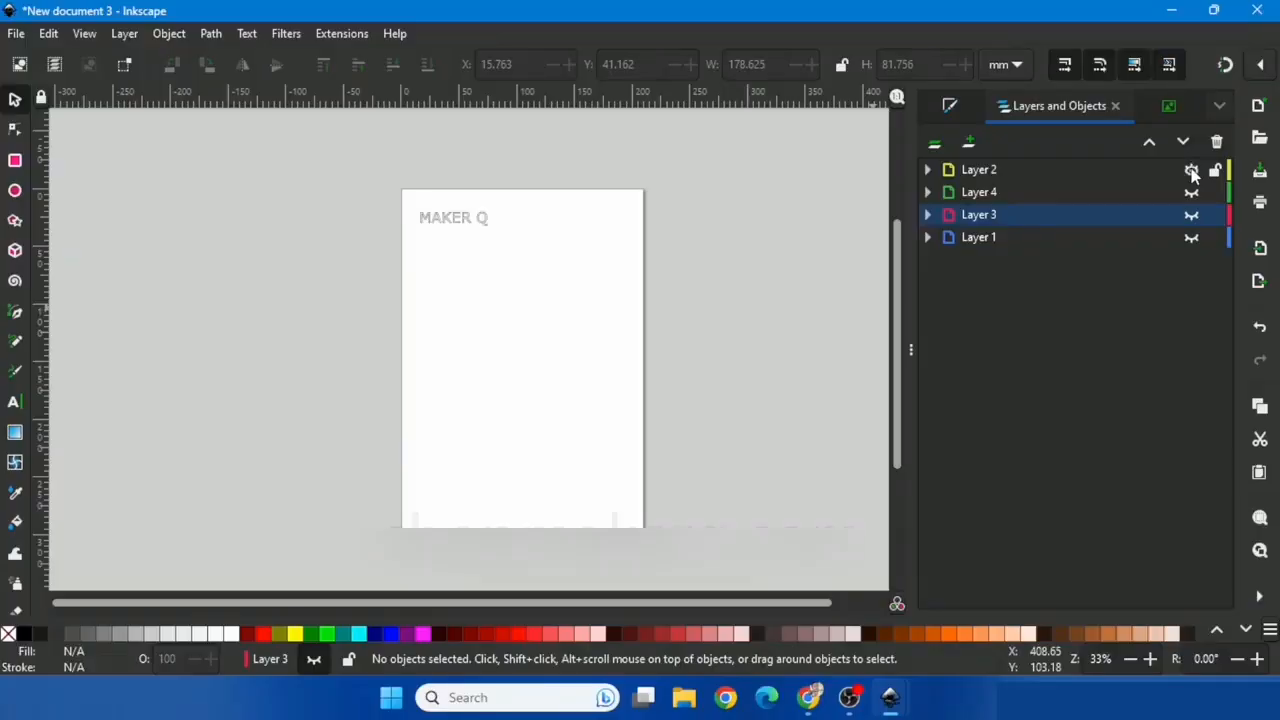
# Step: Plot the Layer 2 header alone, followed by the Layer 3 paragraph and Layer 4 gear together, with AxiDraw Control
pyautogui.click(341, 33)
pyautogui.click(345, 128)
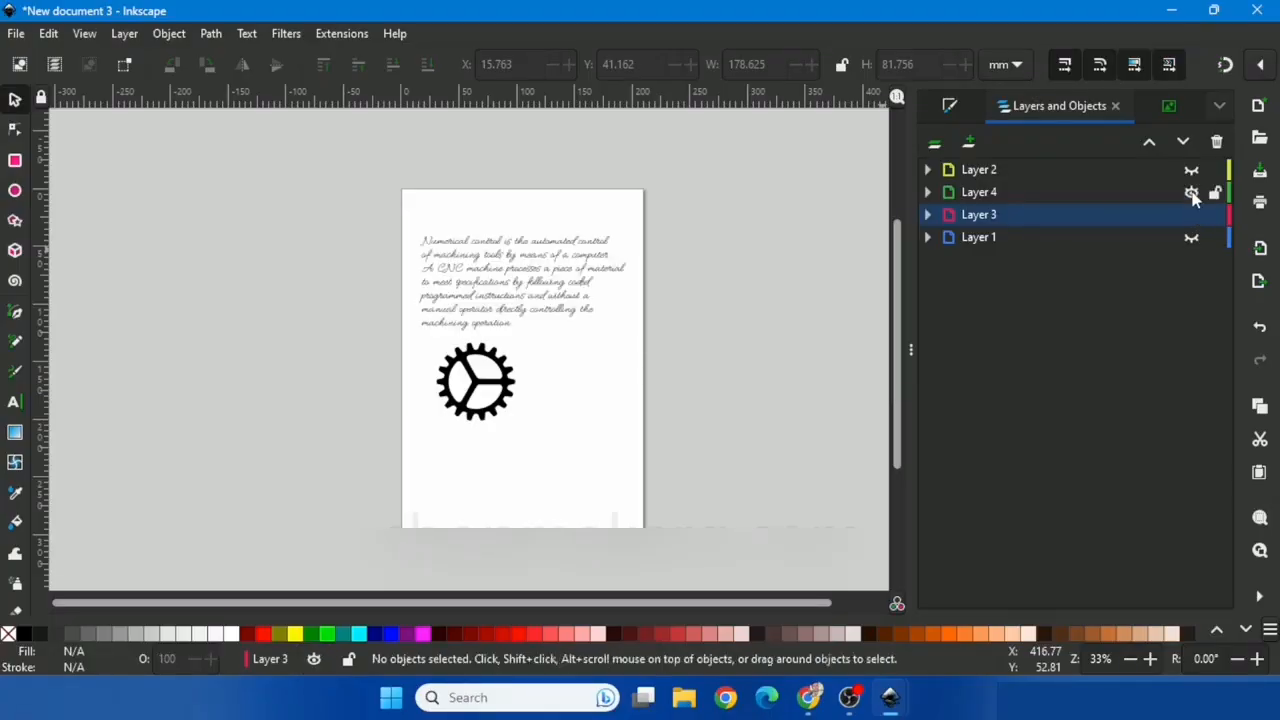
pyautogui.click(340, 31)
pyautogui.click(371, 126)
pyautogui.click(474, 440)
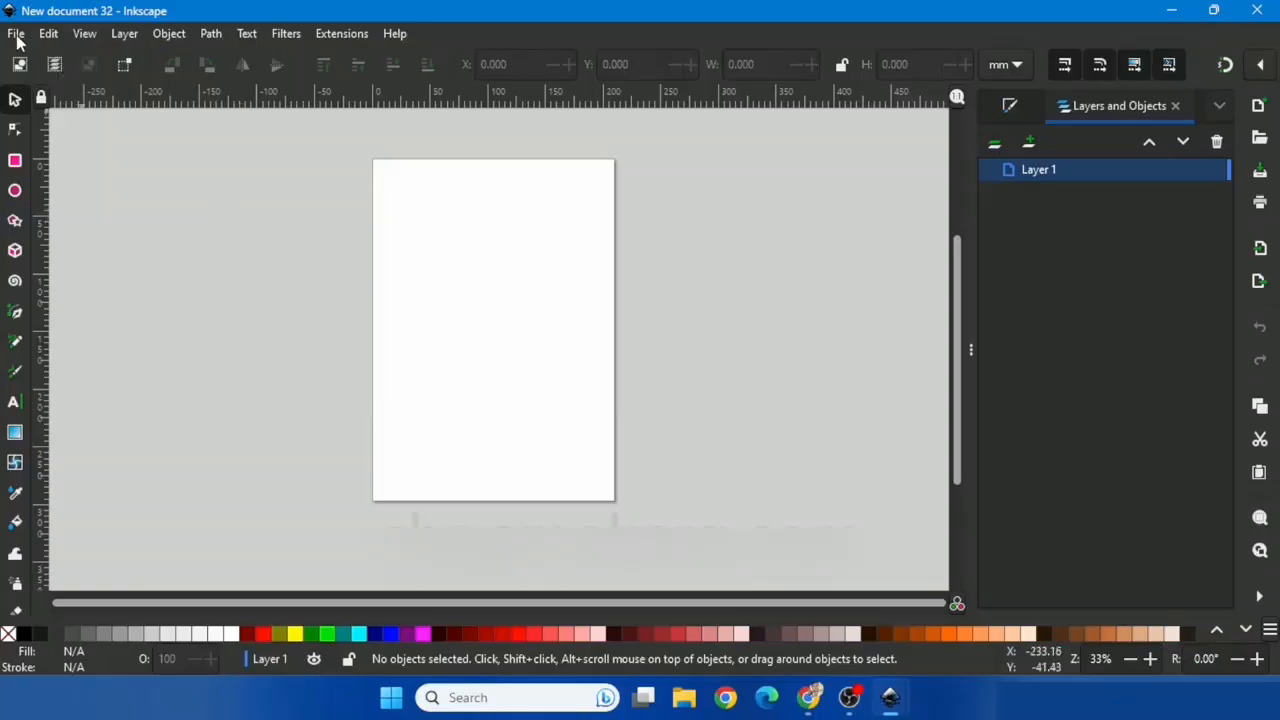
# Step: Set the new document's page to a custom size 182 mm wide and shorter than A4
pyautogui.click(16, 36)
pyautogui.click(107, 388)
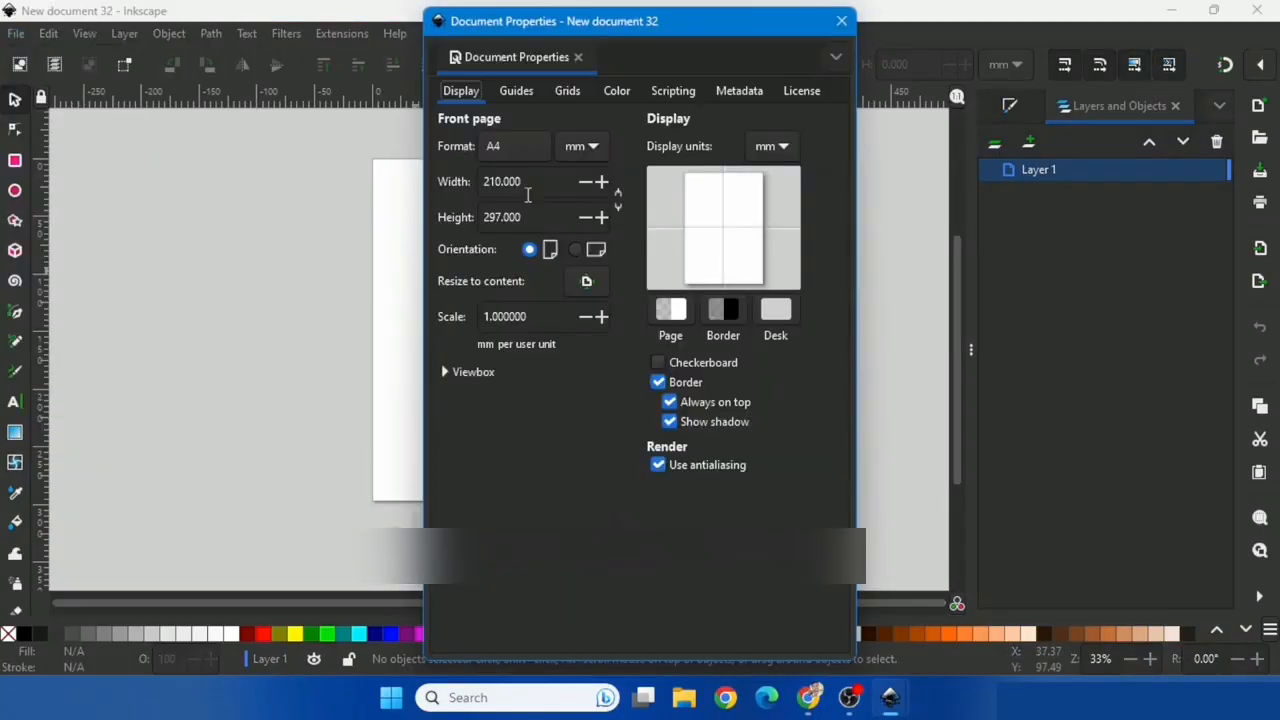
pyautogui.click(533, 183)
pyautogui.write('182')
pyautogui.click(524, 218)
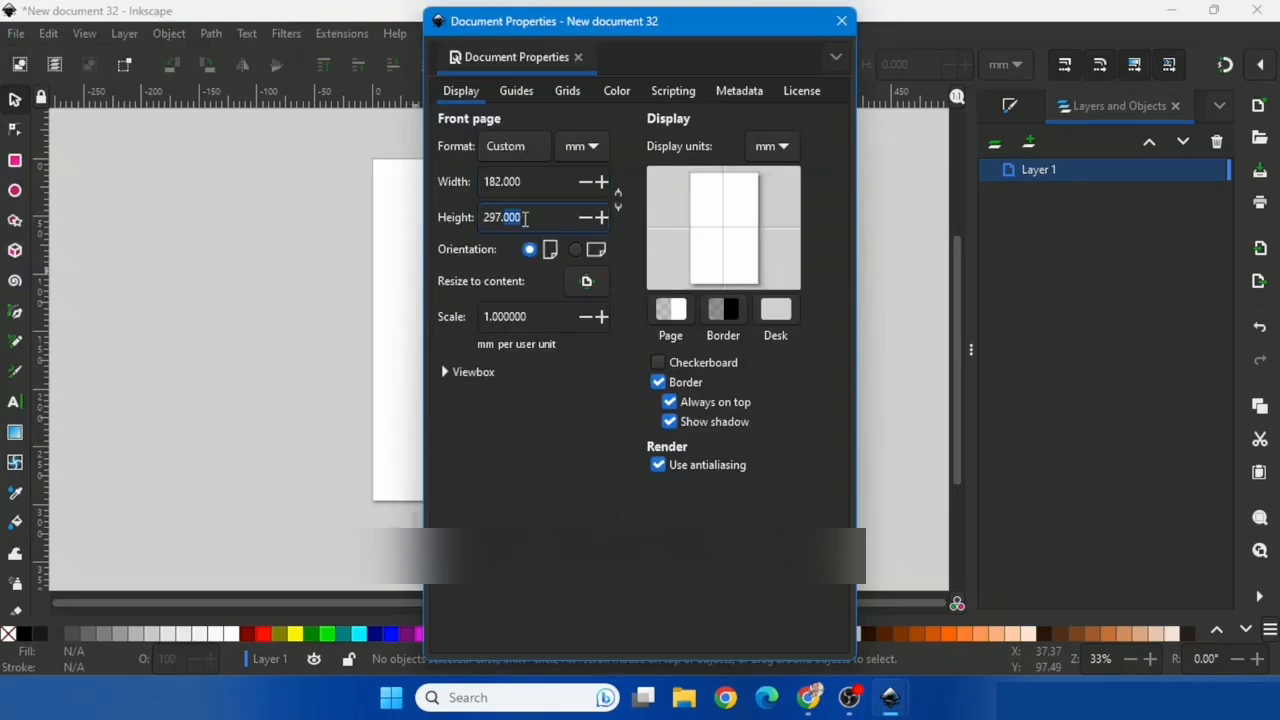
# Step: Add a rectangular grid in mm with X spacing 1000, Y spacing 8.05 and a major grid line every 1
pyautogui.click(566, 98)
pyautogui.click(757, 142)
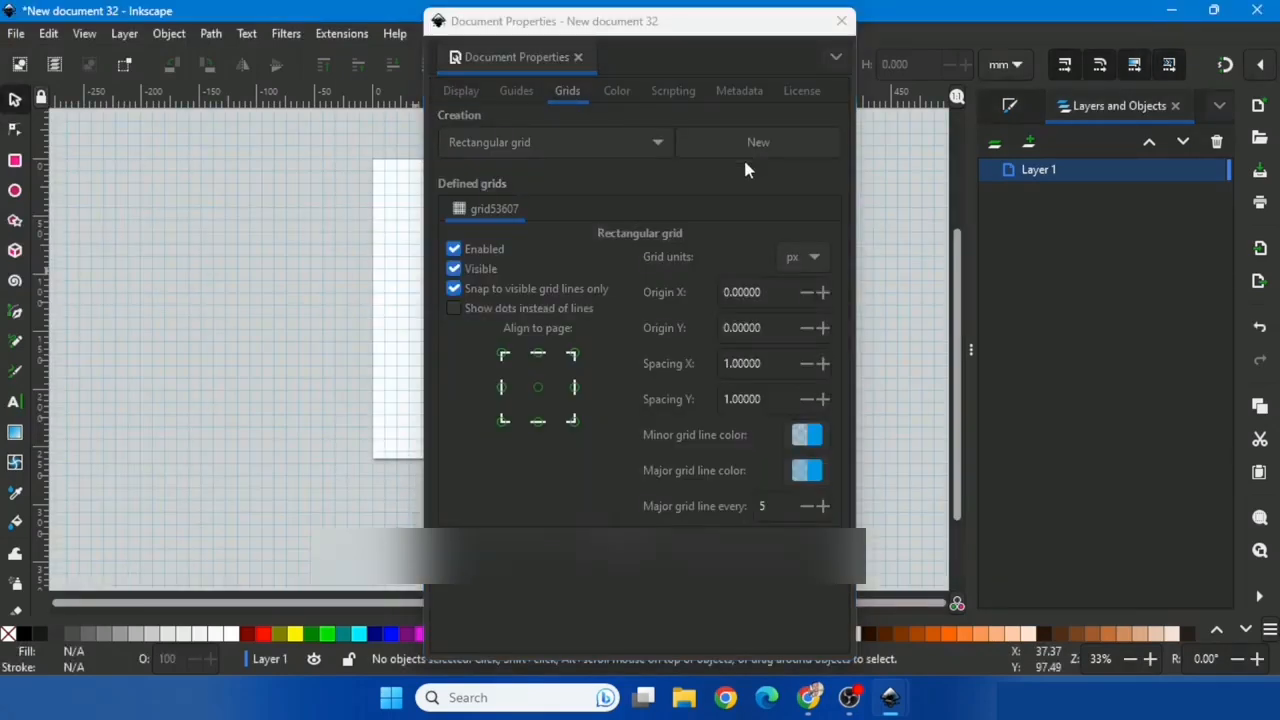
pyautogui.click(801, 256)
pyautogui.click(794, 233)
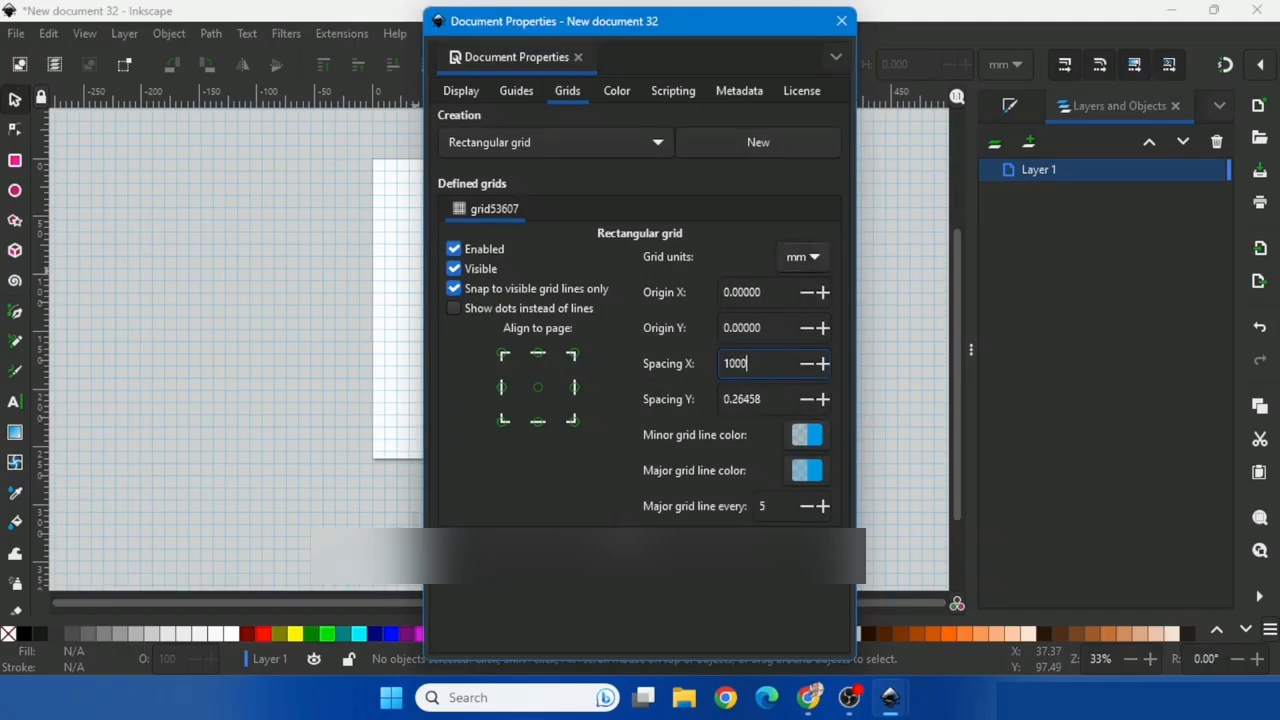
pyautogui.doubleClick(770, 401)
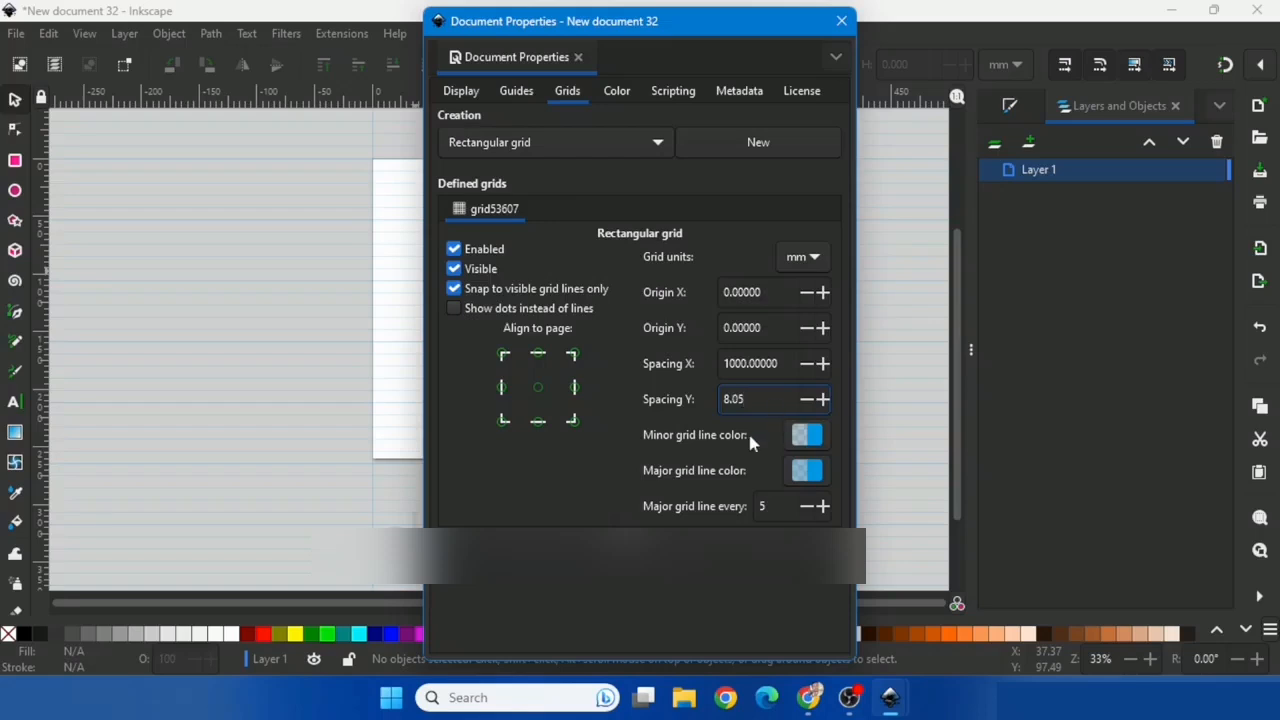
pyautogui.click(804, 508)
pyautogui.click(804, 508)
pyautogui.click(804, 508)
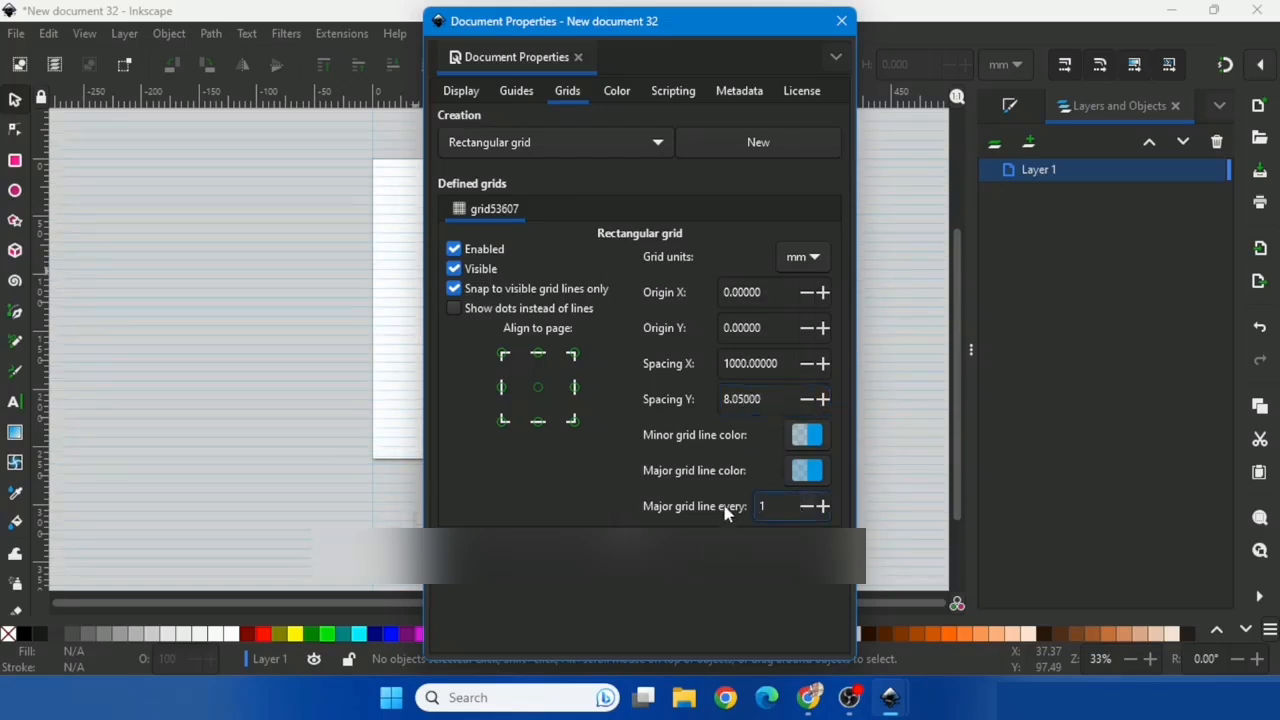
pyautogui.click(841, 20)
# Step: Draw a text frame over the ruled page and paste the repeated numerical control paragraph into it
pyautogui.click(12, 408)
pyautogui.scroll(1, 388, 259)
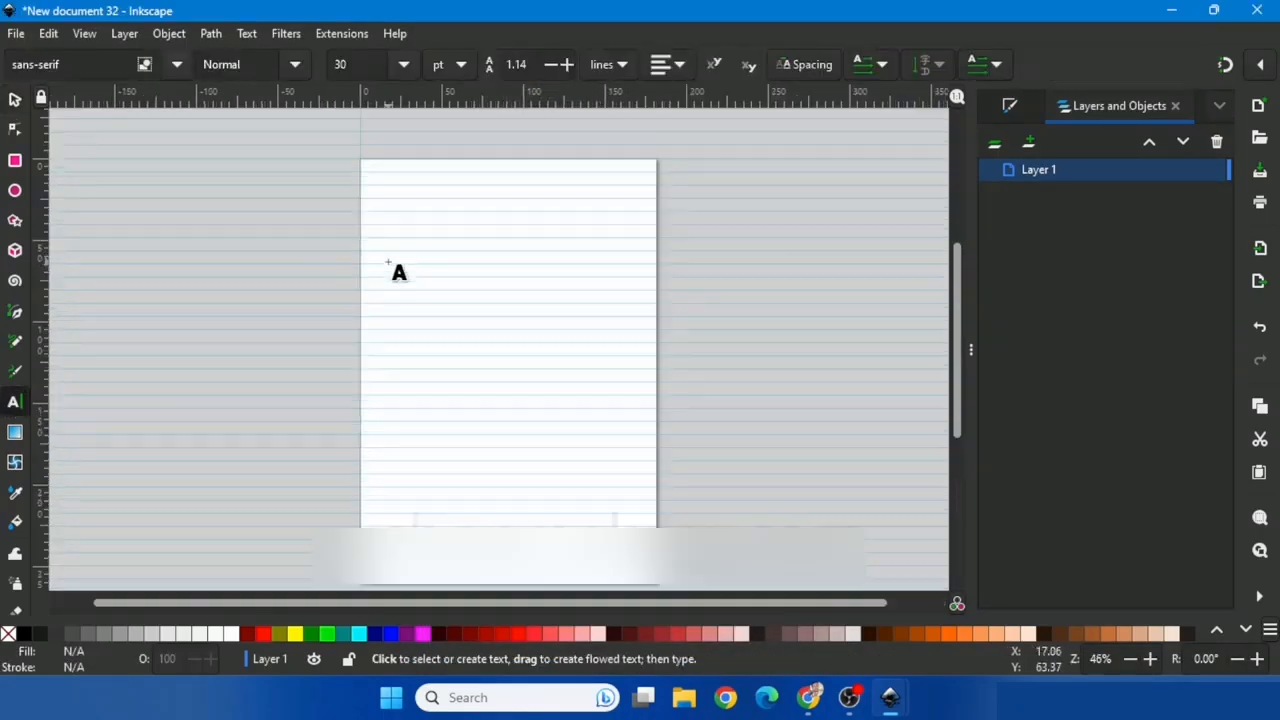
pyautogui.moveTo(366, 166); pyautogui.dragTo(668, 528)
pyautogui.rightClick(372, 181)
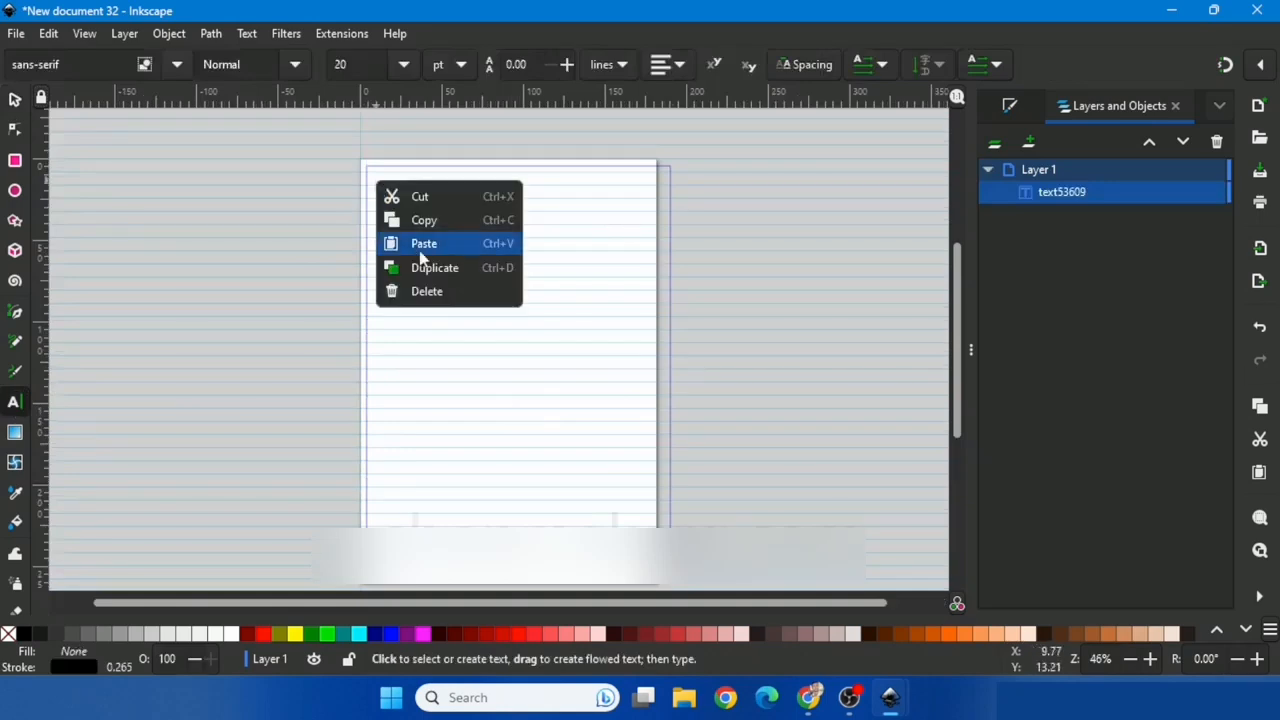
pyautogui.click(418, 243)
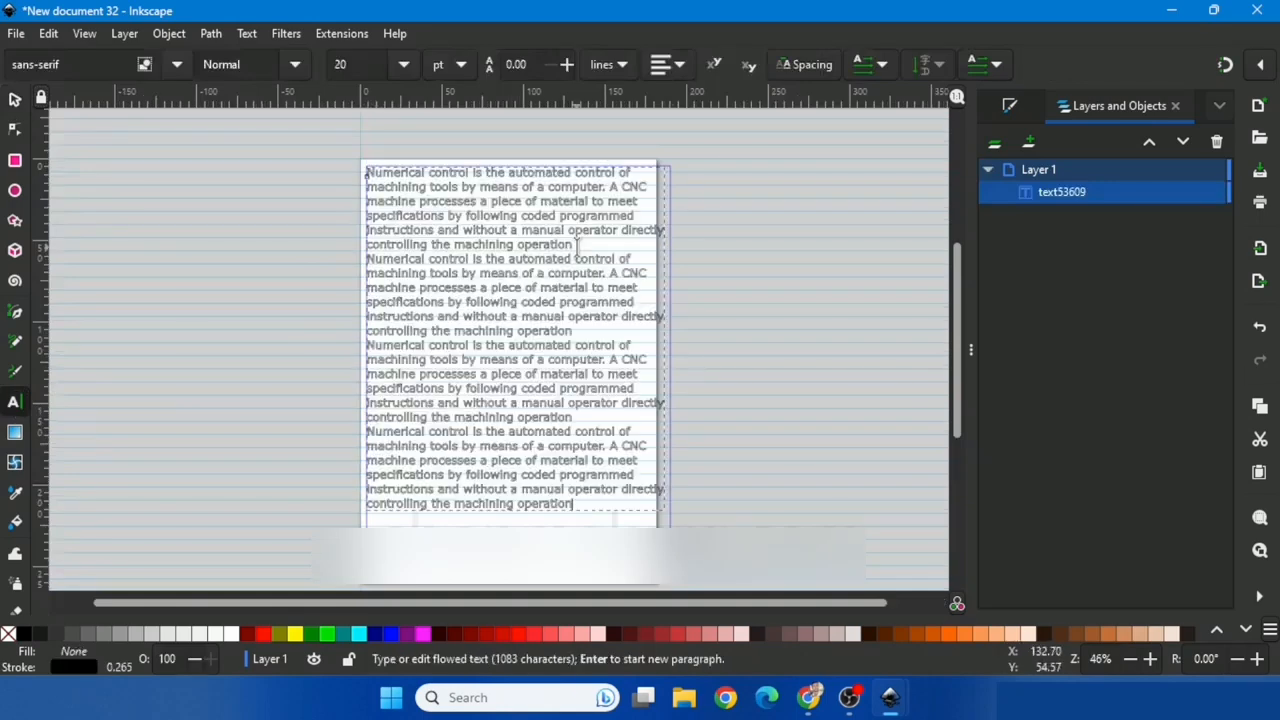
# Step: Set the text's line spacing to 1.14 to match the ruled grid lines
pyautogui.click(566, 66)
pyautogui.click(566, 66)
pyautogui.click(566, 66)
pyautogui.click(566, 66)
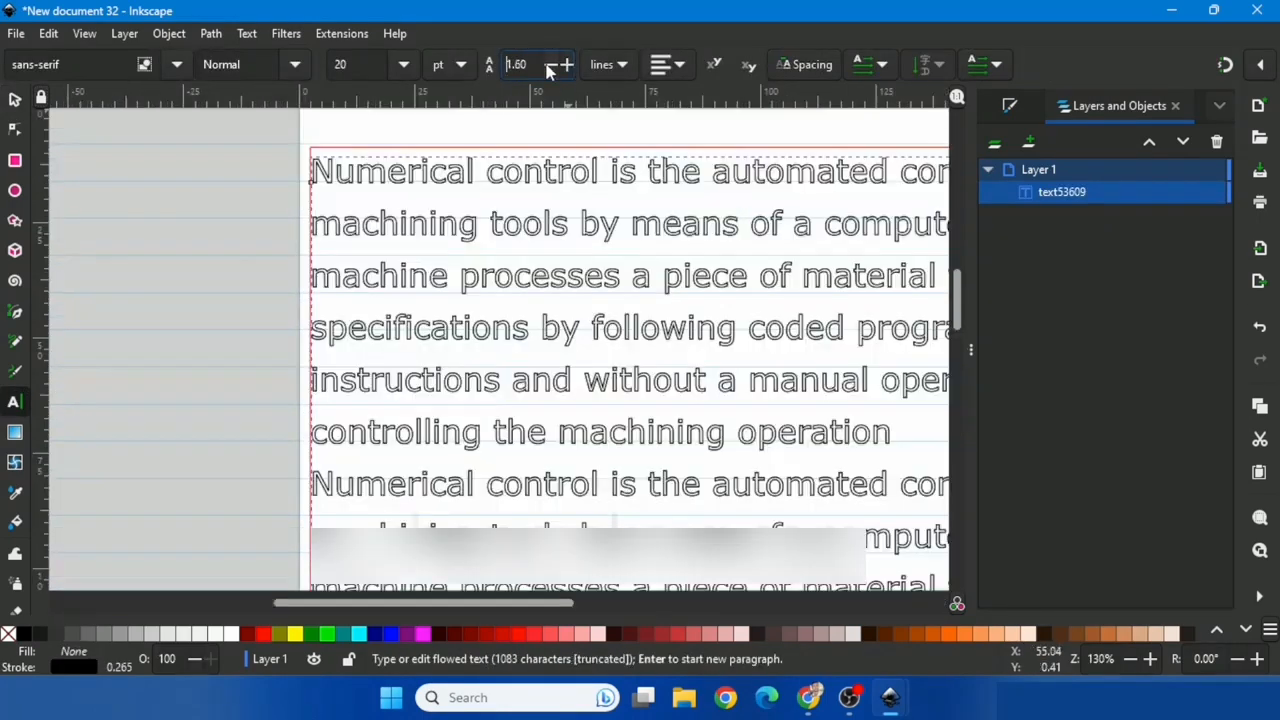
pyautogui.click(551, 65)
pyautogui.click(551, 65)
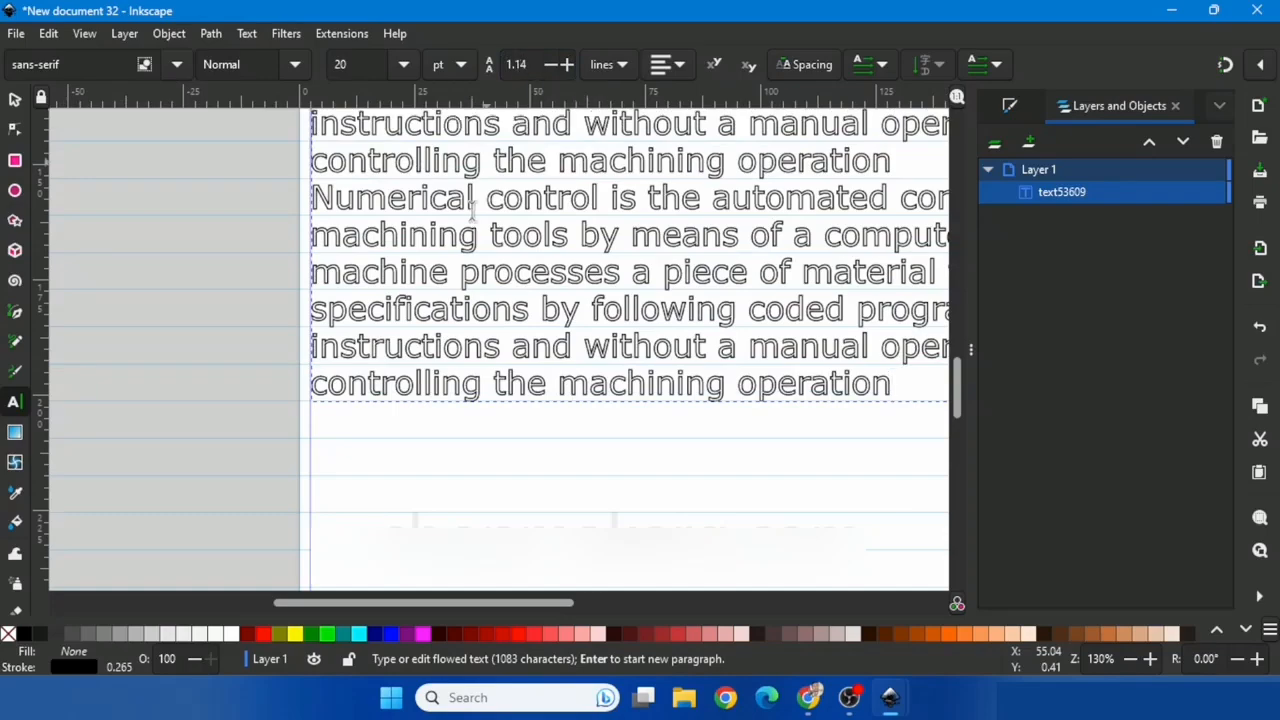
pyautogui.scroll(10, 480, 423)
pyautogui.scroll(-2, 484, 424)
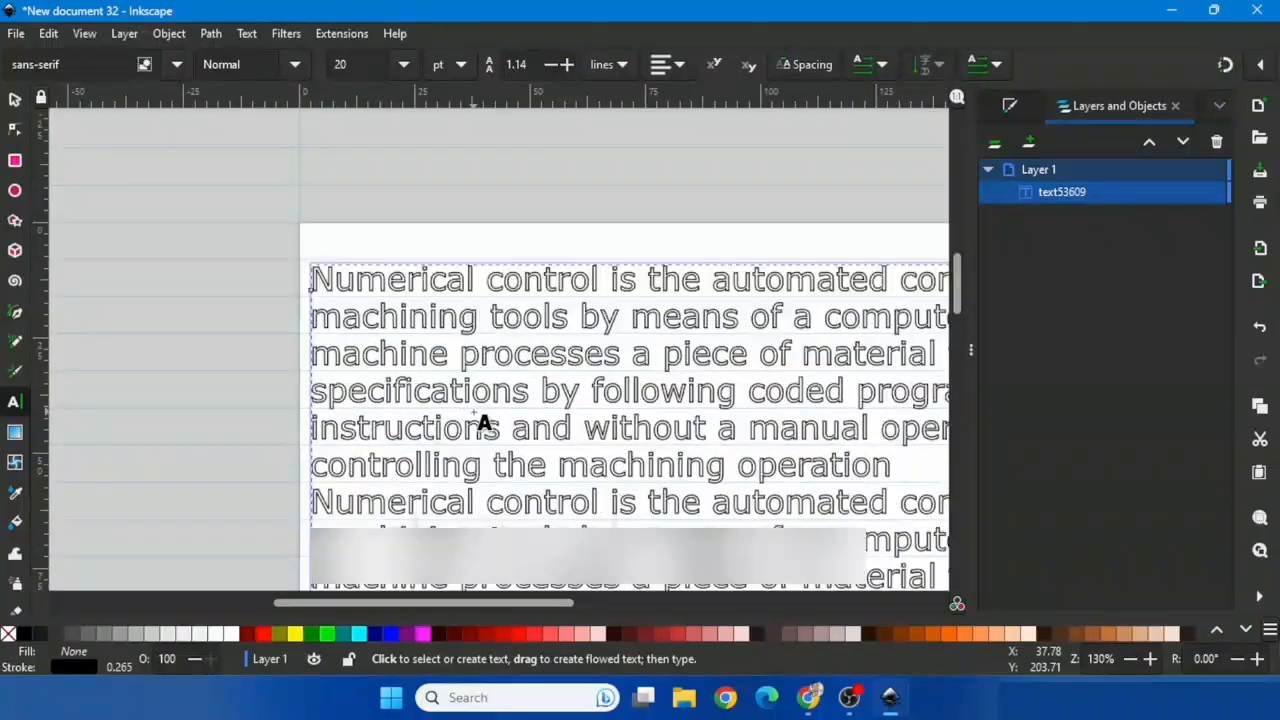
# Step: Move the text block to about X 2.3 mm, Y 10.4 mm so its baselines sit on the grid lines, and check the alignment
pyautogui.click(14, 100)
pyautogui.scroll(4, 334, 223)
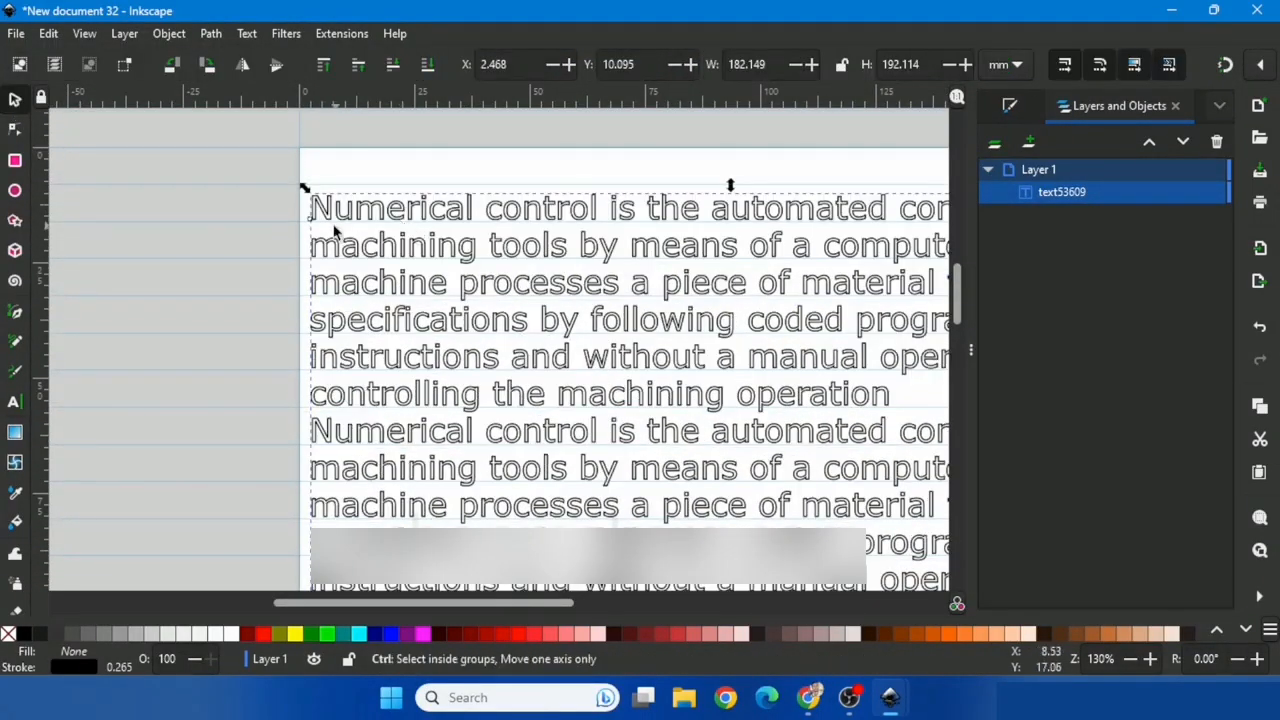
pyautogui.moveTo(334, 184); pyautogui.dragTo(331, 189)
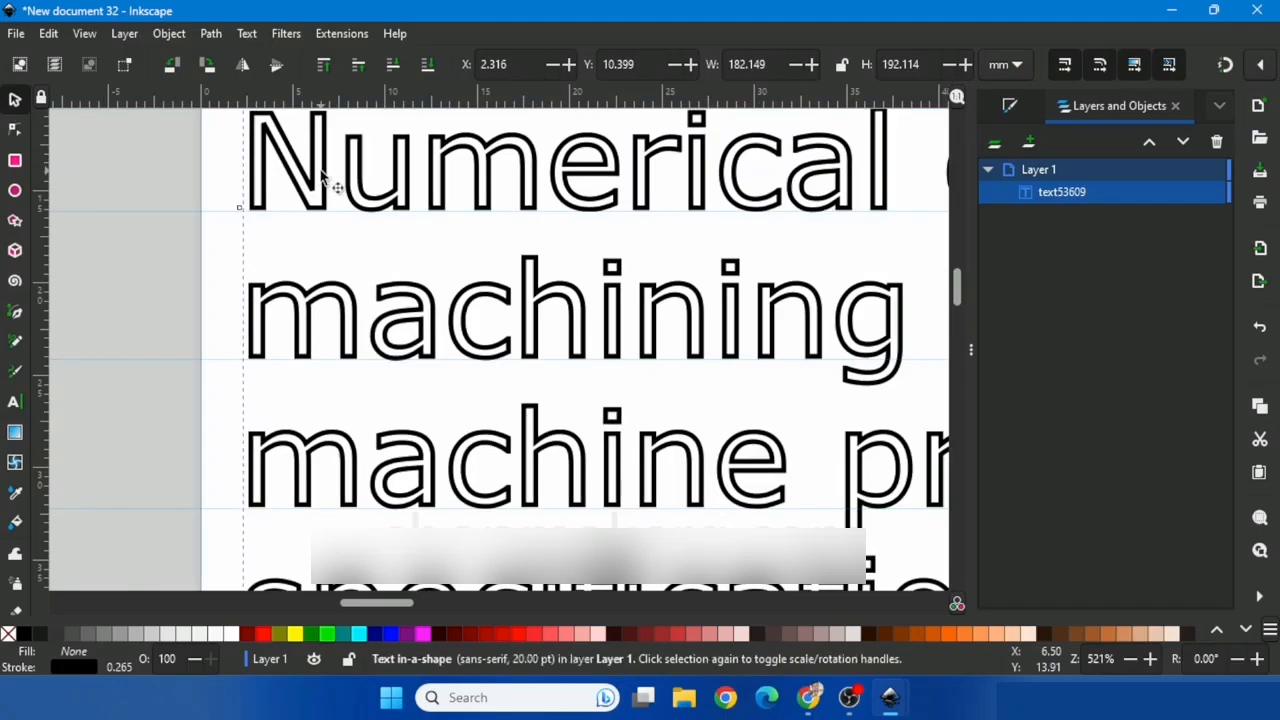
pyautogui.scroll(-7, 331, 189)
pyautogui.scroll(-1, 300, 255)
pyautogui.scroll(6, 423, 500)
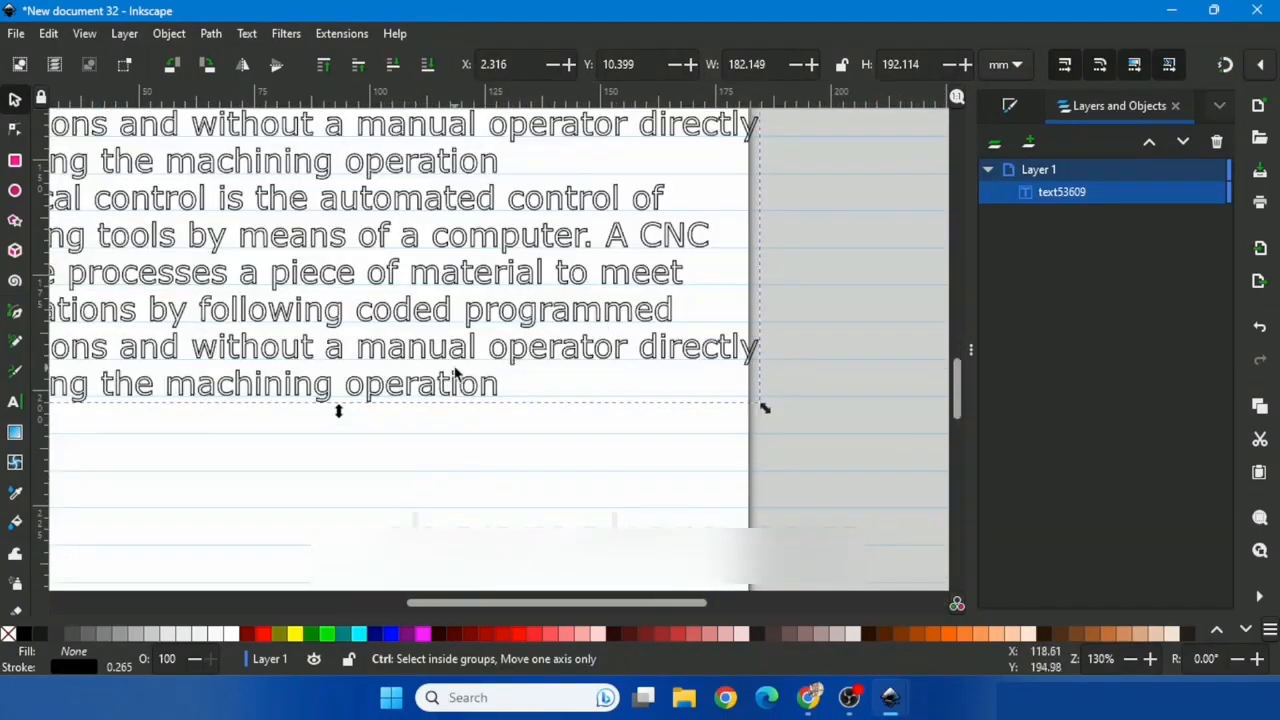
pyautogui.scroll(-6, 540, 445)
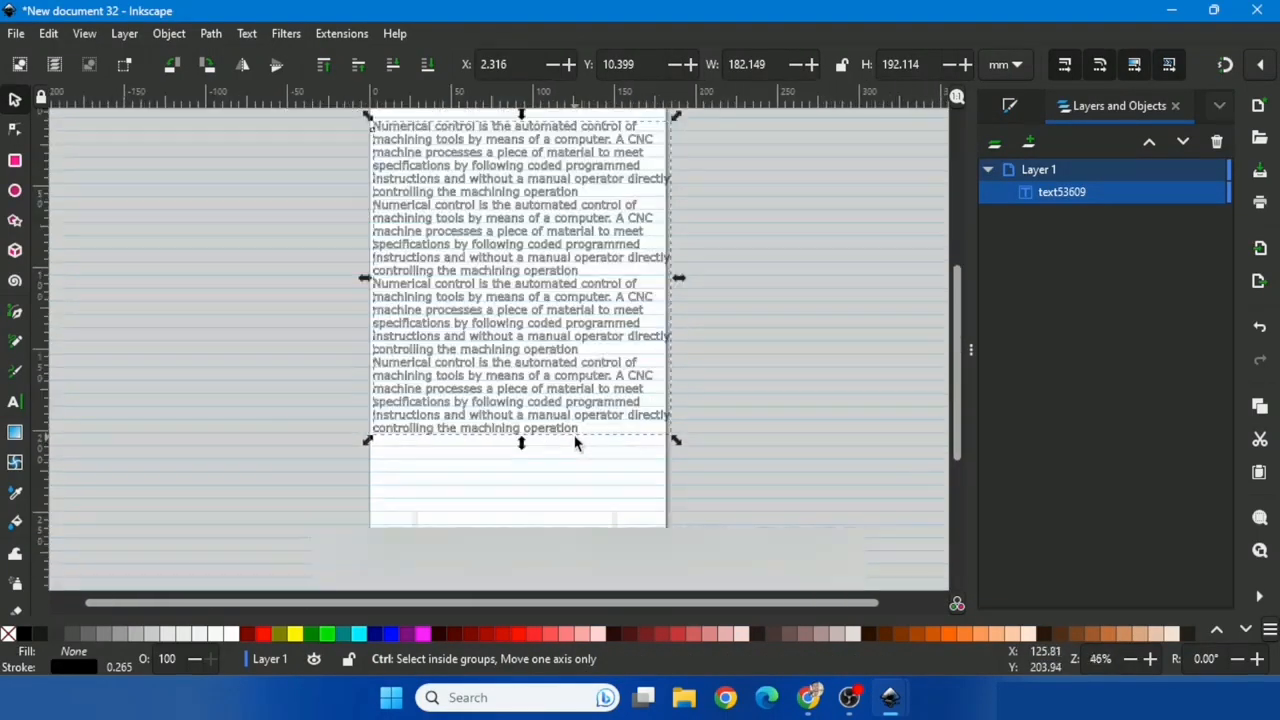
pyautogui.scroll(1, 577, 443)
# Step: Convert the selected paragraph text to the EMS Allure stroke font with Hershey Text and inspect the result
pyautogui.click(341, 33)
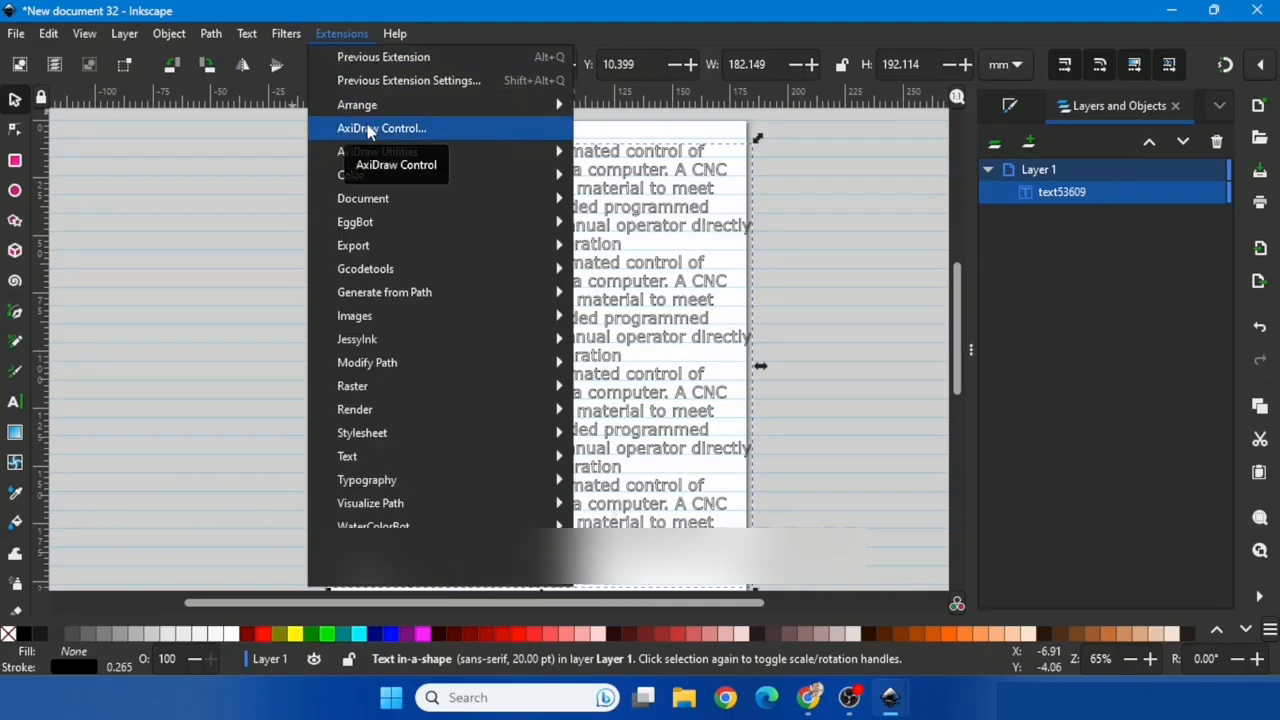
pyautogui.moveTo(445, 153)
pyautogui.click(629, 221)
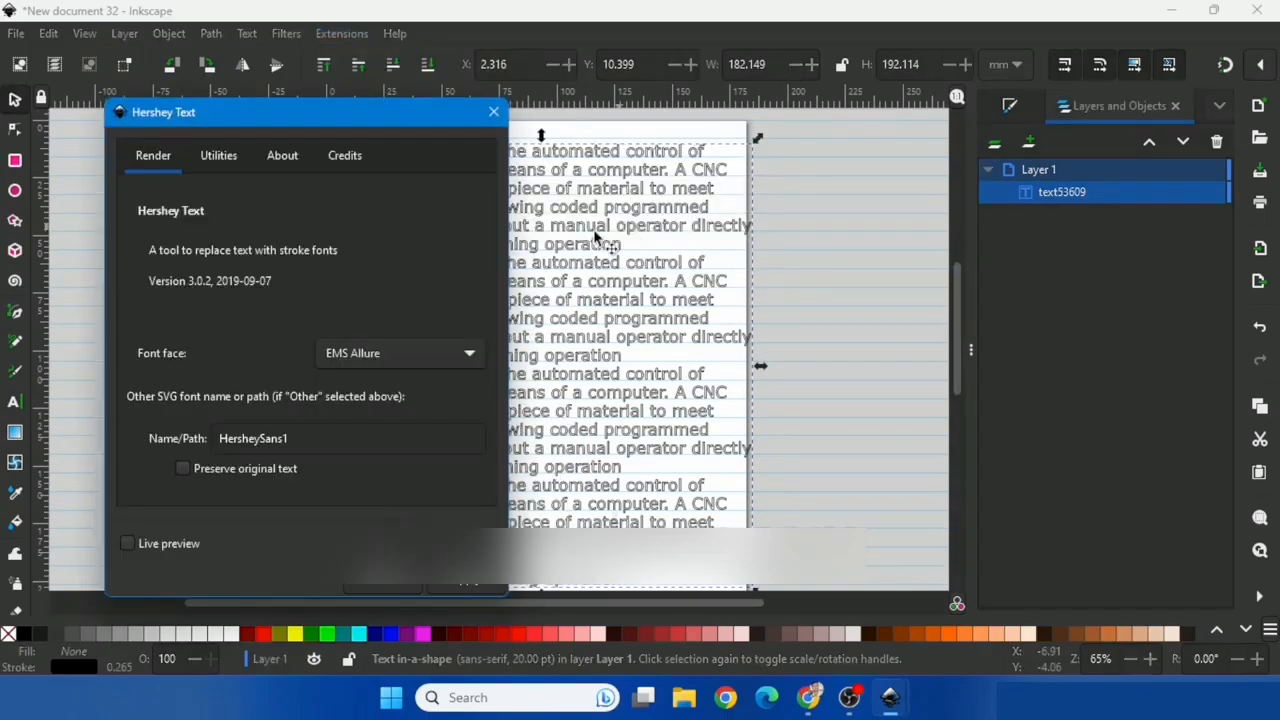
pyautogui.click(473, 587)
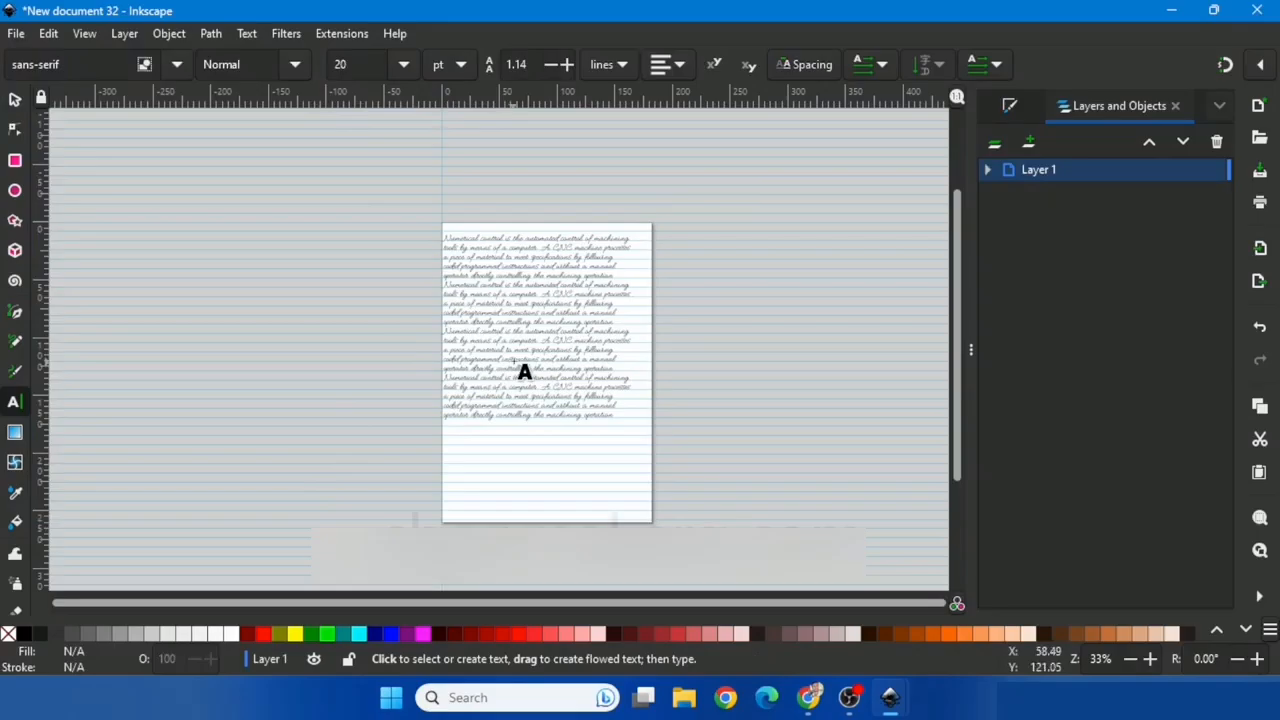
pyautogui.scroll(5, 551, 411)
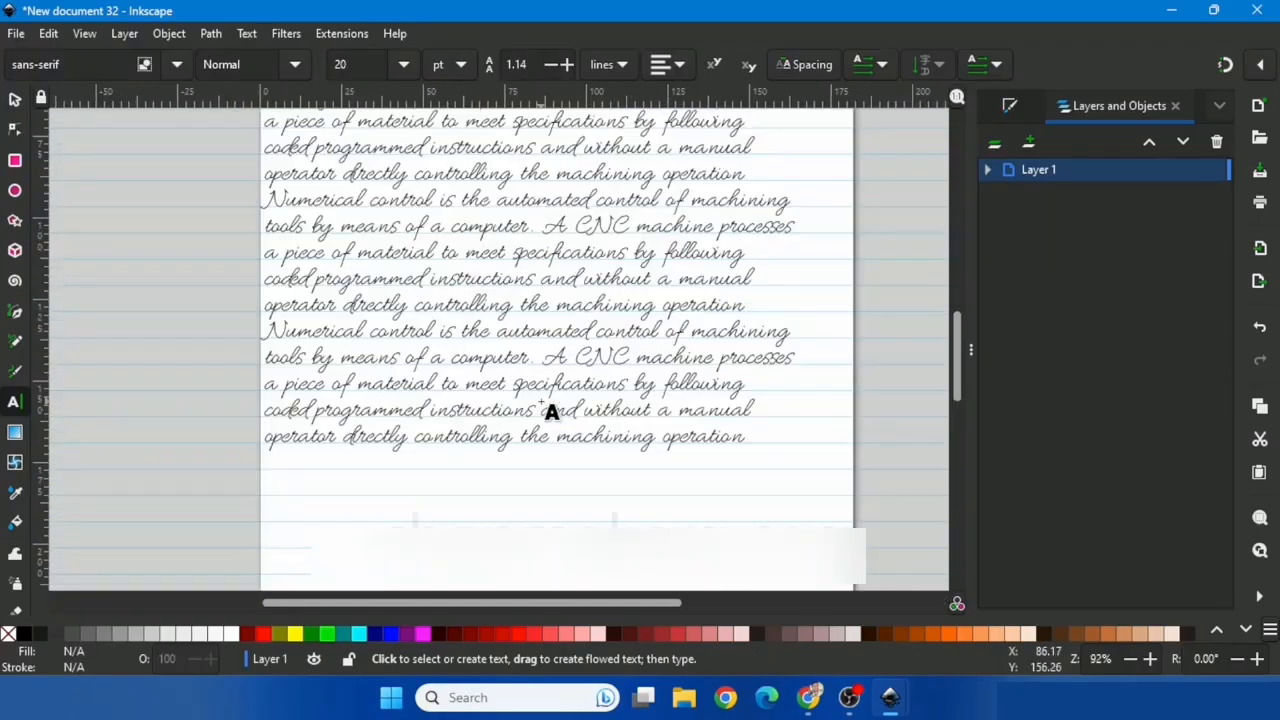
# Step: Plot one copy of the ruled page's handwriting text with AxiDraw Control
pyautogui.scroll(-2, 546, 360)
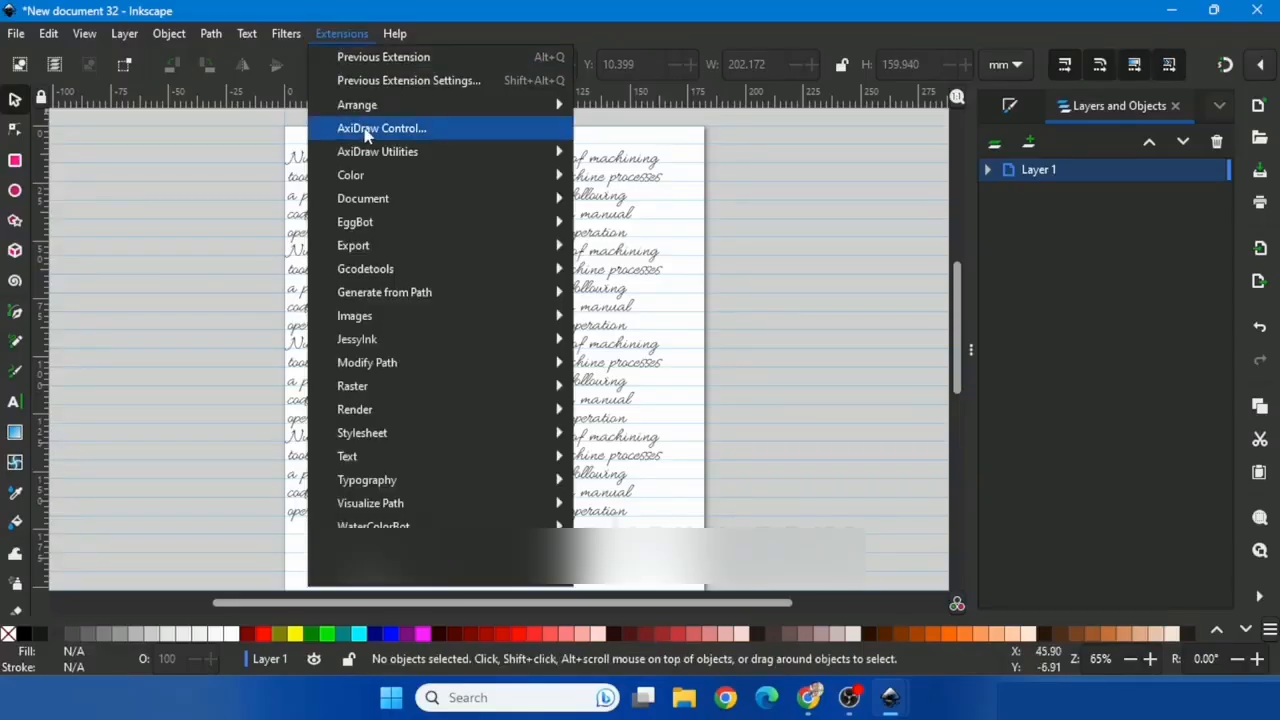
pyautogui.click(229, 126)
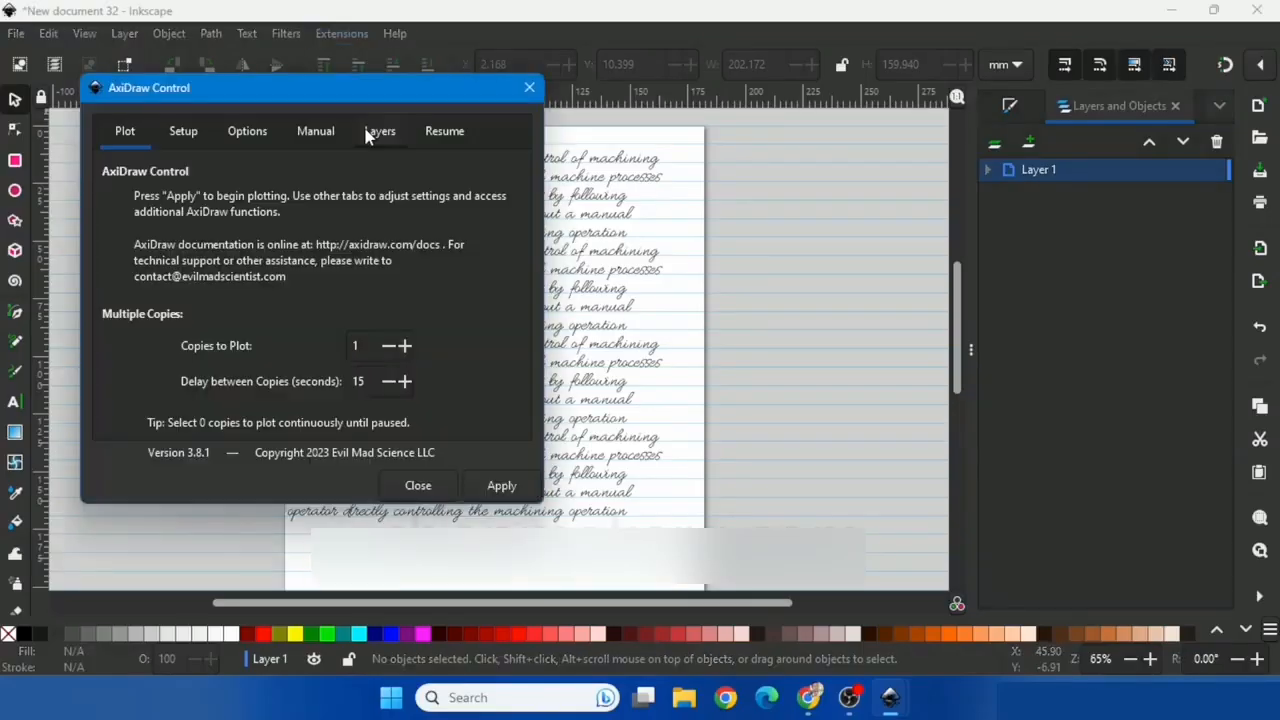
pyautogui.click(500, 486)
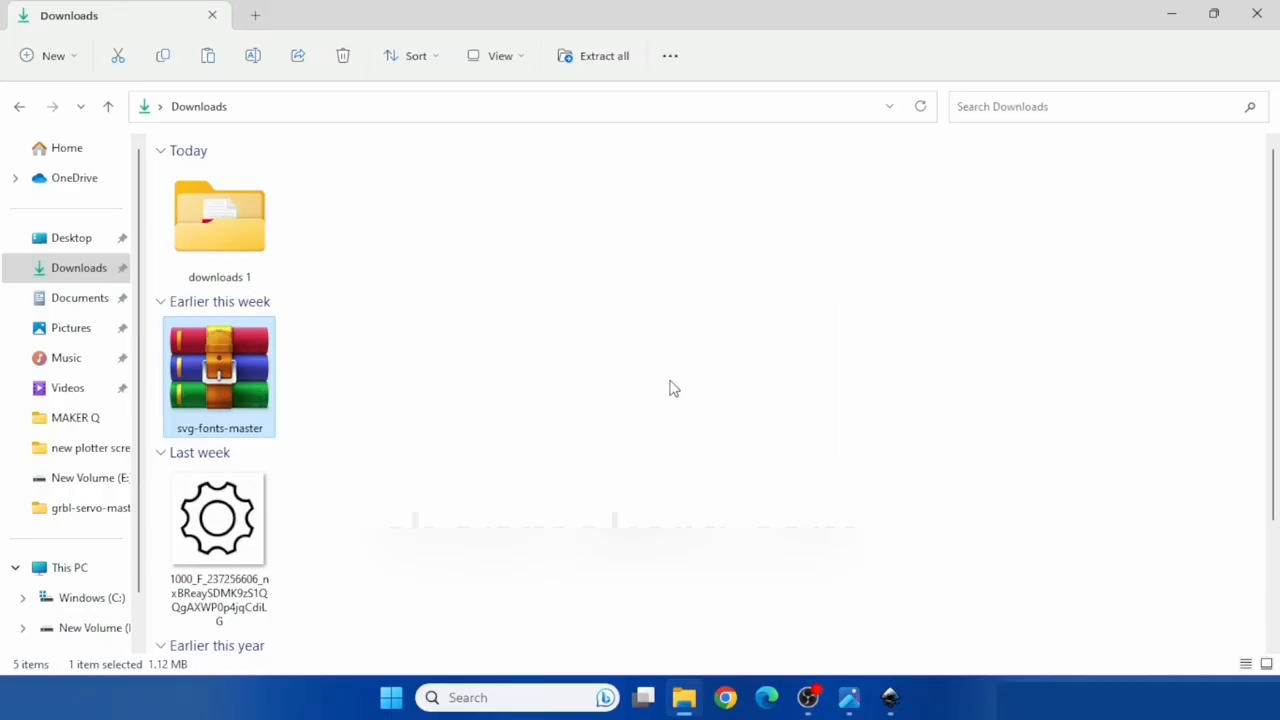
# Step: Extract the svg-fonts-master archive into a svg-fonts-master folder in Downloads
pyautogui.click(671, 386)
pyautogui.click(200, 360)
pyautogui.rightClick(200, 358)
pyautogui.click(287, 328)
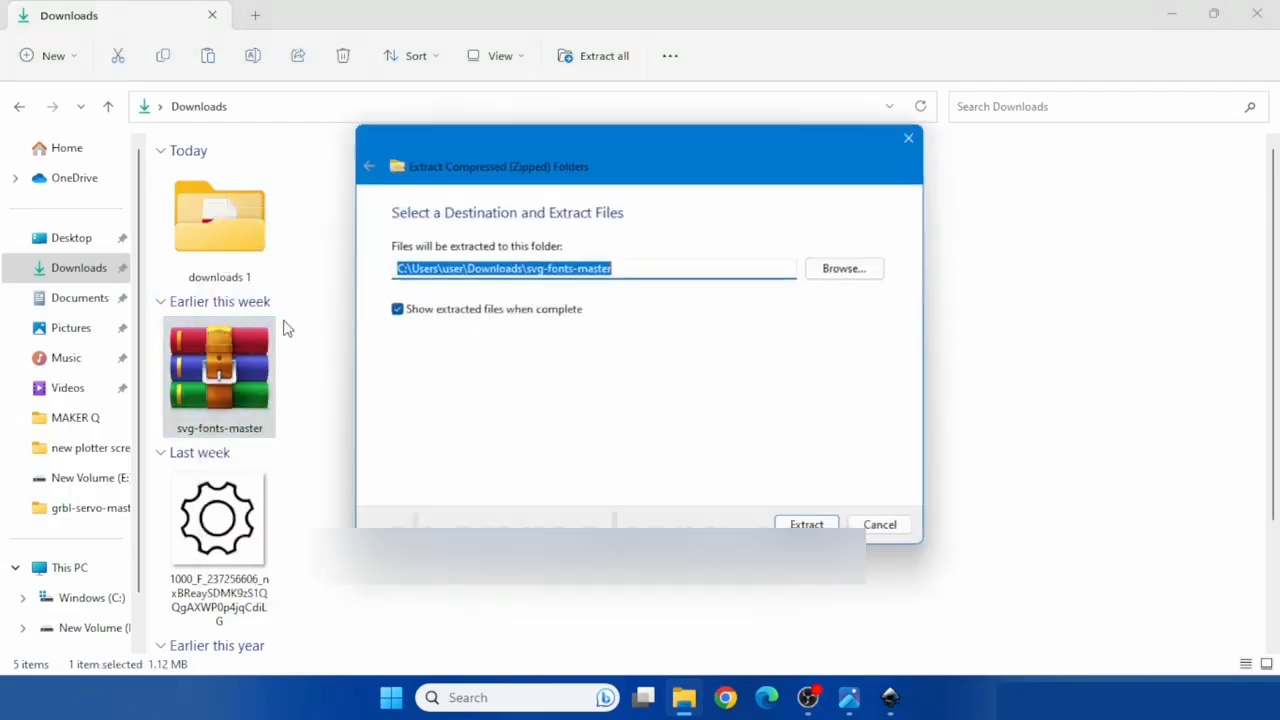
pyautogui.click(808, 527)
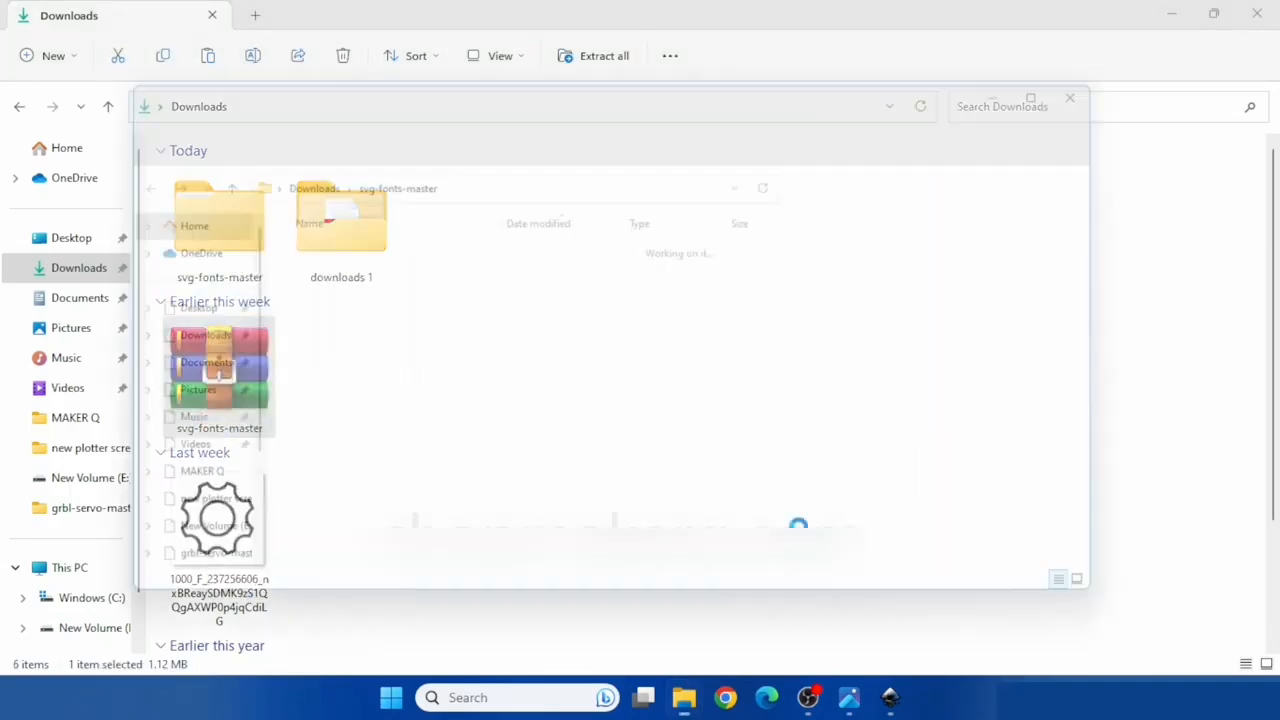
# Step: Open the inner svg-fonts-master folder and view the font samples in samples2.png
pyautogui.click(428, 272)
pyautogui.doubleClick(428, 272)
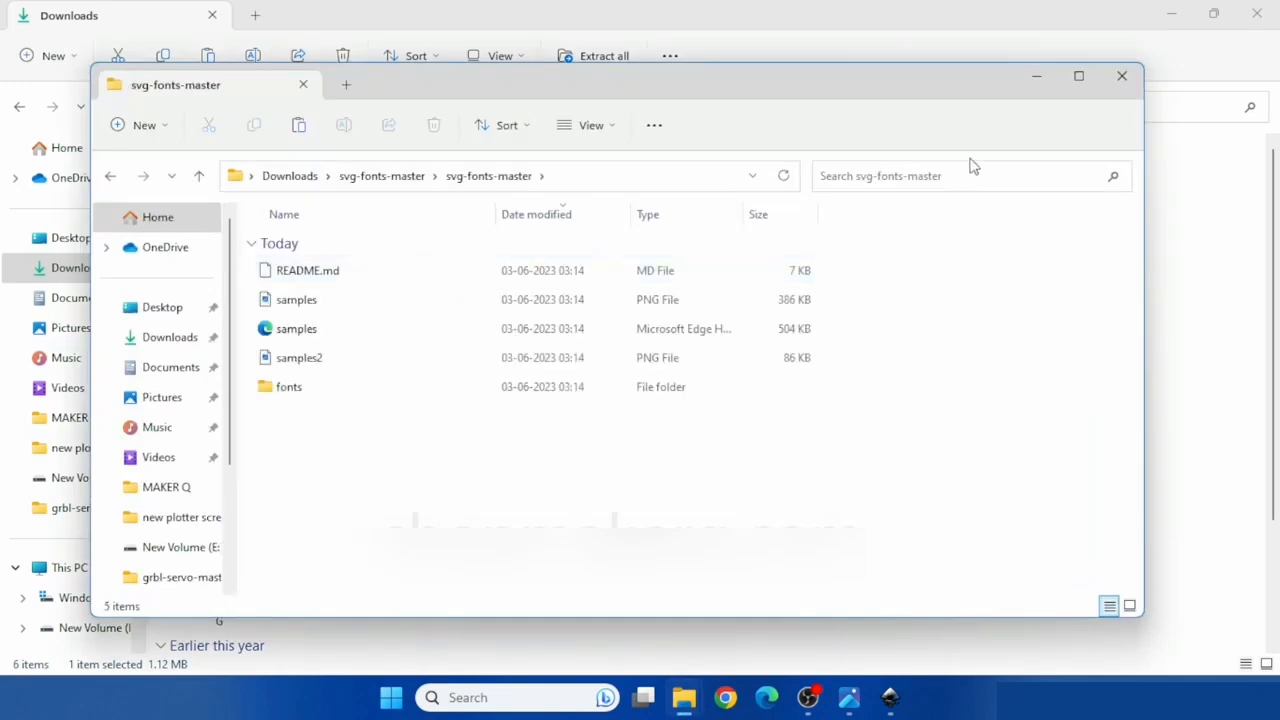
pyautogui.click(1072, 86)
pyautogui.doubleClick(285, 301)
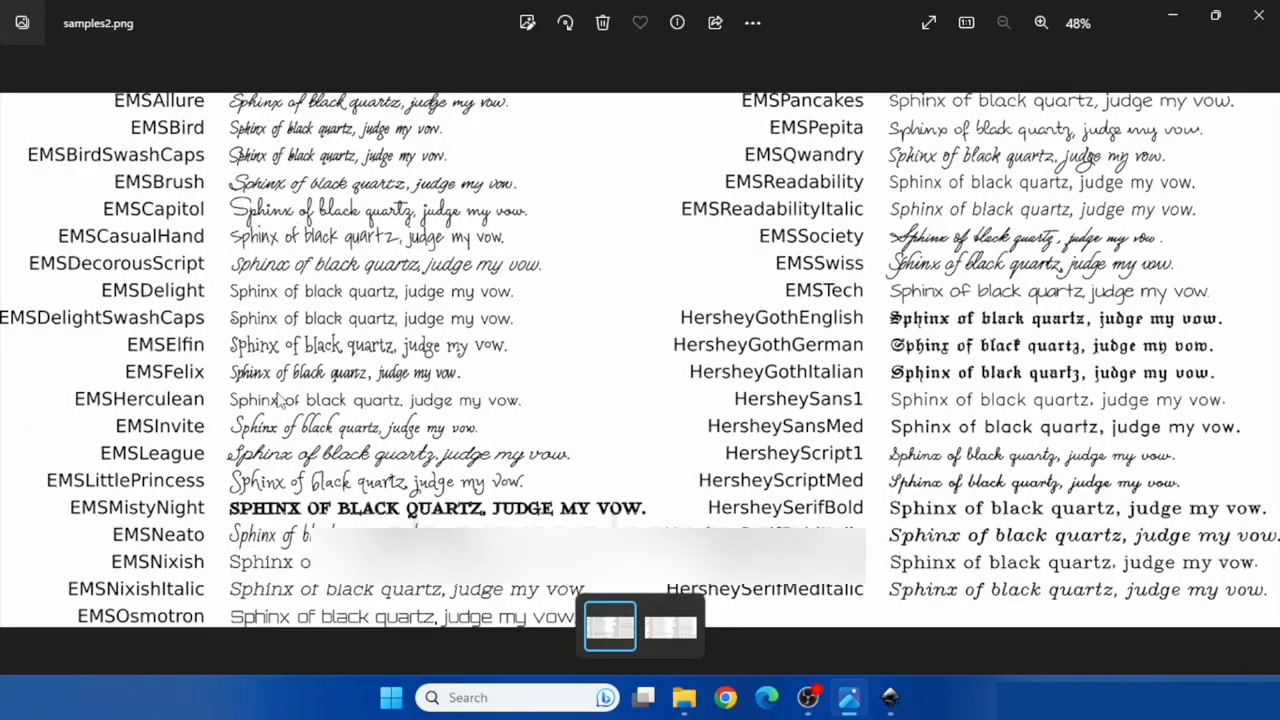
pyautogui.click(1176, 22)
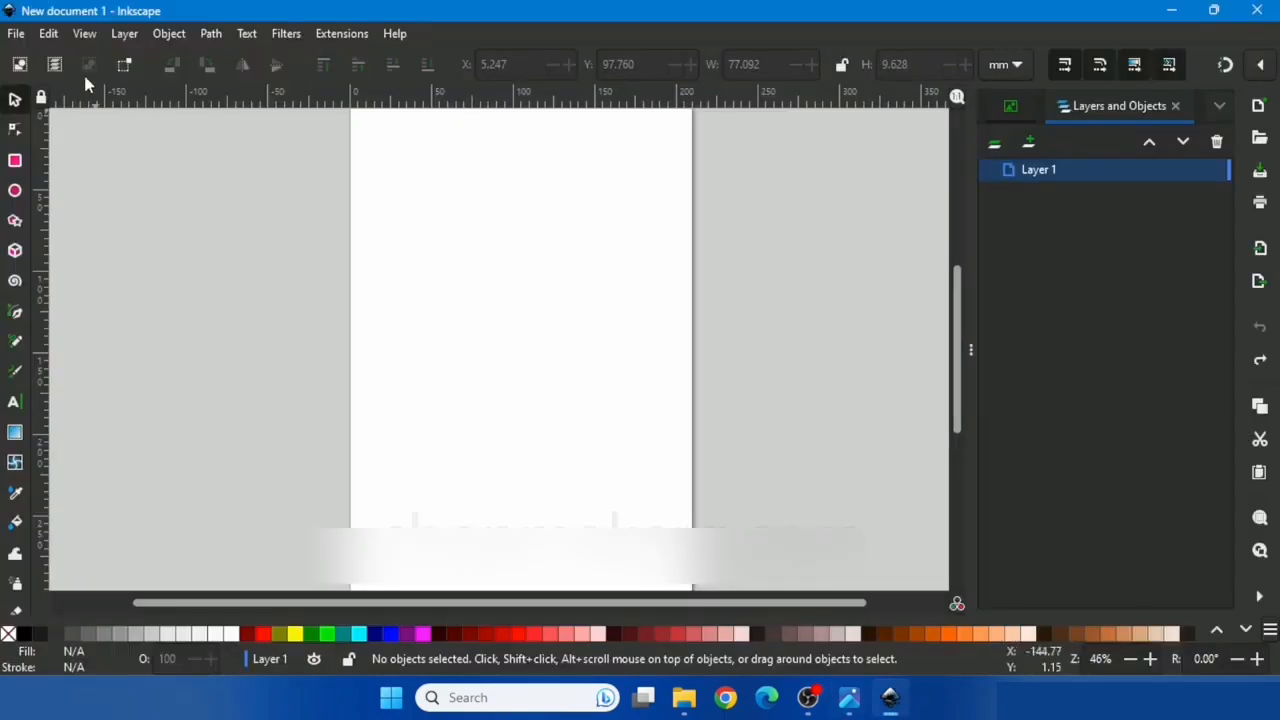
# Step: Copy the Inkscape extensions folder path from the System section of Inkscape's preferences
pyautogui.click(48, 33)
pyautogui.click(88, 651)
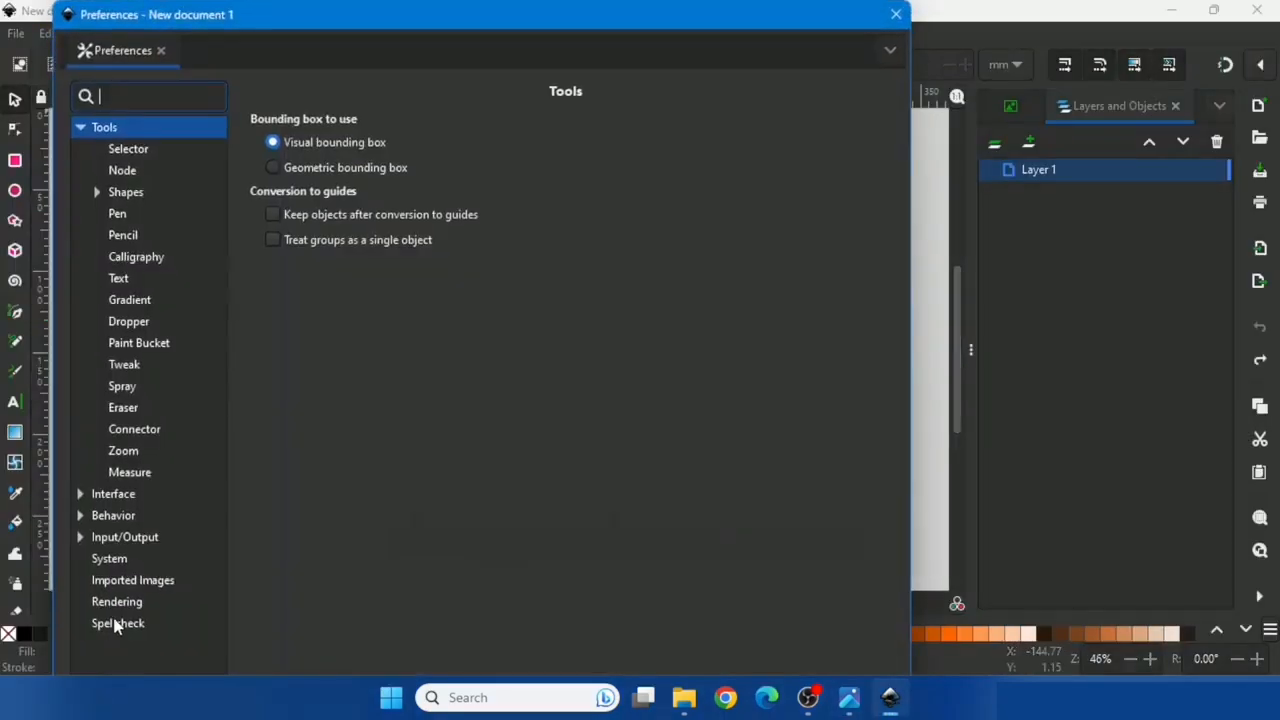
pyautogui.click(100, 560)
pyautogui.scroll(-5, 412, 430)
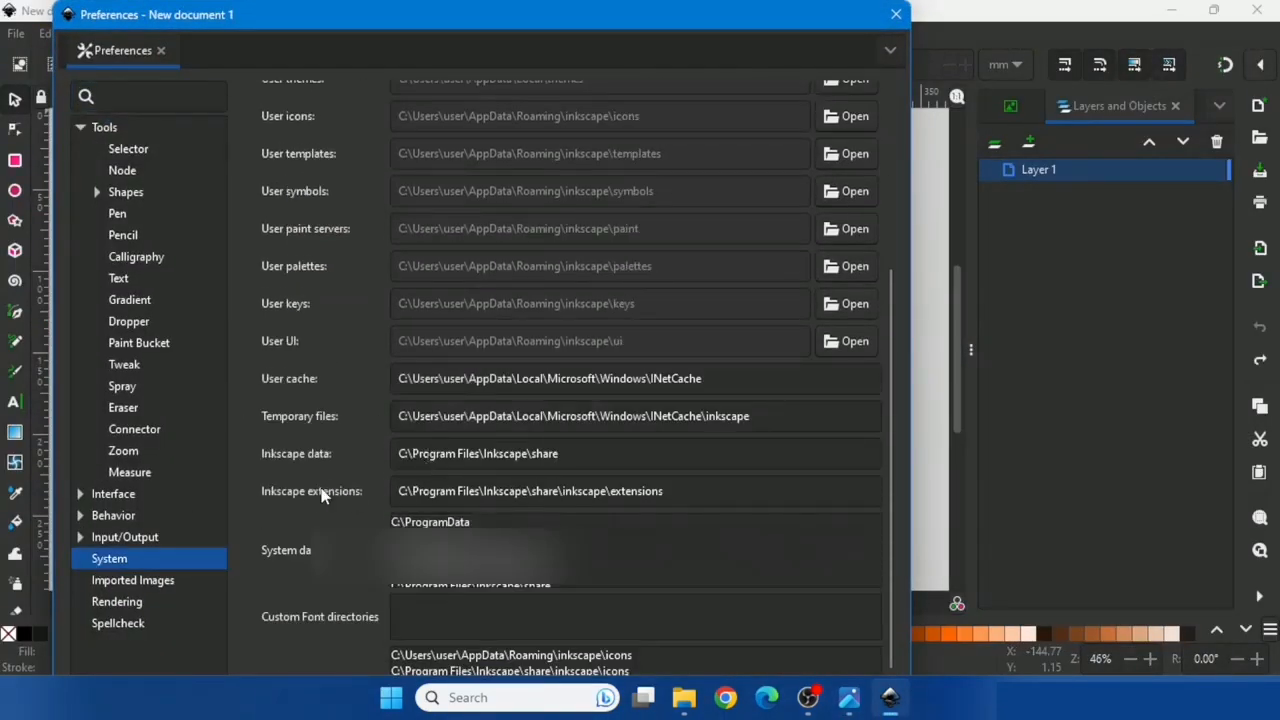
pyautogui.moveTo(641, 498); pyautogui.dragTo(411, 498)
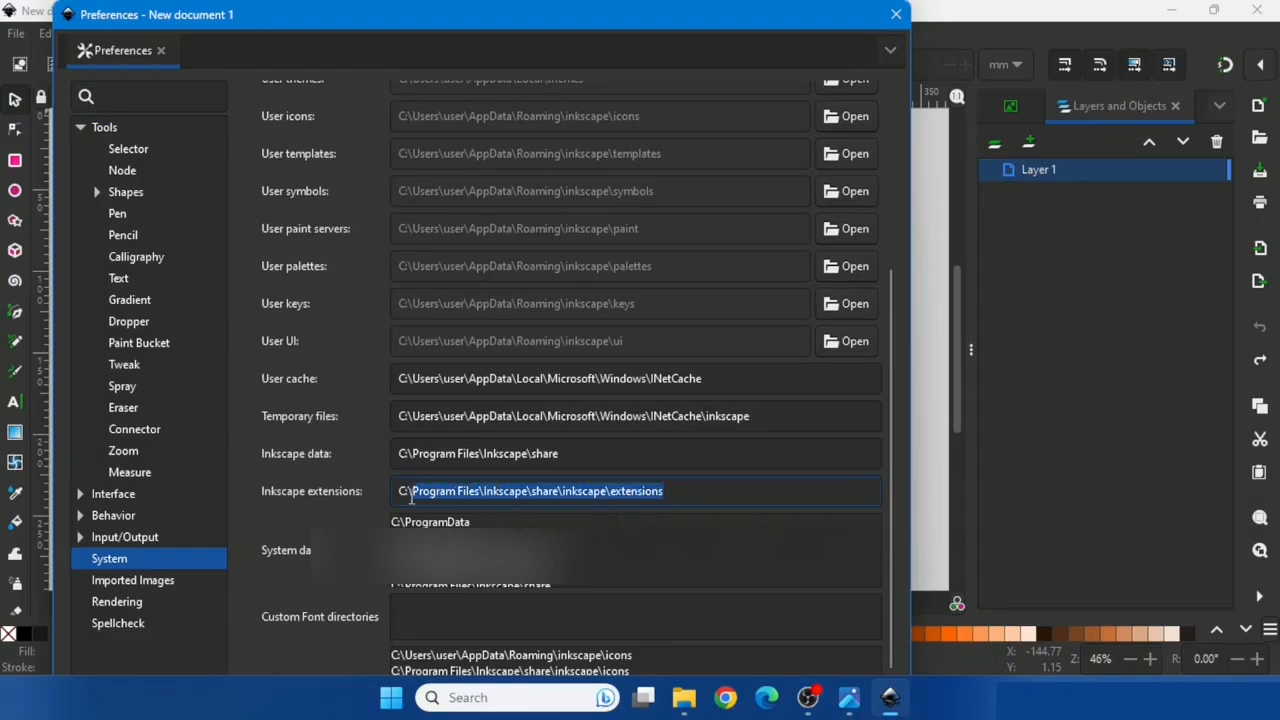
pyautogui.rightClick(407, 495)
pyautogui.click(443, 523)
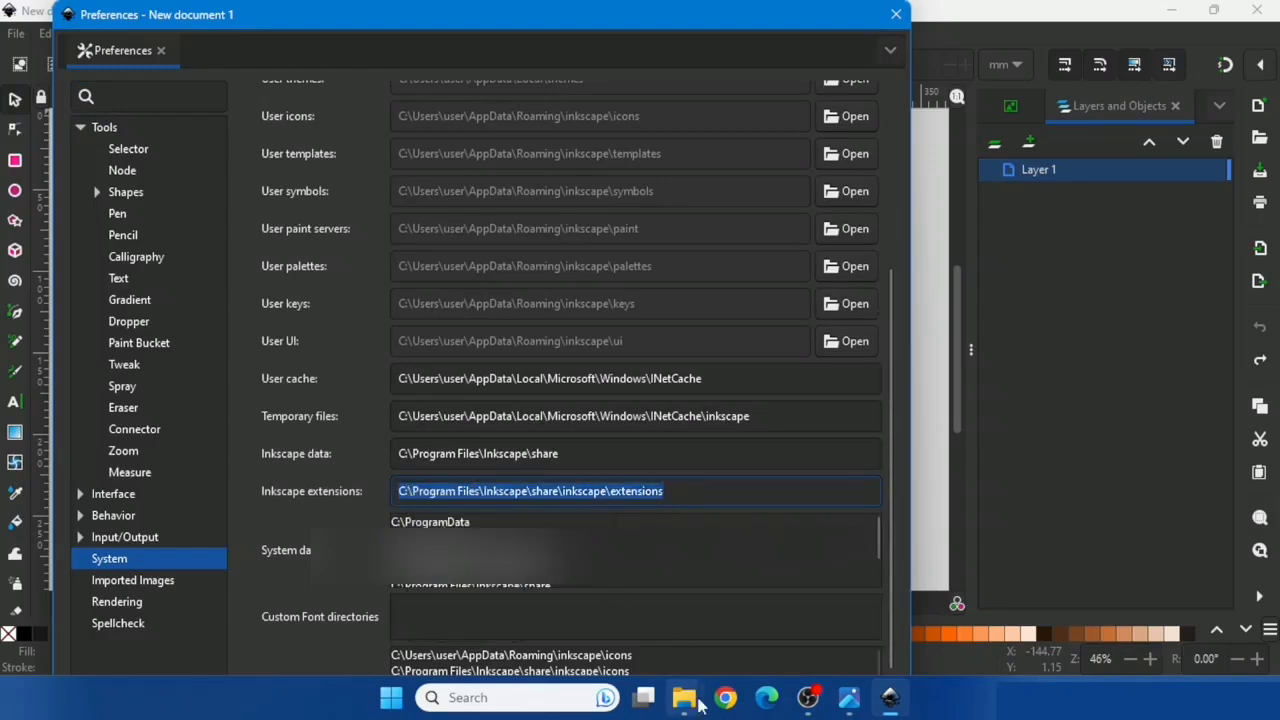
# Step: Switch to File Explorer and go to the copied path C:\Program Files\Inkscape\share\inkscape\extensions
pyautogui.moveTo(700, 705)
pyautogui.click(623, 625)
pyautogui.click(145, 110)
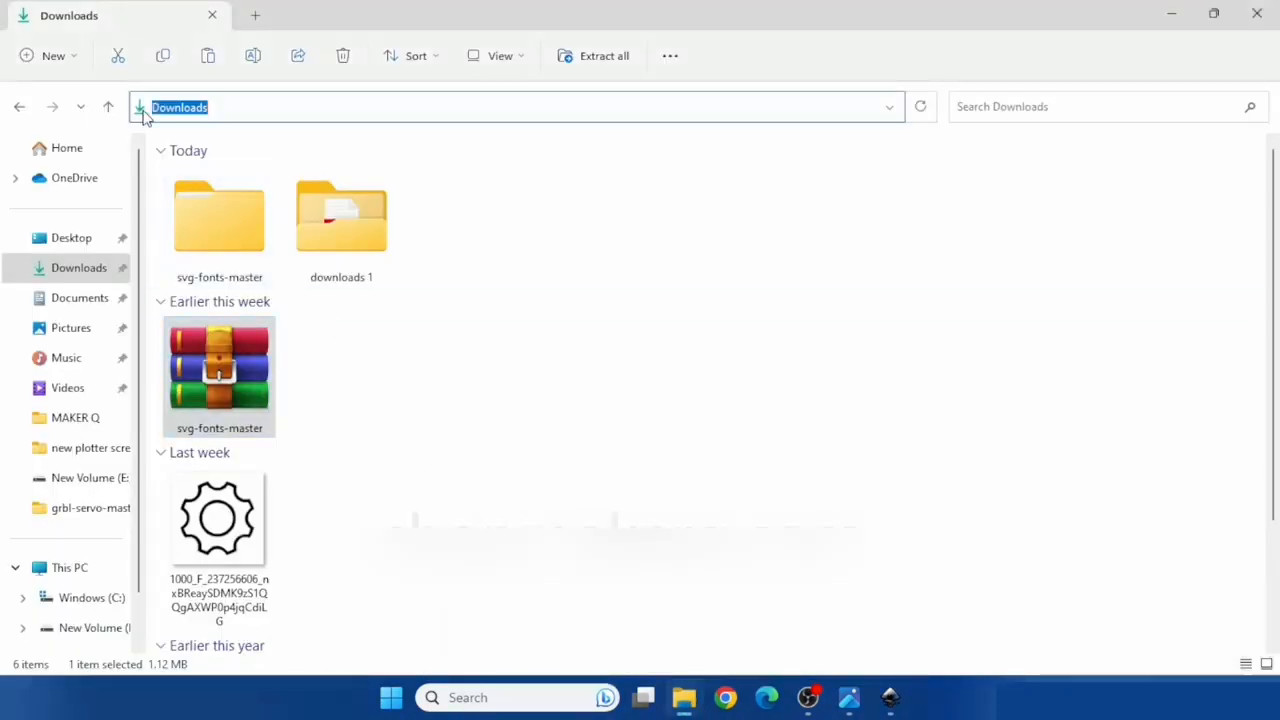
pyautogui.rightClick(180, 108)
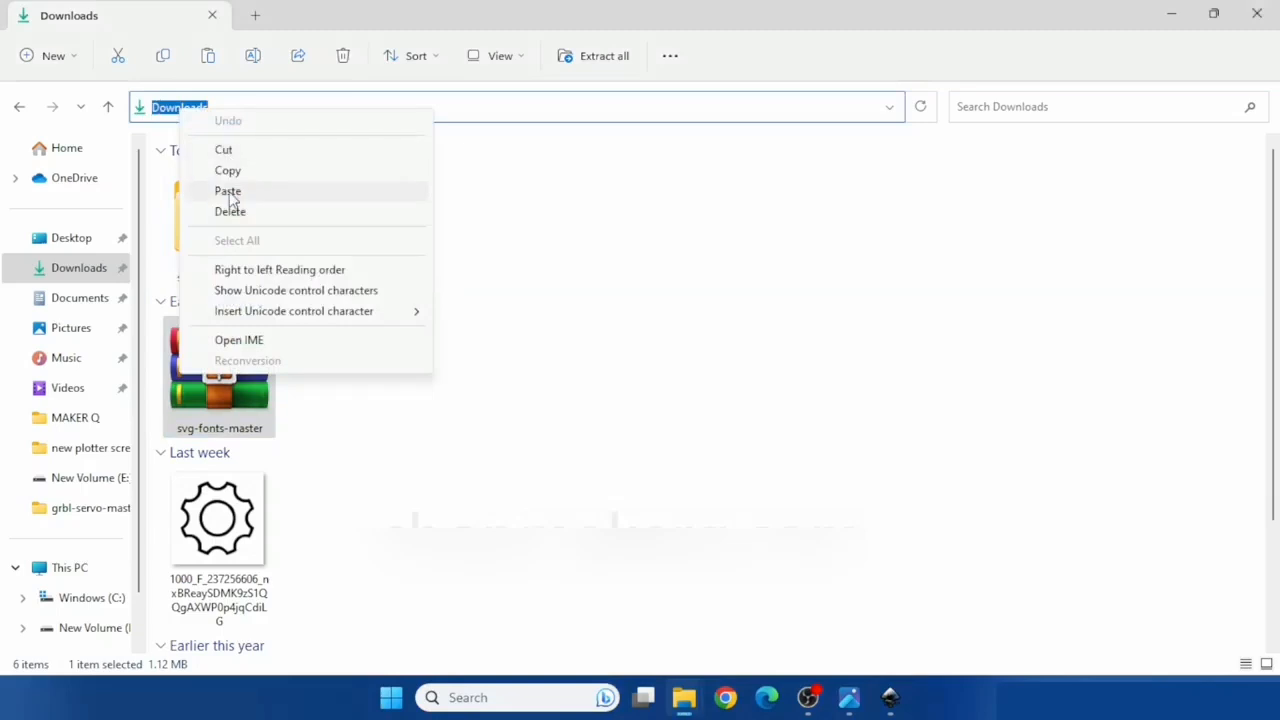
pyautogui.click(229, 189)
pyautogui.click(920, 107)
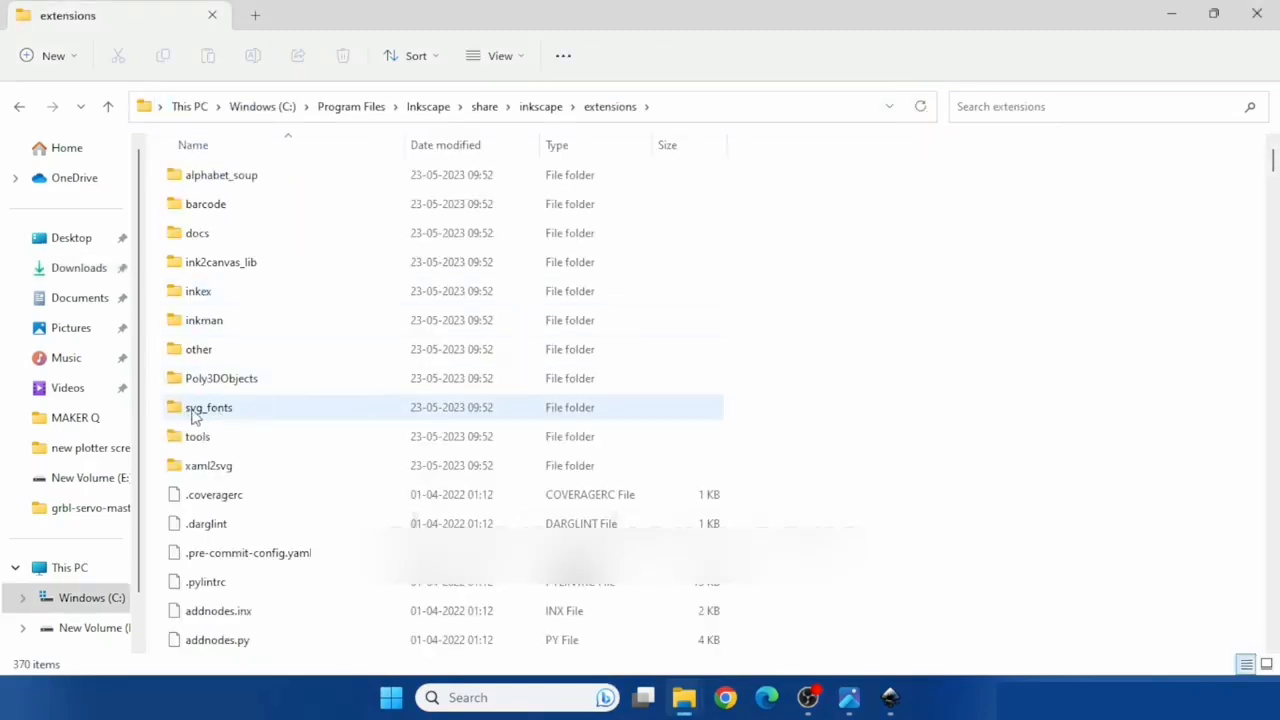
# Step: Copy all the files in the EMS subfolder of the extracted svg-fonts-master fonts folder
pyautogui.moveTo(698, 704)
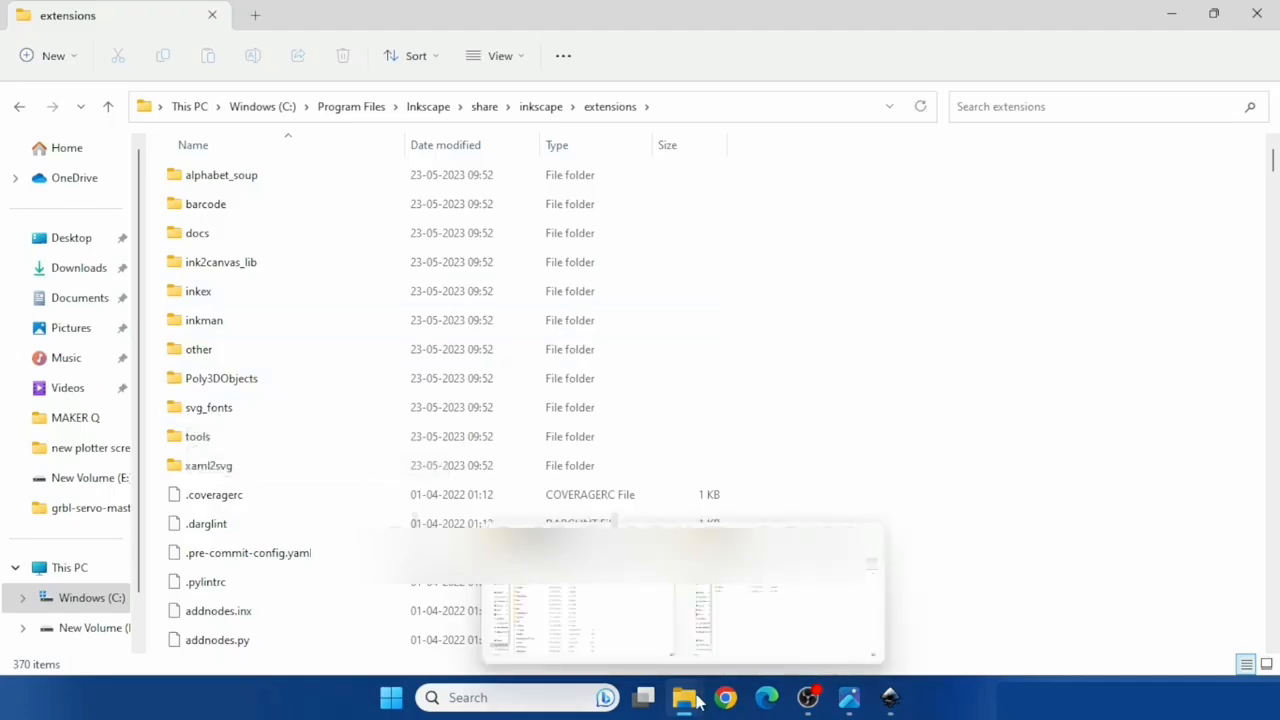
pyautogui.click(775, 615)
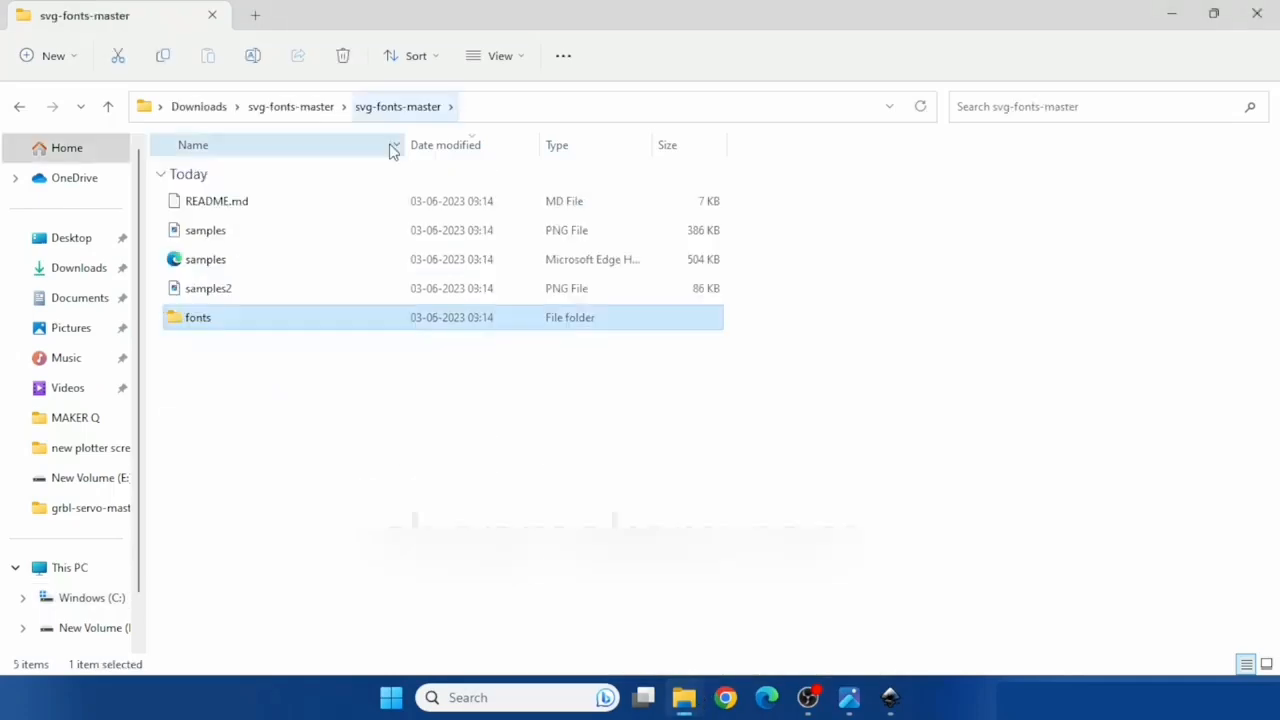
pyautogui.doubleClick(267, 330)
pyautogui.doubleClick(268, 233)
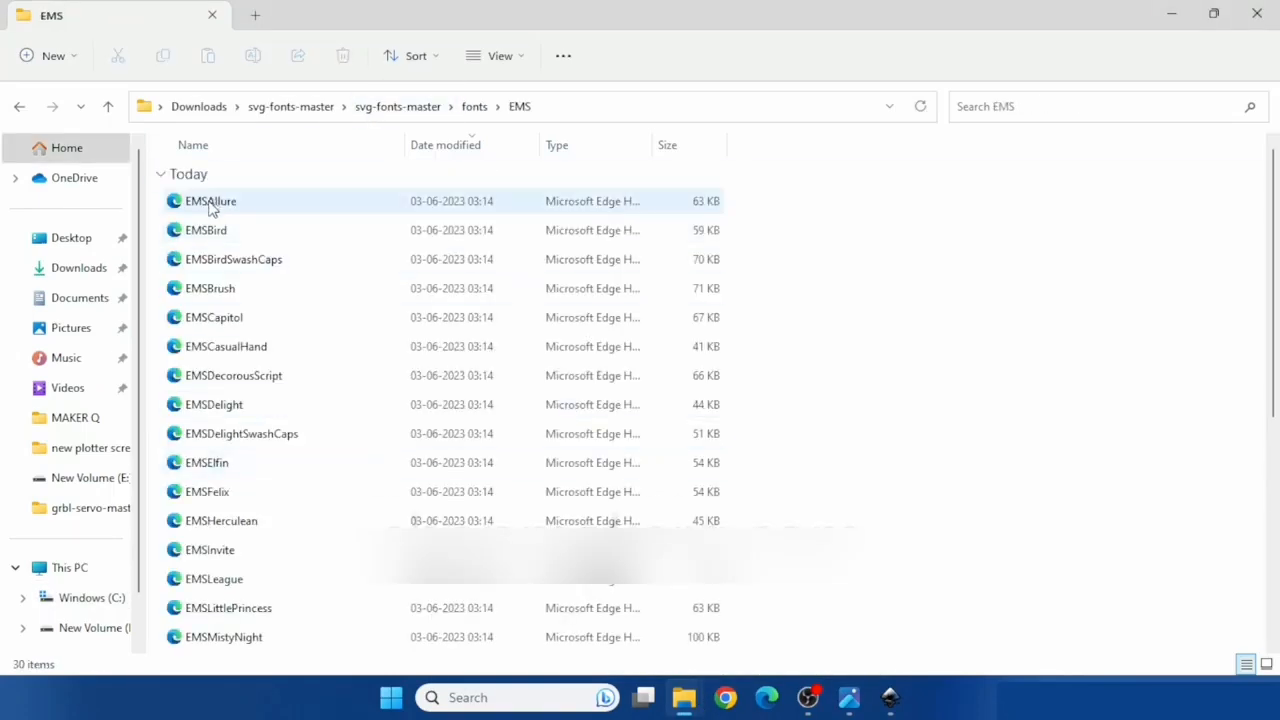
pyautogui.moveTo(160, 205); pyautogui.dragTo(500, 683)
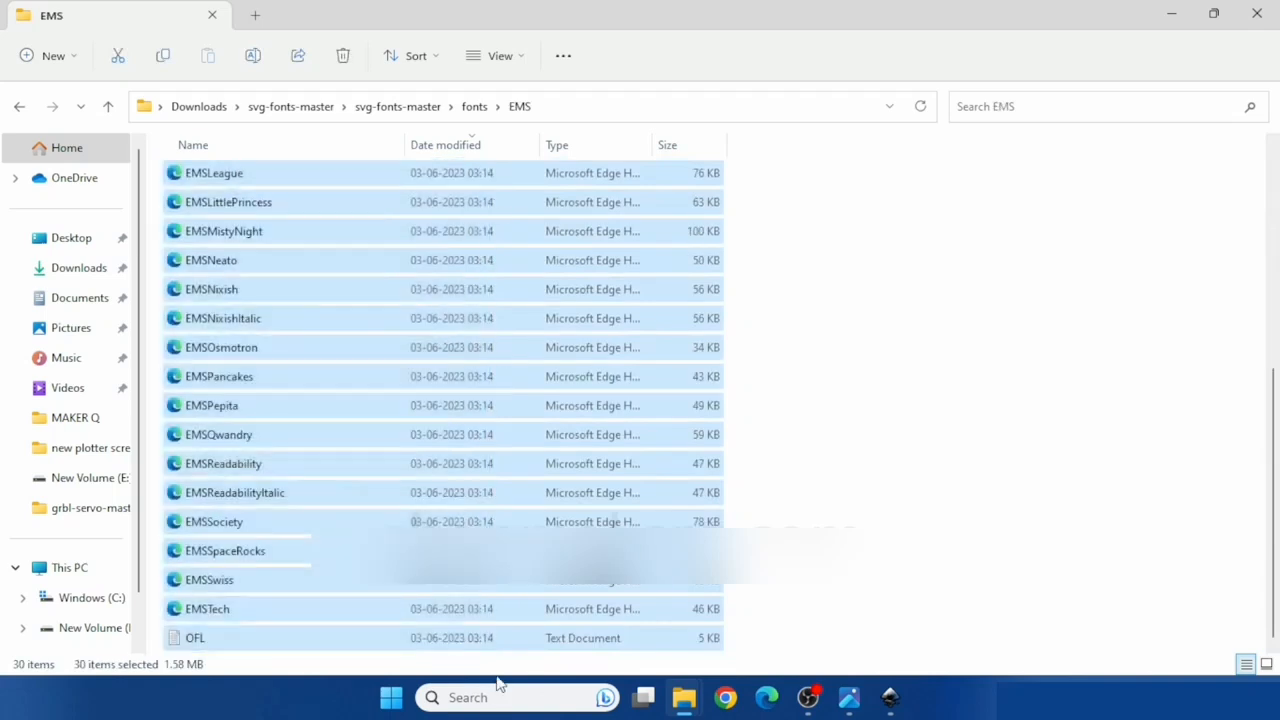
pyautogui.rightClick(490, 496)
pyautogui.click(552, 513)
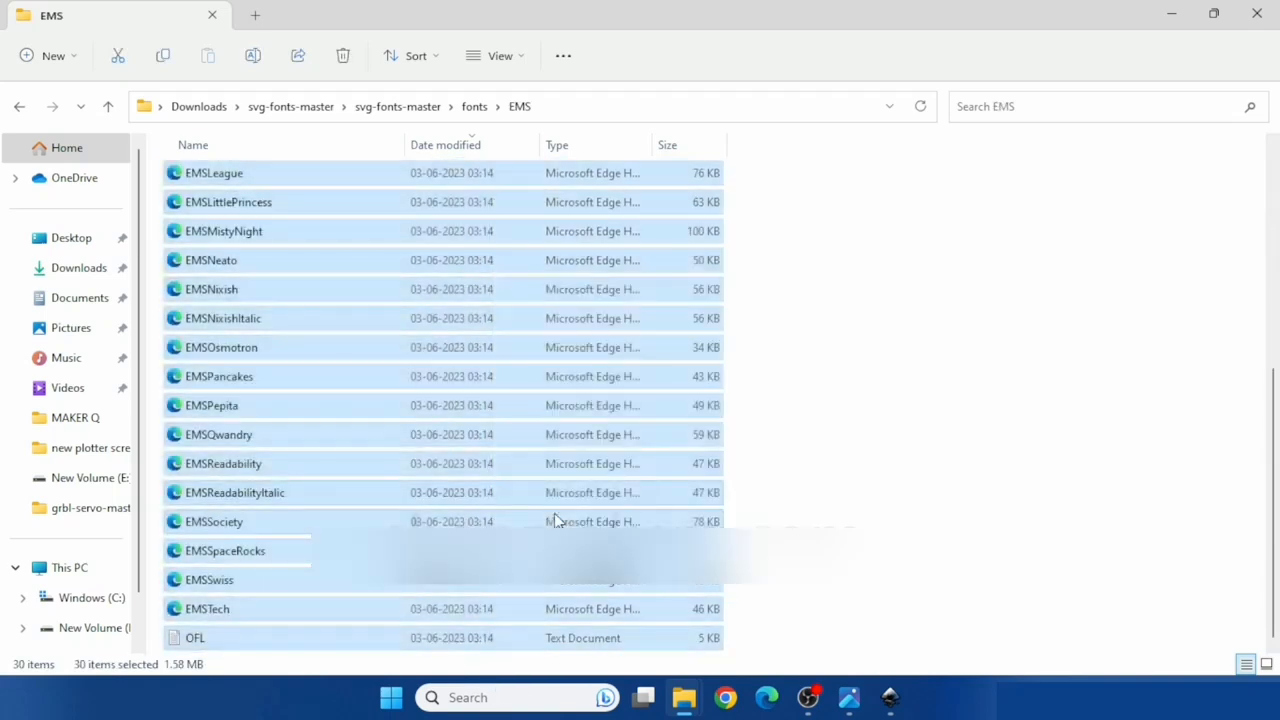
# Step: Paste the EMS files into the svg_fonts folder of the Inkscape extensions, skipping the ones that already exist there
pyautogui.moveTo(684, 697)
pyautogui.click(634, 623)
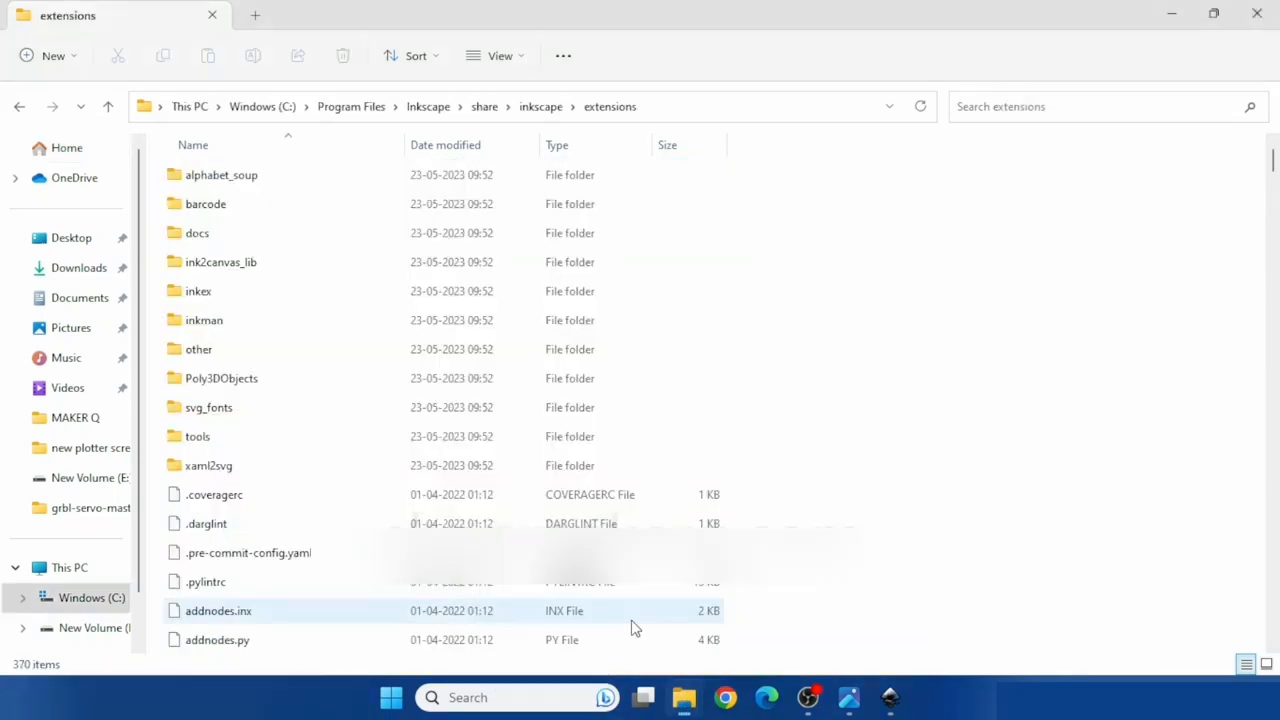
pyautogui.doubleClick(272, 410)
pyautogui.rightClick(850, 451)
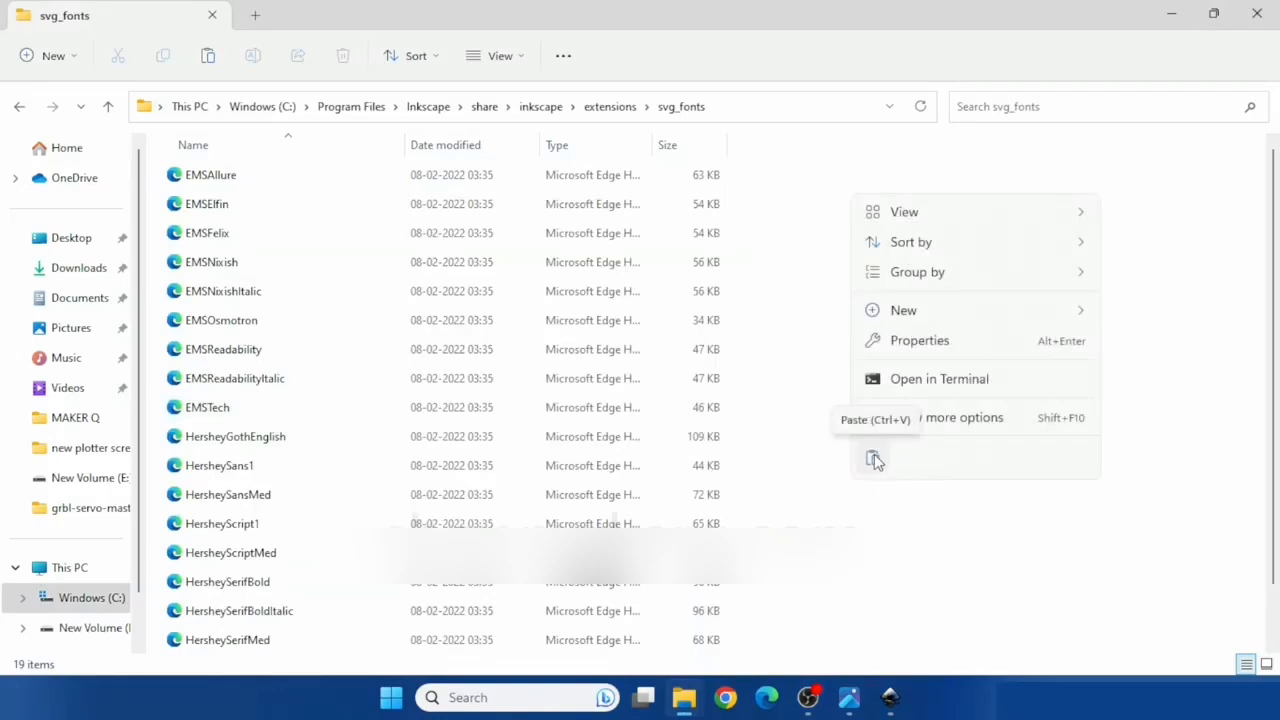
pyautogui.click(874, 458)
pyautogui.click(551, 242)
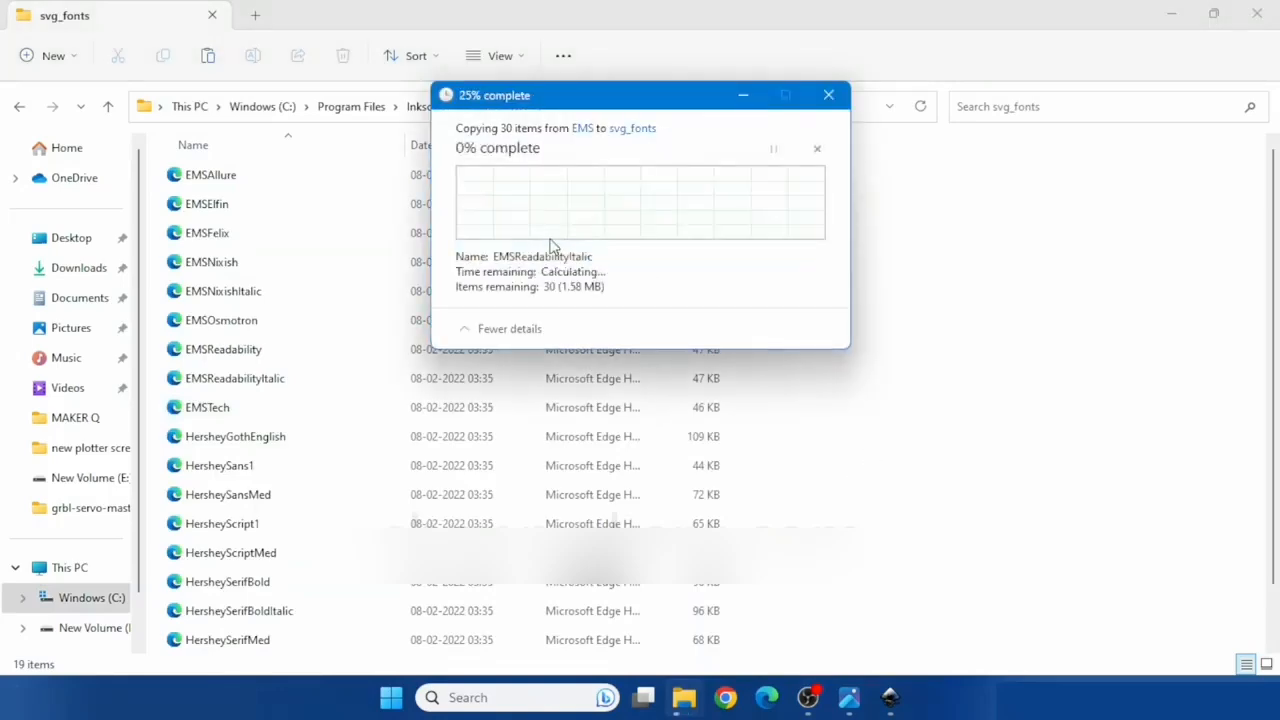
pyautogui.click(546, 256)
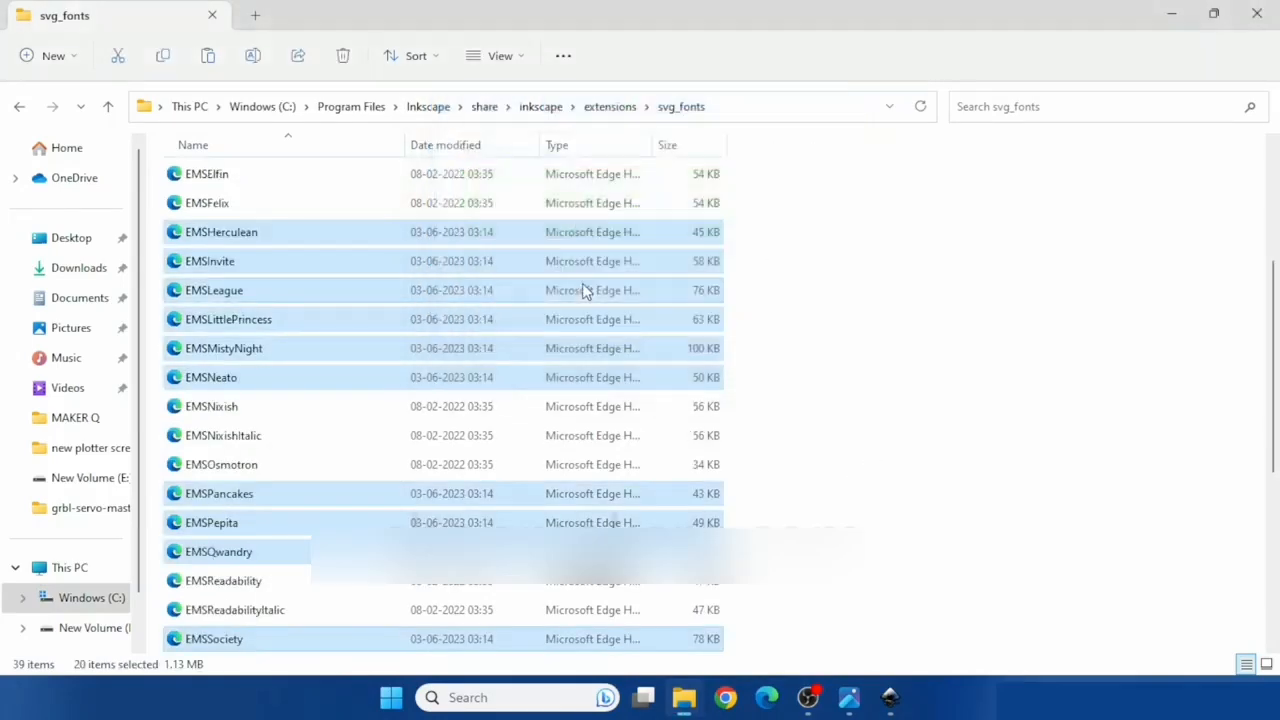
pyautogui.scroll(-5, 814, 434)
# Step: Check the font names in the sample image, switch to Inkscape and add a text frame on the page reading "maker q"
pyautogui.hotkey('alt', 'Tab')
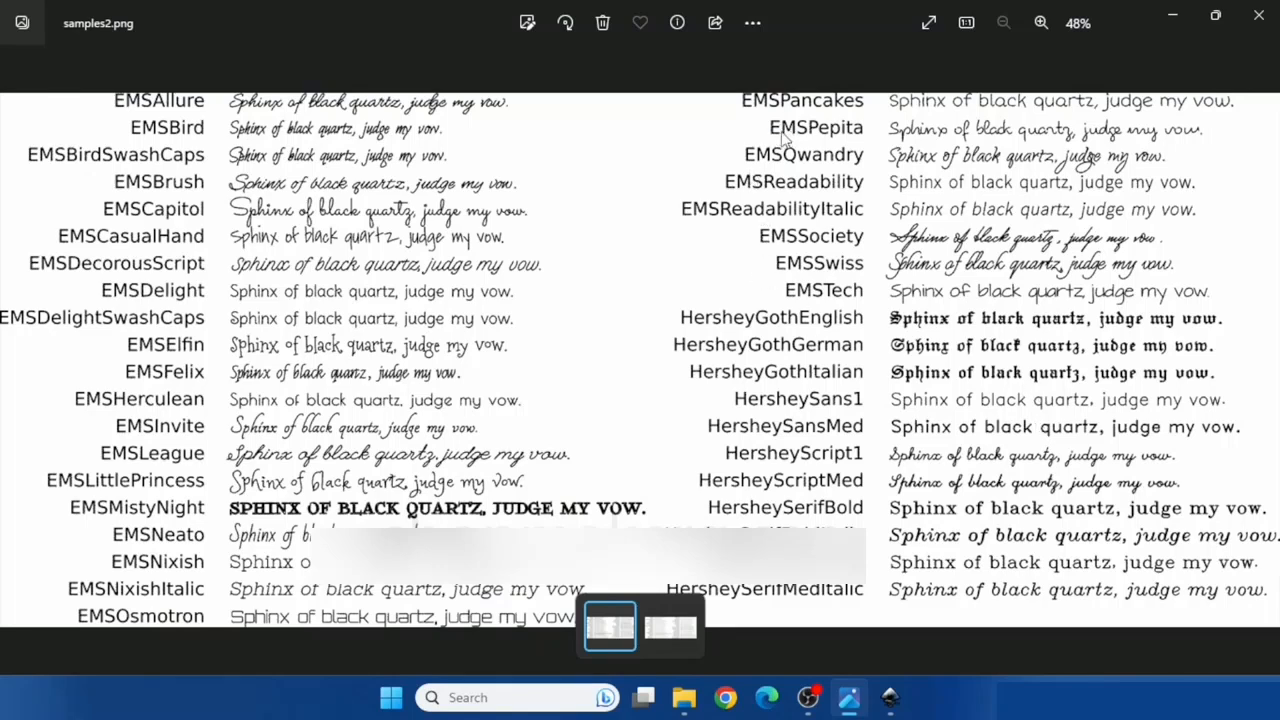
pyautogui.hotkey('alt', 'Tab')
pyautogui.press('t')
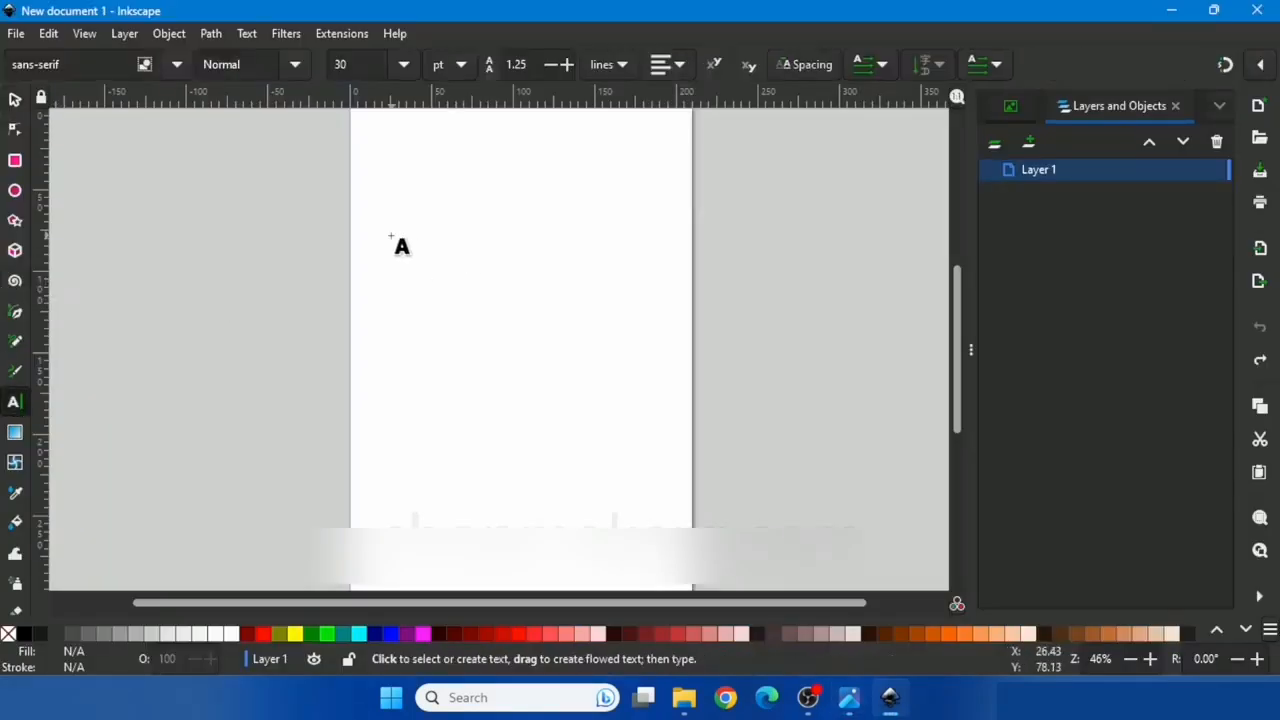
pyautogui.moveTo(384, 237); pyautogui.dragTo(613, 380)
pyautogui.write('maker q')
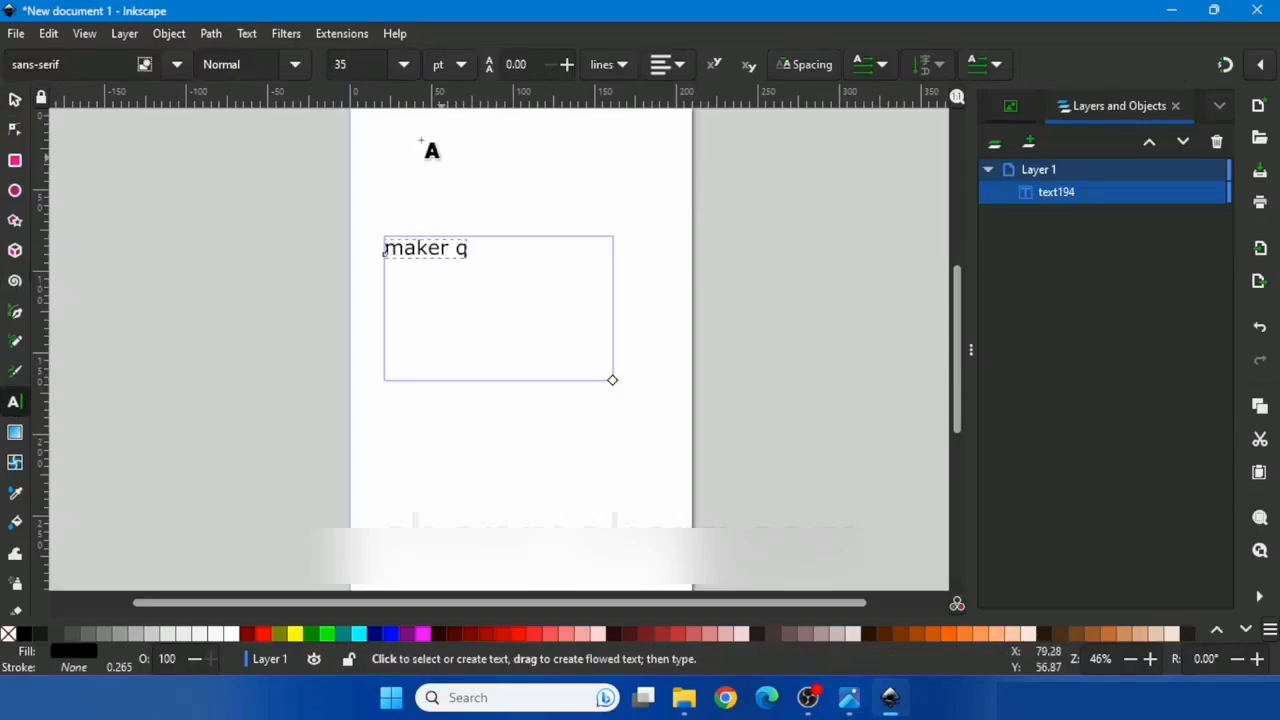
# Step: Render the "maker q" text with Hershey Text using the Other font EMSPepita, with live preview on and the dialog moved off the page
pyautogui.click(342, 33)
pyautogui.moveTo(377, 151)
pyautogui.click(640, 222)
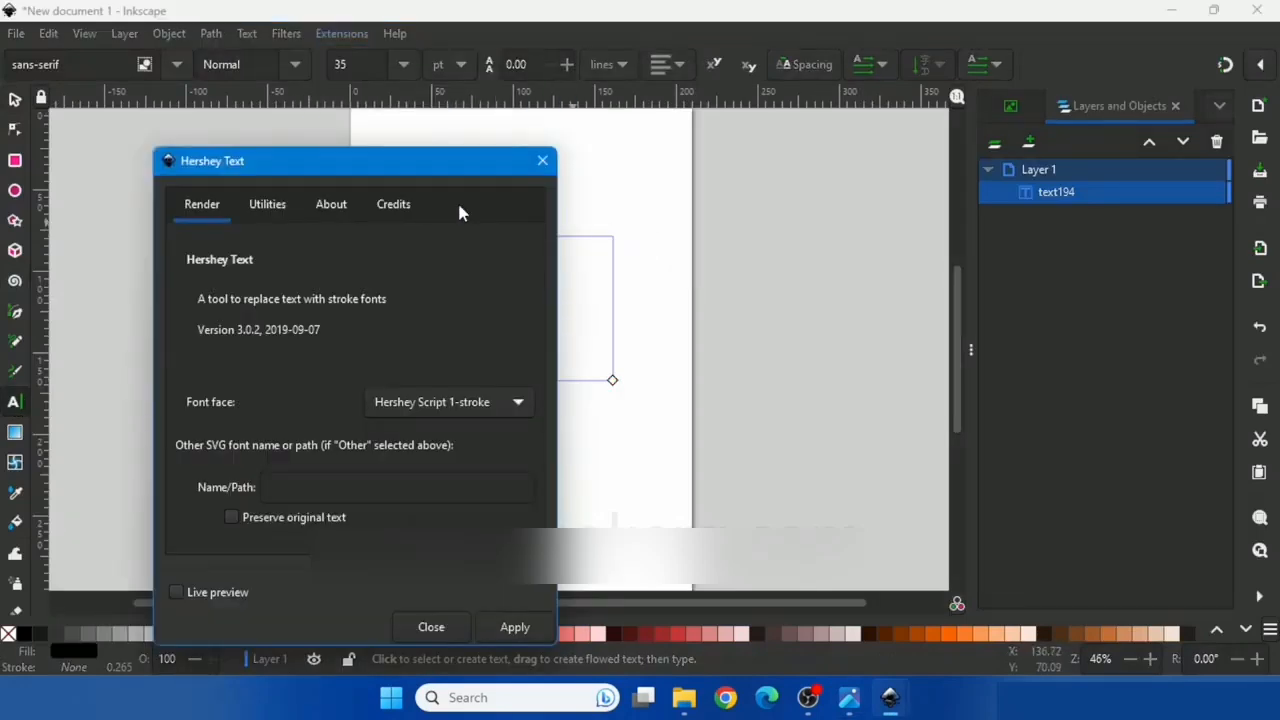
pyautogui.click(428, 401)
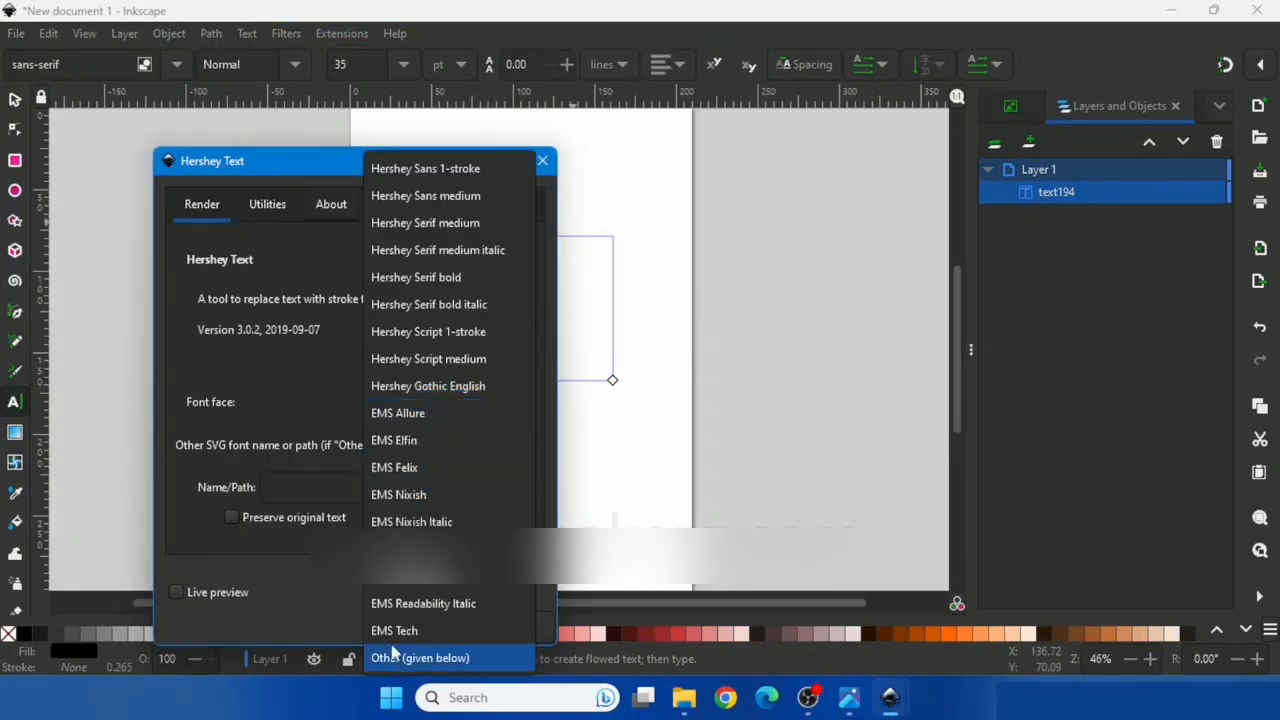
pyautogui.click(400, 657)
pyautogui.click(329, 492)
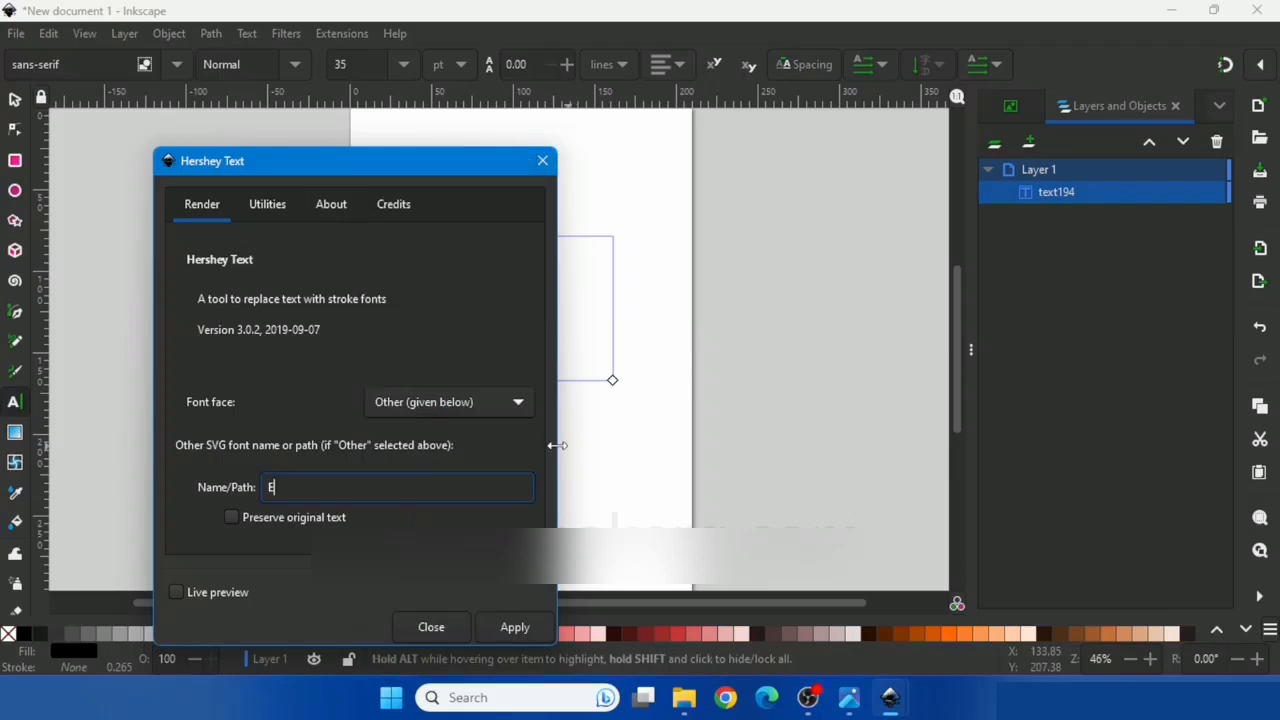
pyautogui.write('EMSPepita')
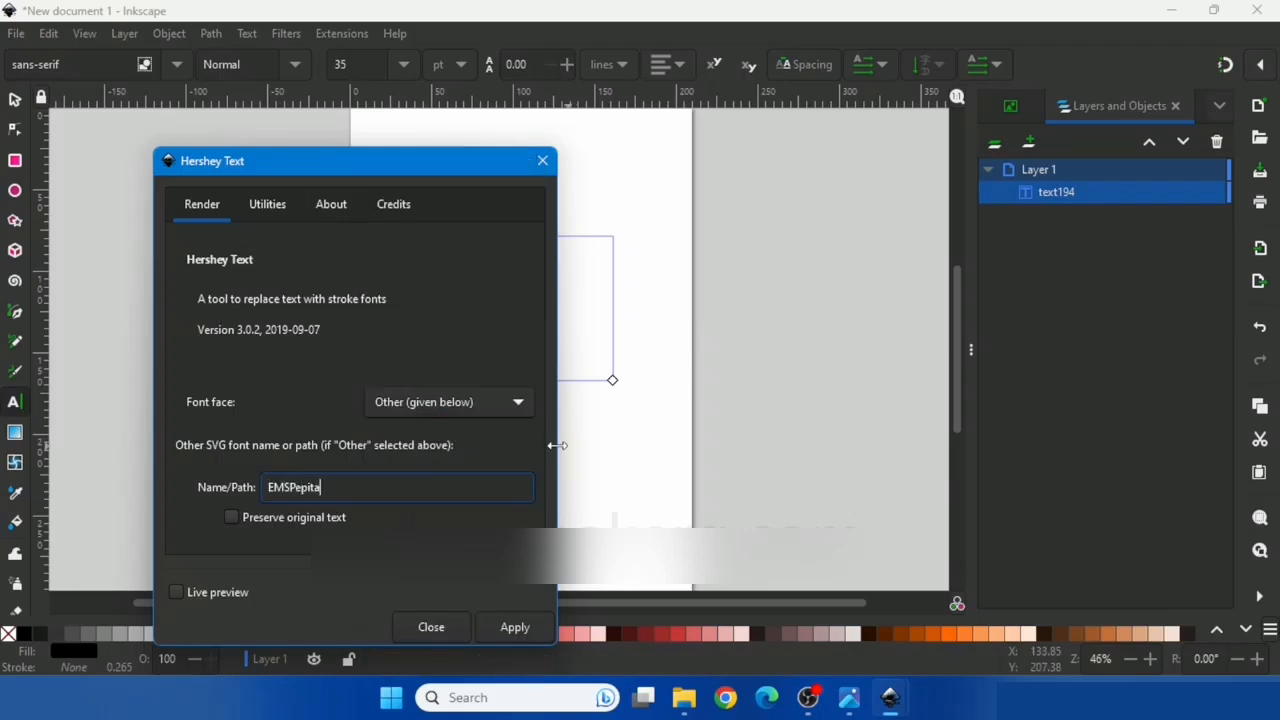
pyautogui.click(177, 592)
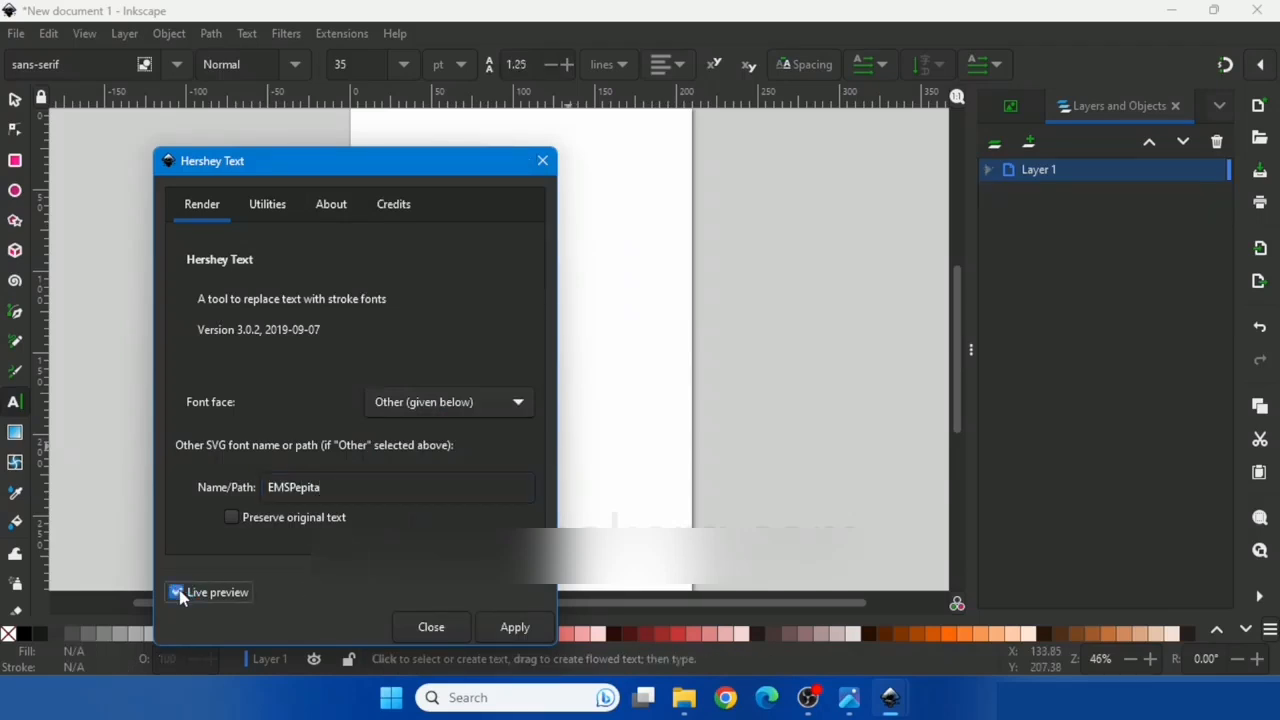
pyautogui.moveTo(381, 175)
pyautogui.mouseDown()
pyautogui.moveTo(890, 146)
pyautogui.moveTo(932, 118)
pyautogui.mouseUp()
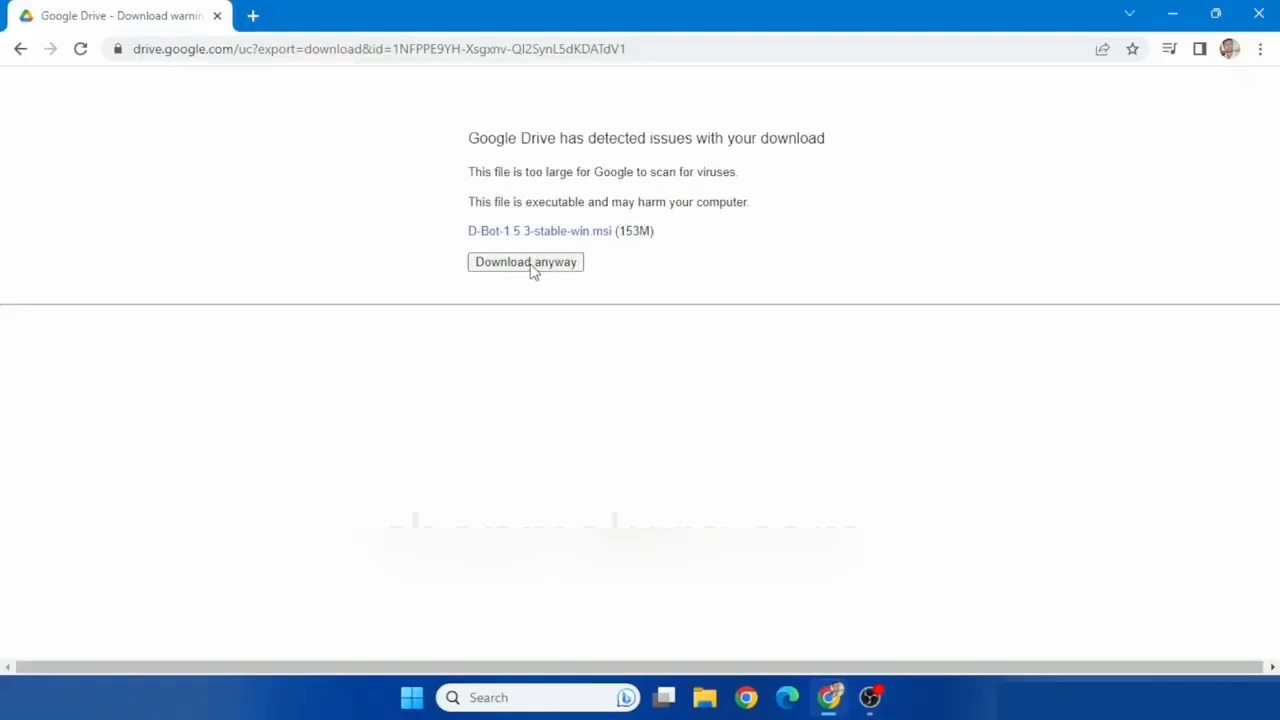
# Step: Download D-Bot-1.5.3-stable-win.msi despite the Google Drive warning and install DrawingBotV3-Premium, allowing it past SmartScreen
pyautogui.click(531, 266)
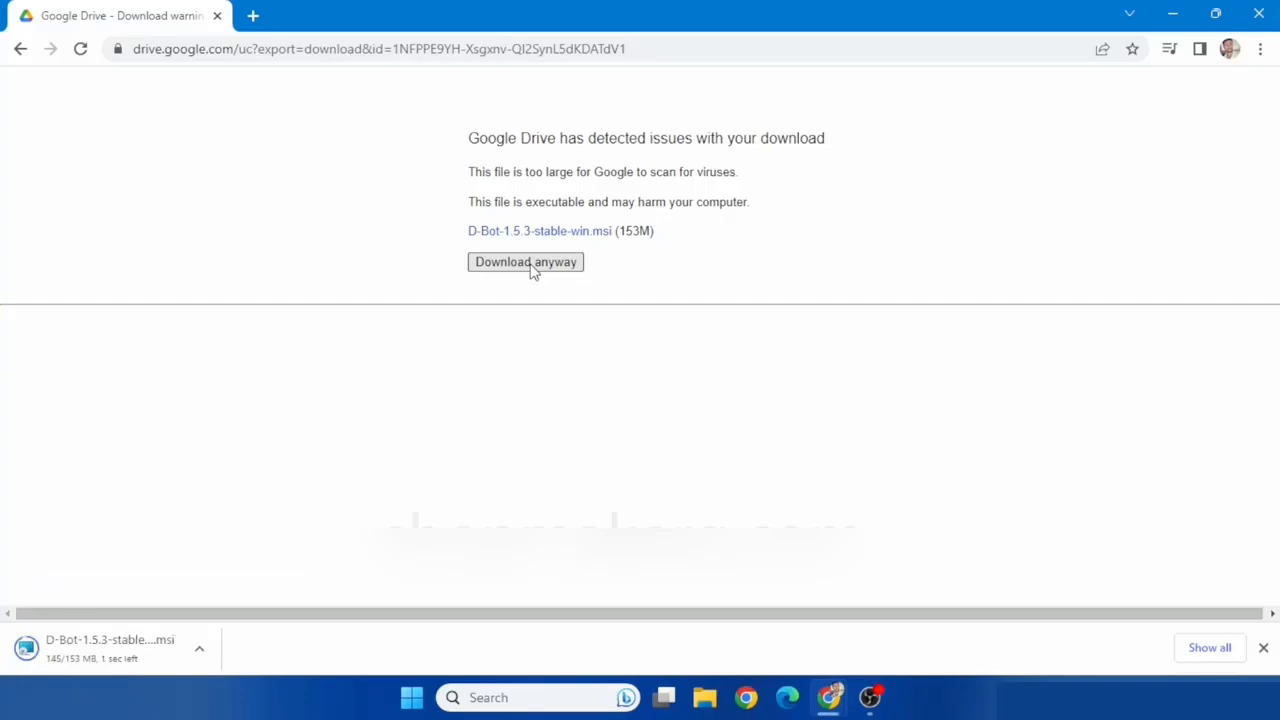
pyautogui.click(110, 658)
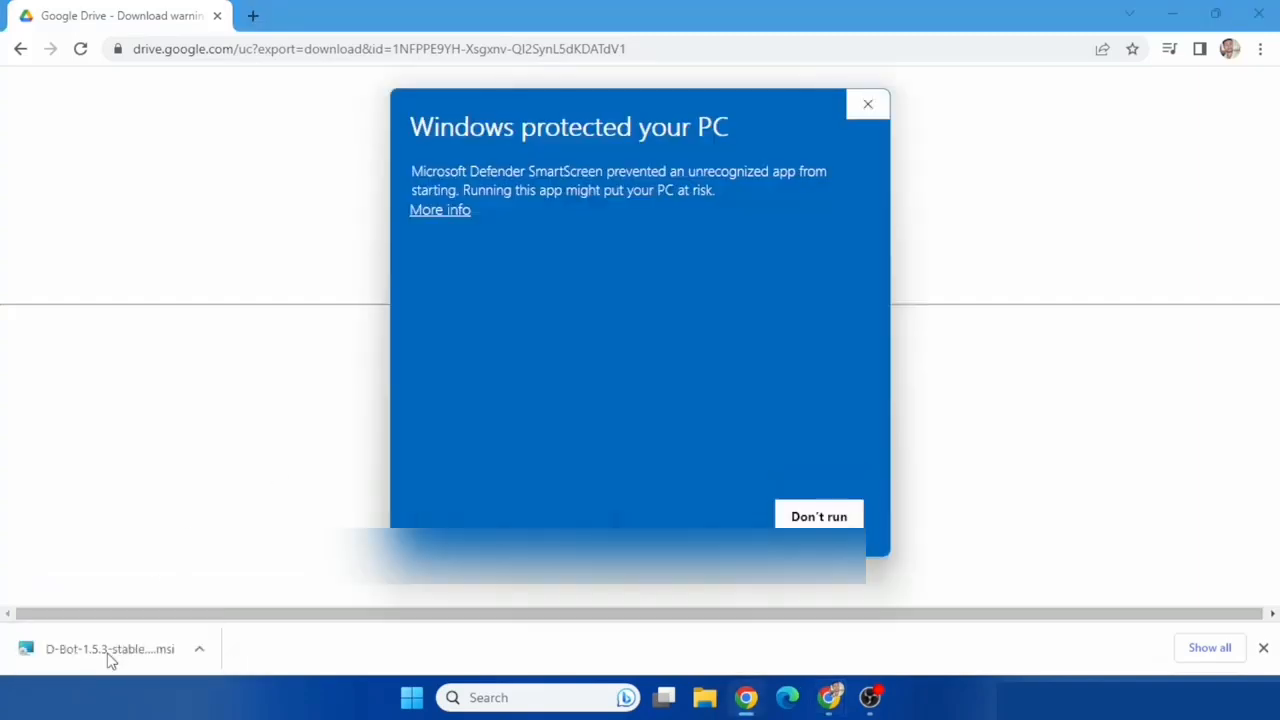
pyautogui.click(441, 212)
pyautogui.click(695, 514)
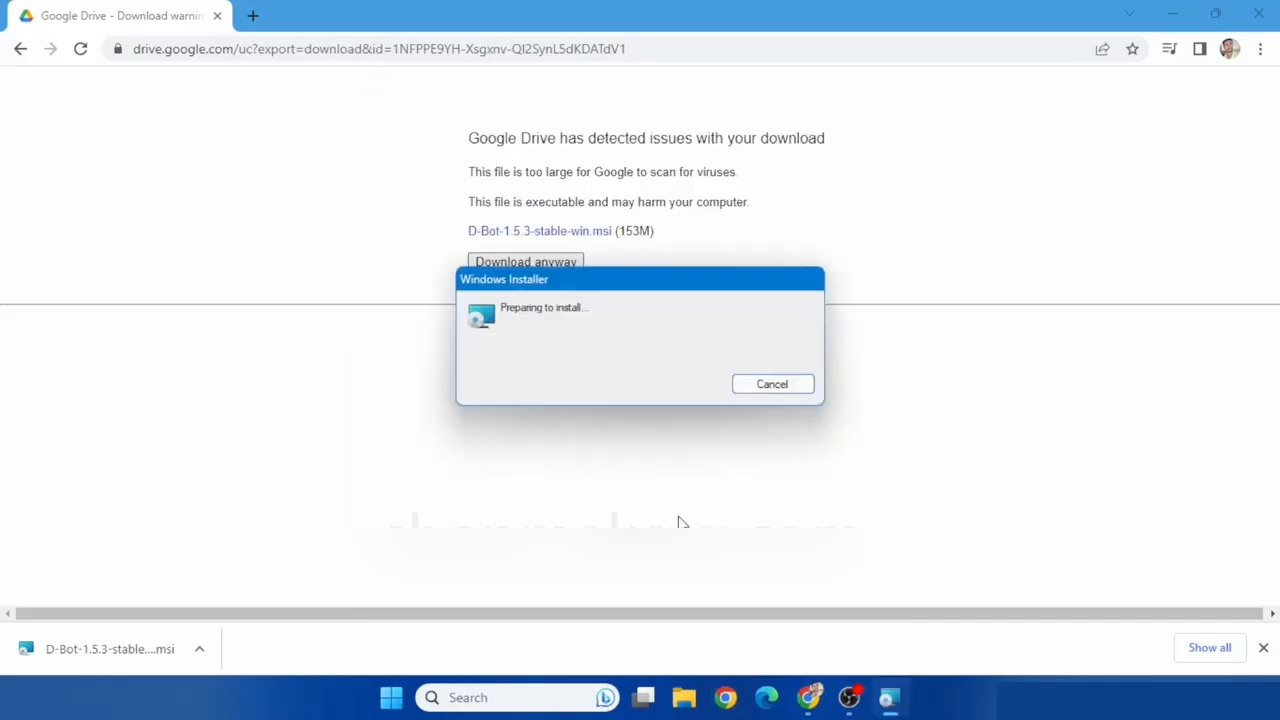
pyautogui.click(722, 493)
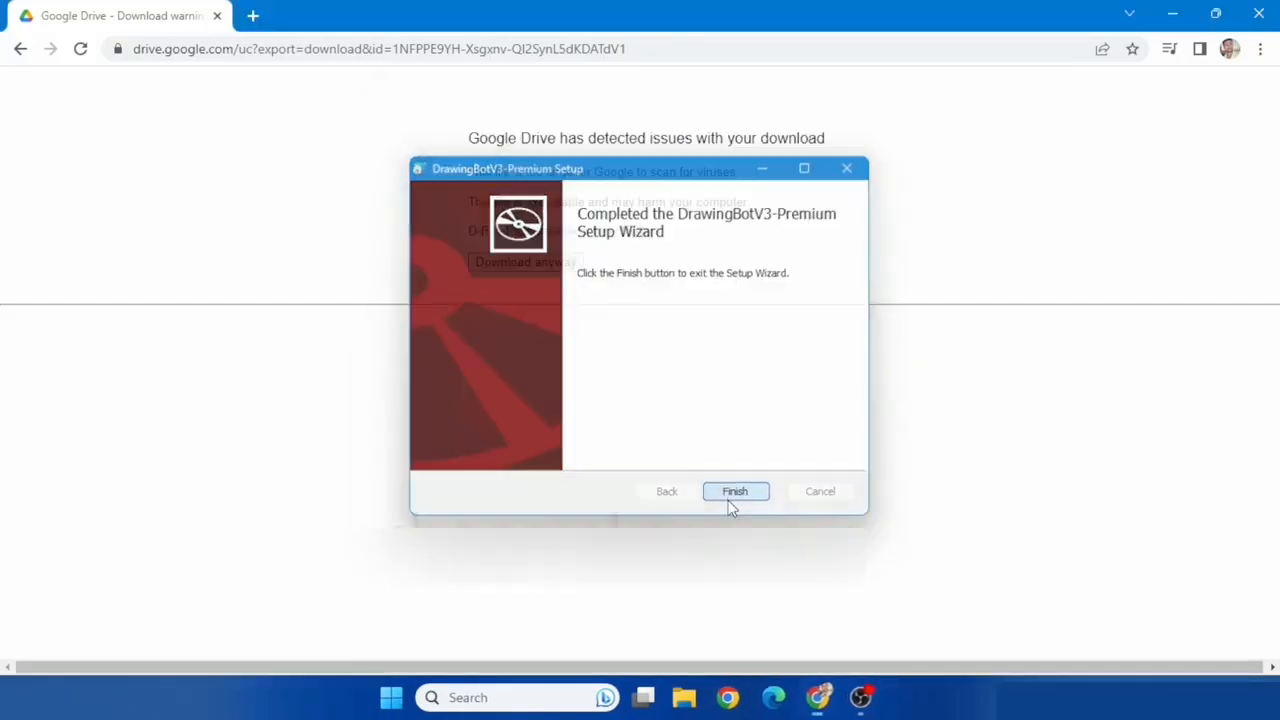
pyautogui.click(730, 493)
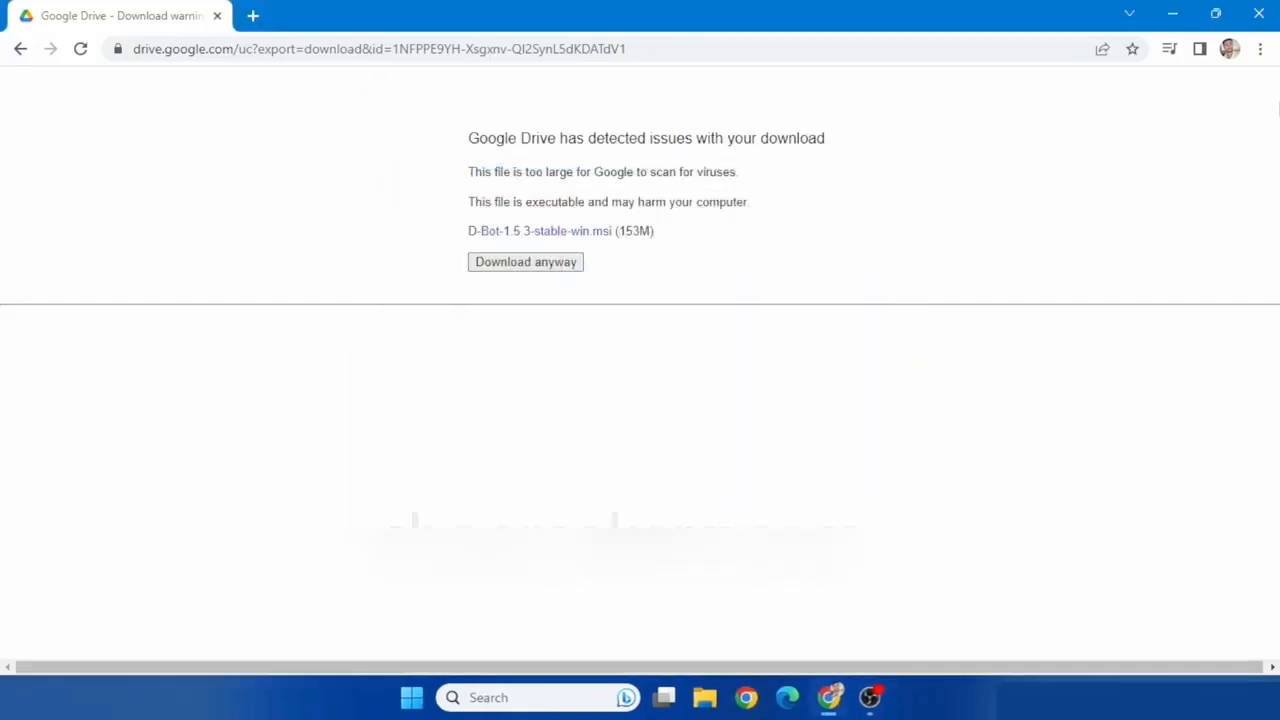
# Step: Minimize the browser, view the elon-musk-dragon-press-con photo and close the viewer
pyautogui.click(1175, 14)
pyautogui.doubleClick(37, 312)
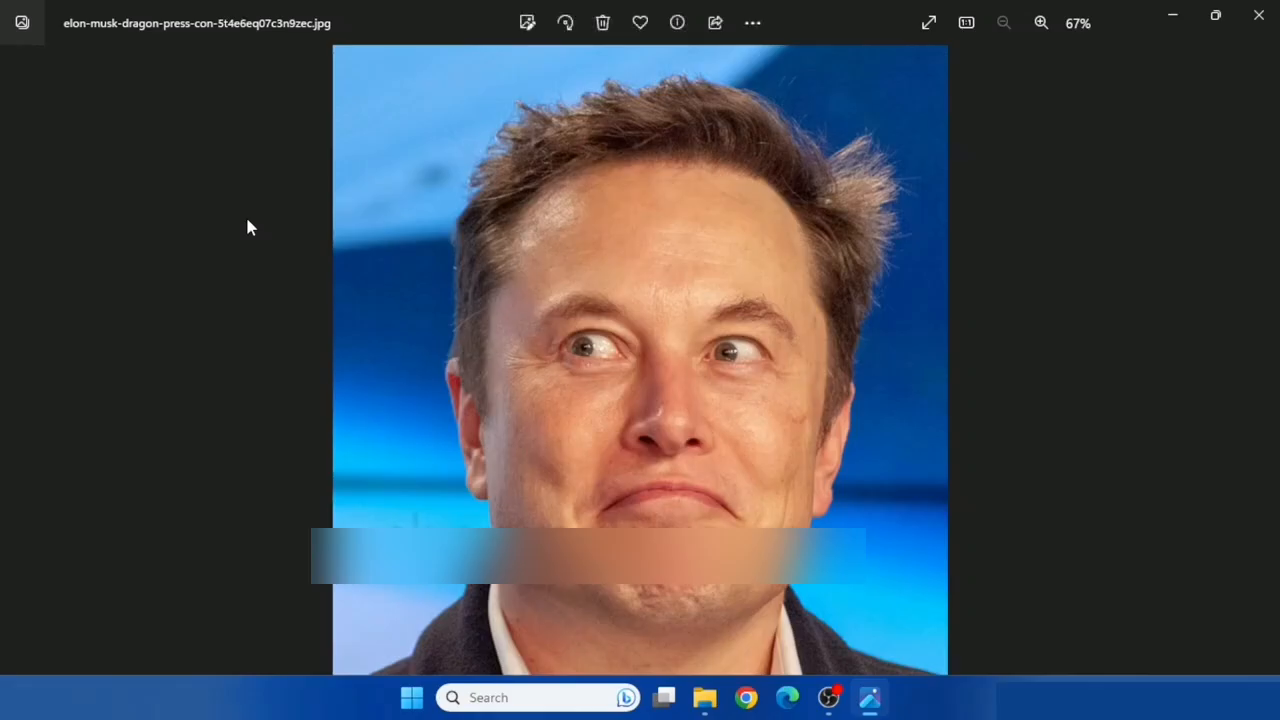
pyautogui.click(1260, 20)
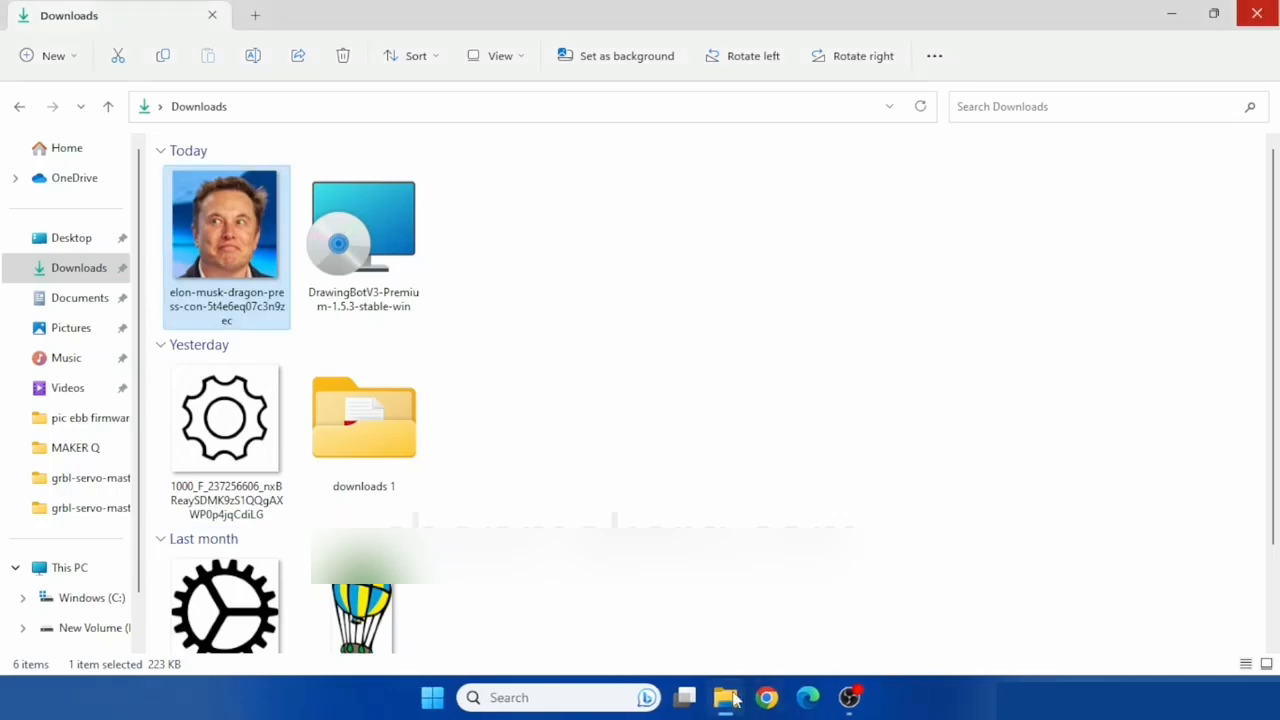
# Step: Switch to Chrome, search for "background remover" and open the PhotoRoom background remover page
pyautogui.click(746, 697)
pyautogui.write('background remover')
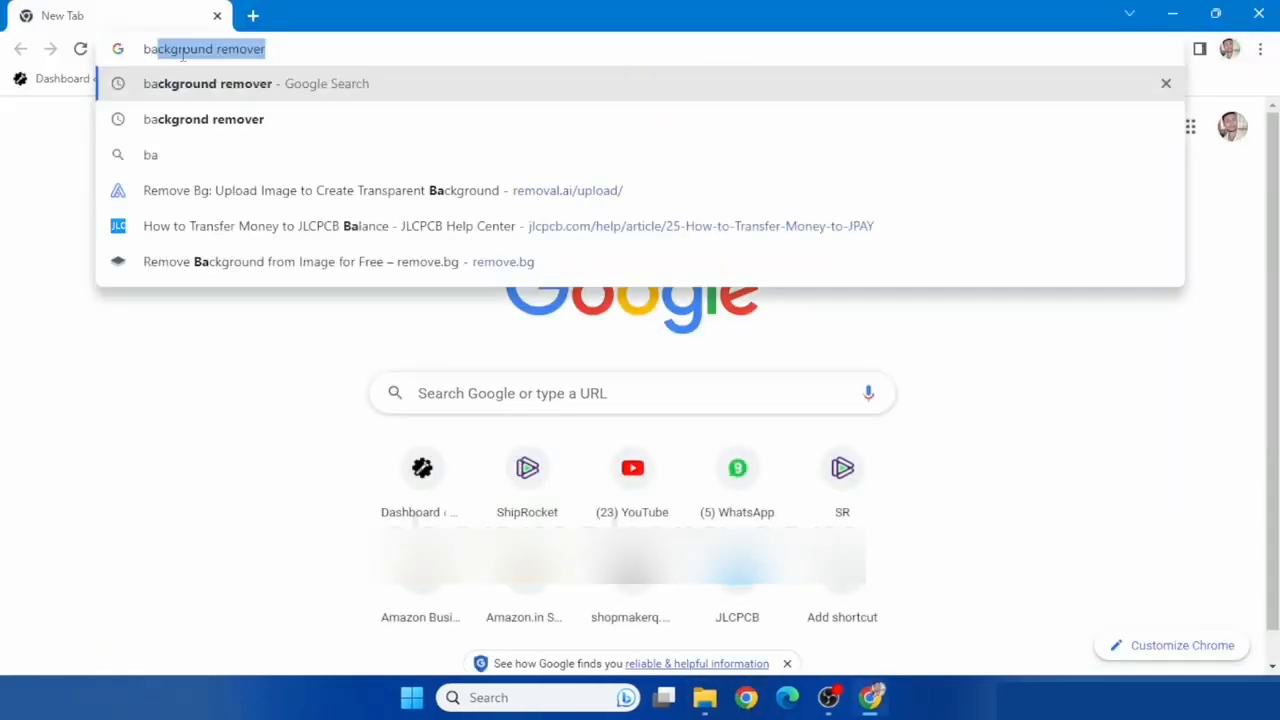
pyautogui.press('Return')
pyautogui.scroll(-5, 335, 497)
pyautogui.click(335, 490)
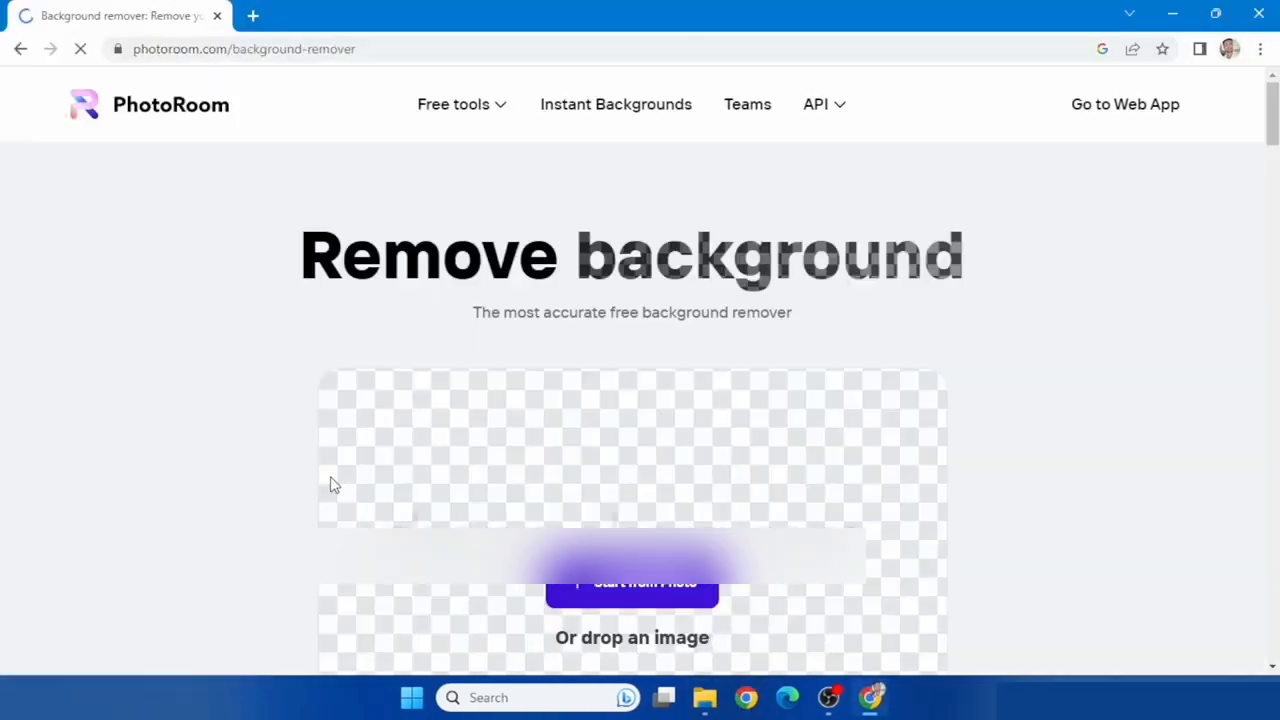
# Step: Upload the elon-musk-dragon-press-con photo from Downloads to PhotoRoom and download the version without its background
pyautogui.click(657, 598)
pyautogui.click(243, 208)
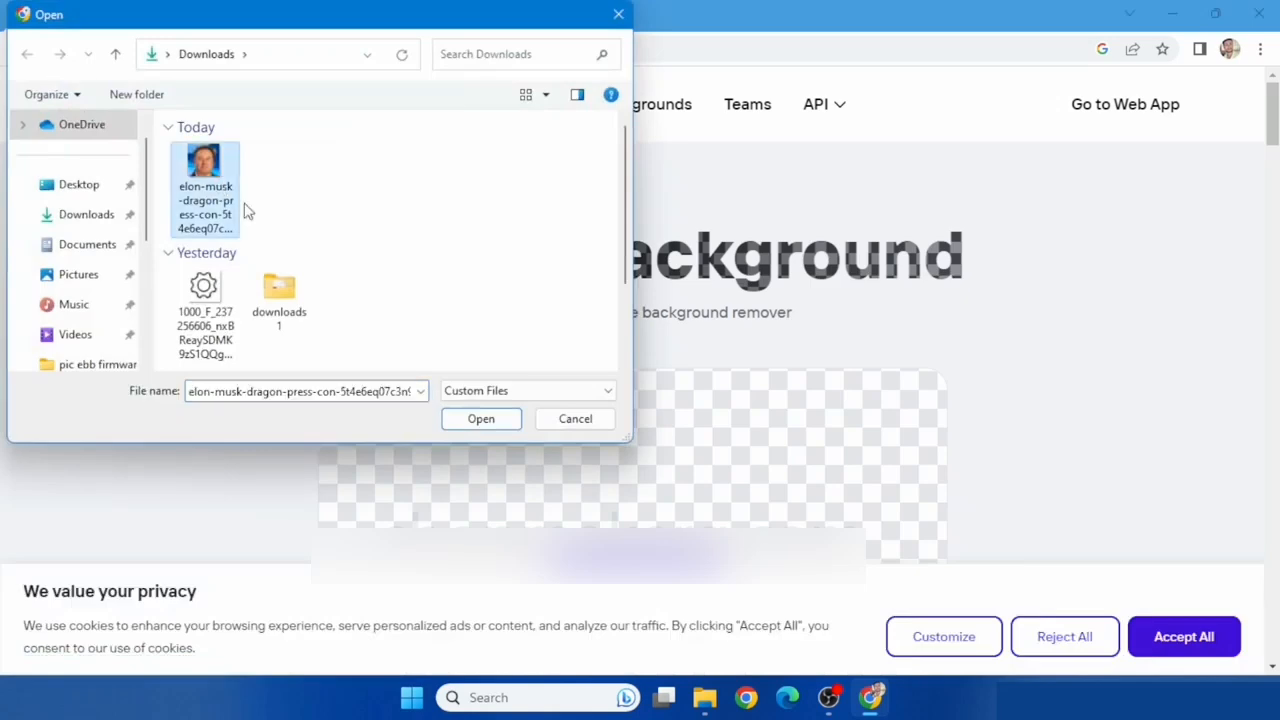
pyautogui.click(481, 418)
pyautogui.scroll(-3, 900, 480)
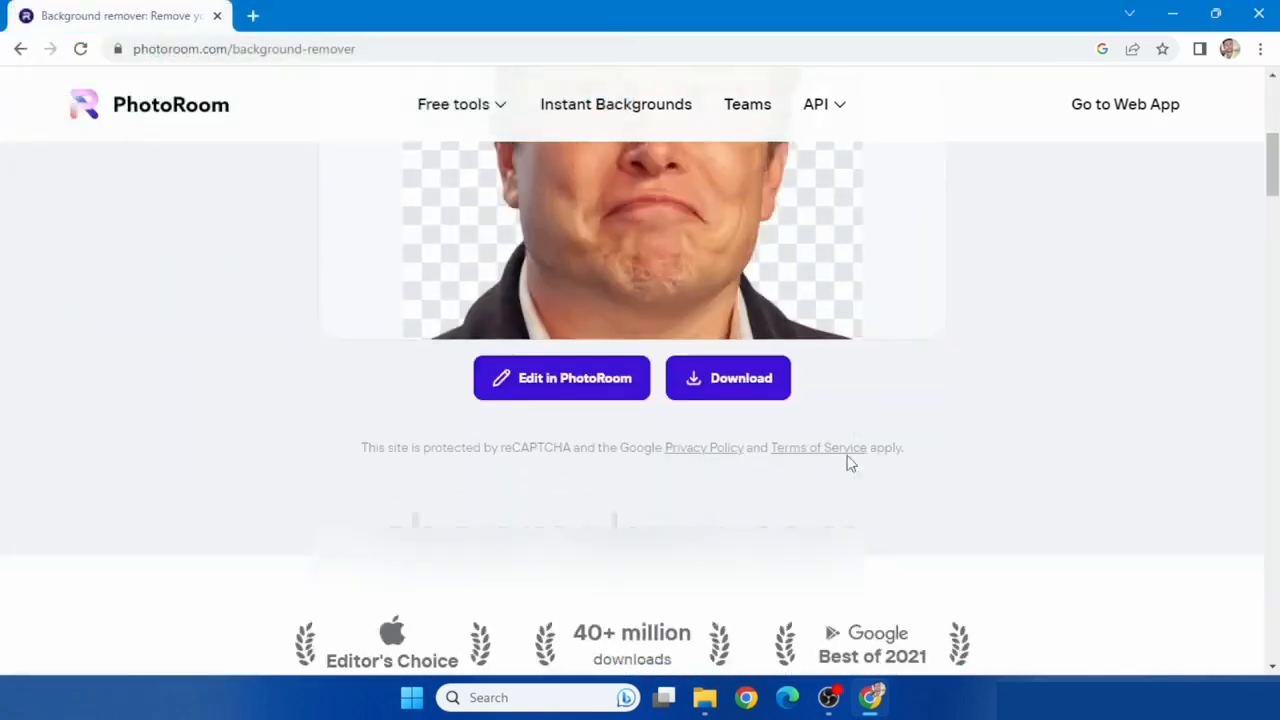
pyautogui.click(720, 385)
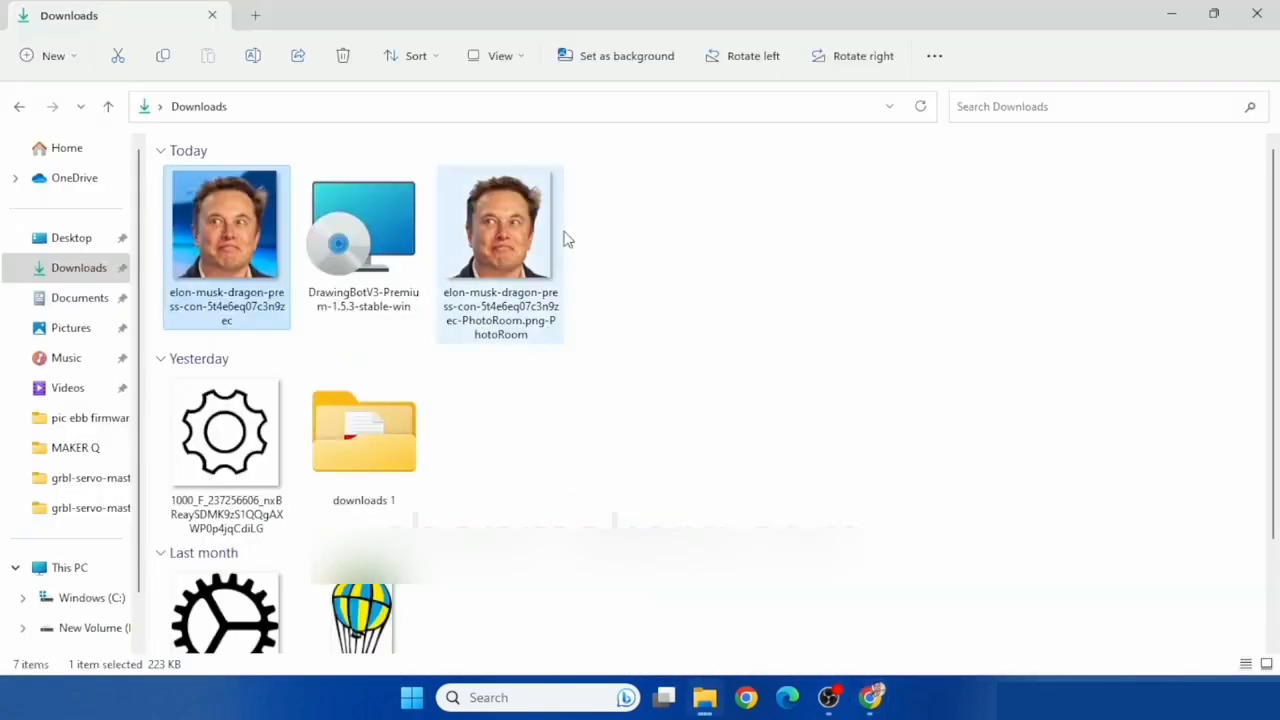
# Step: Open the downloaded PhotoRoom cutout for editing in Photos and set Contrast to 100, Highlights to 100 and Shadows to -100
pyautogui.doubleClick(539, 226)
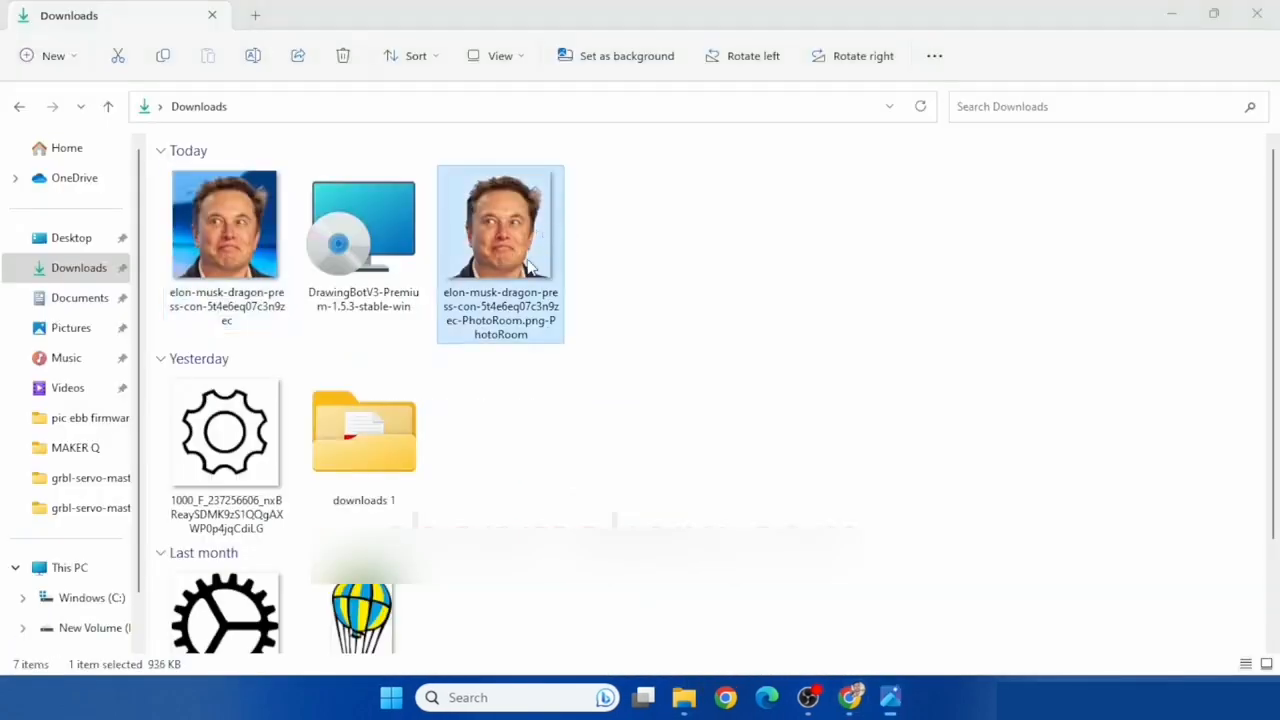
pyautogui.click(526, 26)
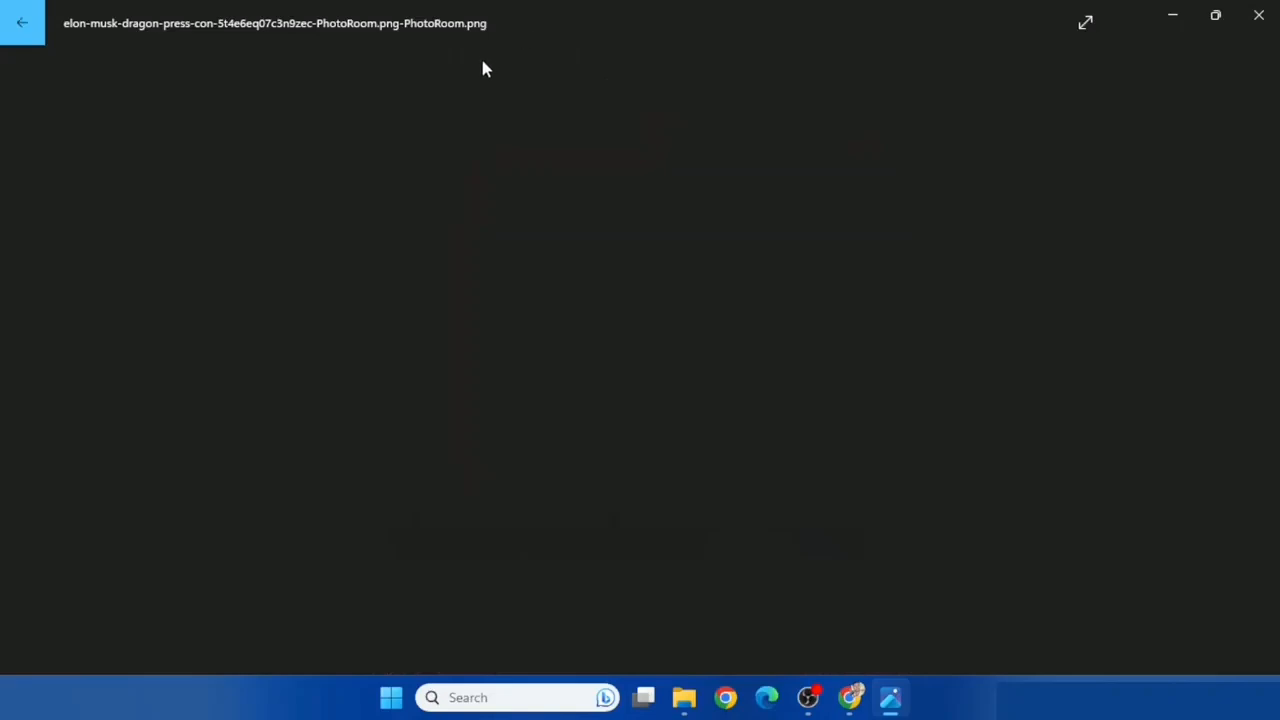
pyautogui.click(545, 86)
pyautogui.moveTo(1100, 377); pyautogui.dragTo(1256, 377)
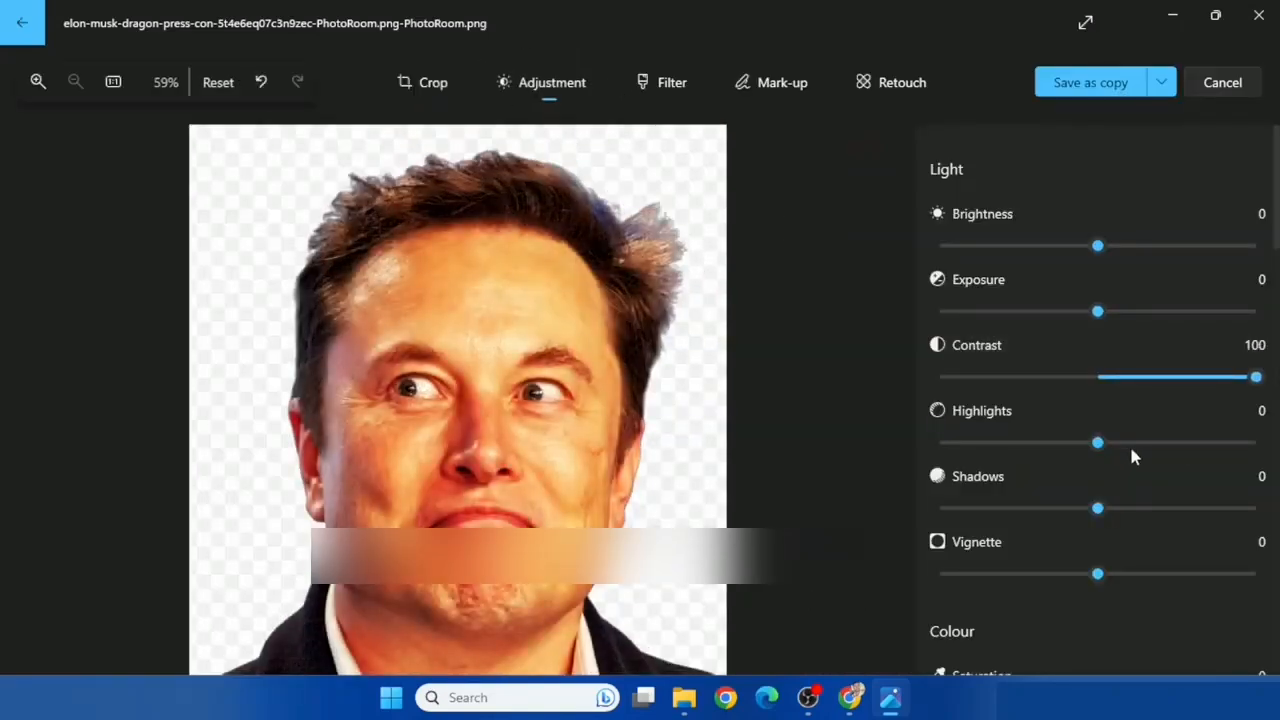
pyautogui.moveTo(1097, 442); pyautogui.dragTo(1256, 442)
pyautogui.moveTo(1097, 510); pyautogui.dragTo(939, 508)
# Step: Adjust the portrait's colour settings, including a higher saturation, and save the edited image
pyautogui.scroll(-2, 1100, 400)
pyautogui.moveTo(1097, 495); pyautogui.dragTo(1146, 495)
pyautogui.scroll(2, 1010, 585)
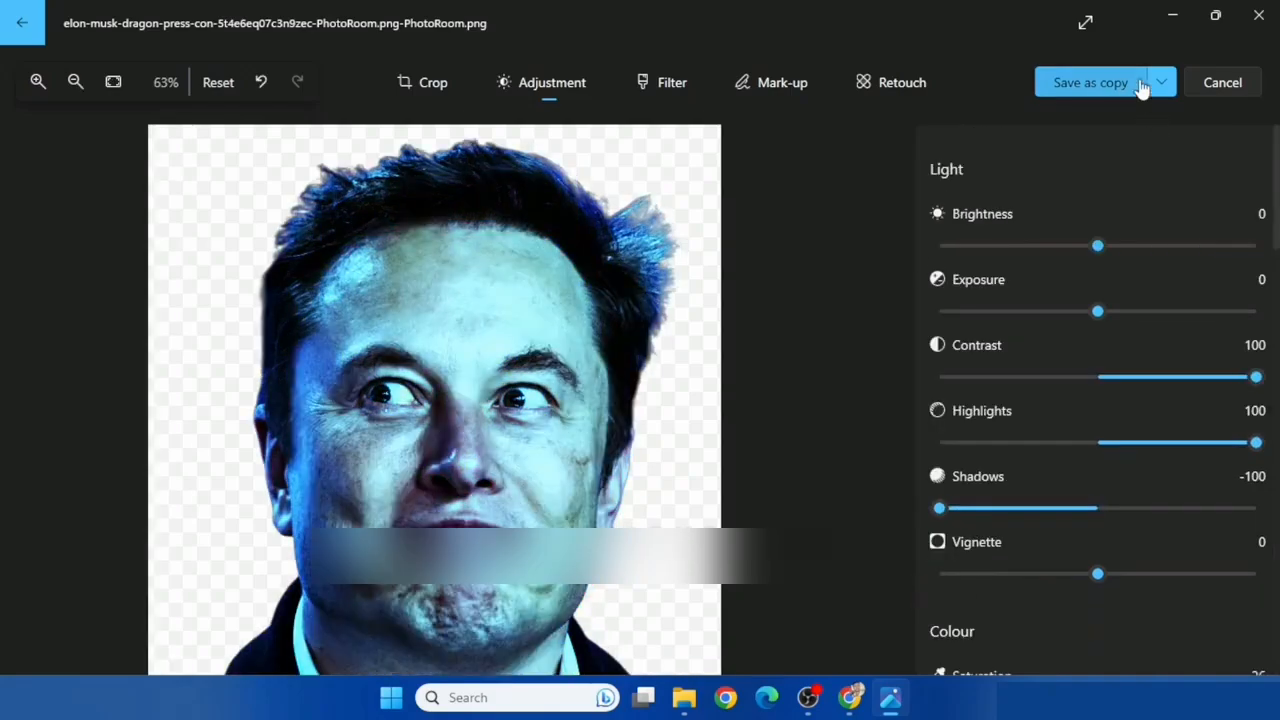
pyautogui.click(1161, 82)
pyautogui.click(1104, 112)
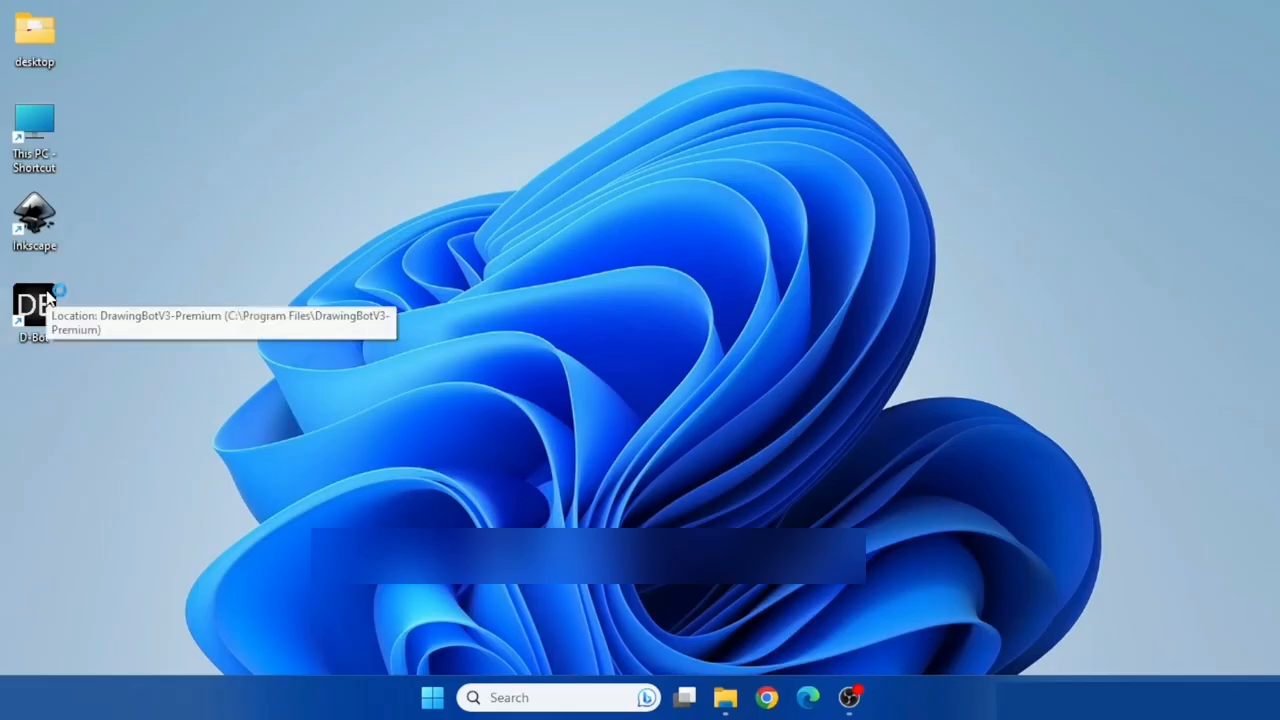
# Step: Launch D-Bot from the desktop and import the edited PhotoRoom - Copy.png portrait from Downloads
pyautogui.doubleClick(47, 300)
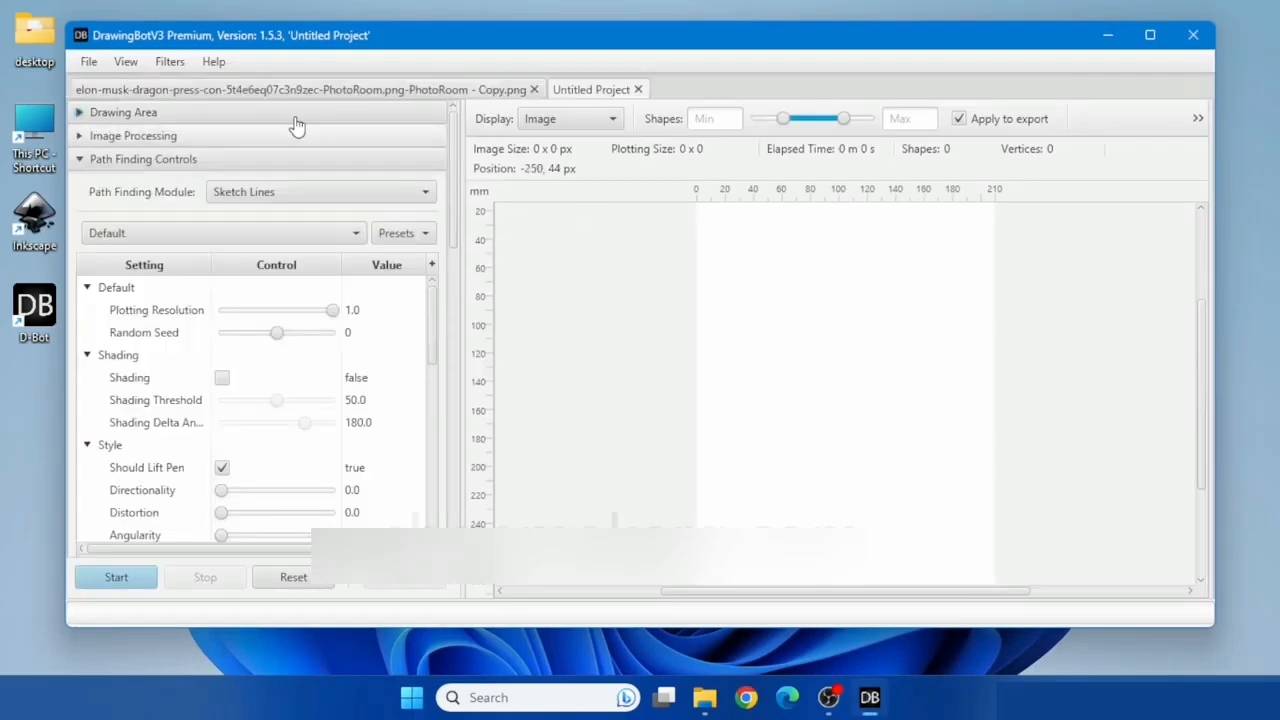
pyautogui.click(88, 61)
pyautogui.click(115, 190)
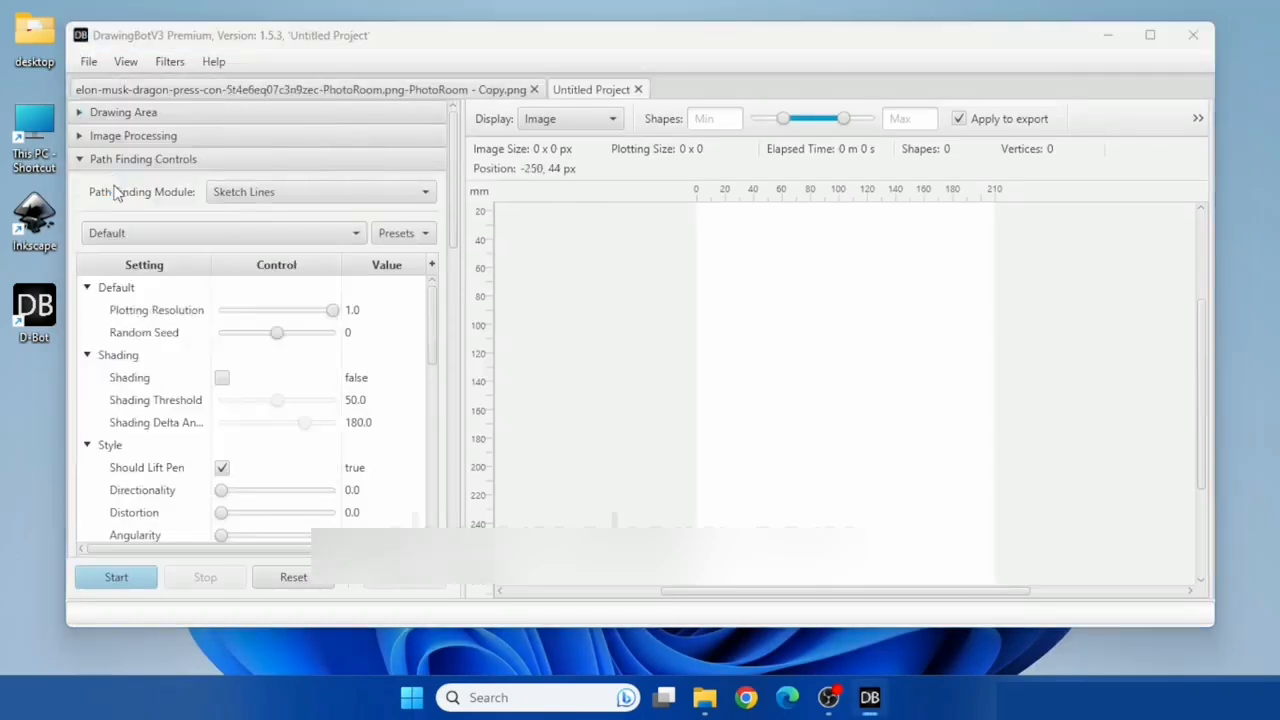
pyautogui.click(205, 285)
pyautogui.click(480, 420)
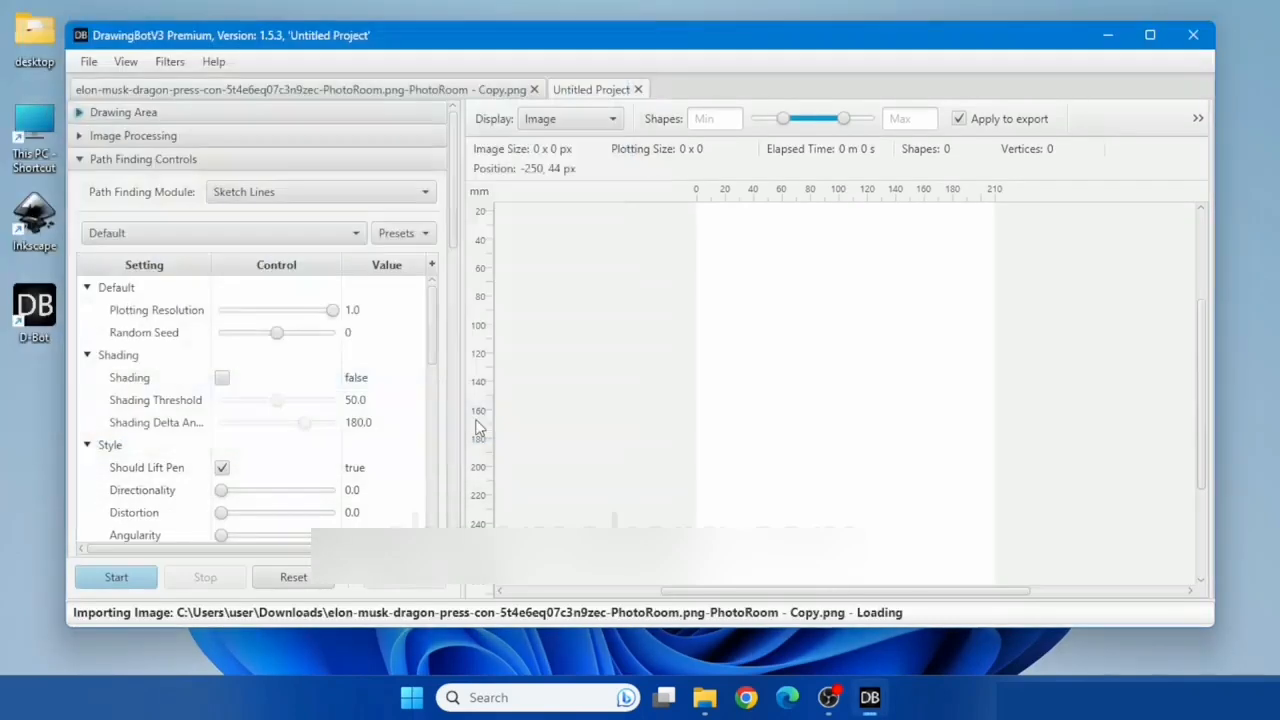
# Step: Set the drawing area to A4 Paper with Scale to fit cropping and rescale to a pen width of 0.7 mm
pyautogui.click(80, 113)
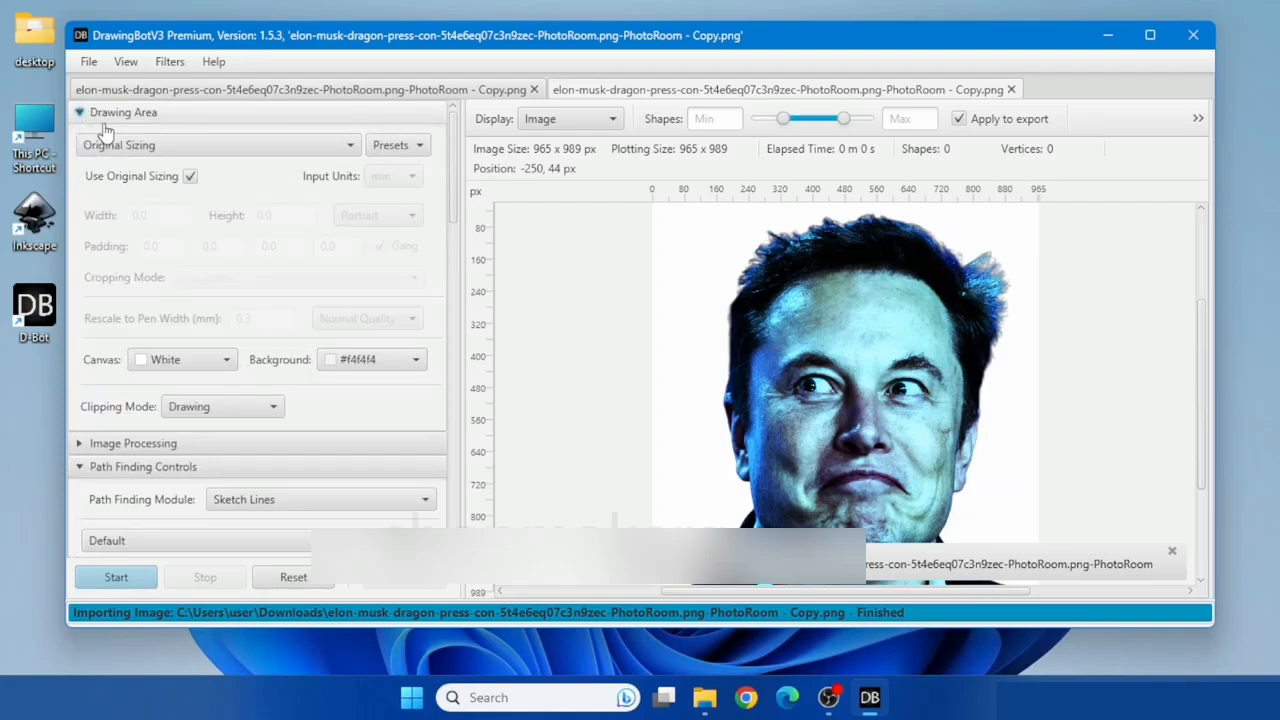
pyautogui.click(212, 146)
pyautogui.click(158, 288)
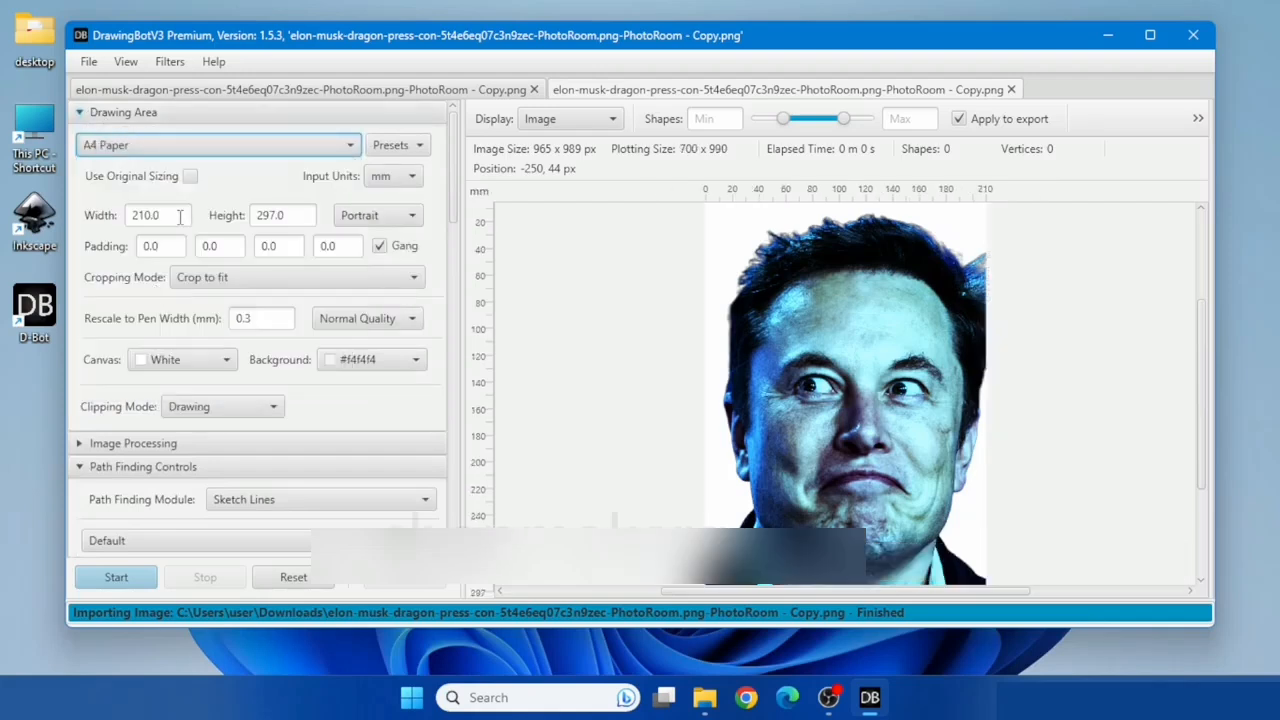
pyautogui.click(220, 277)
pyautogui.click(215, 297)
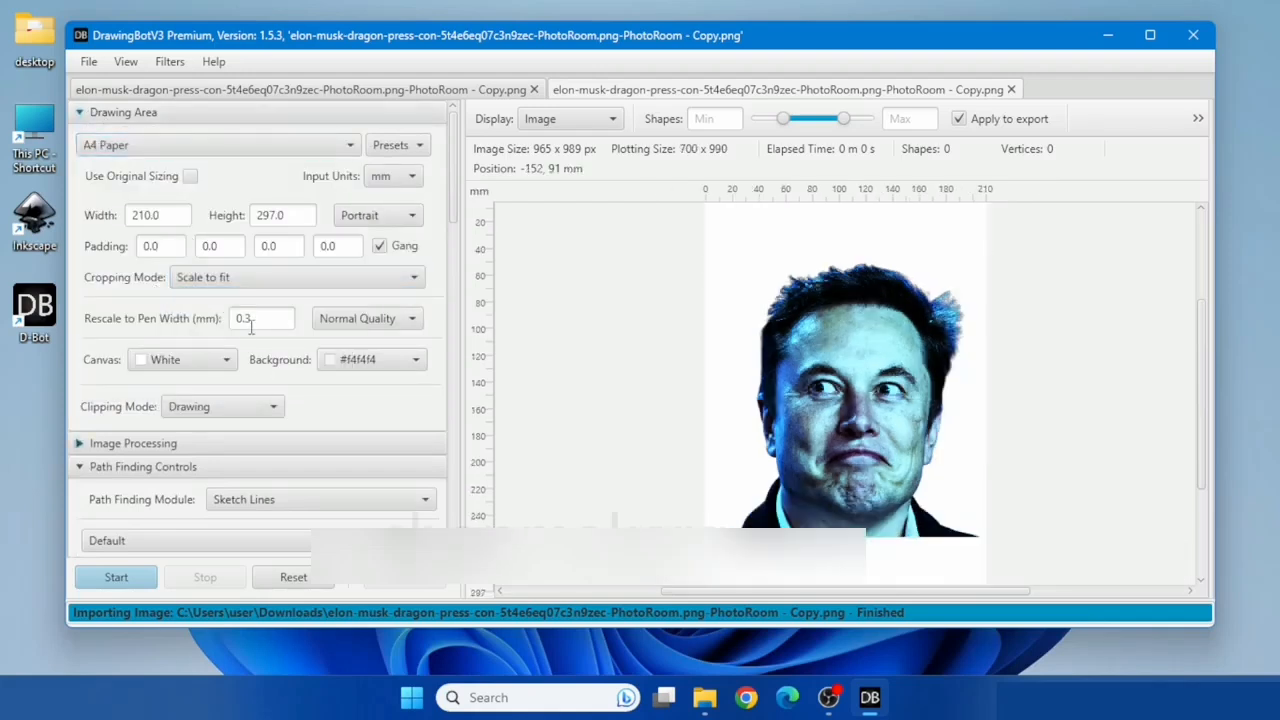
pyautogui.click(257, 317)
pyautogui.write('0.7')
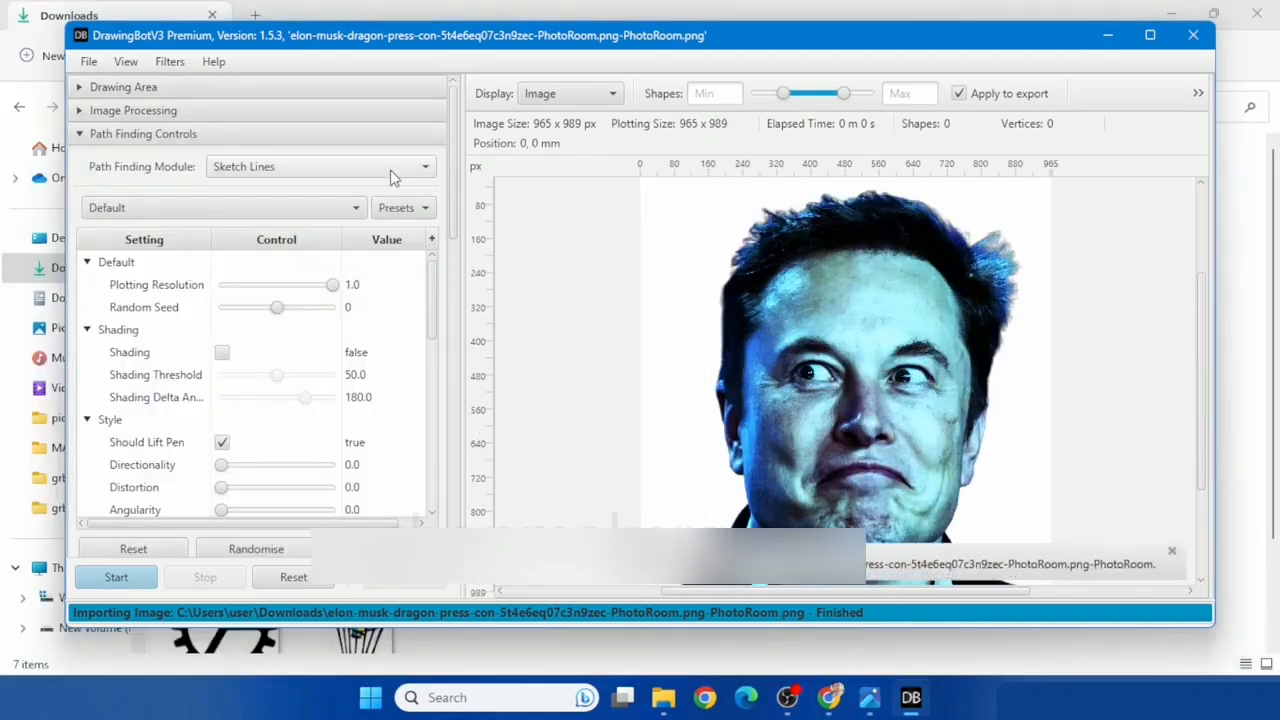
# Step: Choose Sketch Shapes as the path finding module and disable every Copic pen except 100 Black
pyautogui.click(391, 168)
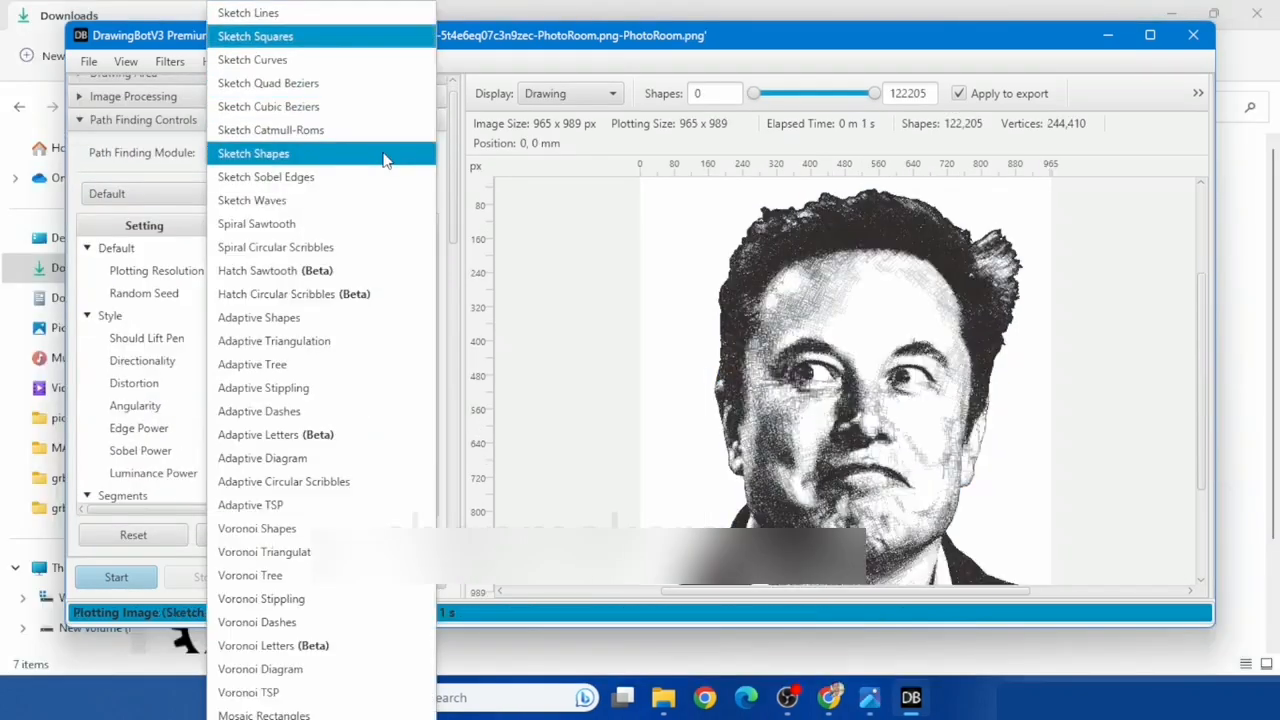
pyautogui.click(253, 153)
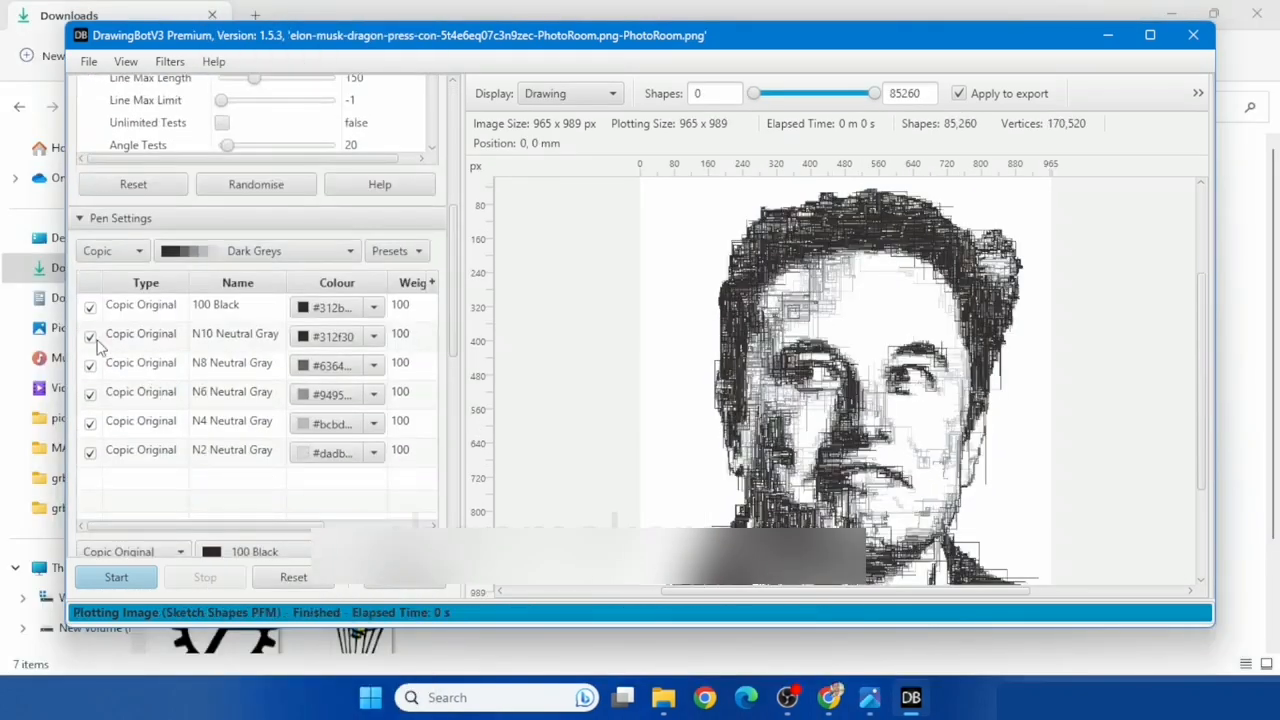
pyautogui.click(90, 337)
pyautogui.click(90, 366)
pyautogui.click(90, 395)
pyautogui.click(90, 424)
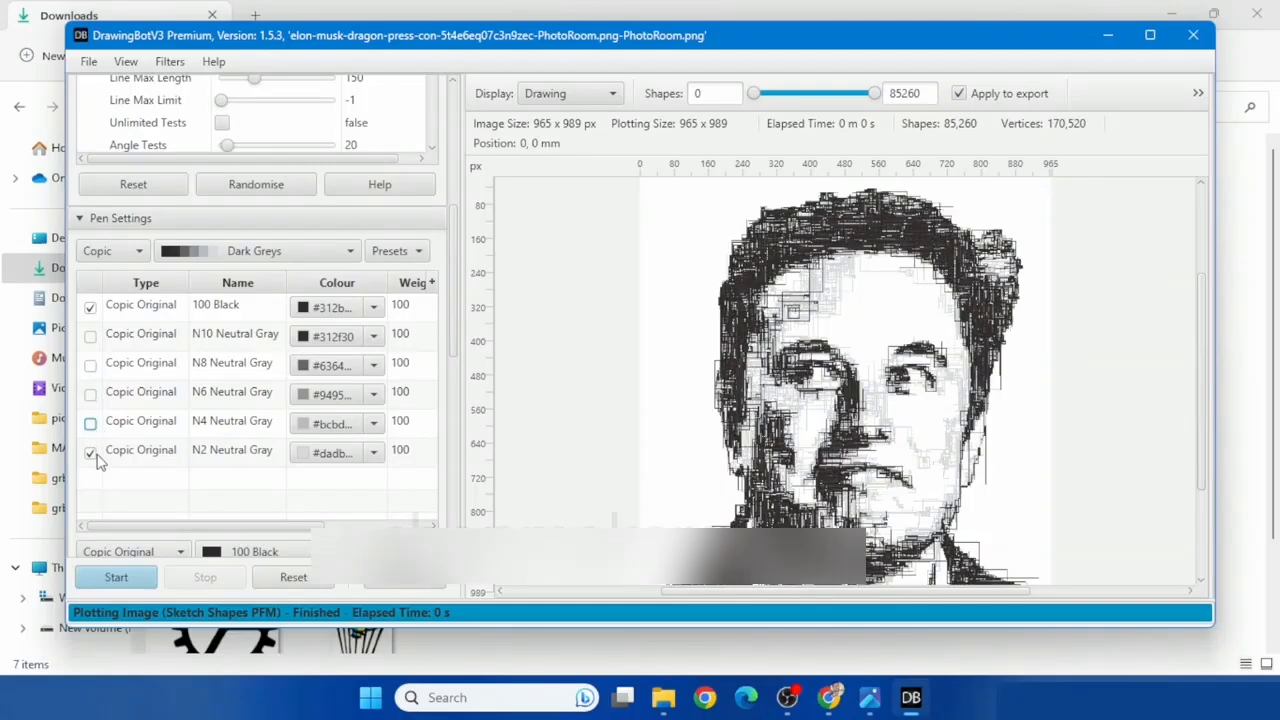
pyautogui.click(90, 453)
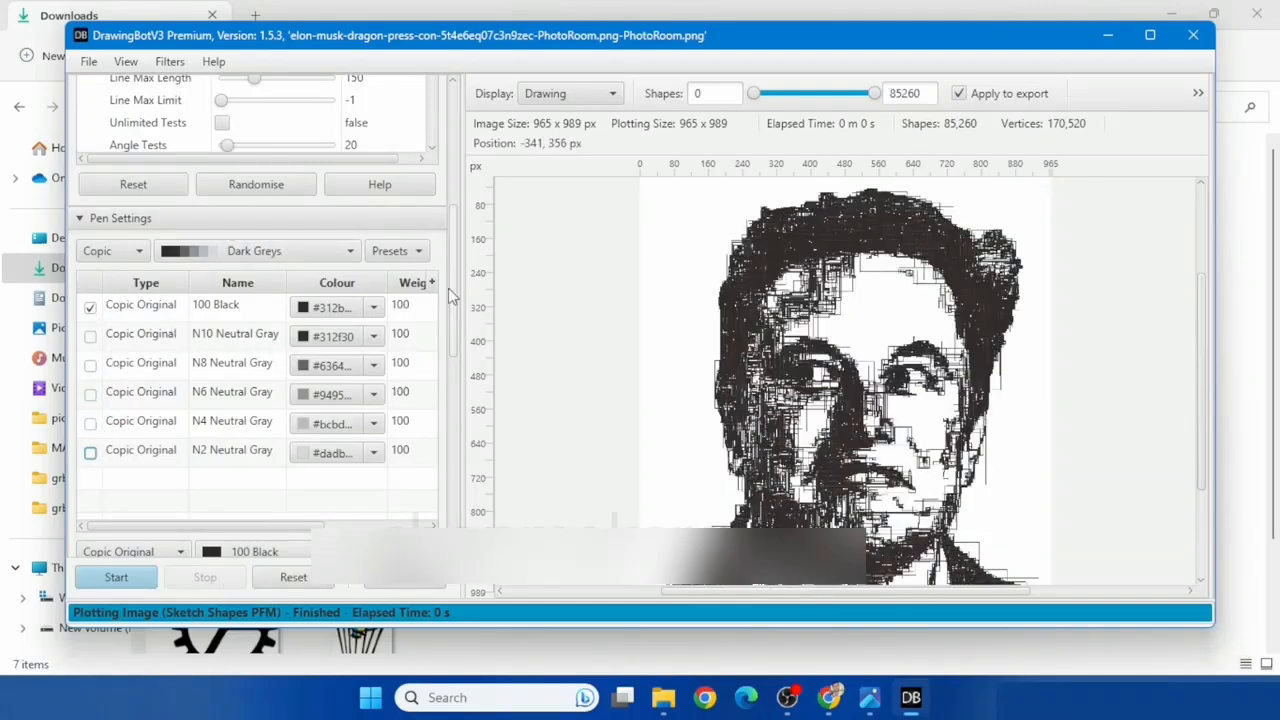
# Step: Set the Sketch Shapes plotting resolution to about 0.645
pyautogui.scroll(5, 452, 300)
pyautogui.click(288, 286)
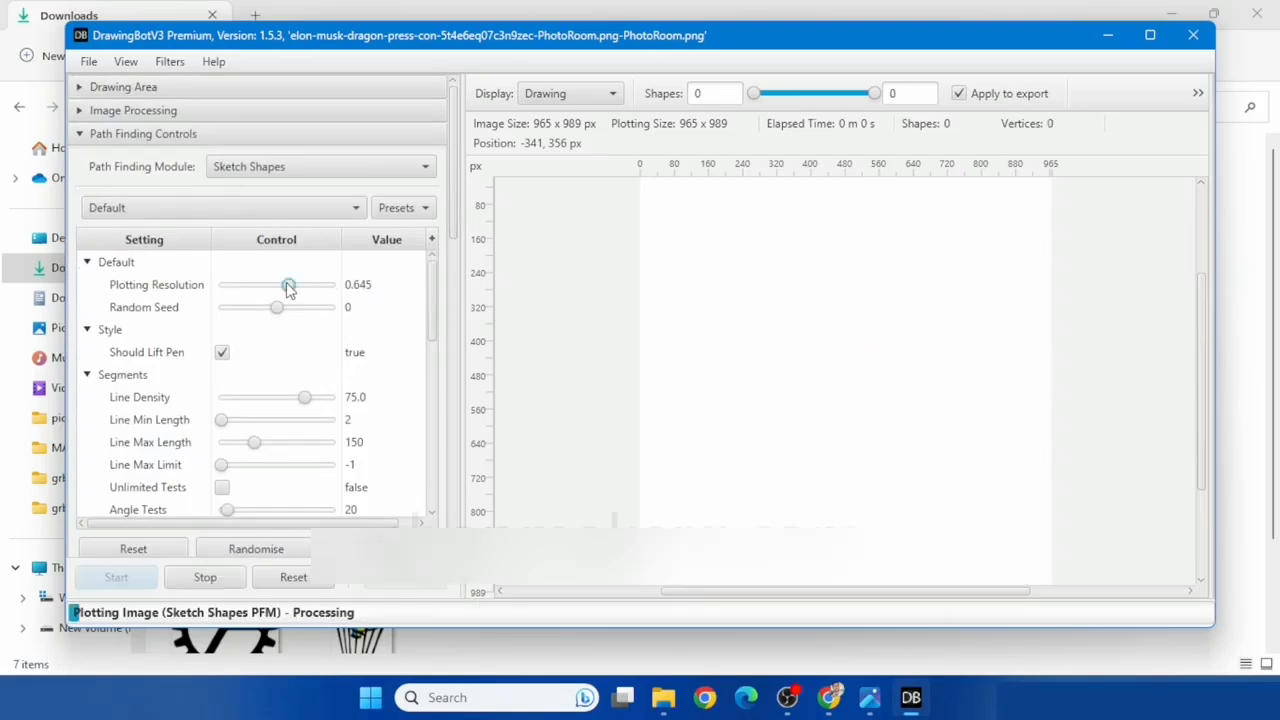
# Step: Try plotting resolutions of about 0.471 and 0.743, and switch the path finding module to Sketch Cubic Beziers
pyautogui.click(267, 285)
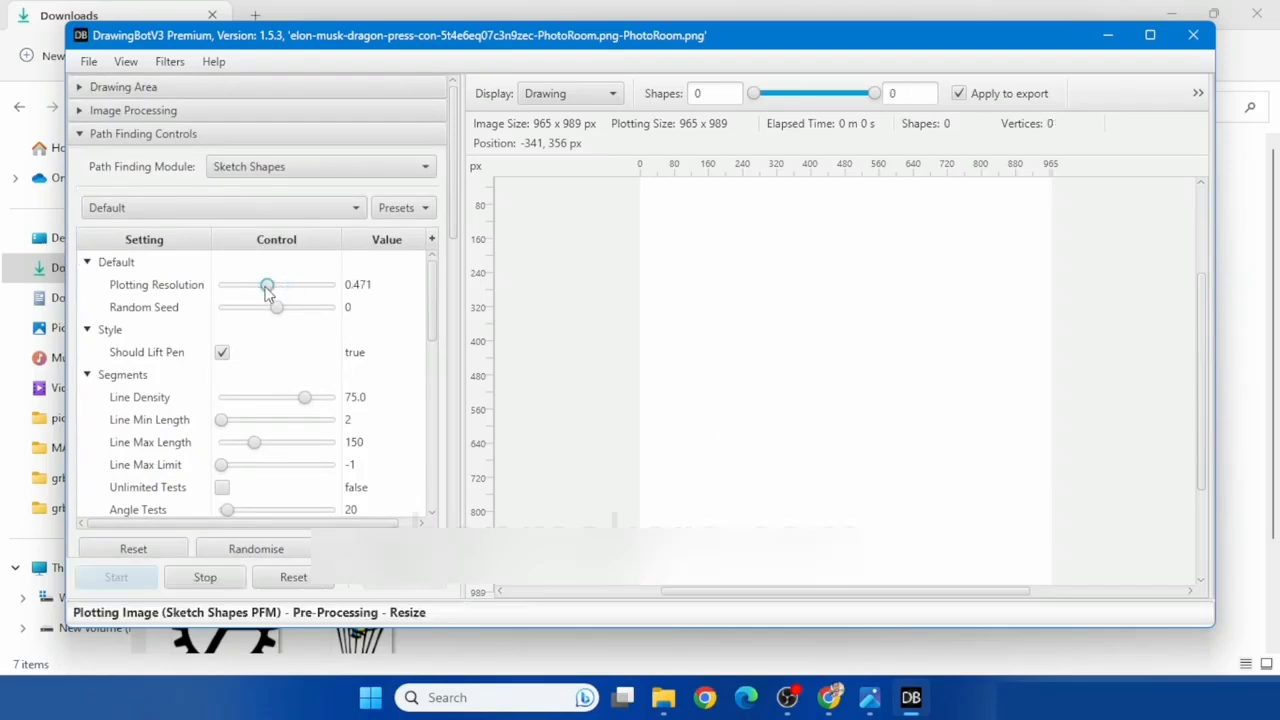
pyautogui.click(306, 286)
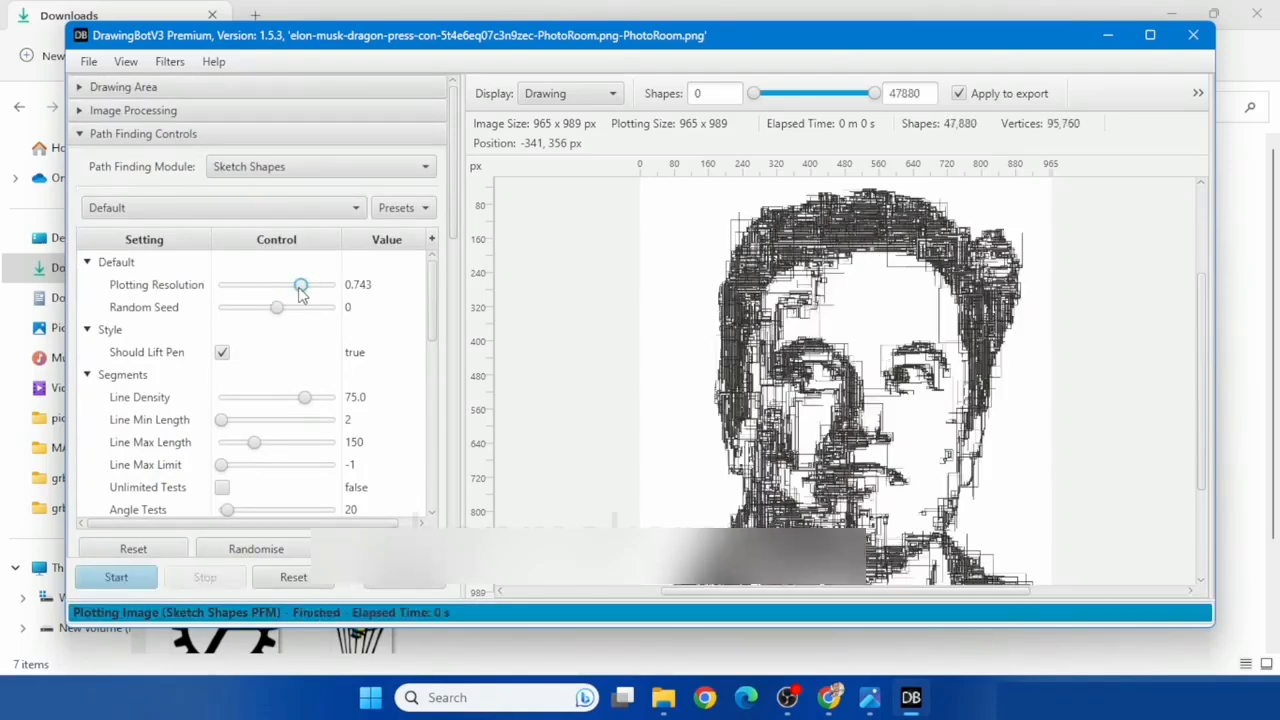
pyautogui.click(286, 168)
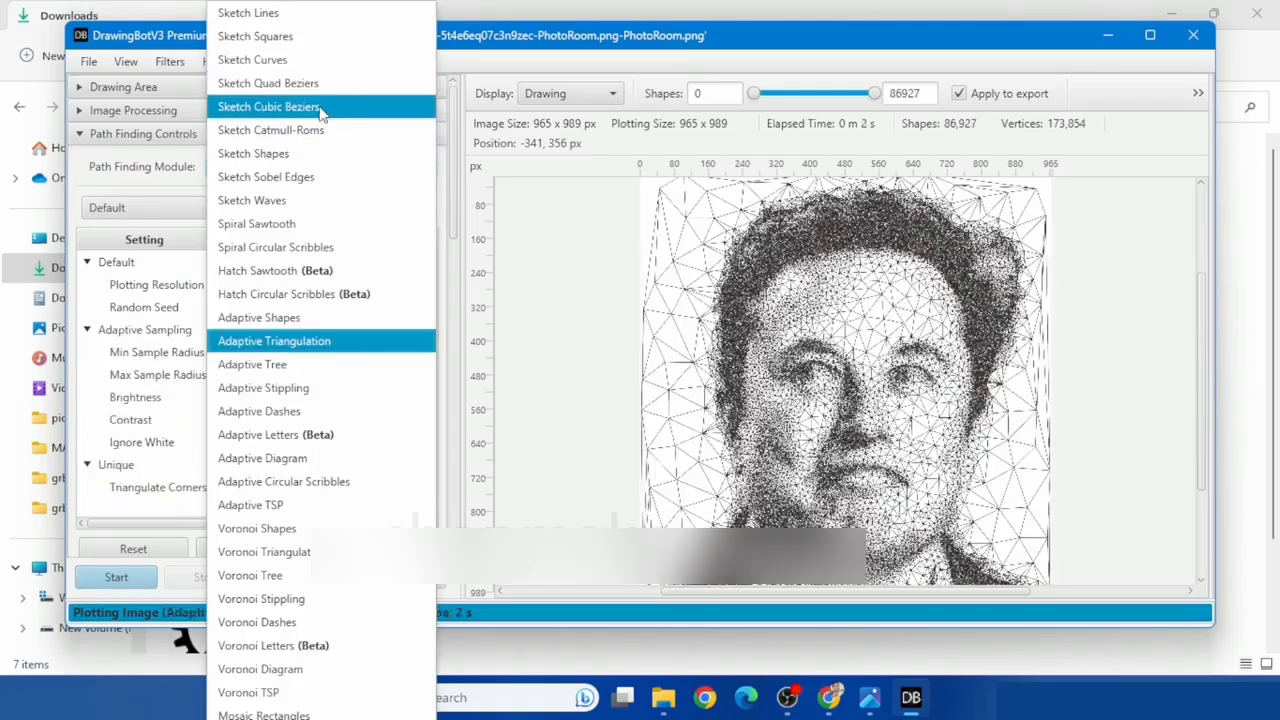
pyautogui.click(318, 108)
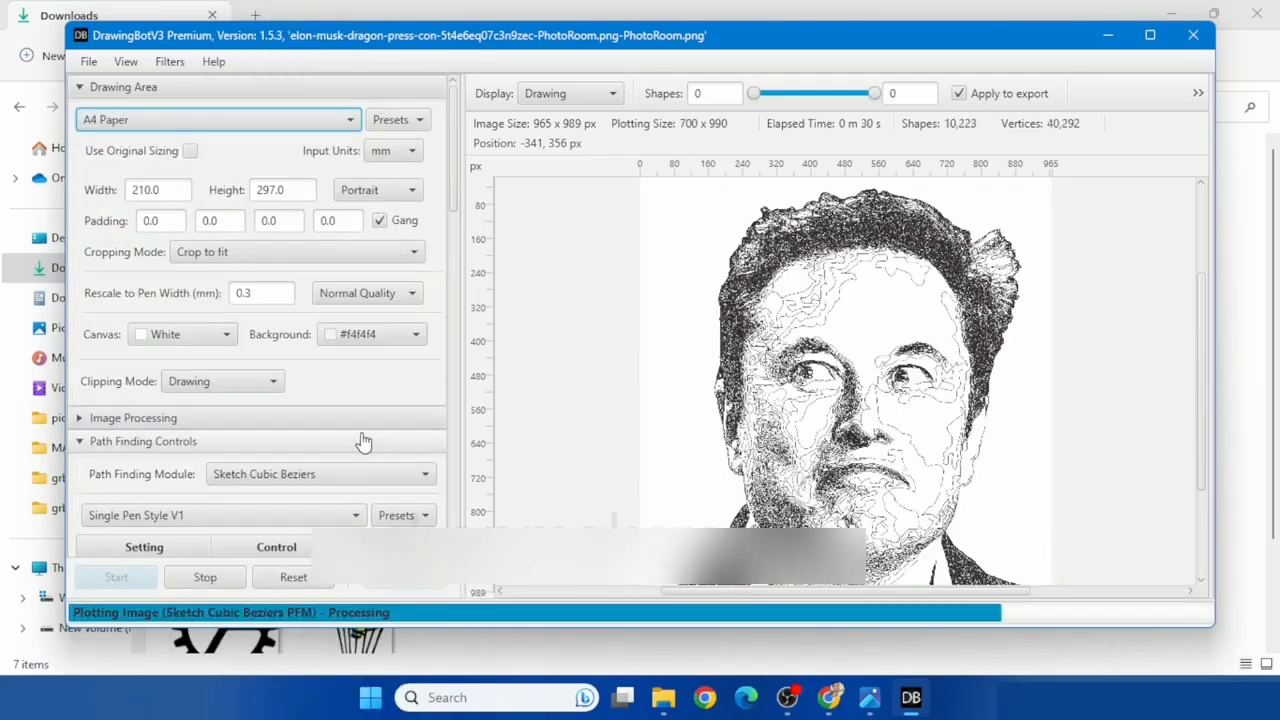
pyautogui.scroll(-3, 363, 441)
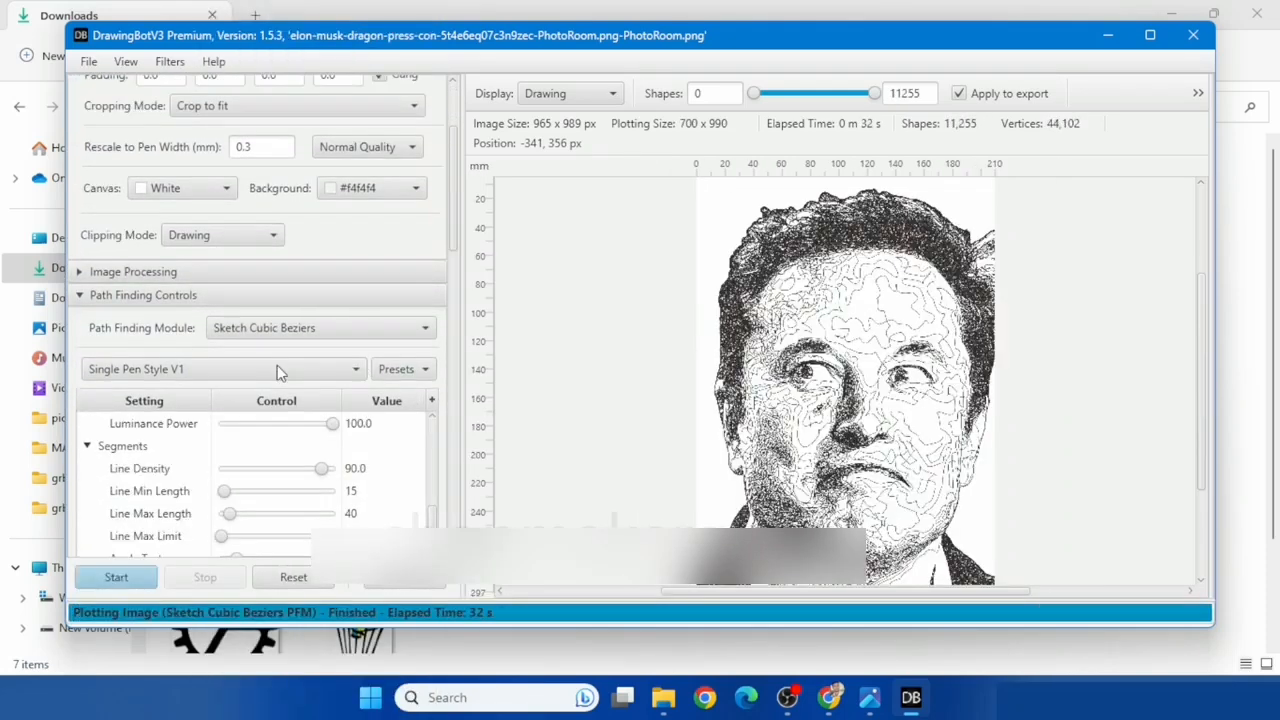
# Step: Export the whole portrait drawing as an Inkscape SVG into Downloads, keeping the suggested file name
pyautogui.click(88, 61)
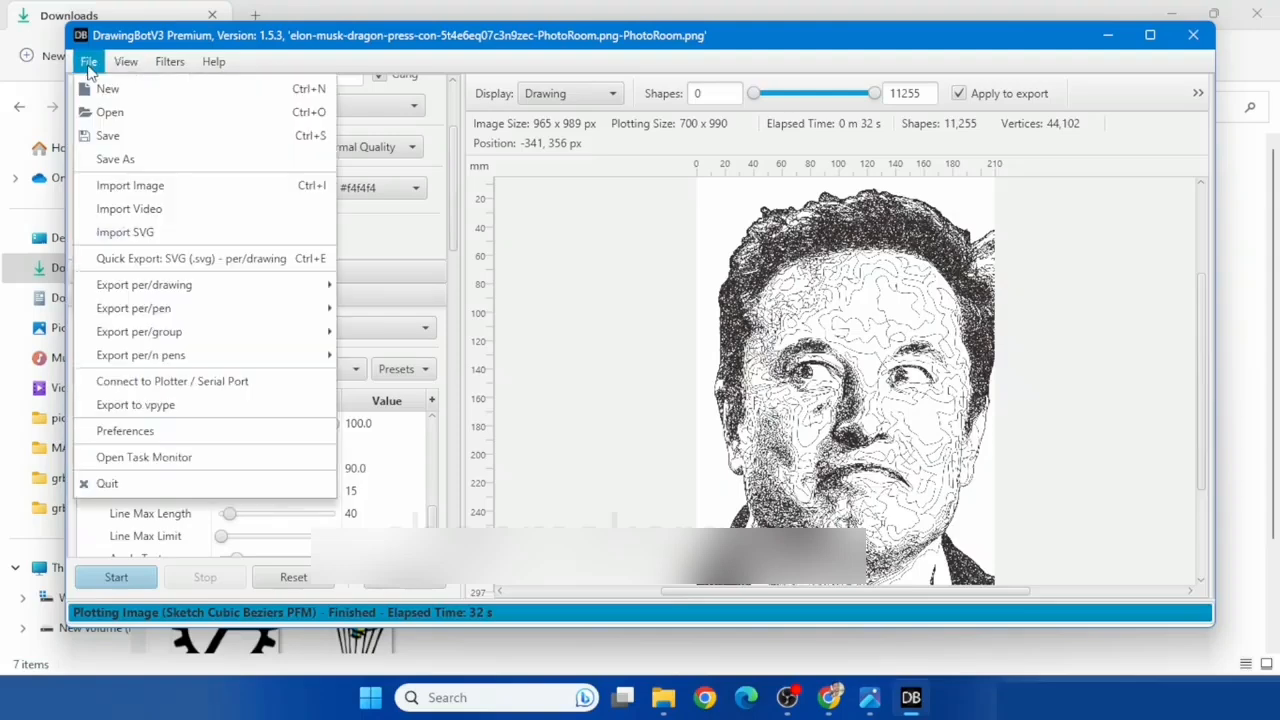
pyautogui.moveTo(287, 291)
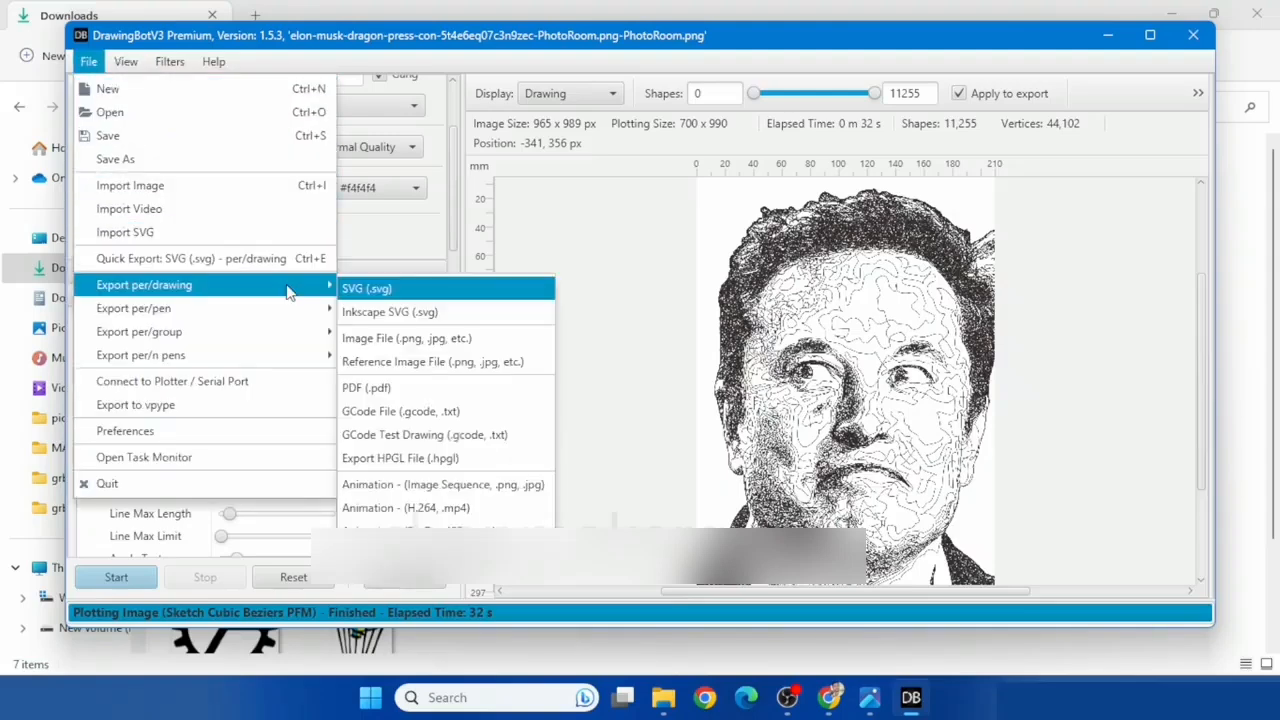
pyautogui.click(395, 312)
pyautogui.click(478, 420)
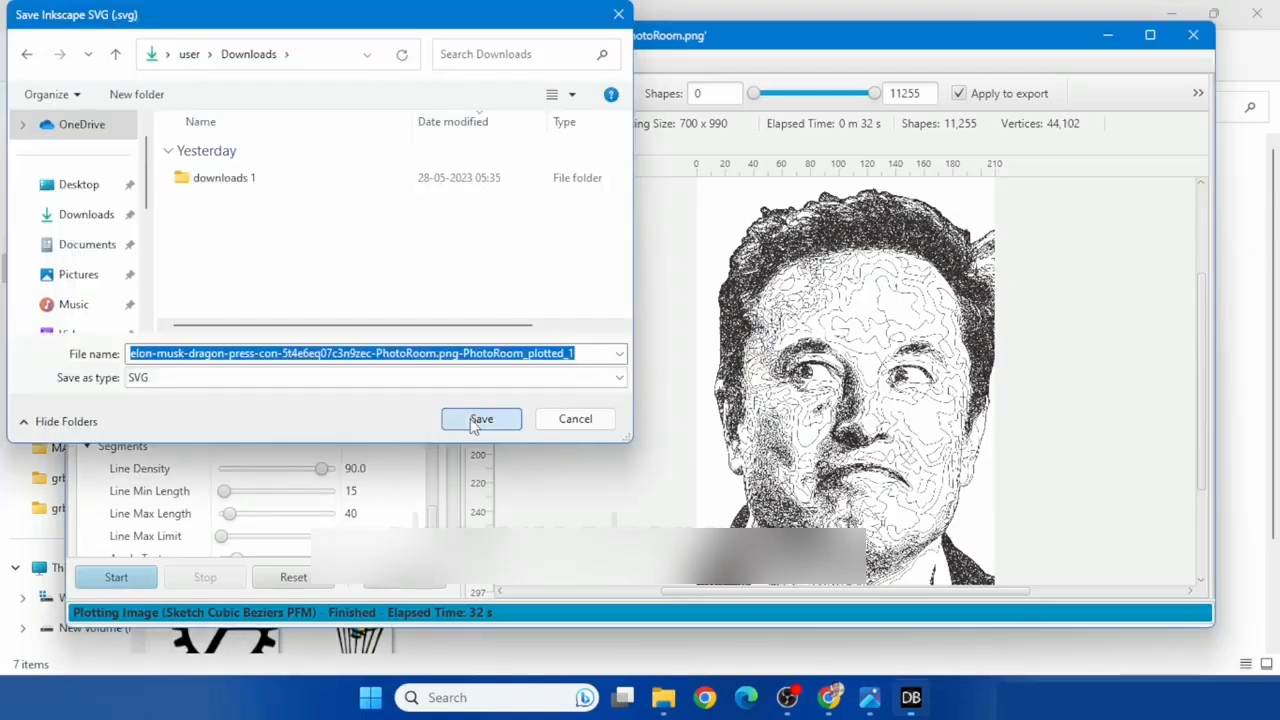
# Step: Bring the exported portrait SVG from the file explorer into Inkscape as editable objects in the current file
pyautogui.click(649, 704)
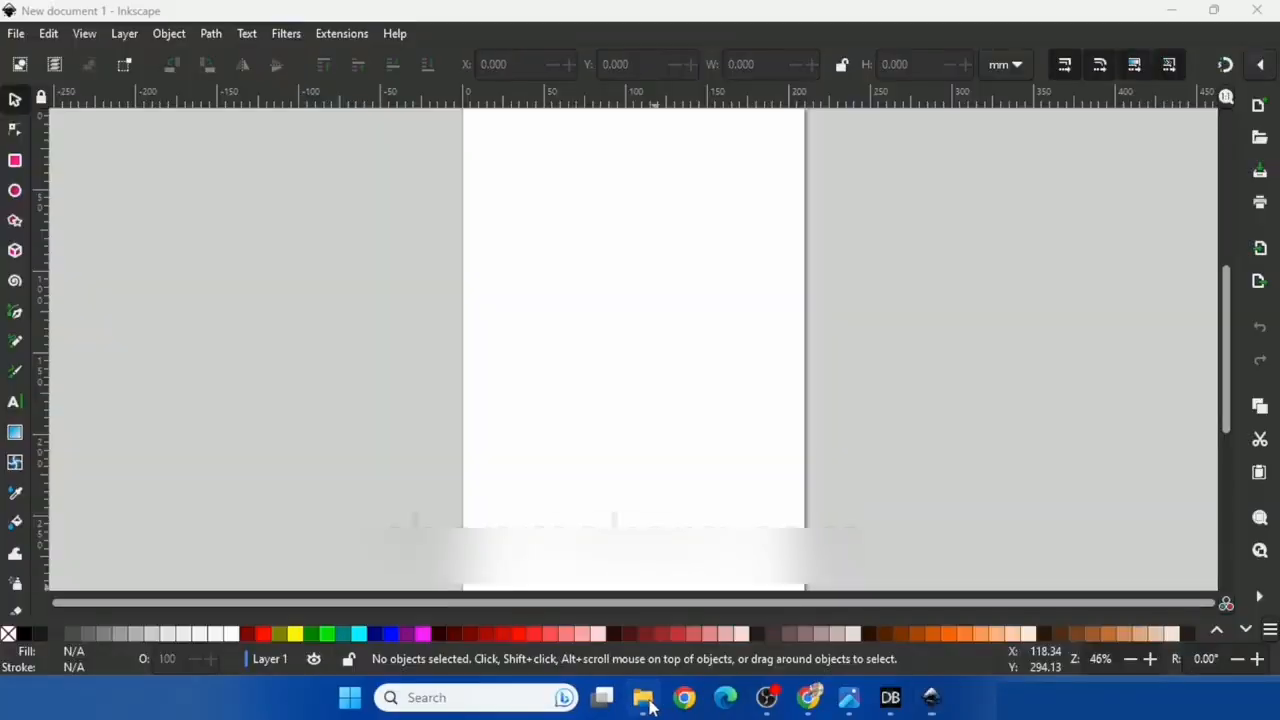
pyautogui.moveTo(625, 283); pyautogui.dragTo(588, 398)
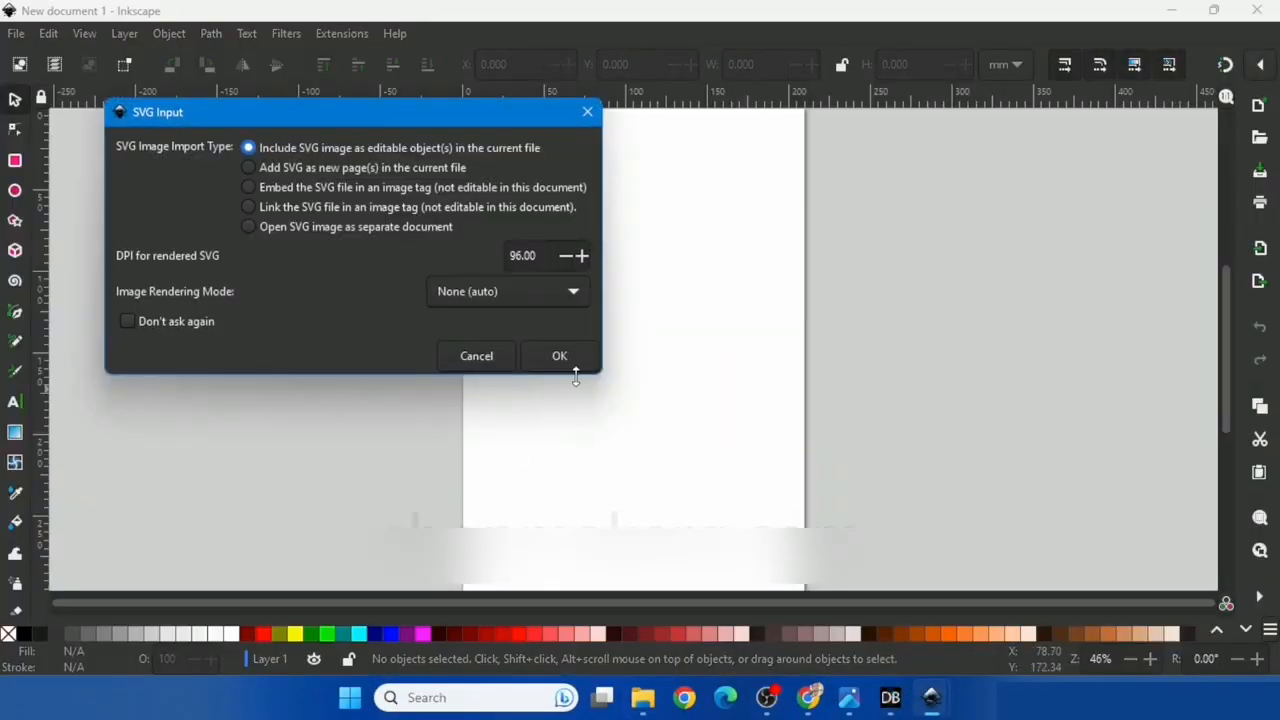
pyautogui.click(562, 355)
# Step: Resize the imported portrait to about 200 × 271 mm on the page and open AxiDraw Control
pyautogui.moveTo(719, 199); pyautogui.dragTo(737, 191)
pyautogui.click(870, 178)
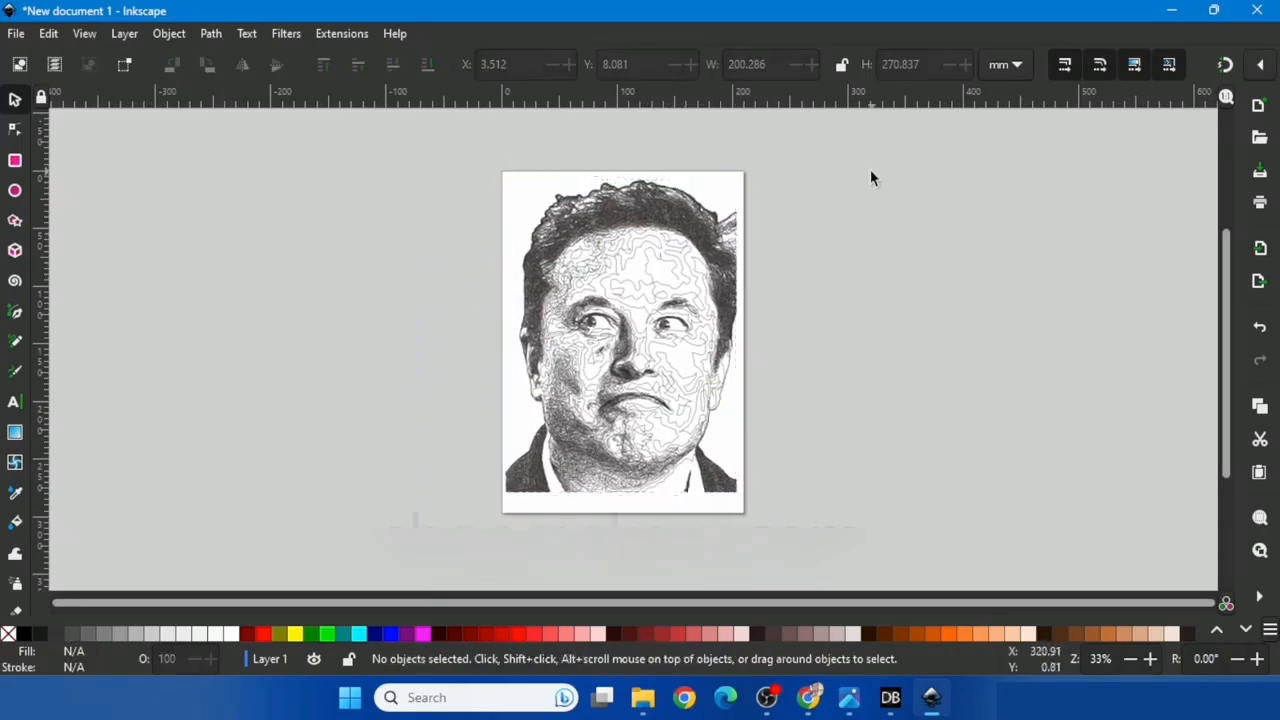
pyautogui.click(340, 34)
pyautogui.click(357, 129)
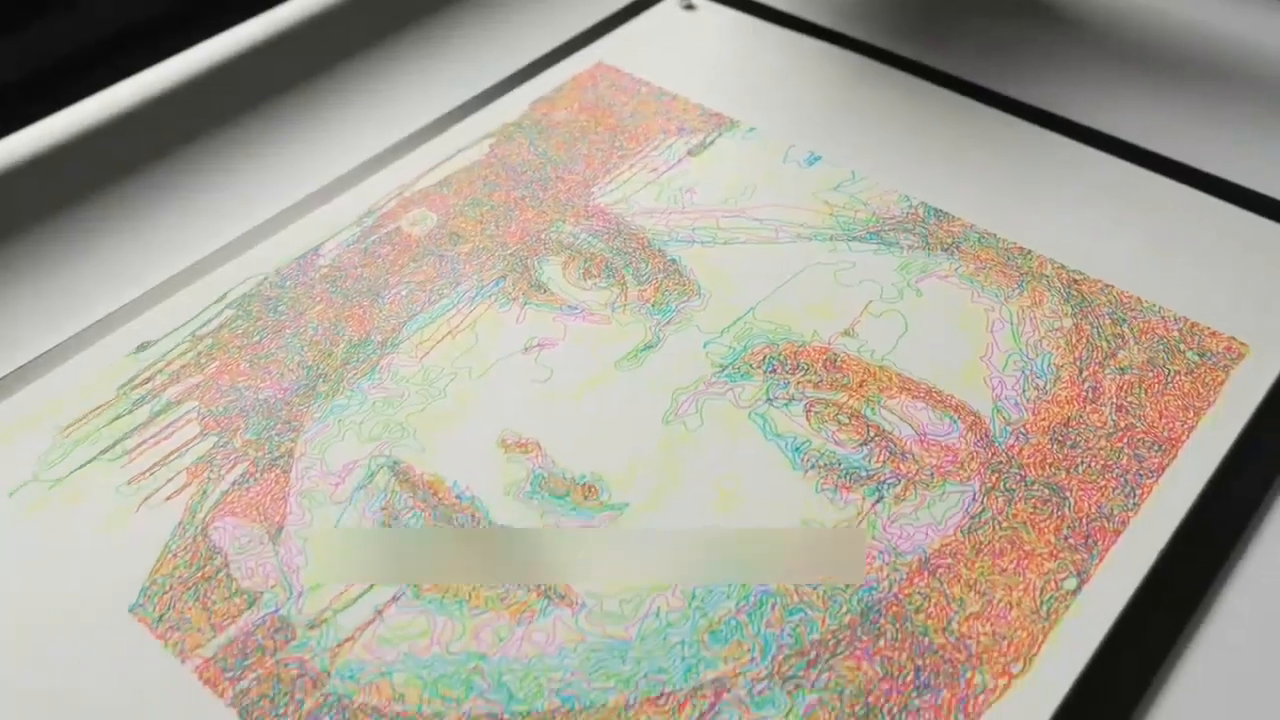
# Step: Launch DrawingBotV3 from the desktop and import the ezgif.com-webp-to-jpg image from Downloads
pyautogui.doubleClick(38, 310)
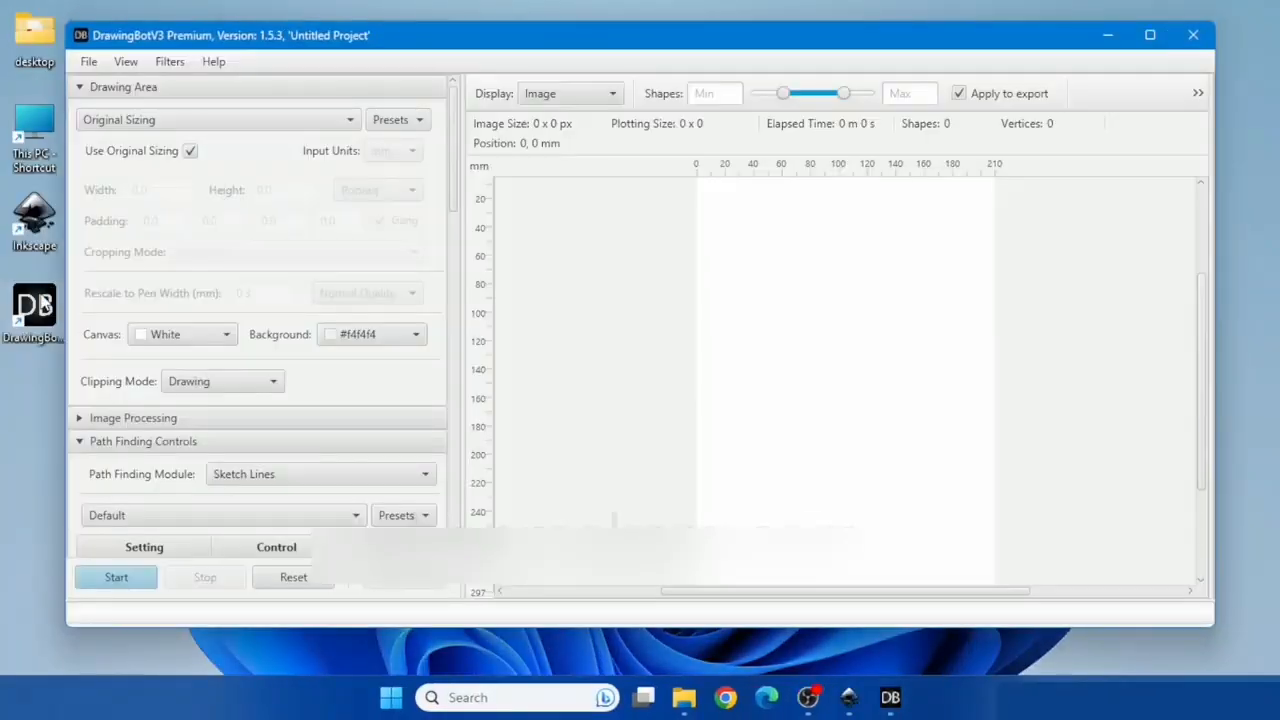
pyautogui.click(88, 63)
pyautogui.click(133, 186)
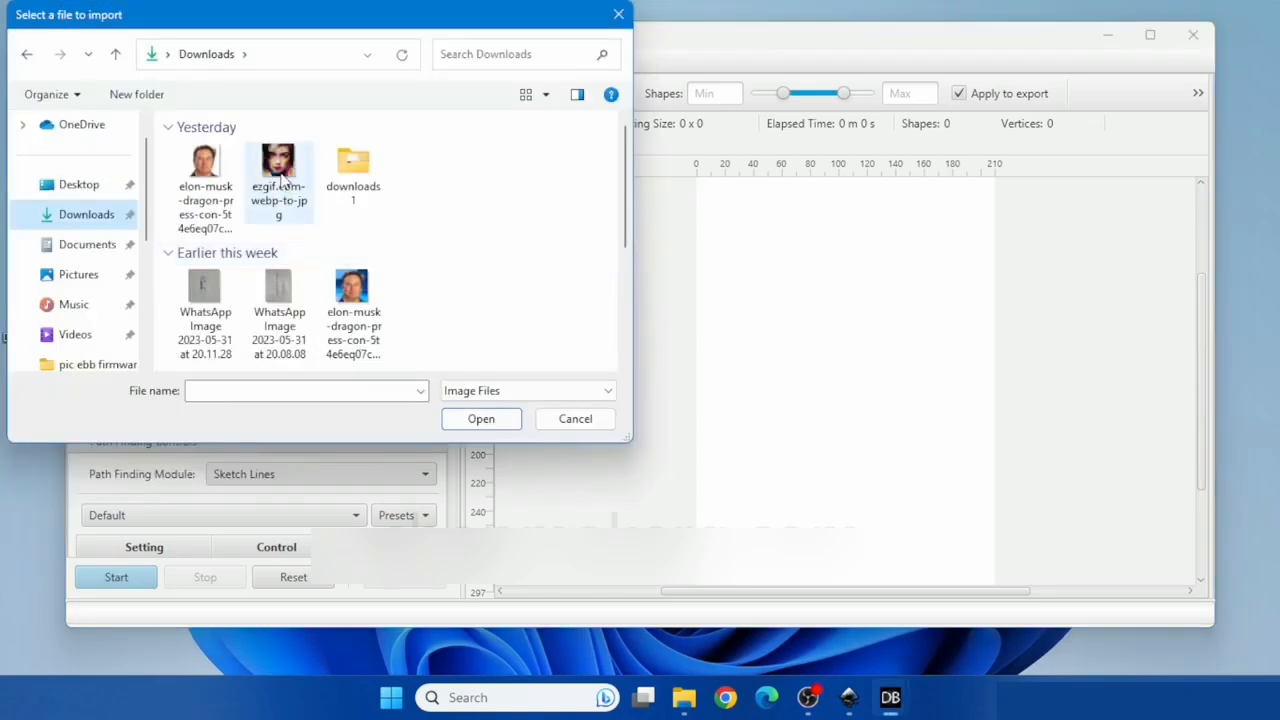
pyautogui.click(280, 180)
pyautogui.click(486, 420)
# Step: Set the drawing area to A4 Paper with Scale to fit as the cropping mode
pyautogui.click(84, 89)
pyautogui.click(80, 89)
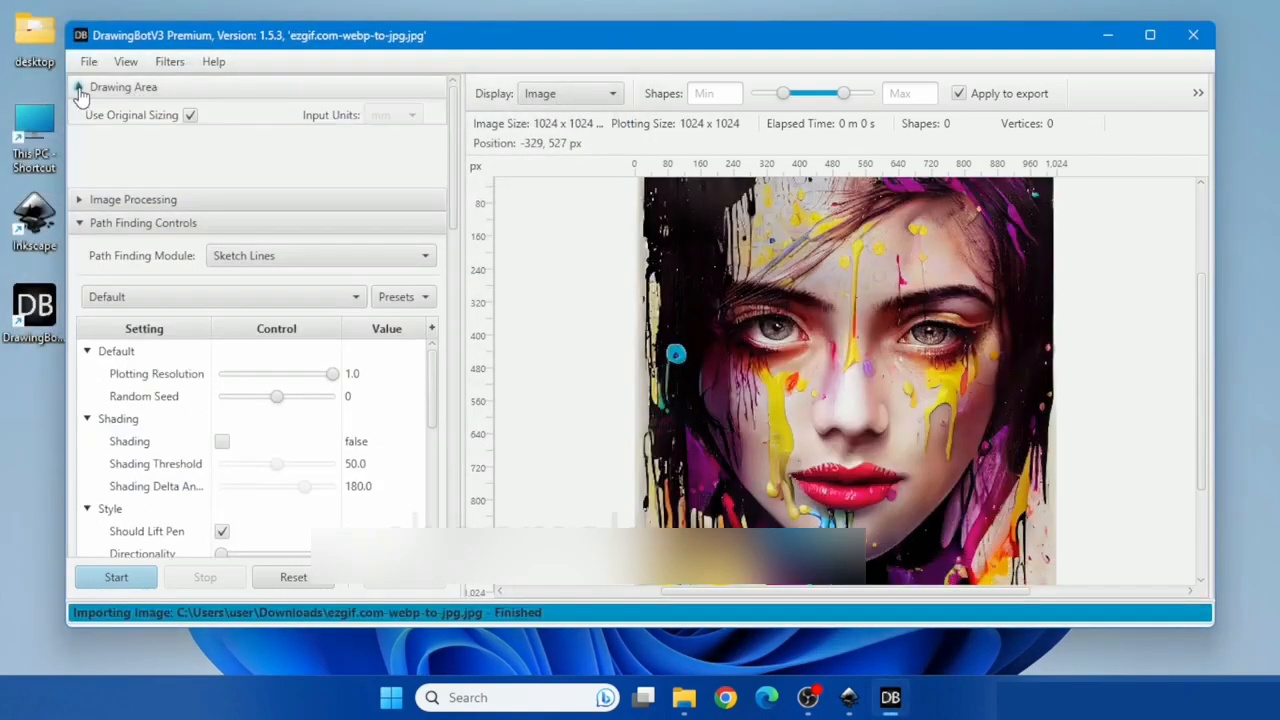
pyautogui.click(202, 120)
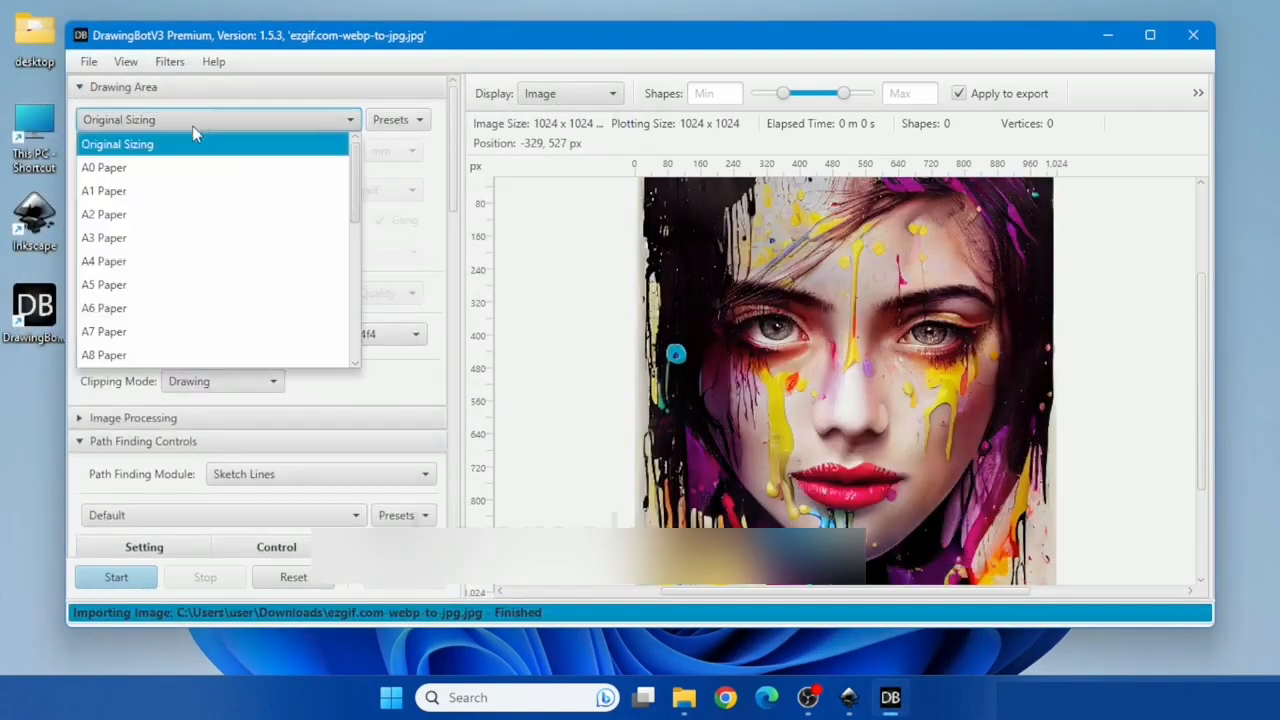
pyautogui.click(137, 261)
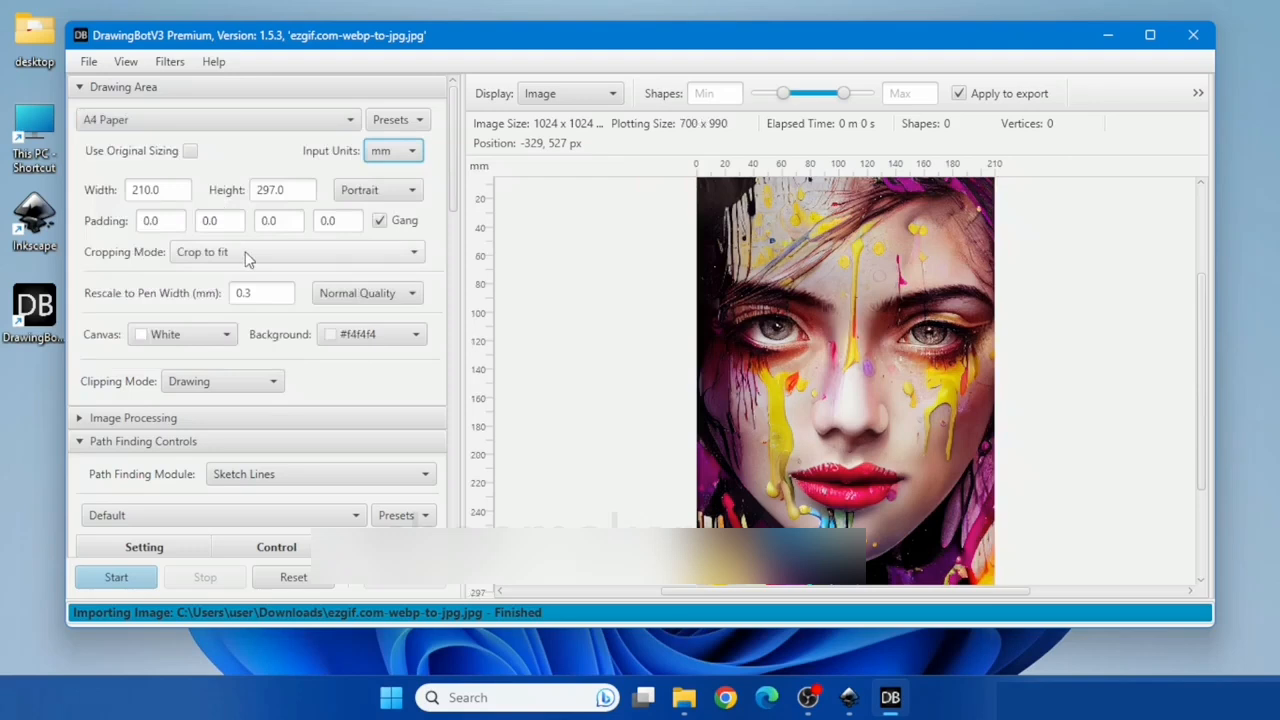
pyautogui.click(245, 251)
pyautogui.click(228, 278)
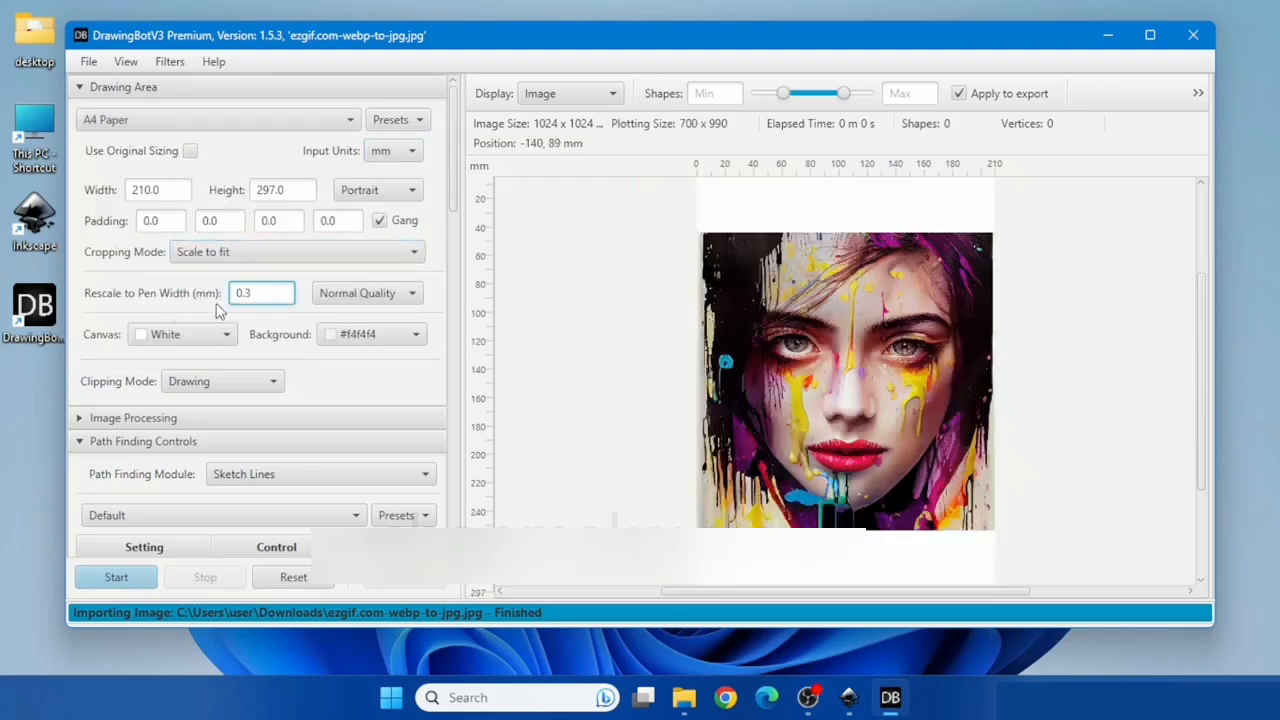
# Step: Rescale the drawing to a pen width of 0.7 mm with High Quality
pyautogui.doubleClick(253, 292)
pyautogui.press('BackSpace')
pyautogui.write('.7')
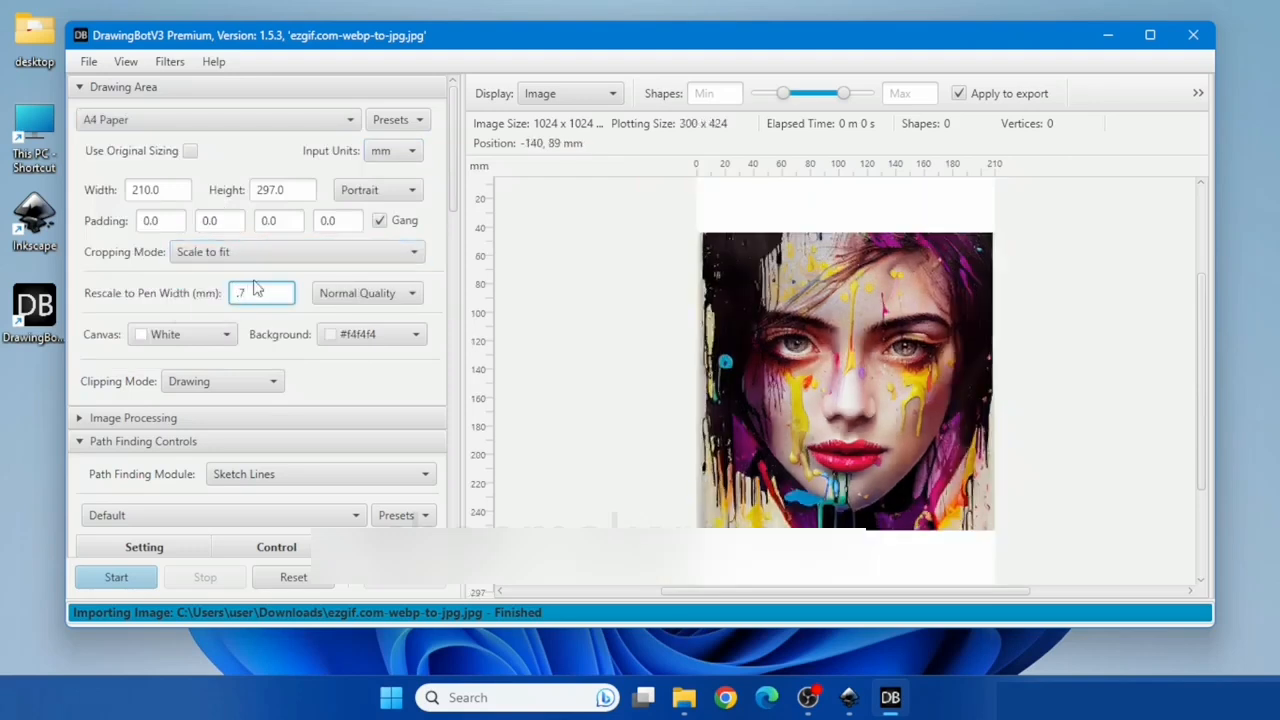
pyautogui.click(378, 296)
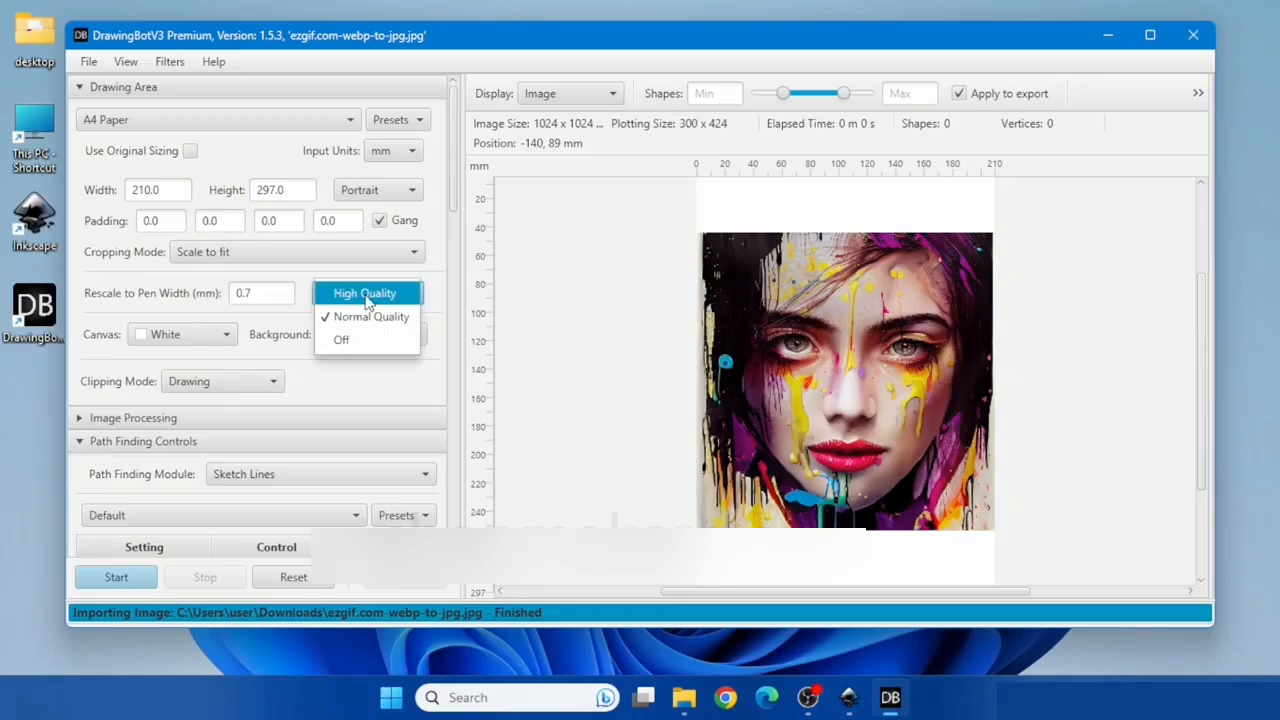
pyautogui.click(362, 291)
# Step: Choose Sketch Squares as the path finding module for the colour portrait
pyautogui.scroll(-1, 347, 407)
pyautogui.scroll(-3, 347, 407)
pyautogui.click(304, 308)
pyautogui.click(322, 40)
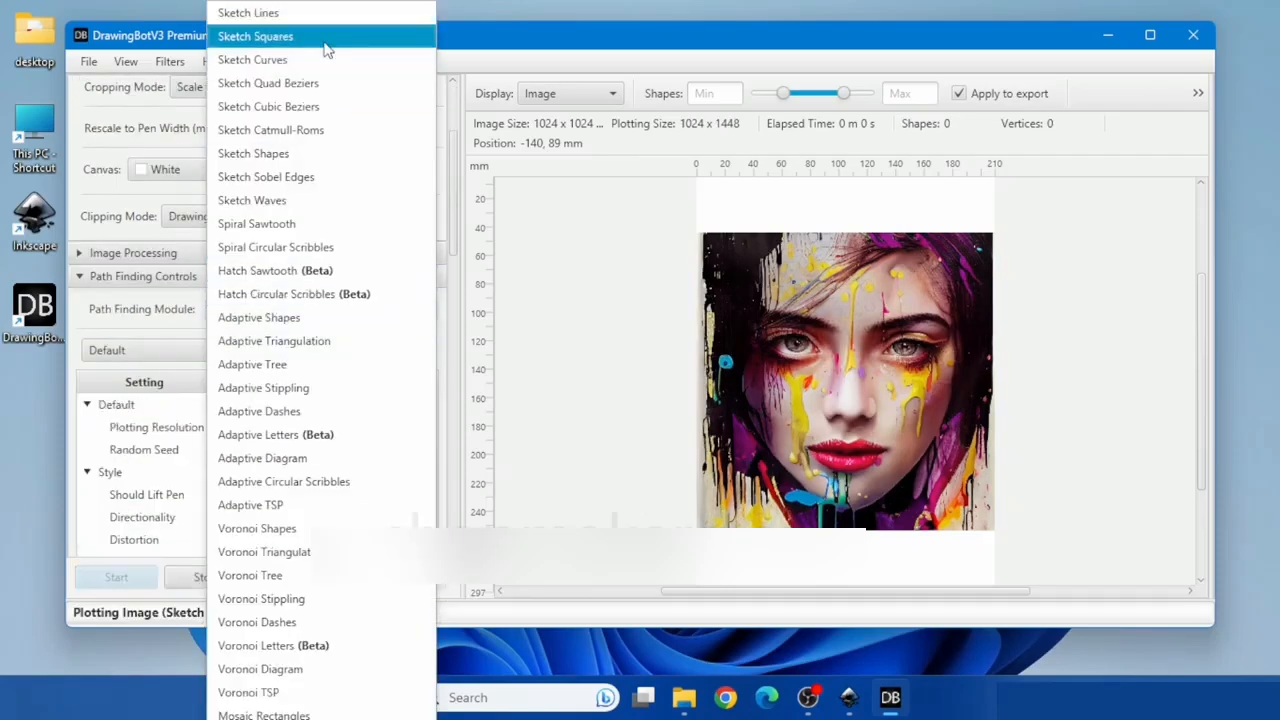
# Step: Change the pens to the Winsor & Newton set with the 6 Vibrant Tones preset
pyautogui.scroll(-5, 260, 300)
pyautogui.click(112, 262)
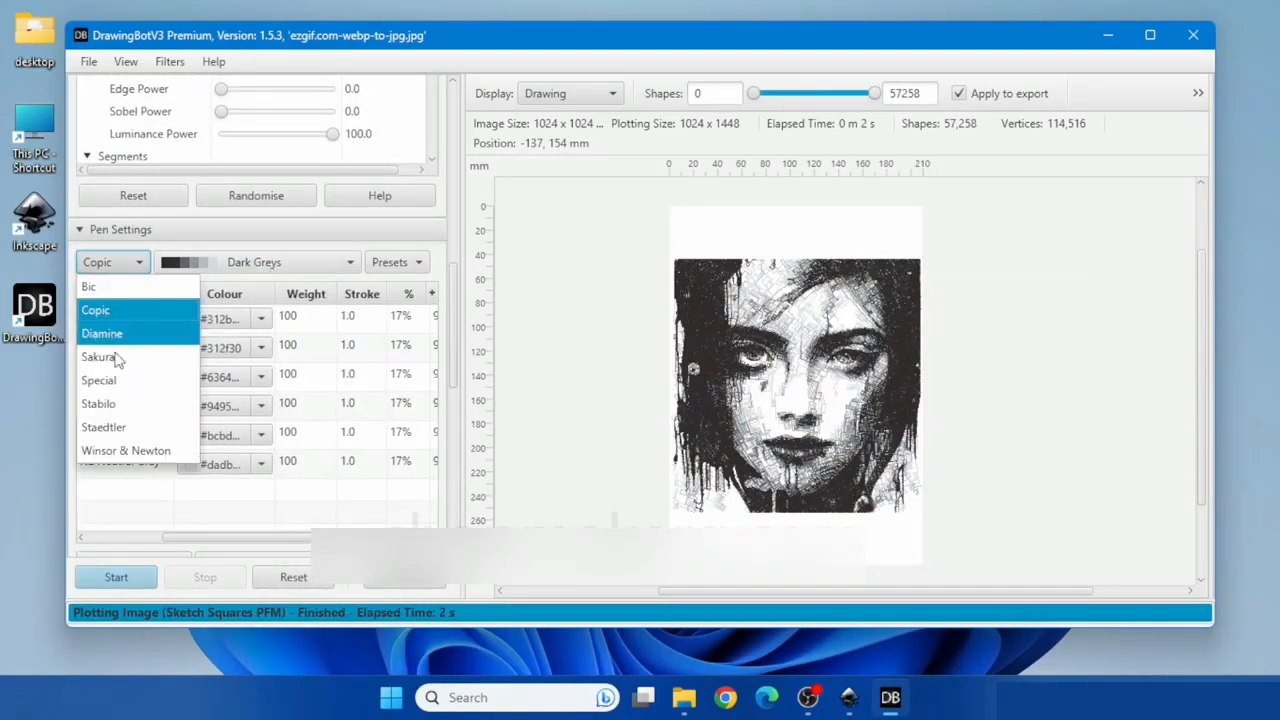
pyautogui.click(146, 450)
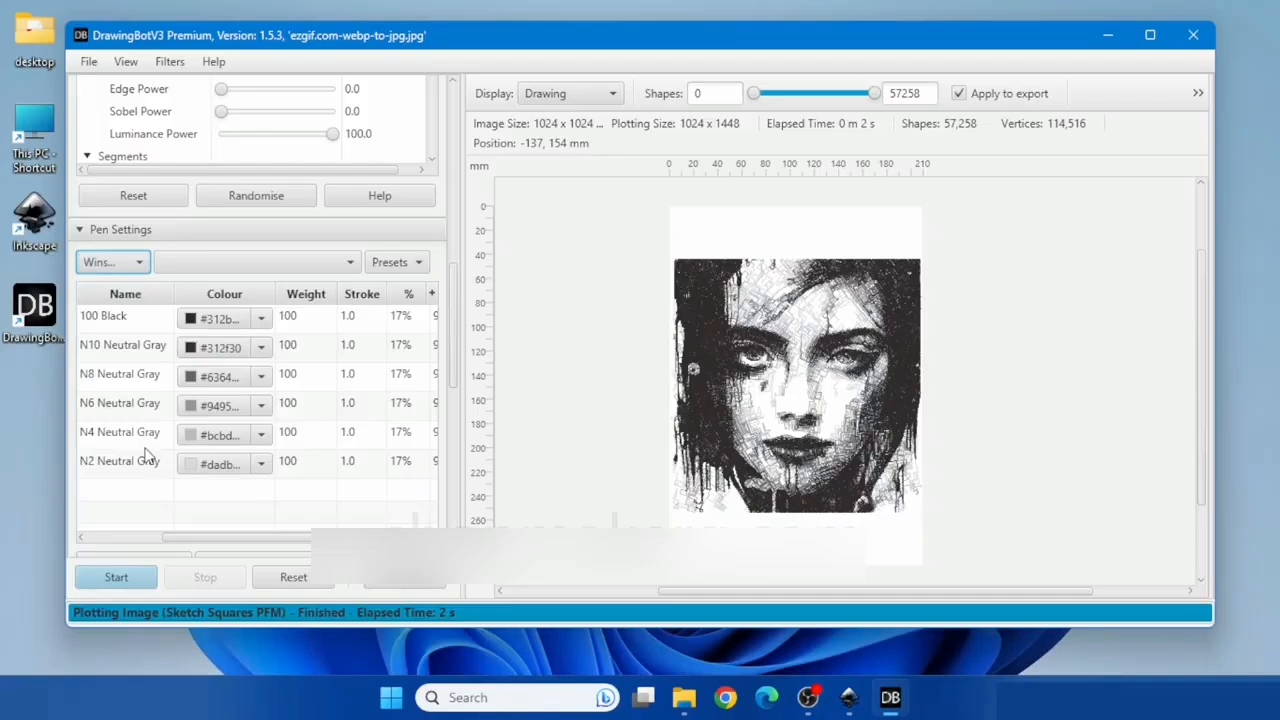
pyautogui.click(297, 266)
pyautogui.scroll(2, 300, 340)
pyautogui.click(300, 406)
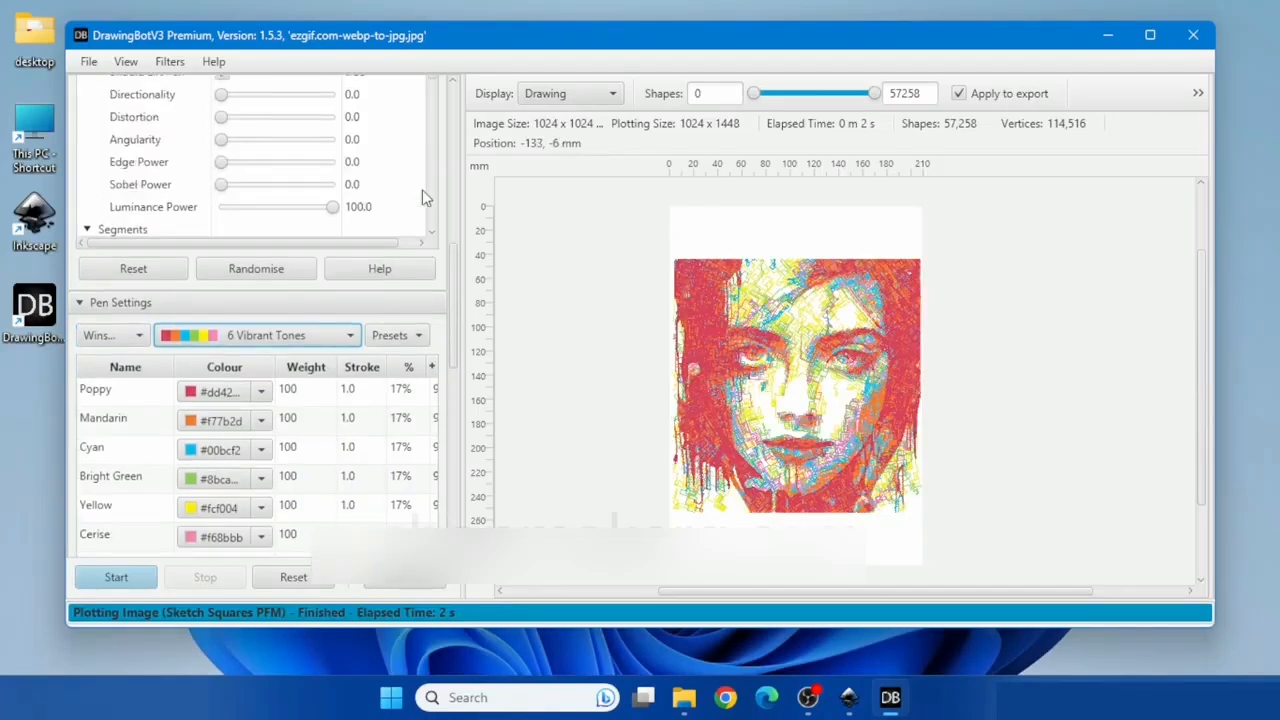
# Step: Replot the colour portrait with the Sketch Cubic Beziers path finding module
pyautogui.scroll(6, 422, 189)
pyautogui.click(344, 290)
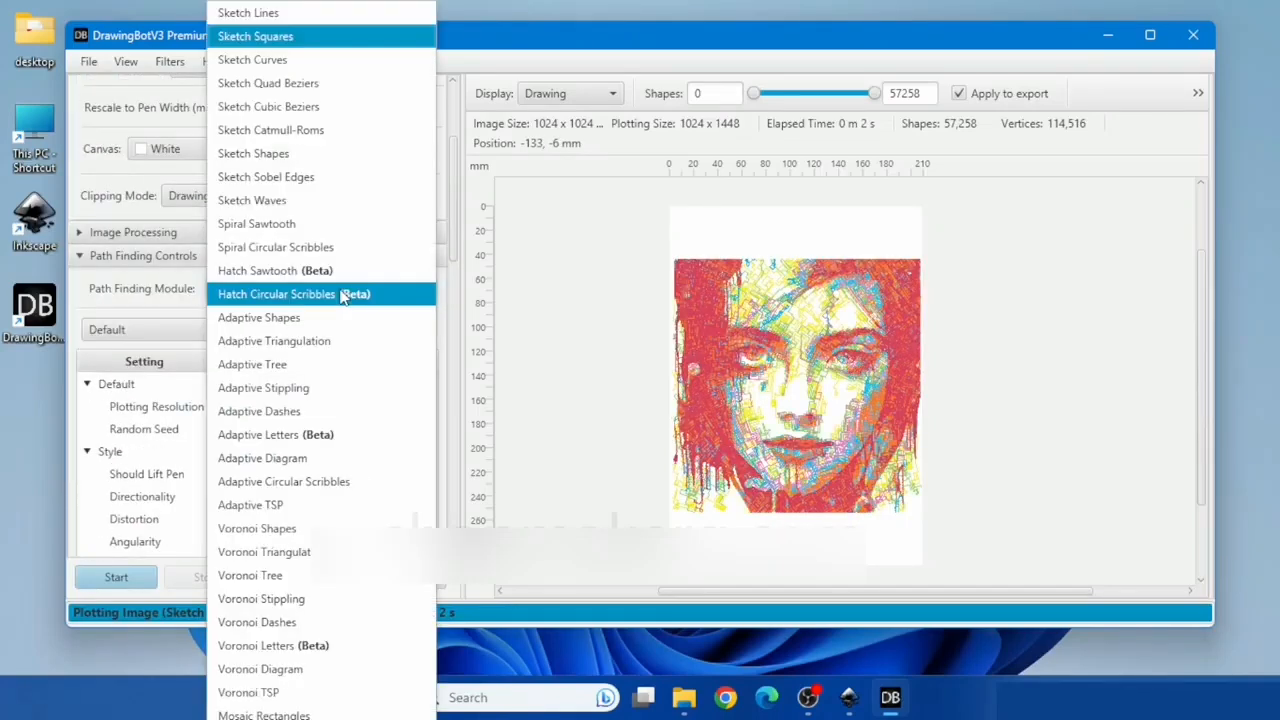
pyautogui.click(300, 106)
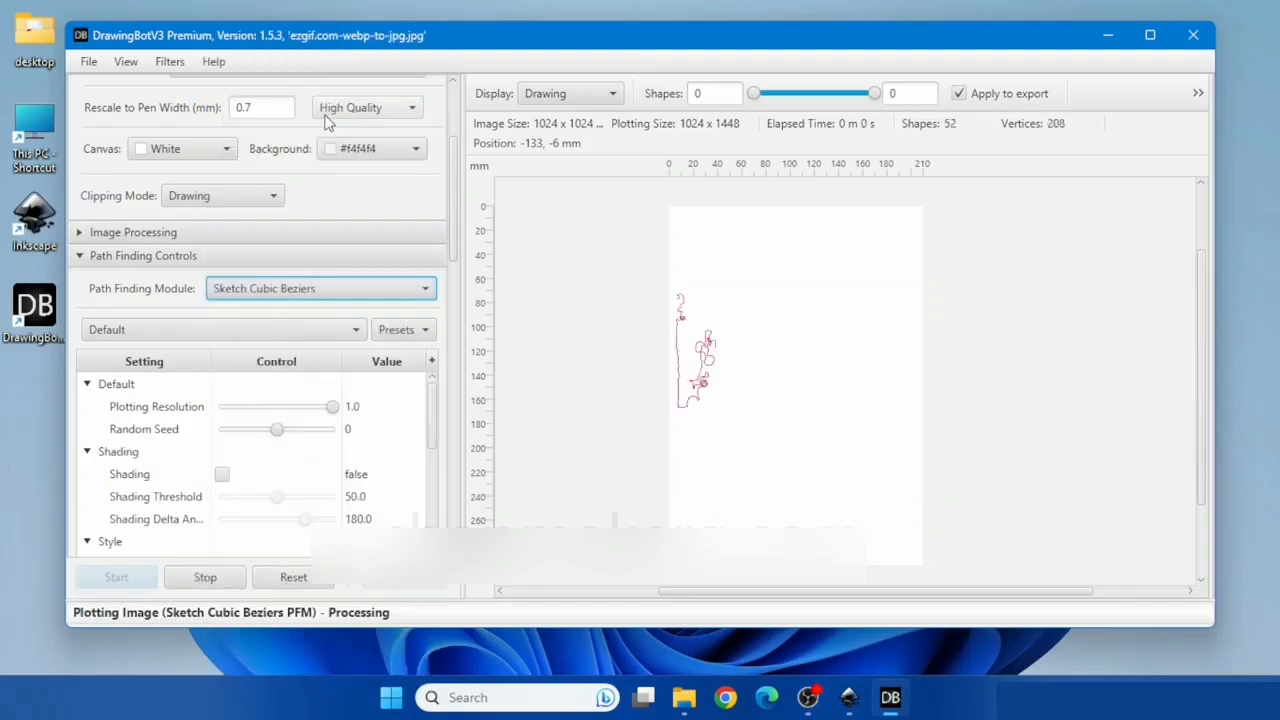
# Step: Export the whole colour drawing to the Desktop as the Inkscape SVG ezgif.com-webp-to-jpg_plotted_1
pyautogui.click(86, 64)
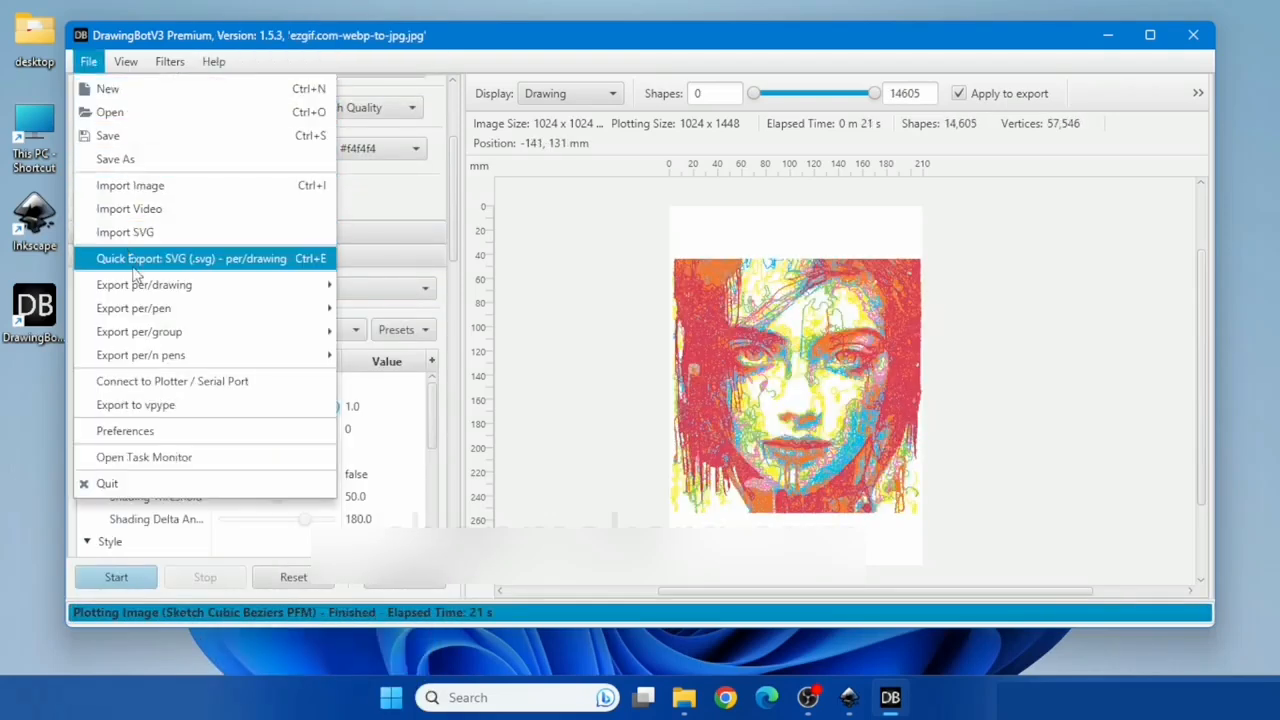
pyautogui.moveTo(250, 286)
pyautogui.click(388, 312)
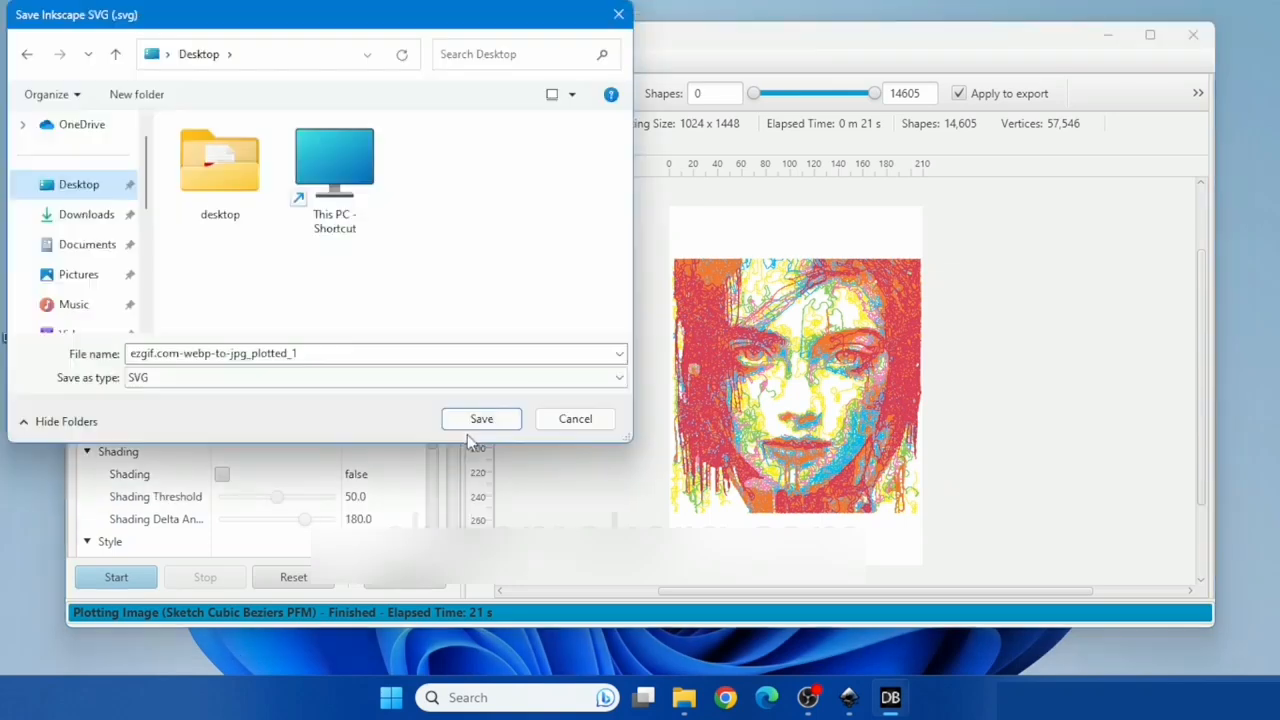
pyautogui.click(480, 418)
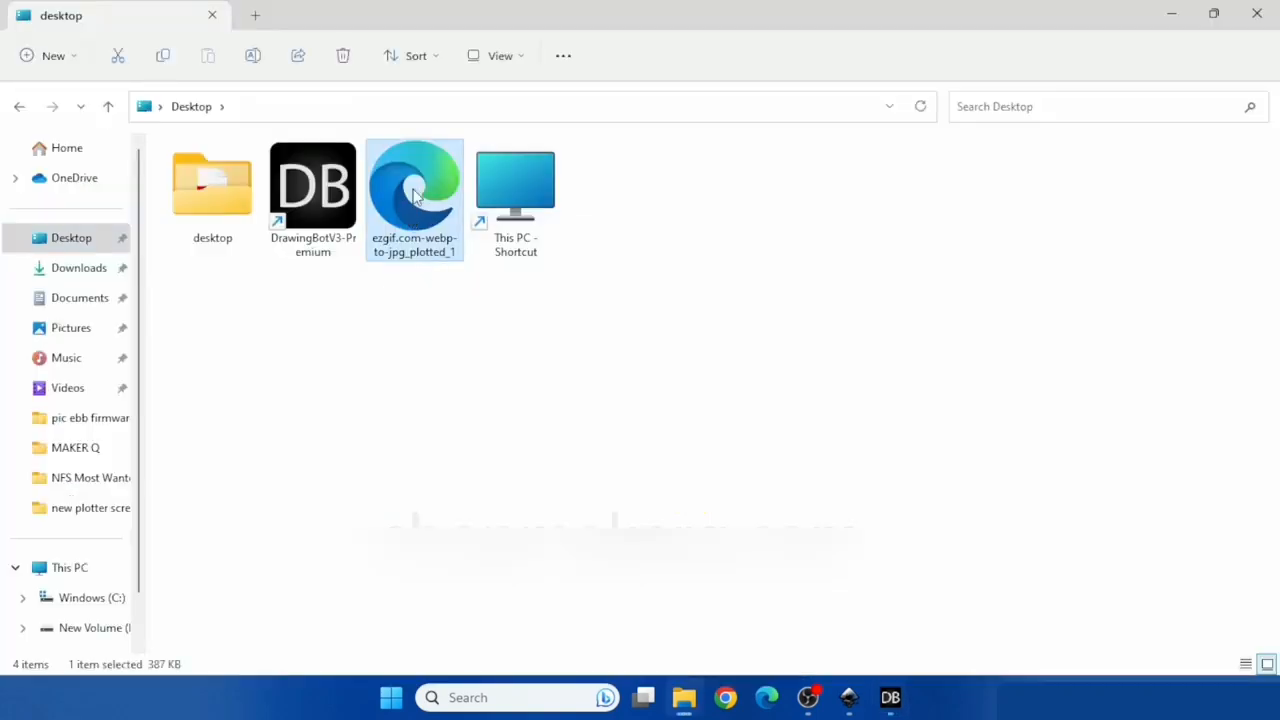
# Step: Bring ezgif.com-webp-to-jpg_plotted_1 from the Desktop folder into the Inkscape document
pyautogui.moveTo(413, 195); pyautogui.dragTo(470, 356)
pyautogui.click(609, 405)
pyautogui.click(745, 312)
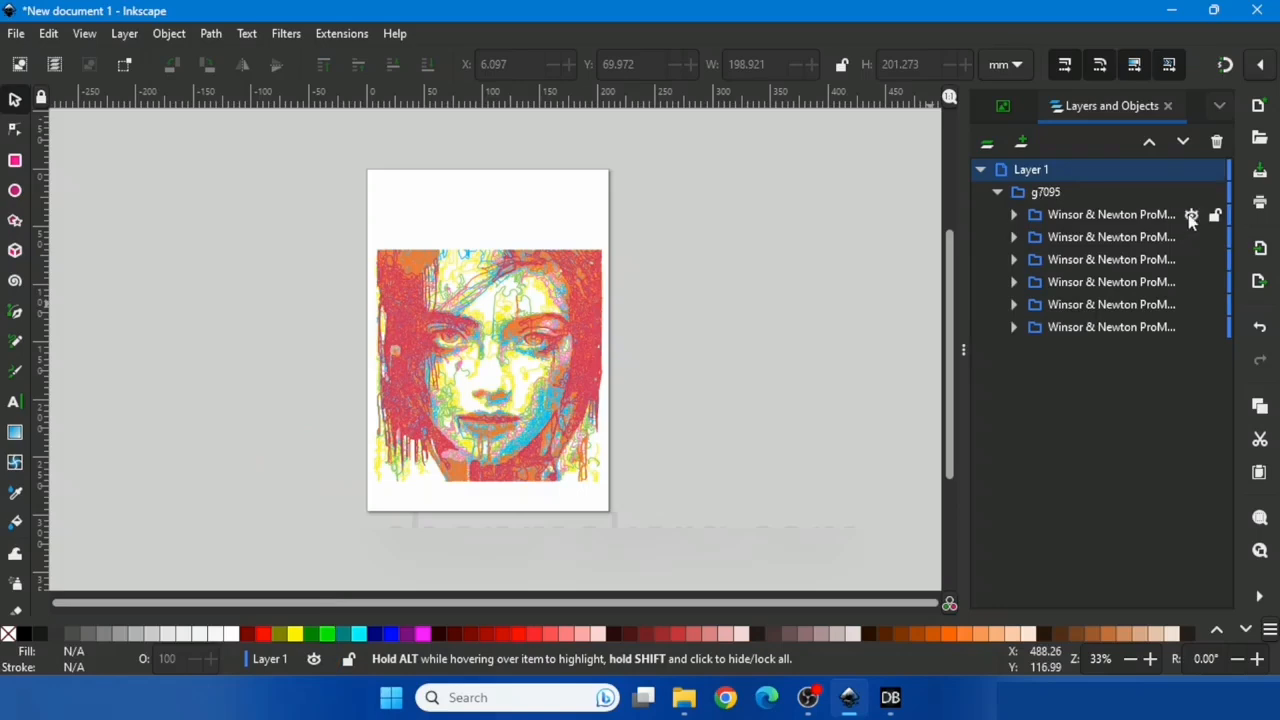
# Step: Toggle the visibility of the topmost Winsor & Newton pen layer to check which strokes it holds
pyautogui.click(1190, 215)
pyautogui.click(1190, 215)
pyautogui.click(1190, 215)
pyautogui.click(1190, 215)
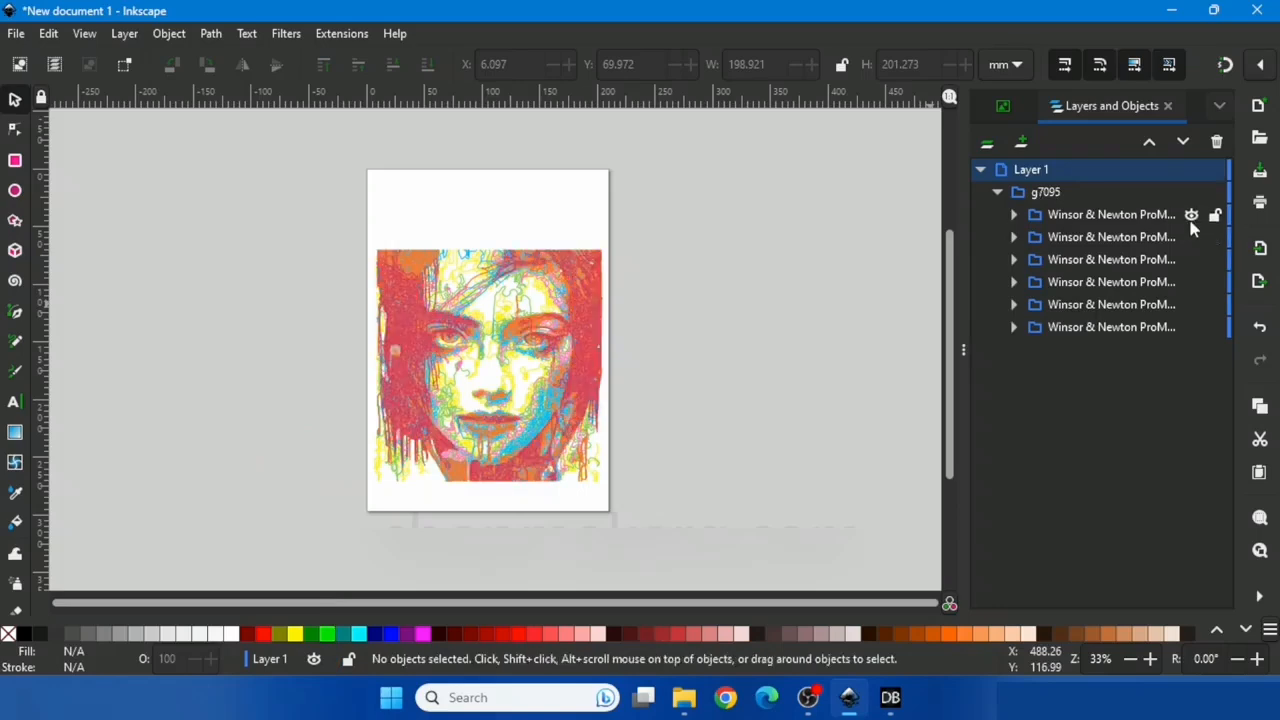
# Step: Hide the upper five Winsor & Newton pen layers, leaving only the yellow layer visible
pyautogui.click(1190, 215)
pyautogui.click(1190, 237)
pyautogui.click(1190, 259)
pyautogui.click(1190, 282)
pyautogui.click(1190, 304)
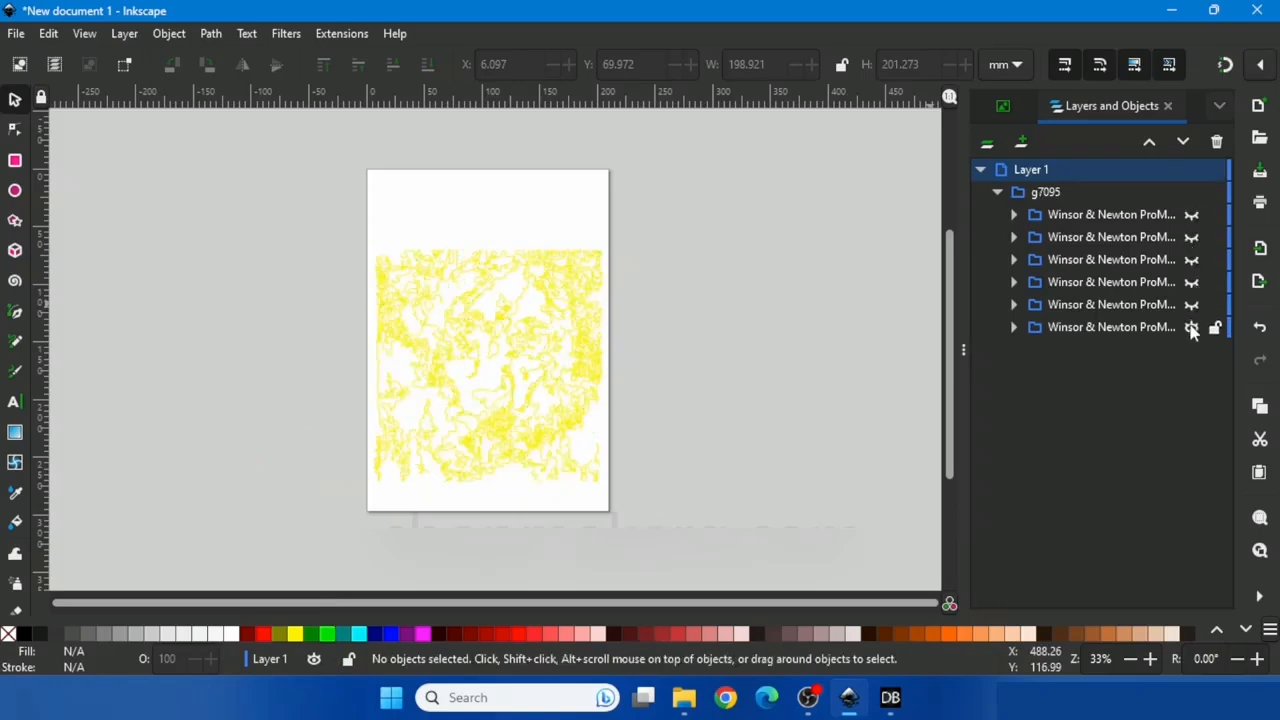
pyautogui.click(1191, 328)
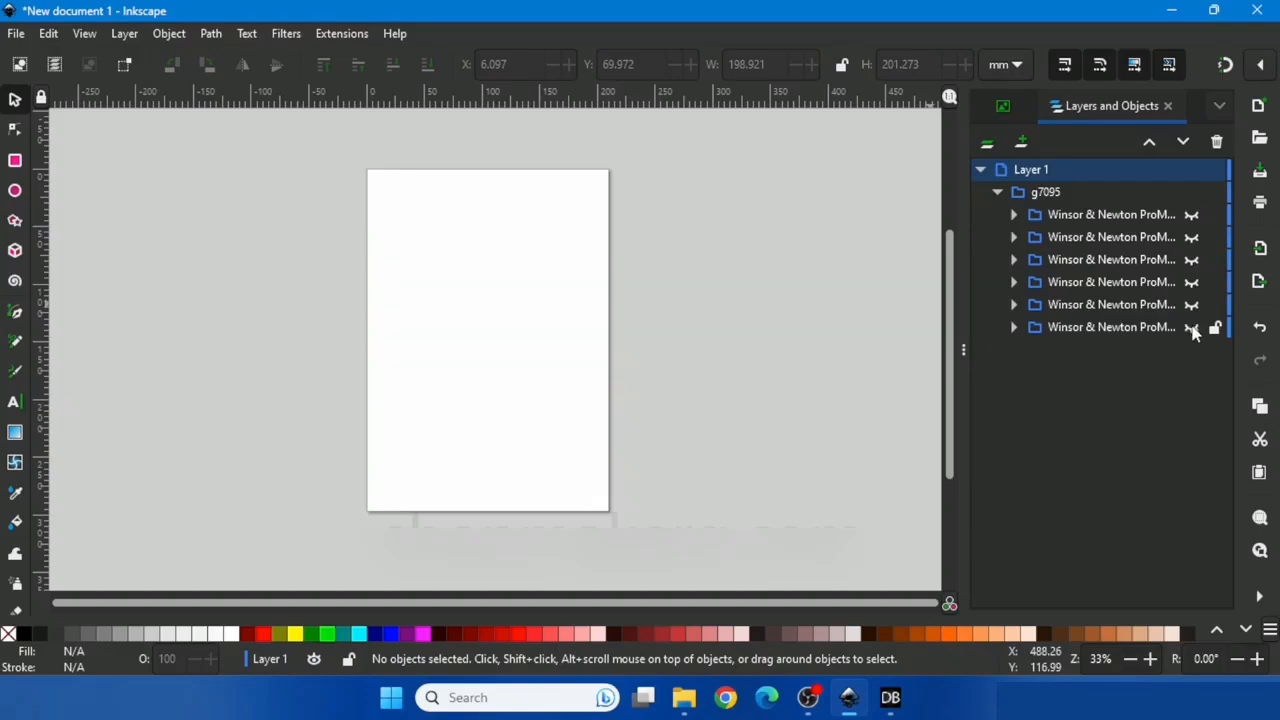
pyautogui.click(1191, 328)
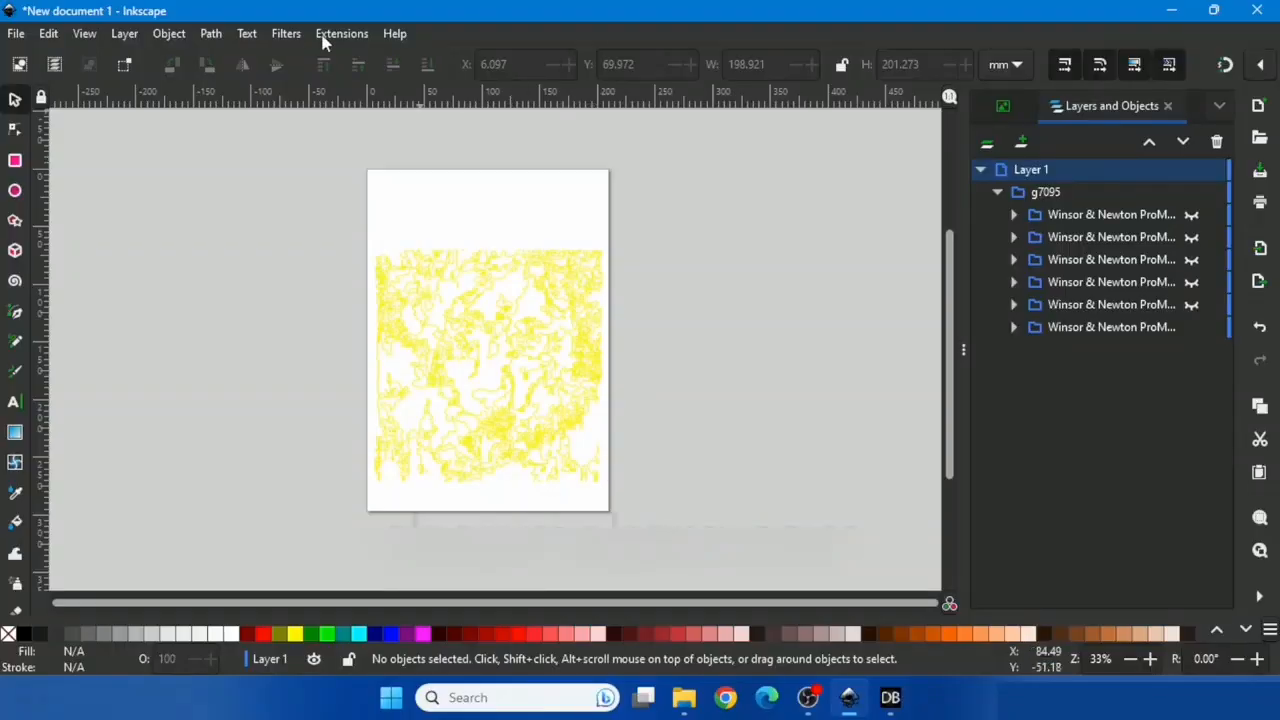
# Step: Plot the visible yellow layer as a single copy with AxiDraw Control
pyautogui.click(341, 33)
pyautogui.click(372, 126)
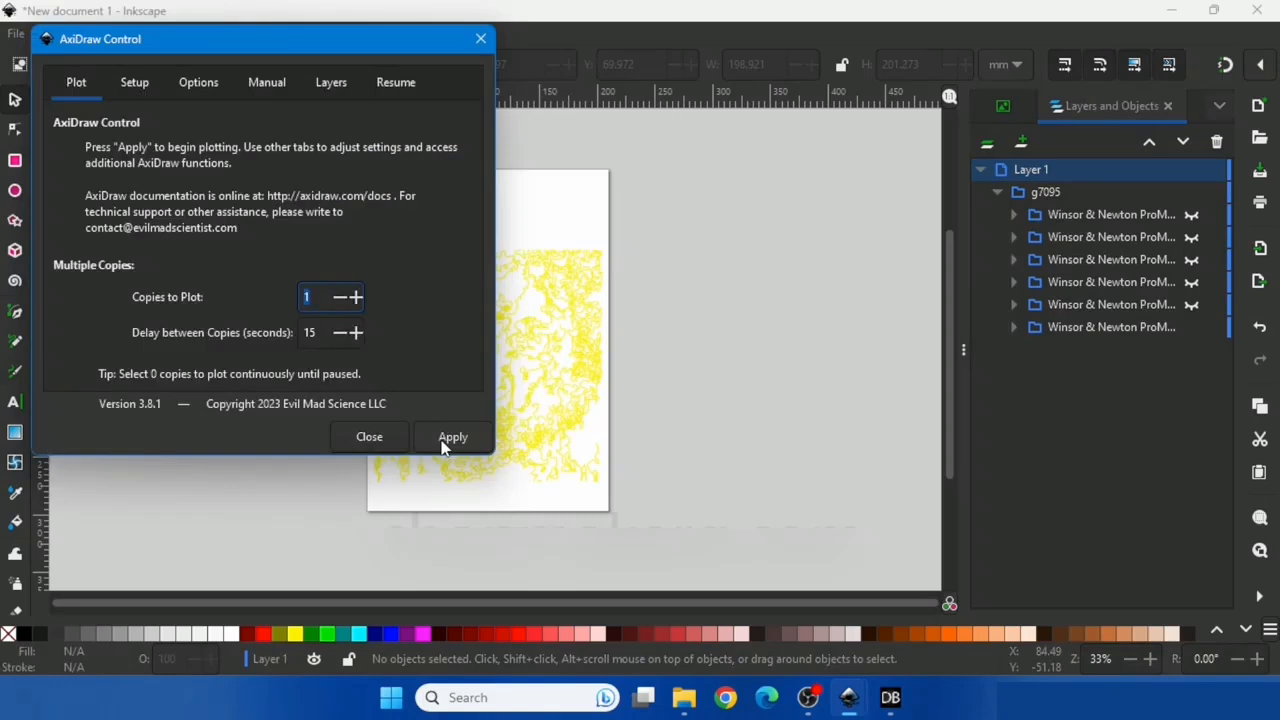
pyautogui.click(452, 437)
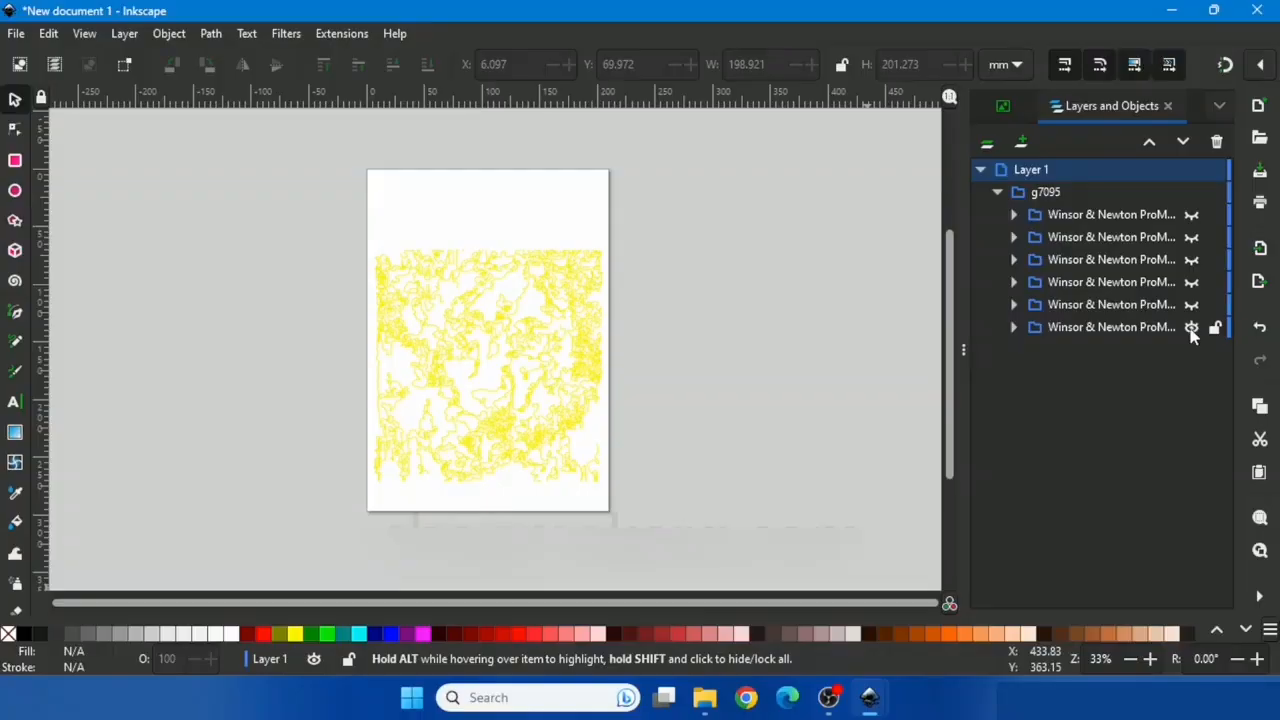
# Step: Hide the yellow layer, show the green Winsor & Newton layer directly above it, and plot it with AxiDraw Control
pyautogui.click(1191, 327)
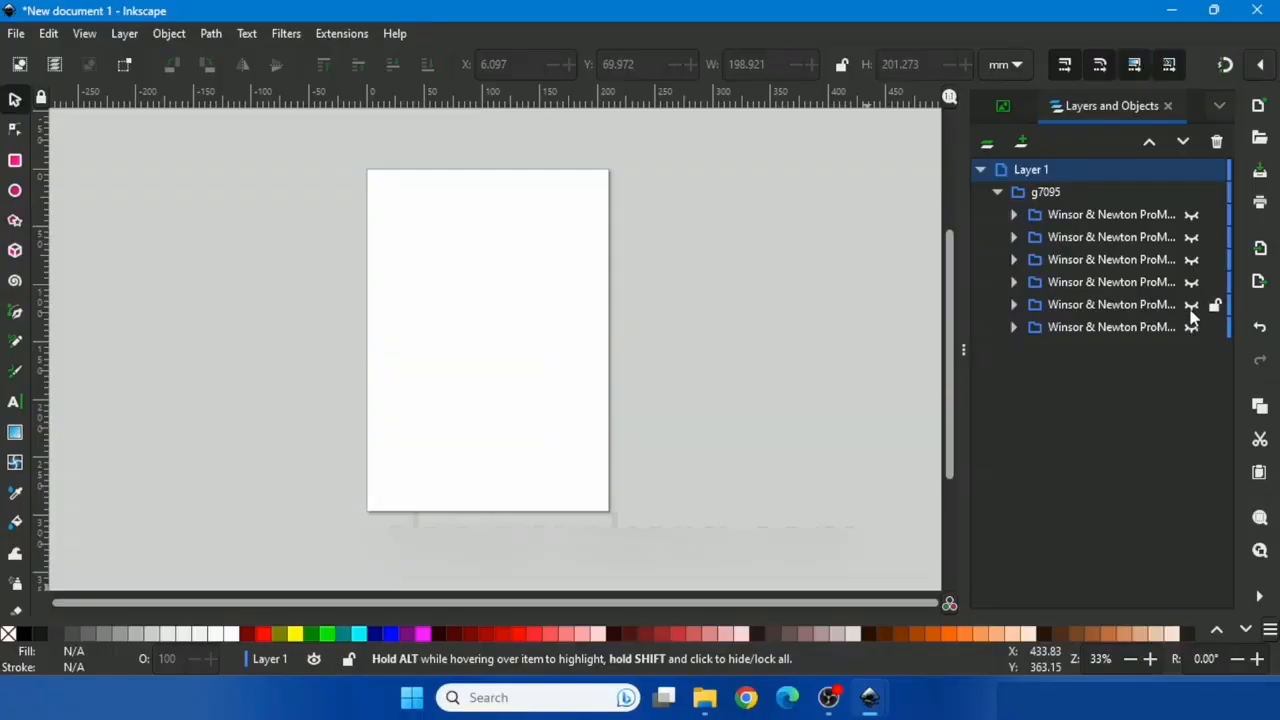
pyautogui.click(1191, 305)
pyautogui.click(350, 35)
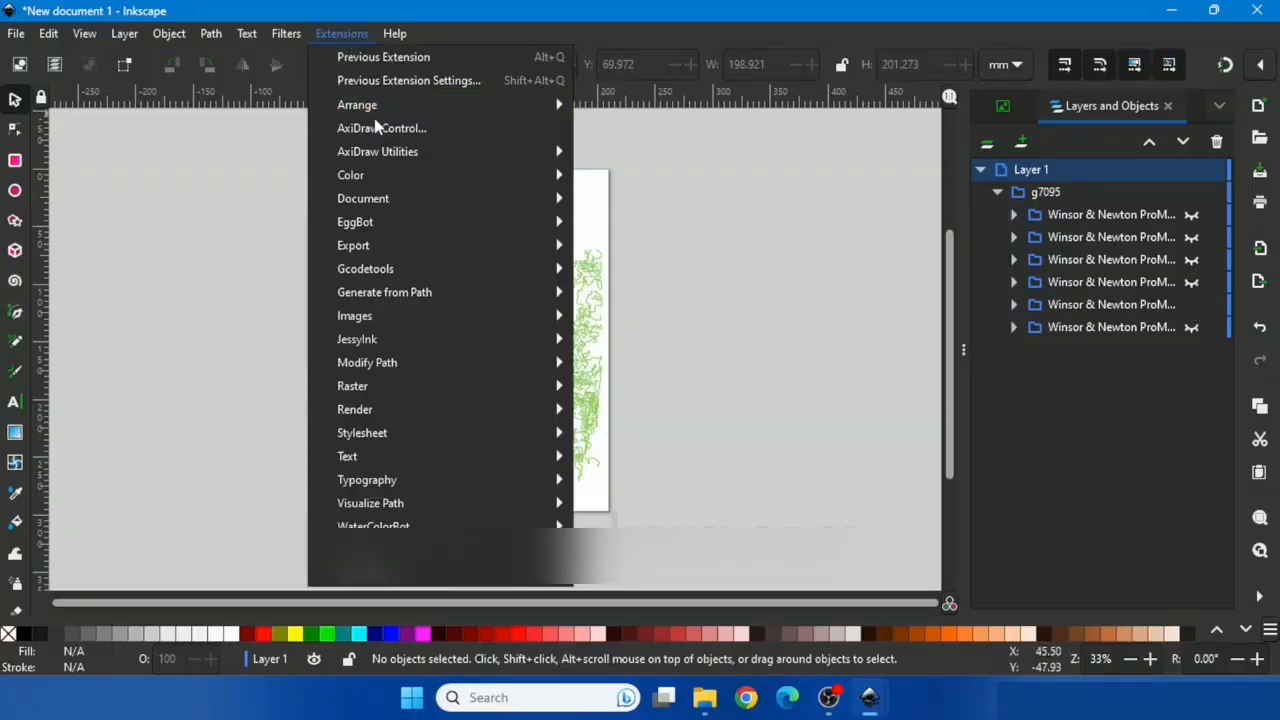
pyautogui.click(373, 124)
pyautogui.click(460, 440)
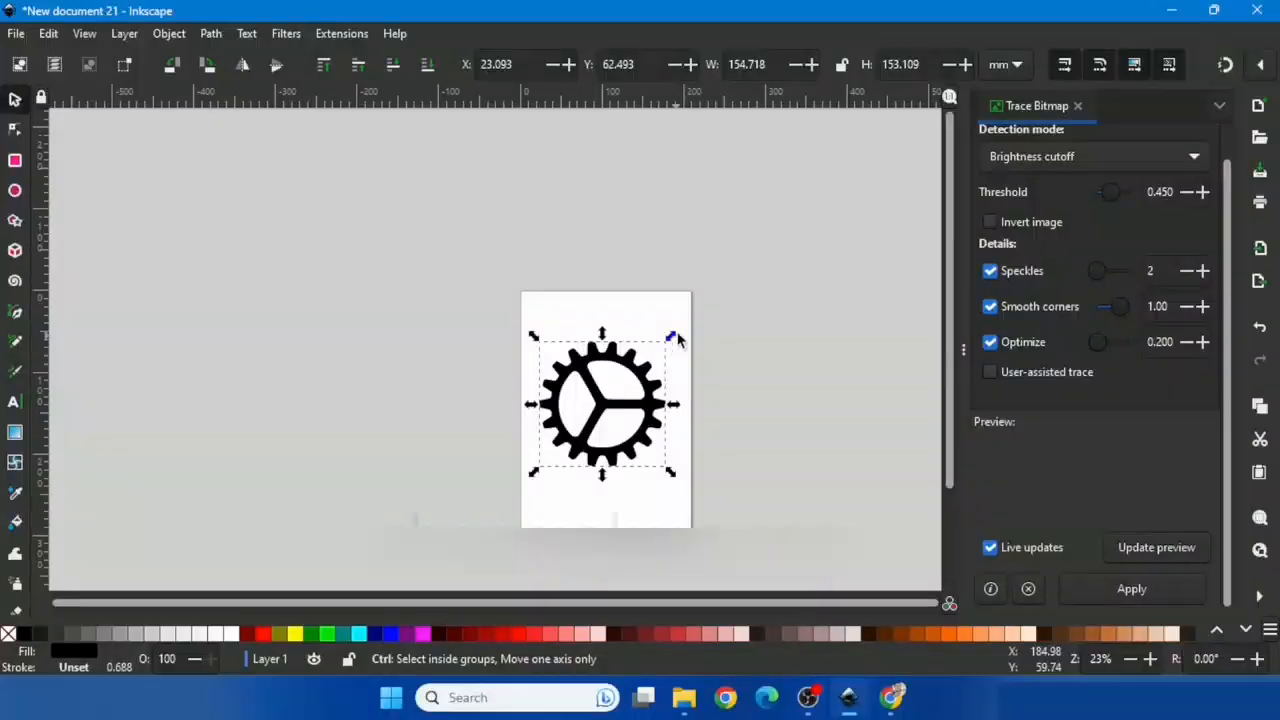
# Step: Enlarge the traced gear to about 178 mm wide and 176 mm high, and open the AxiDraw Control settings
pyautogui.moveTo(677, 340); pyautogui.dragTo(693, 325)
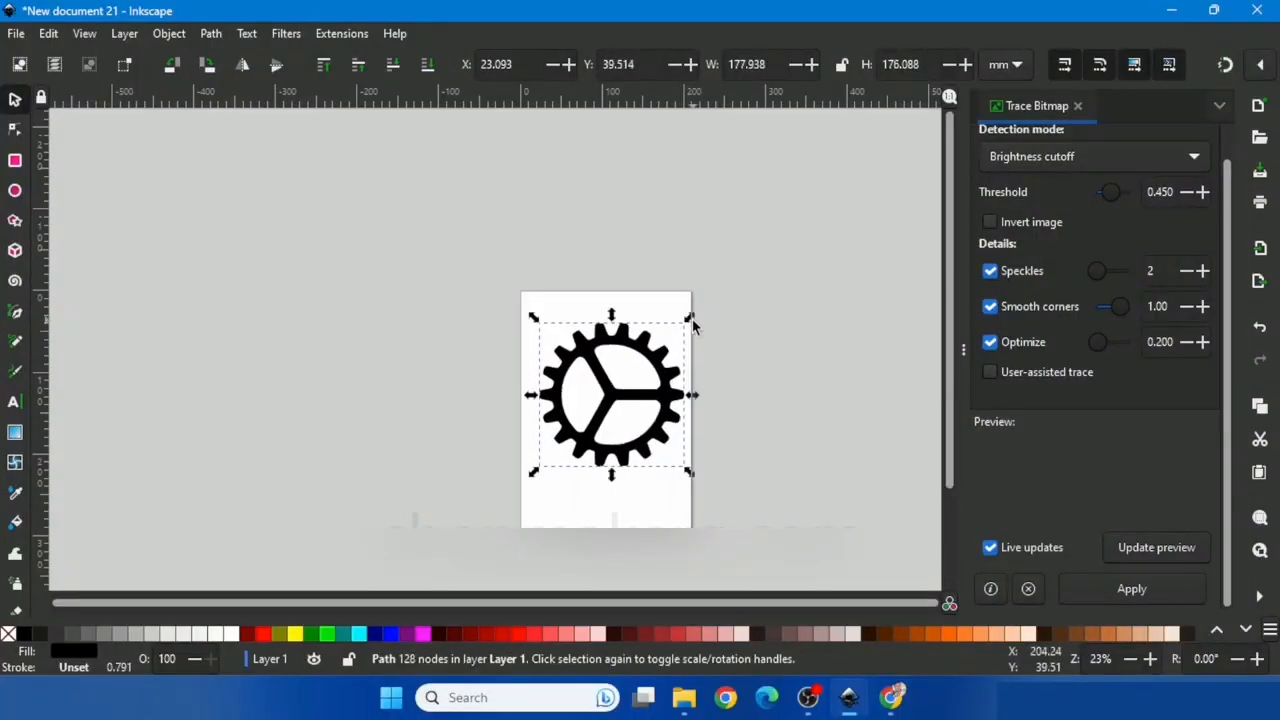
pyautogui.click(341, 33)
pyautogui.click(345, 80)
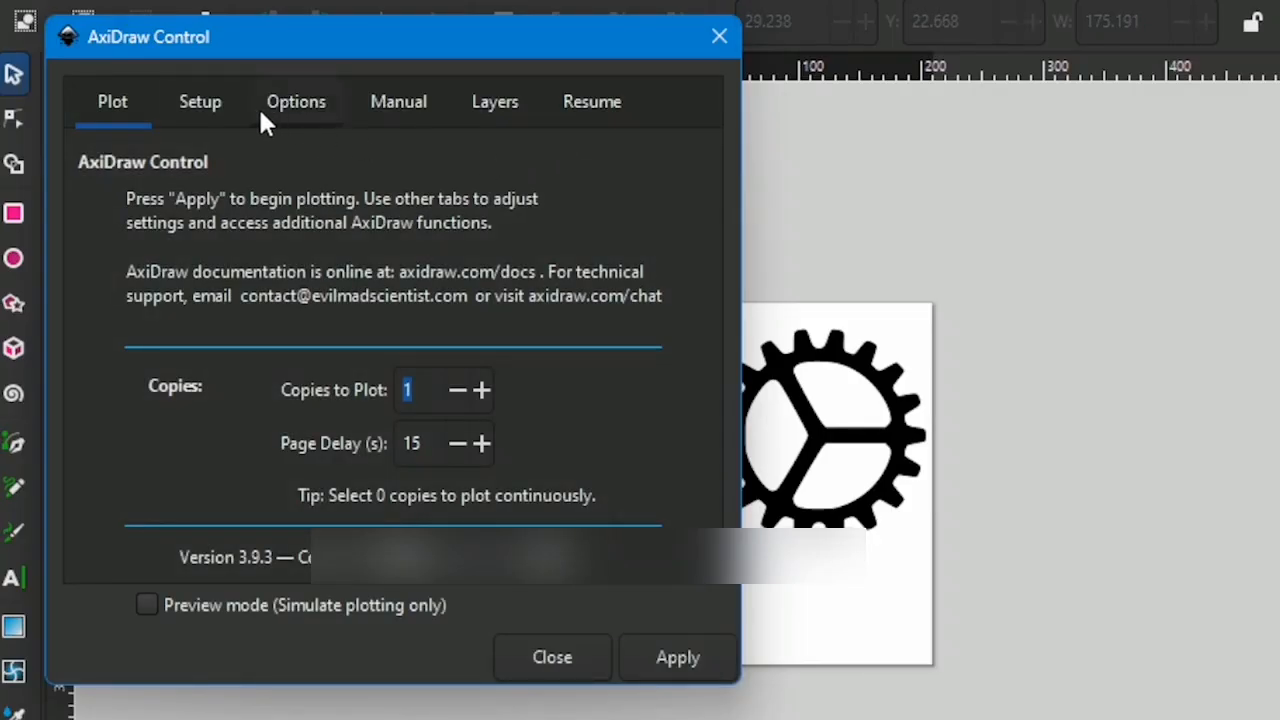
# Step: Set the writing/drawing speed to 100%, the pen-up movement speed to 90% and the acceleration to Maximum
pyautogui.click(262, 110)
pyautogui.click(122, 168)
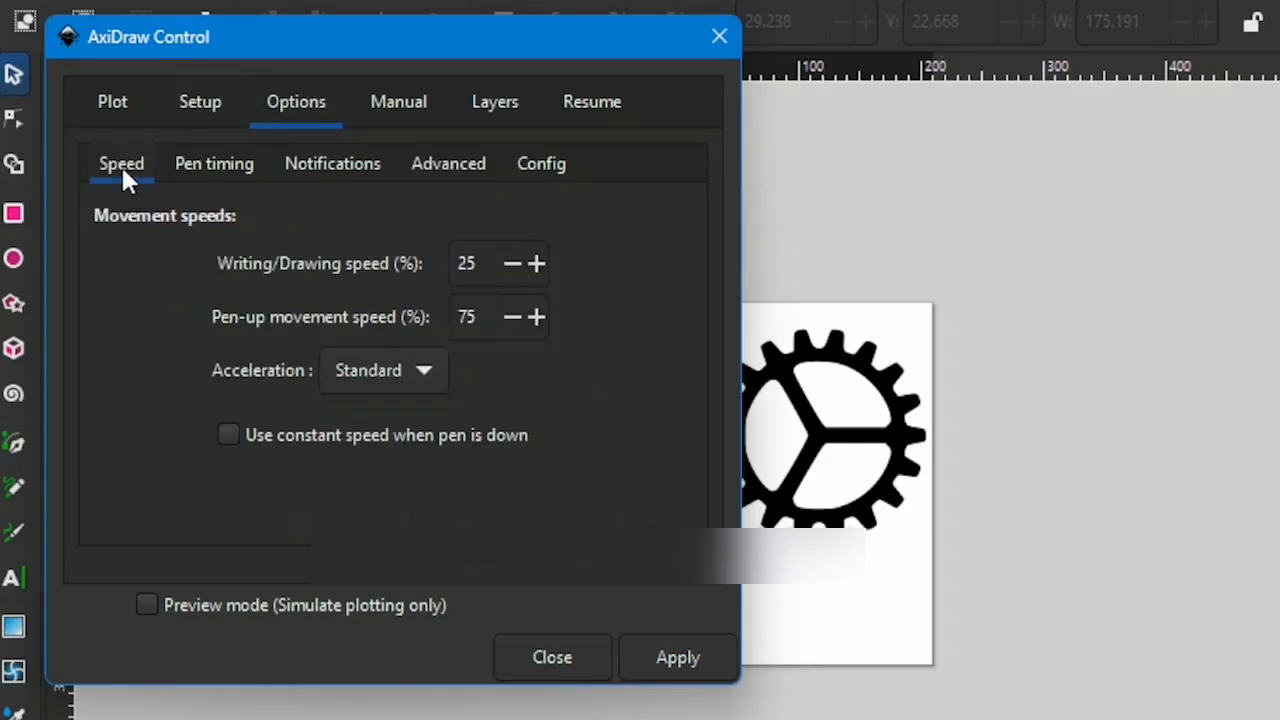
pyautogui.click(486, 270)
pyautogui.write('100')
pyautogui.press('Tab')
pyautogui.click(424, 372)
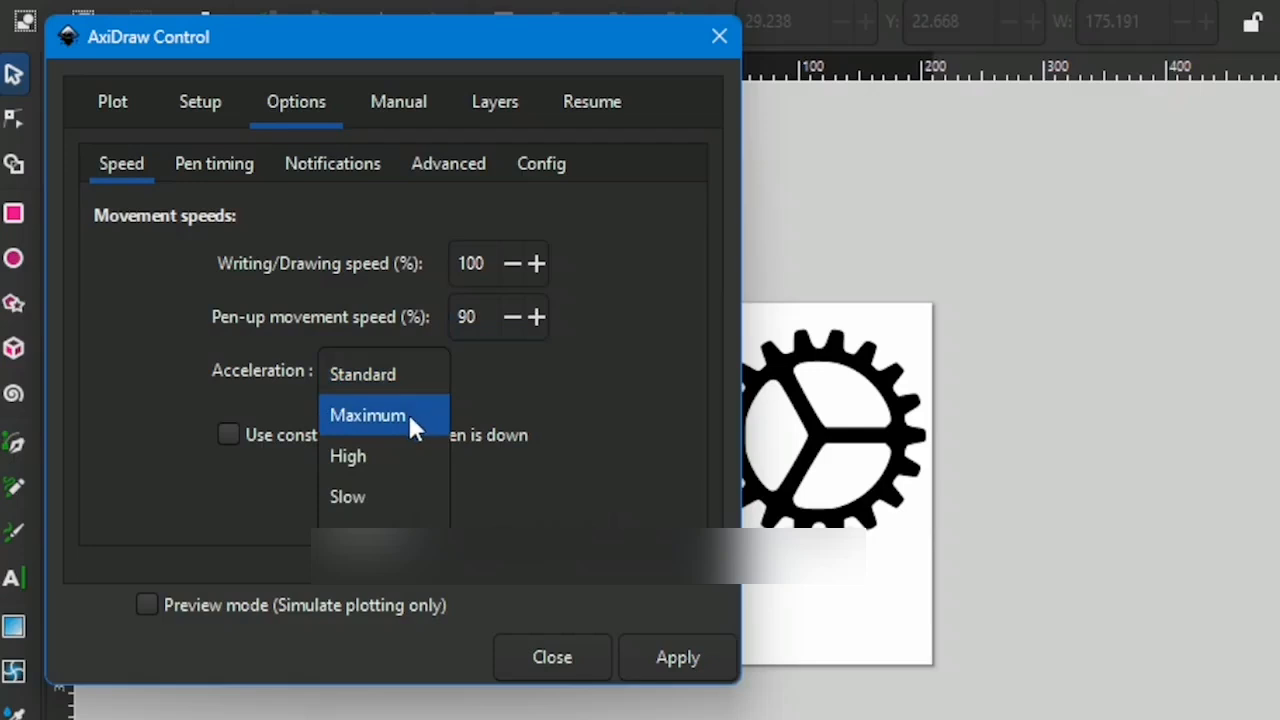
pyautogui.click(407, 414)
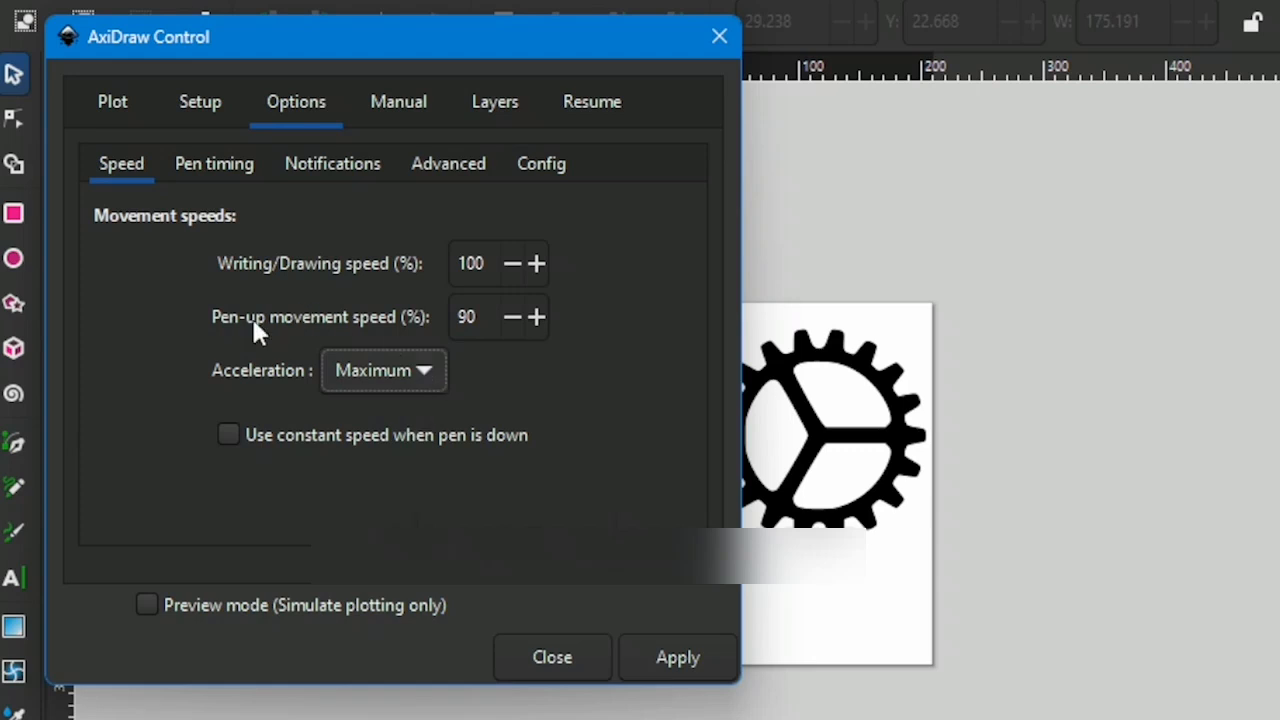
# Step: Set the pen lowering speed to Maximum in the pen timing options
pyautogui.click(203, 166)
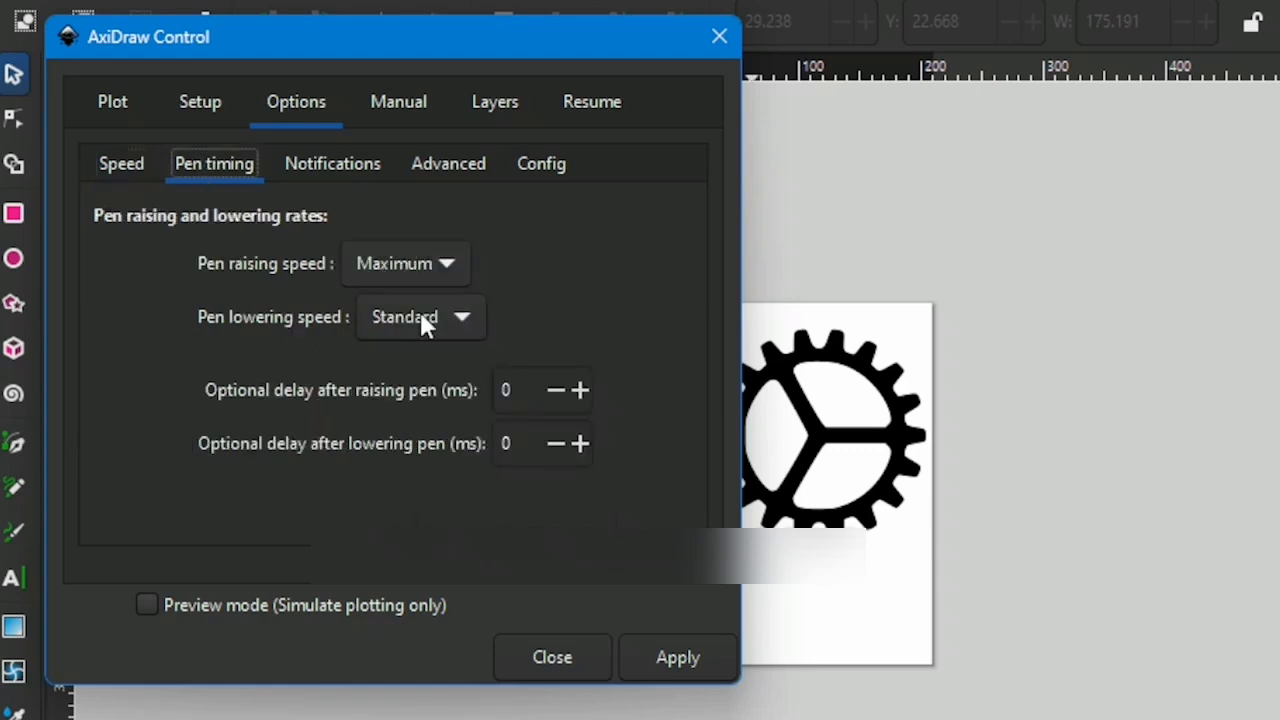
pyautogui.click(456, 316)
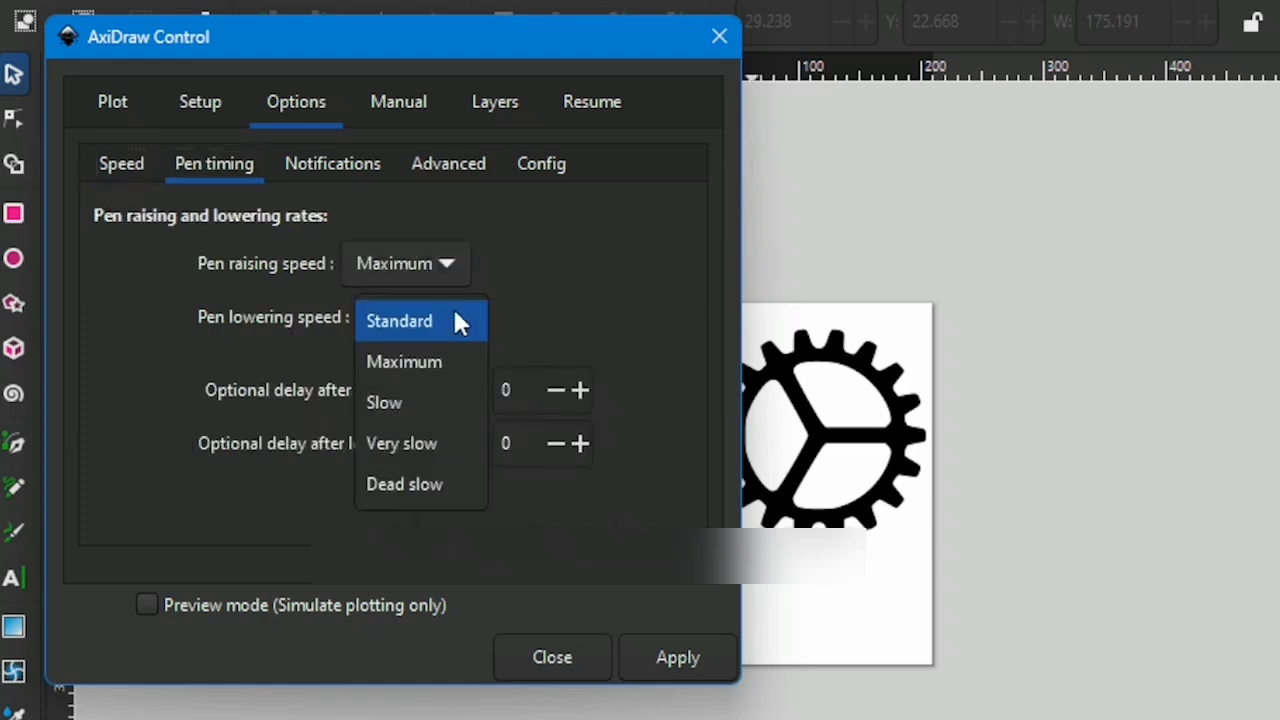
pyautogui.click(448, 372)
# Step: Set the motor resolution to ~1435 DPI (Slightly faster), randomize starts of closed paths, and choose a different plot optimization level
pyautogui.click(446, 170)
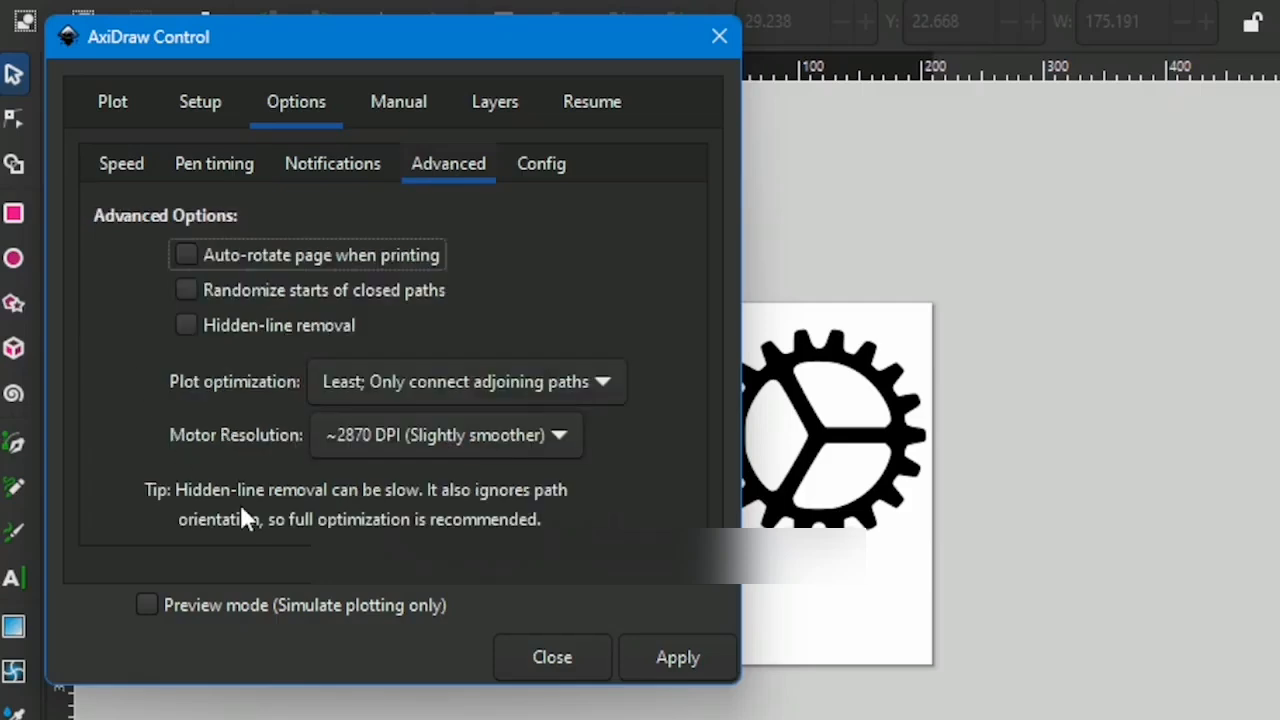
pyautogui.click(514, 421)
pyautogui.click(471, 484)
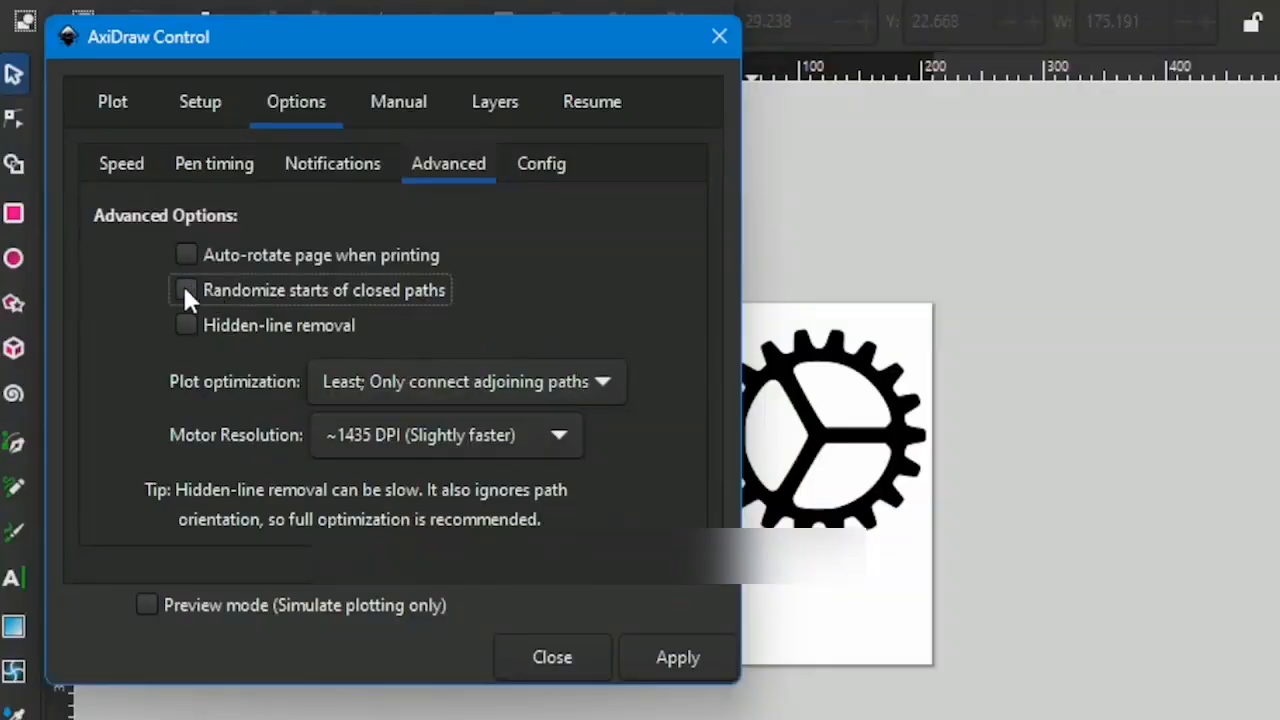
pyautogui.click(490, 384)
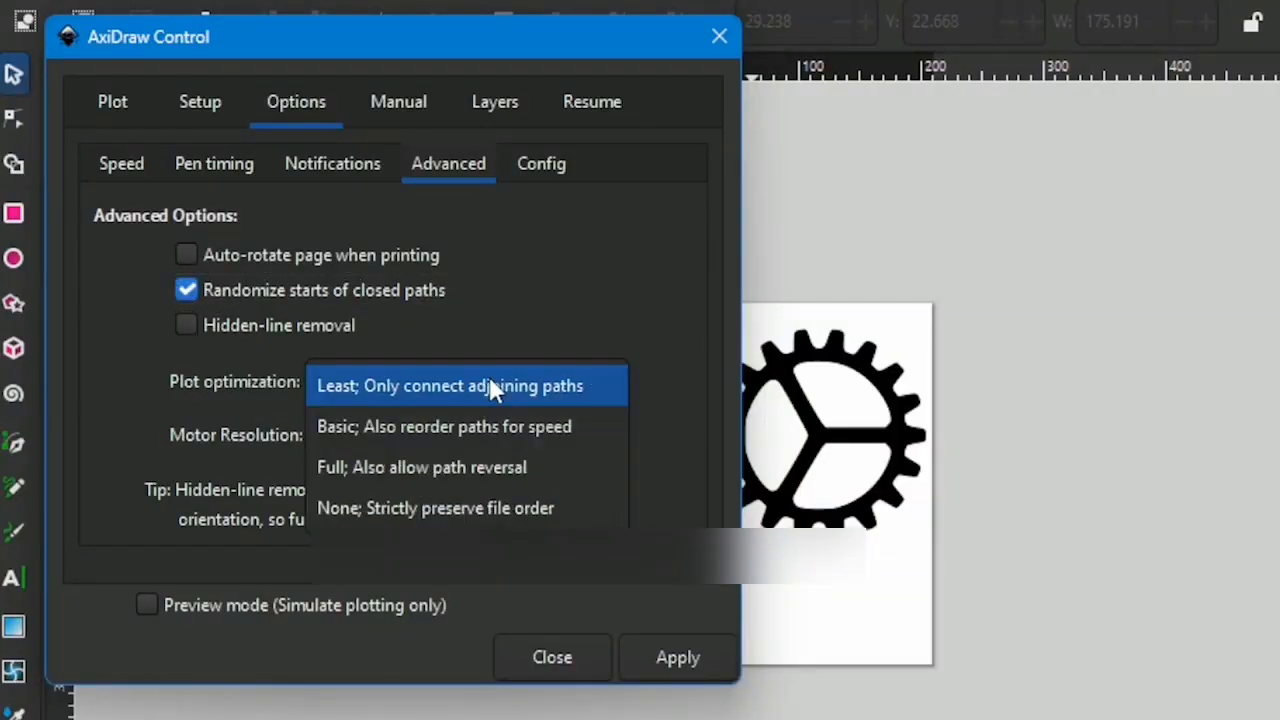
pyautogui.click(472, 488)
pyautogui.click(110, 103)
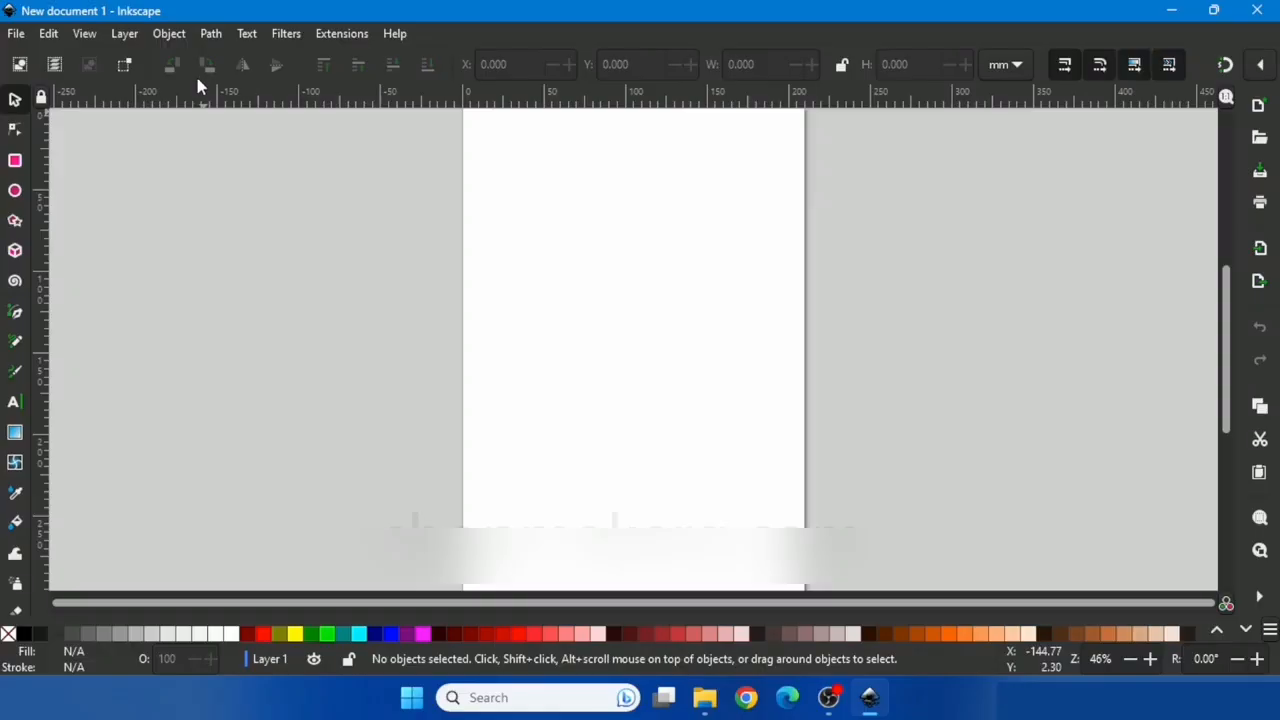
# Step: Look over the System page of the Inkscape preferences and close the preferences window
pyautogui.click(48, 38)
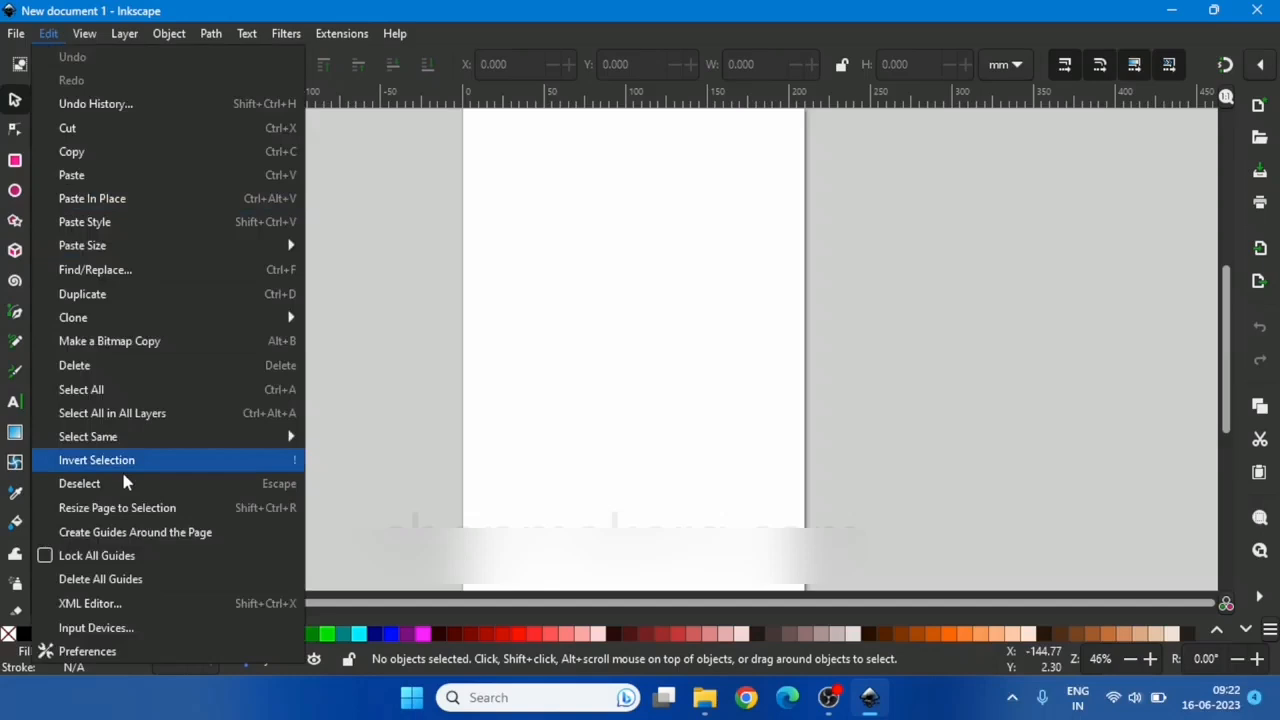
pyautogui.click(68, 650)
pyautogui.click(260, 564)
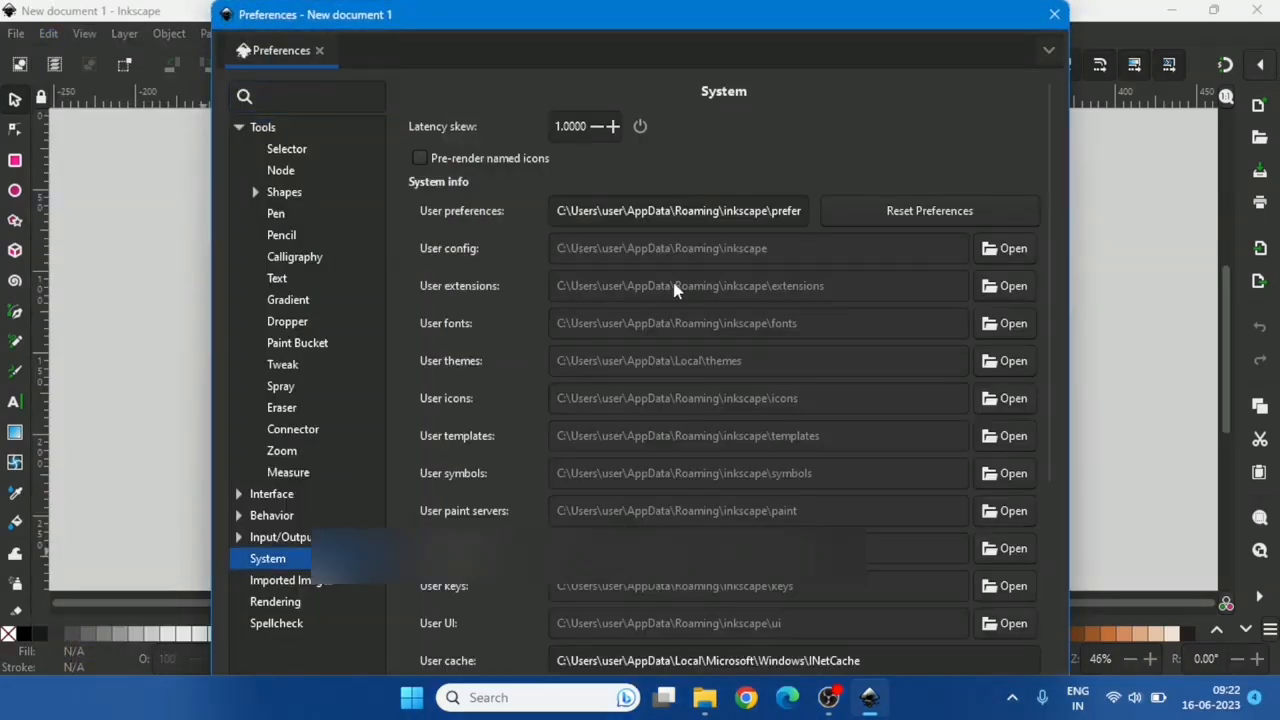
pyautogui.click(1054, 14)
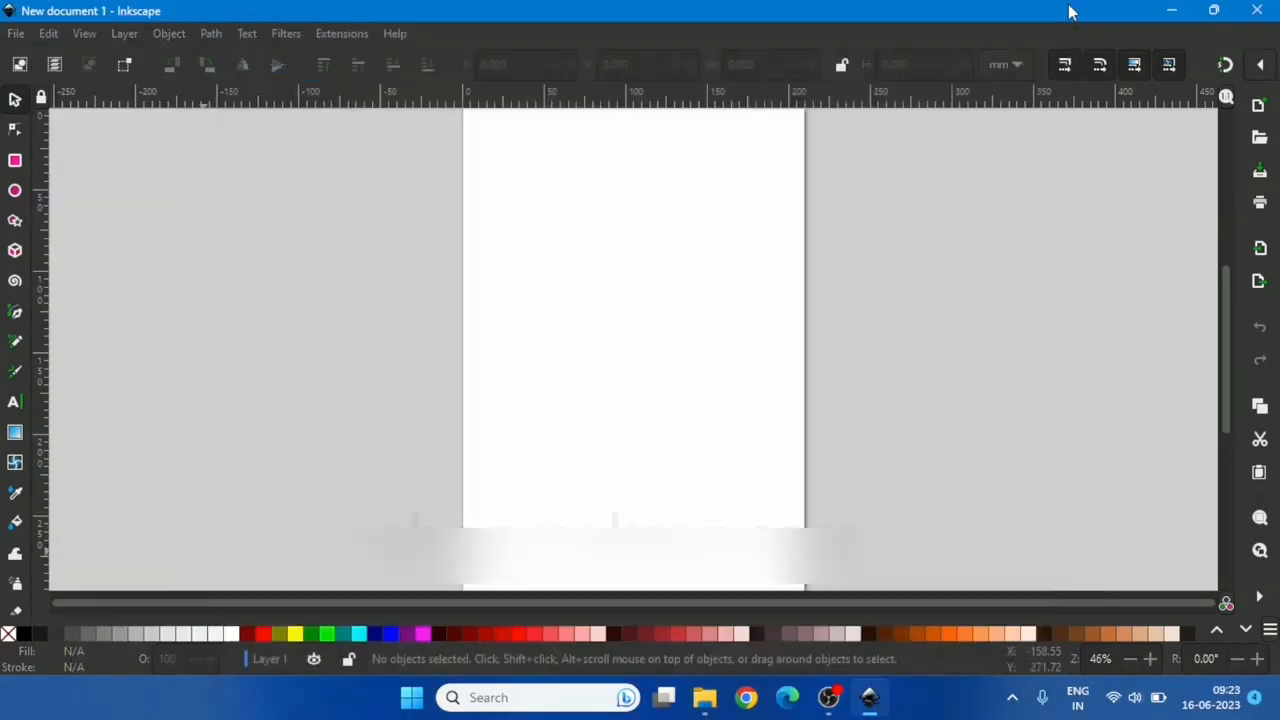
# Step: Relaunch Inkscape and save the quick setup with the Default canvas, Inkscape default keyboard and Colorful dark appearance
pyautogui.doubleClick(35, 215)
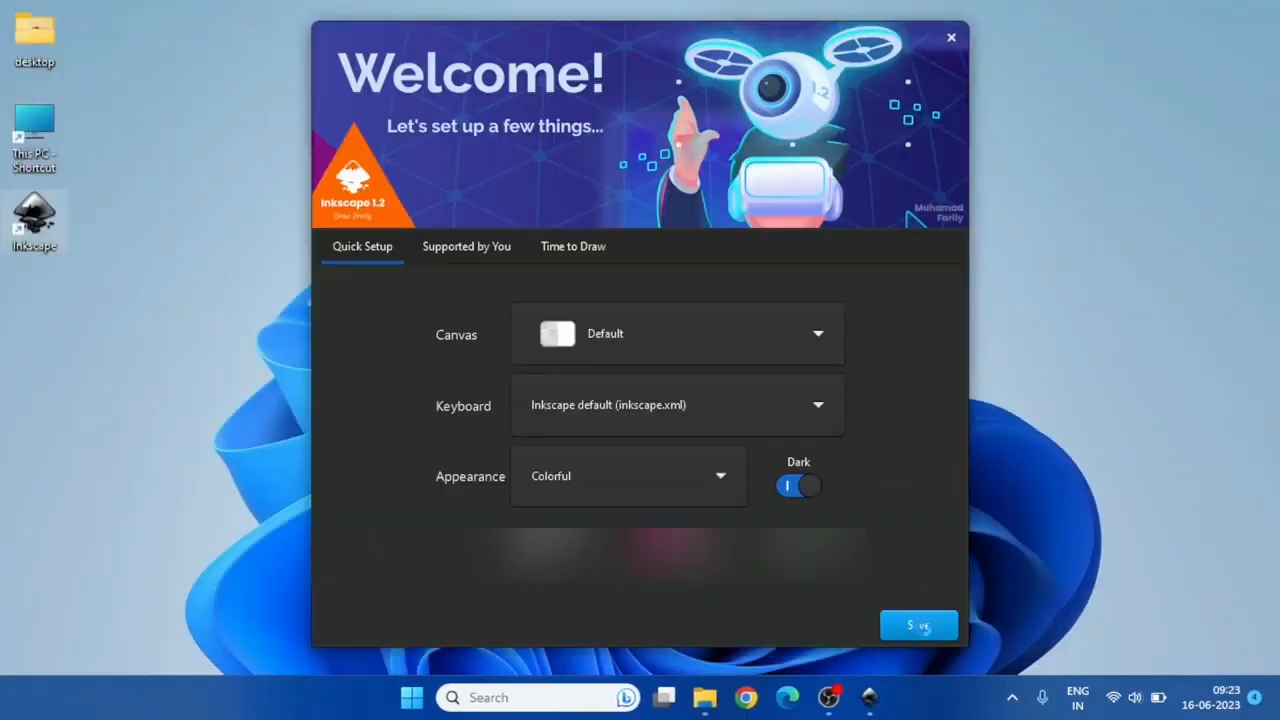
pyautogui.click(910, 624)
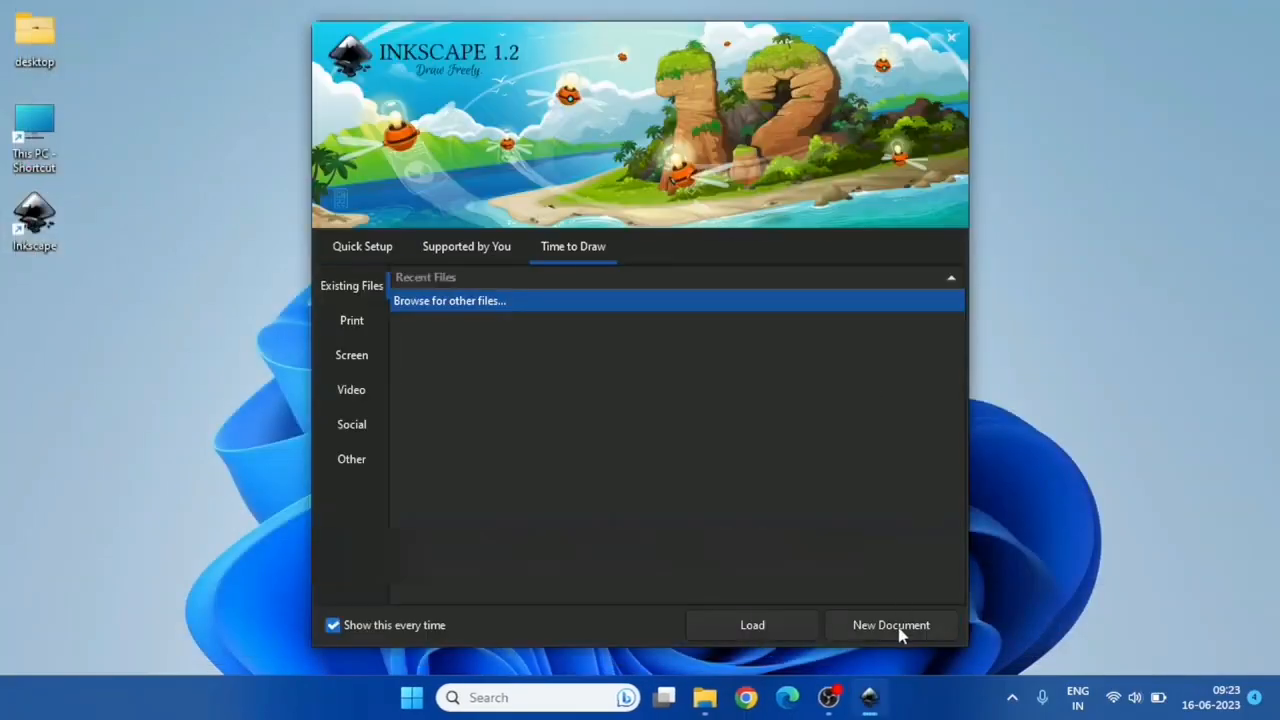